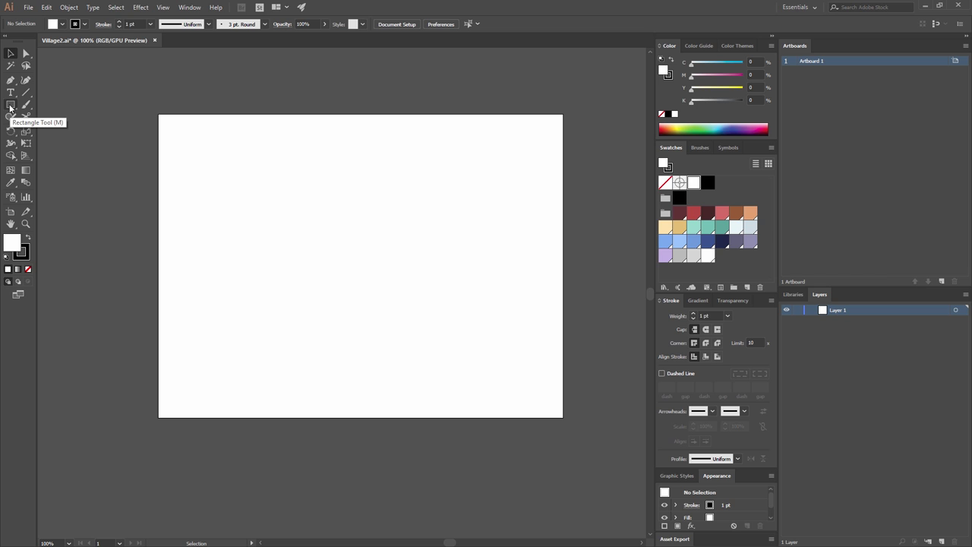
- Detach the group of shape tools as a floating palette above the artboard
left_click(10, 107)
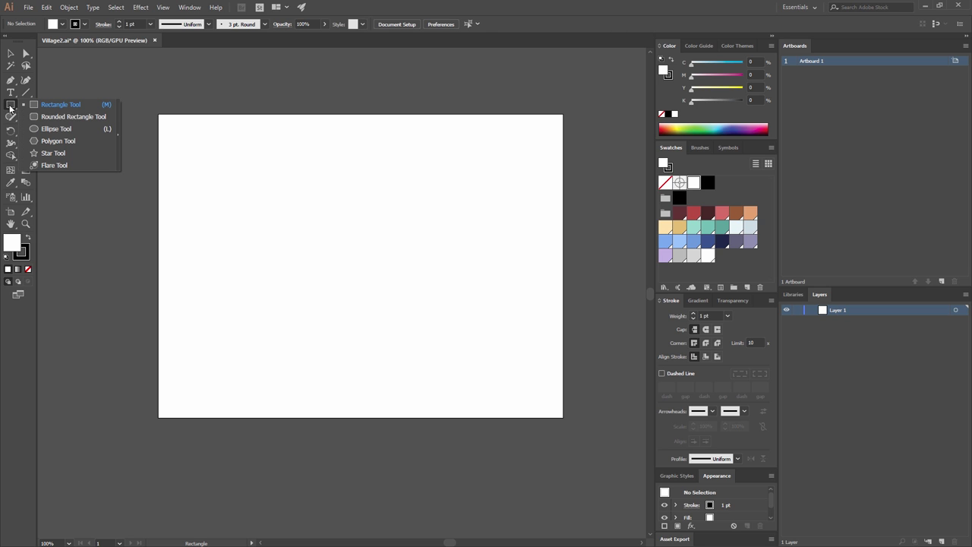
left_click(119, 141)
left_click_drag(58, 110, 196, 71)
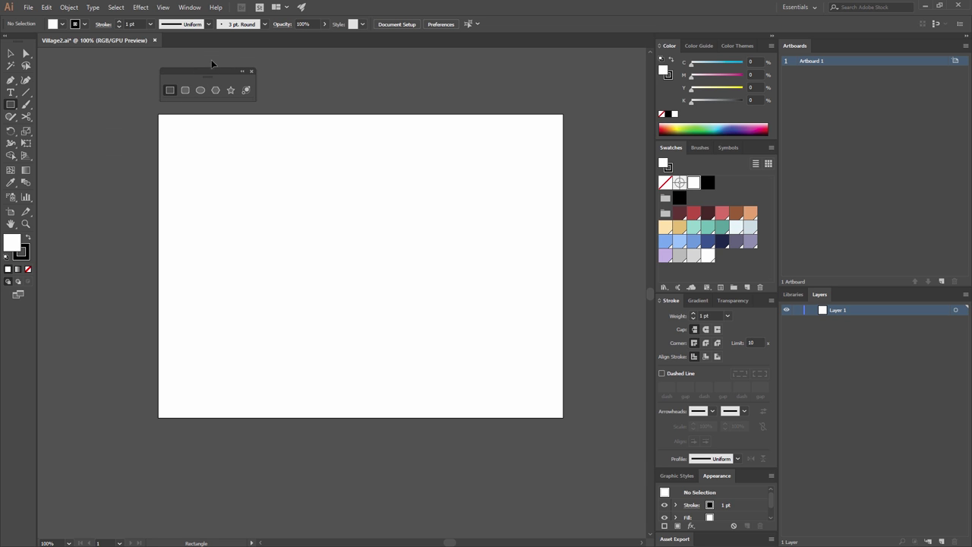
key("ctrl+equal")
left_click_drag(342, 173, 306, 258)
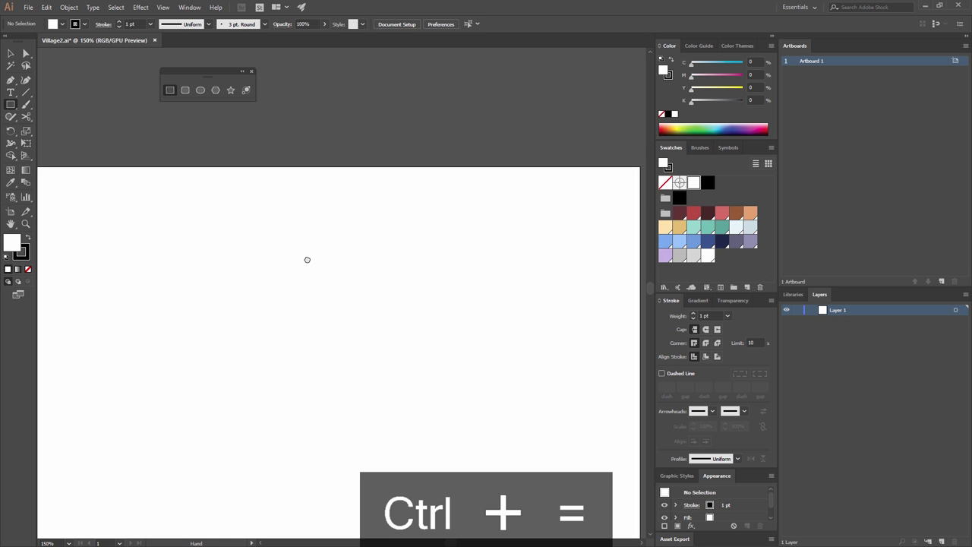
key("ctrl+equal")
key("ctrl+equal")
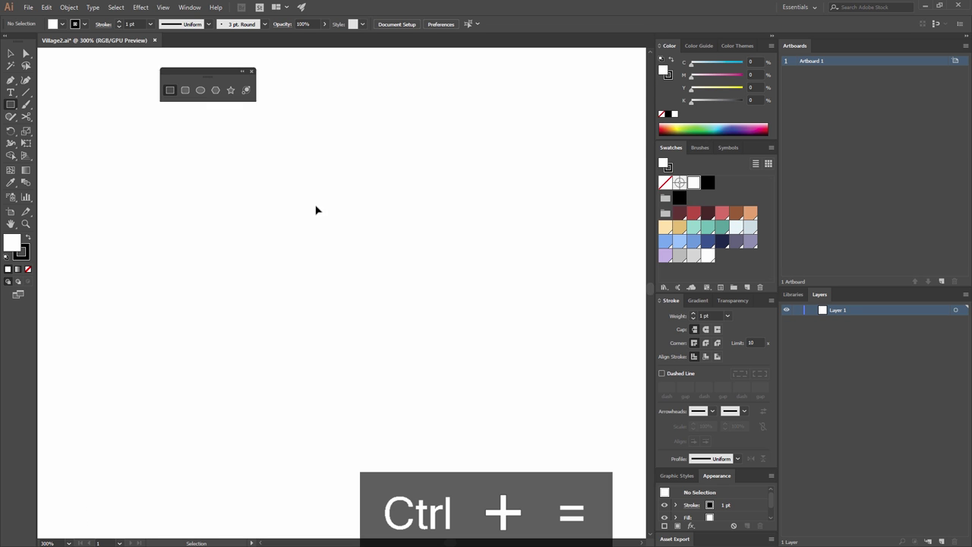
key("ctrl+minus")
key("ctrl+minus")
key("ctrl+minus")
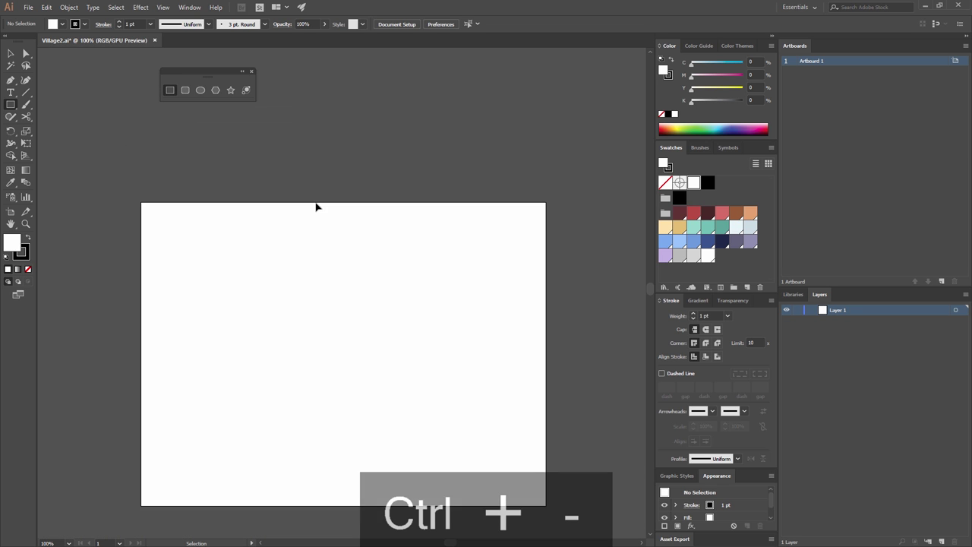
key("ctrl+minus")
key("space")
left_click_drag(318, 264, 289, 230)
- Remove the stroke colour and set the fill to the medium blue swatch (R=106 G=155 B=222)
key("ctrl+equal")
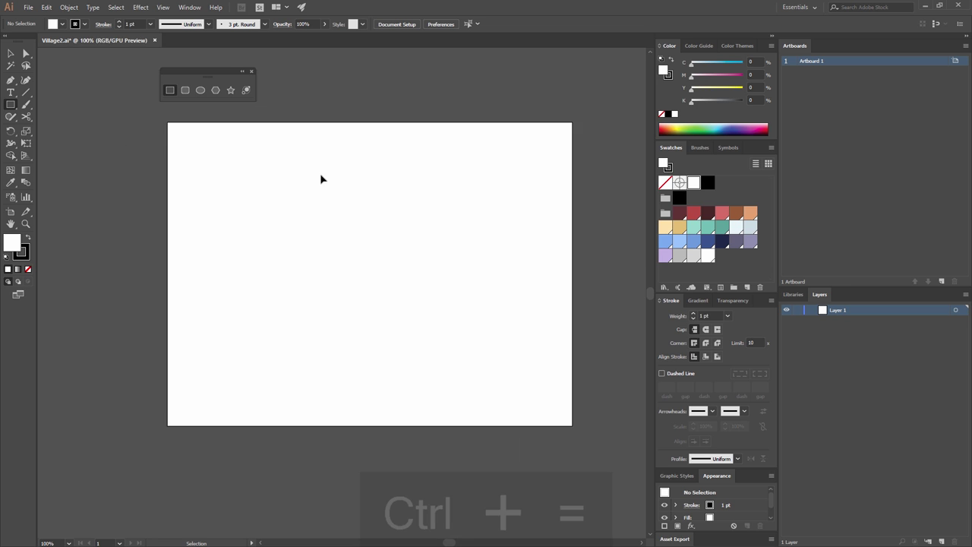
key("ctrl+equal")
key("space")
left_click_drag(334, 206, 312, 223)
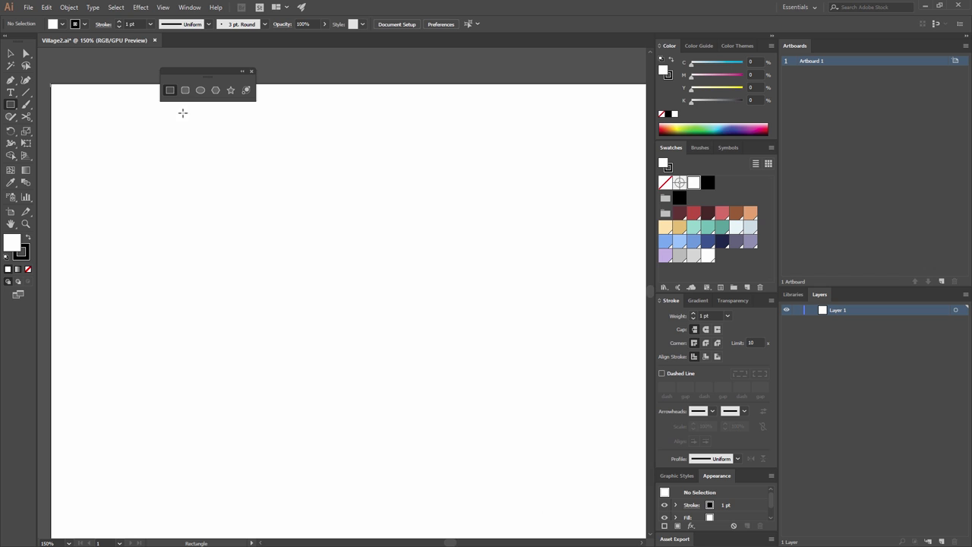
left_click(23, 256)
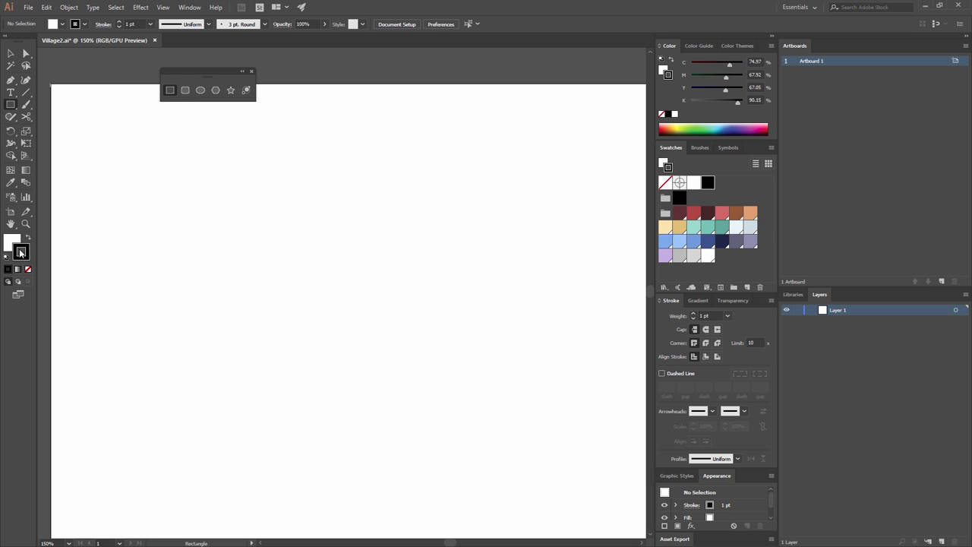
left_click(29, 269)
key("x")
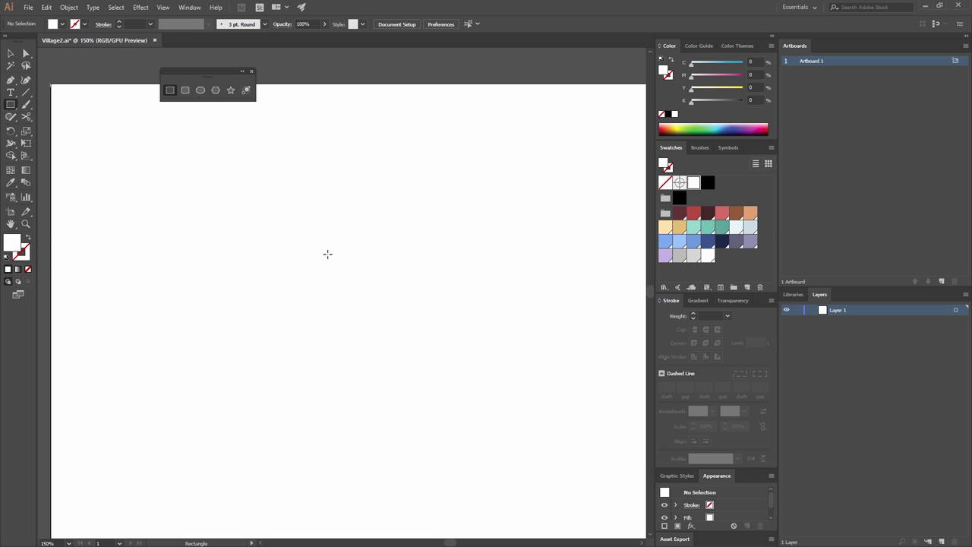
left_click(694, 244)
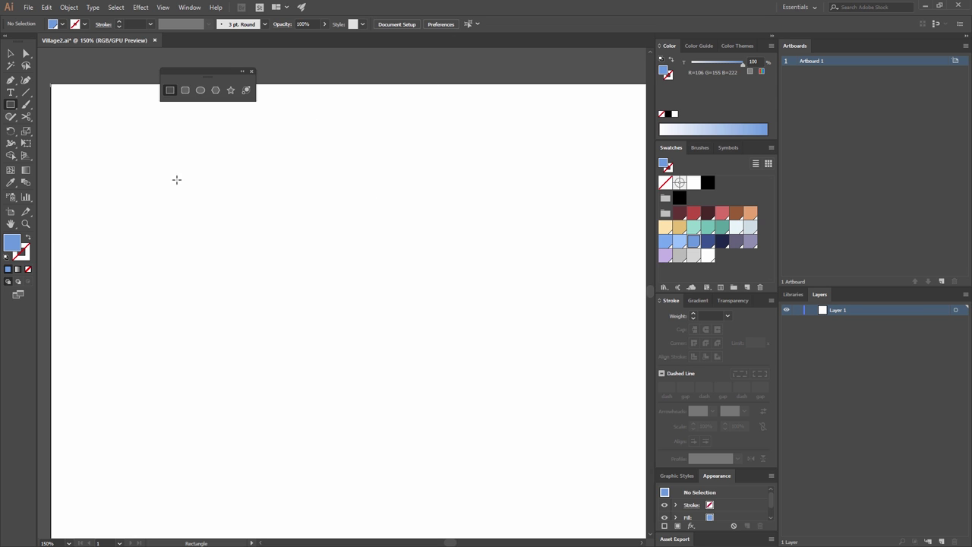
- Create a blue rectangle 192 px wide and 130 px high on the artboard for the house wall
left_click(210, 213)
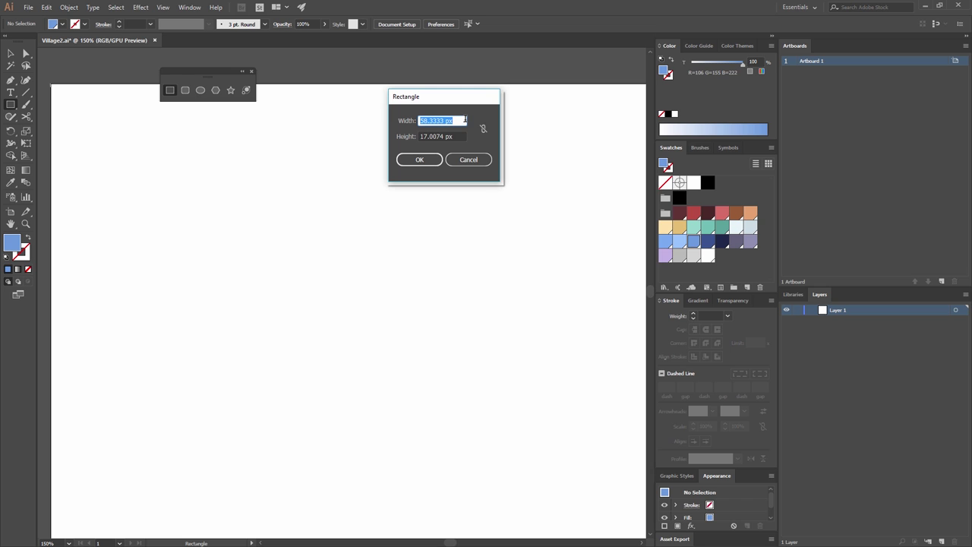
type("192")
key("Tab")
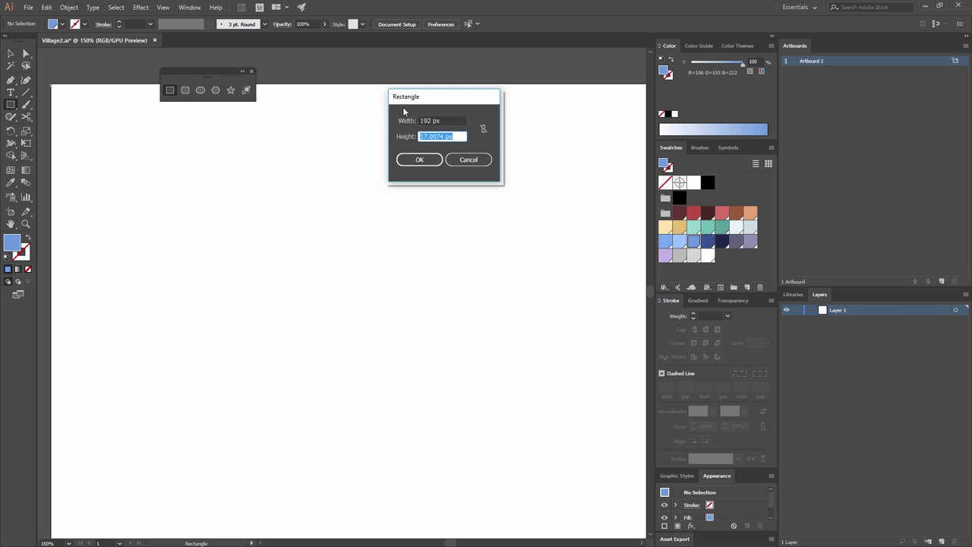
type("130")
left_click(429, 164)
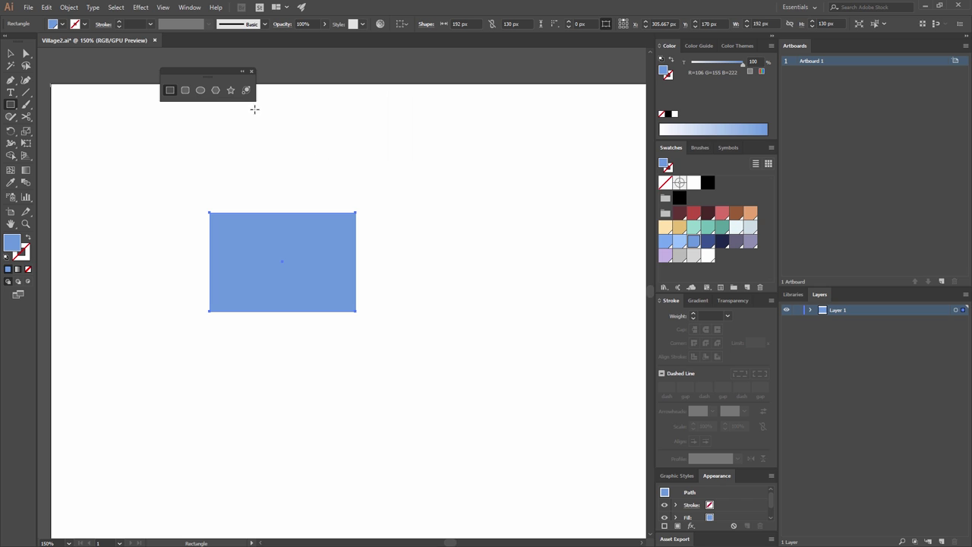
- Create a three-sided polygon with a 50 px radius above the rectangle as the roof
left_click(216, 91)
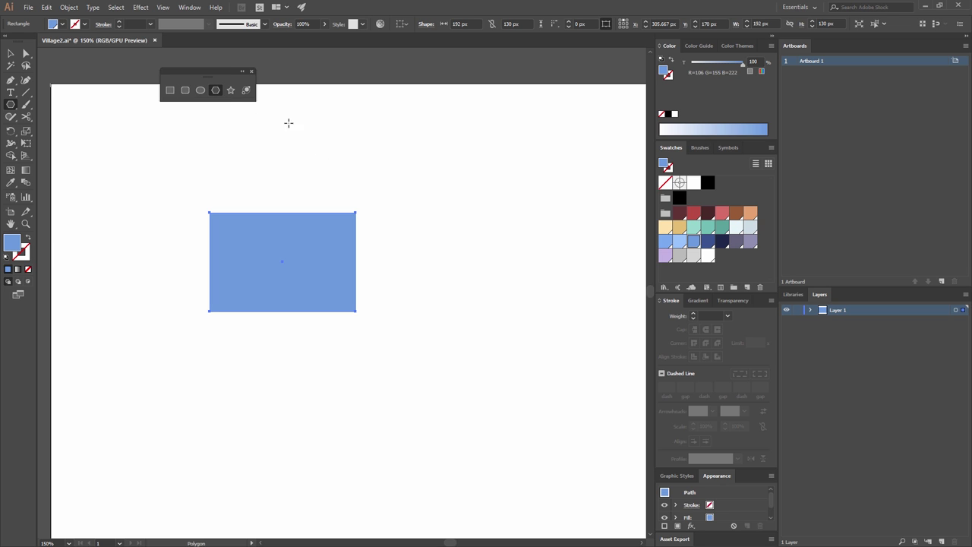
left_click(363, 146)
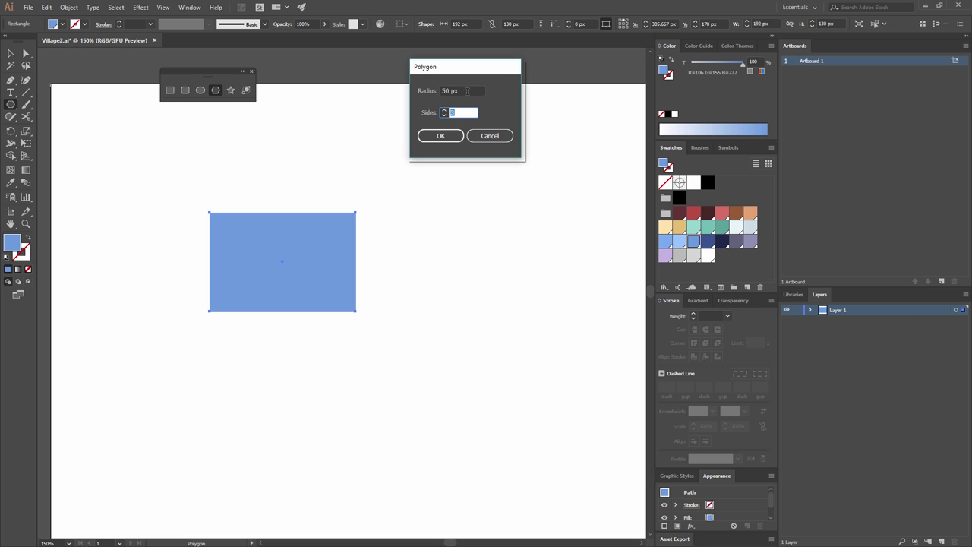
left_click(441, 136)
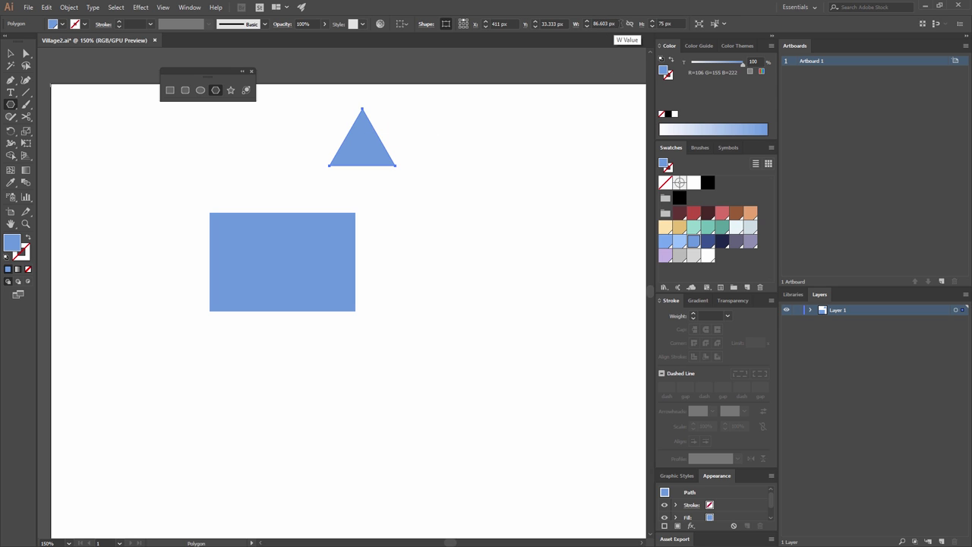
- Resize the triangle to a width of 192 px and a height of 70 px, then deselect it
left_click(615, 23)
type("192")
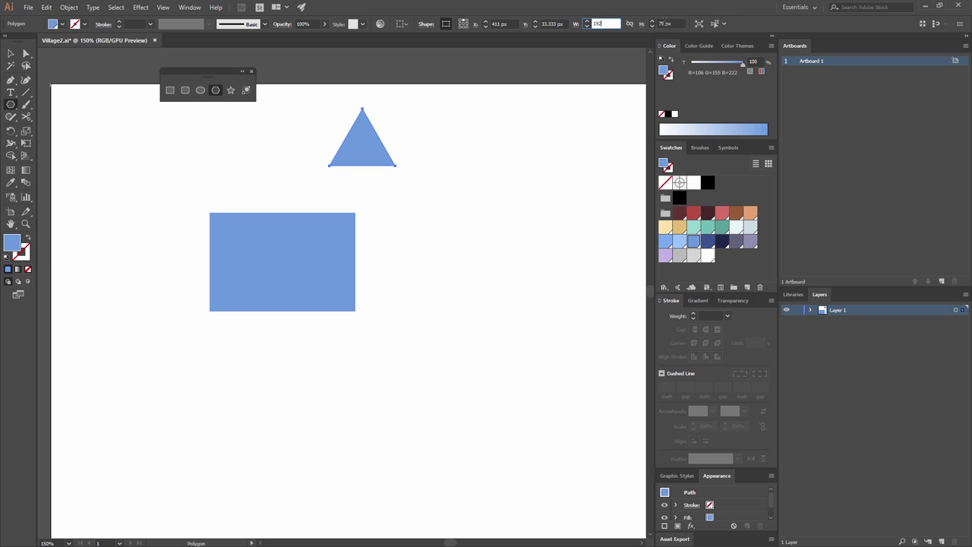
key("Tab")
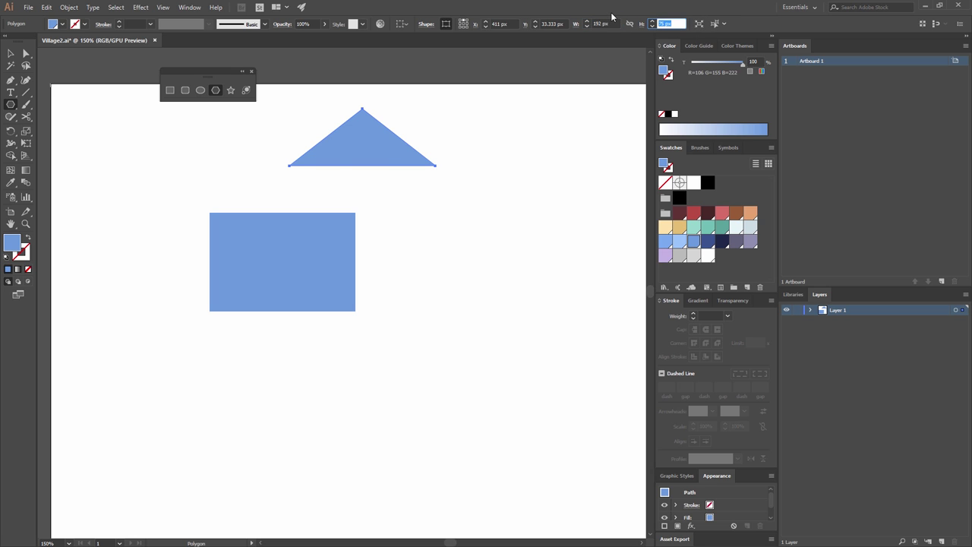
type("70")
left_click(11, 53)
left_click(491, 190)
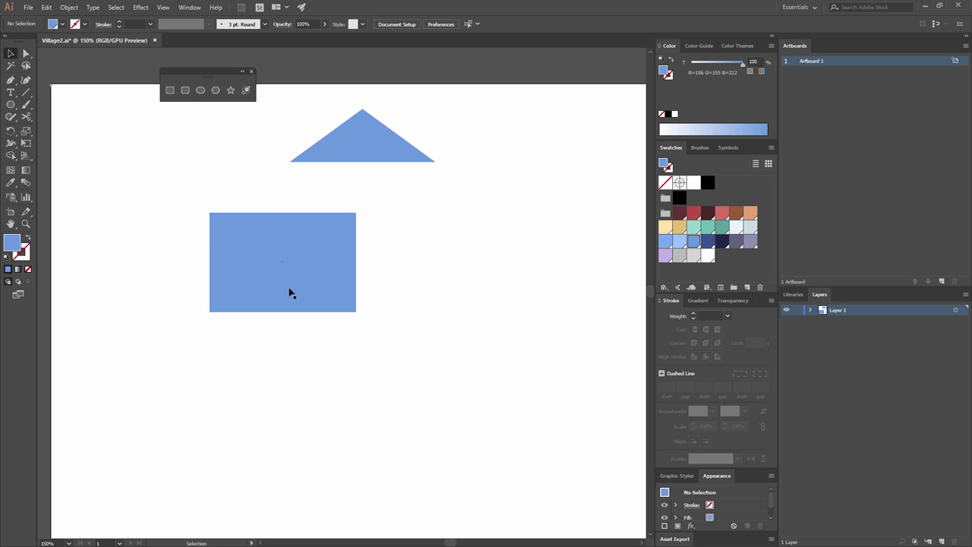
- Align the triangle's centre horizontally to the rectangle as key object and distribute them vertically with 0 px spacing
left_click(184, 11)
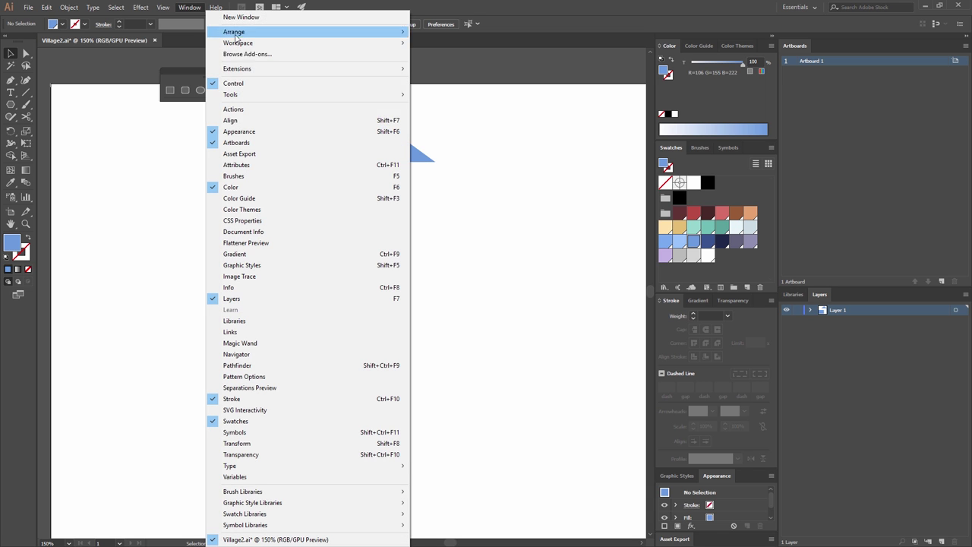
left_click(258, 123)
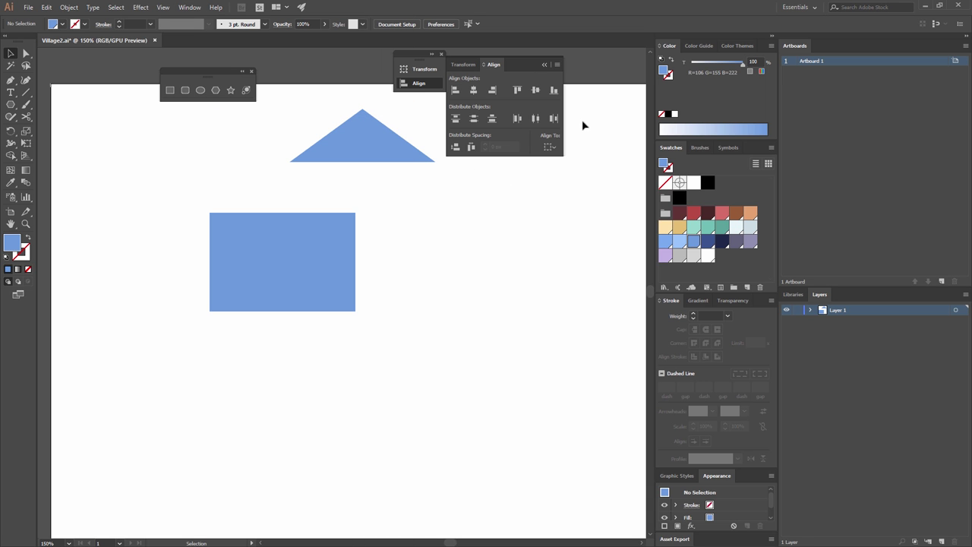
left_click(383, 147)
left_click(266, 287, "shift")
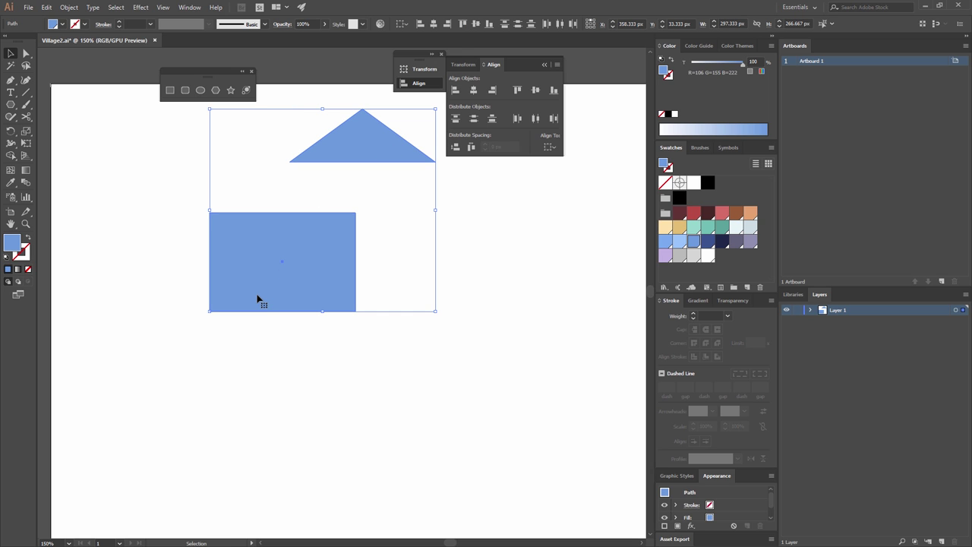
left_click(257, 298)
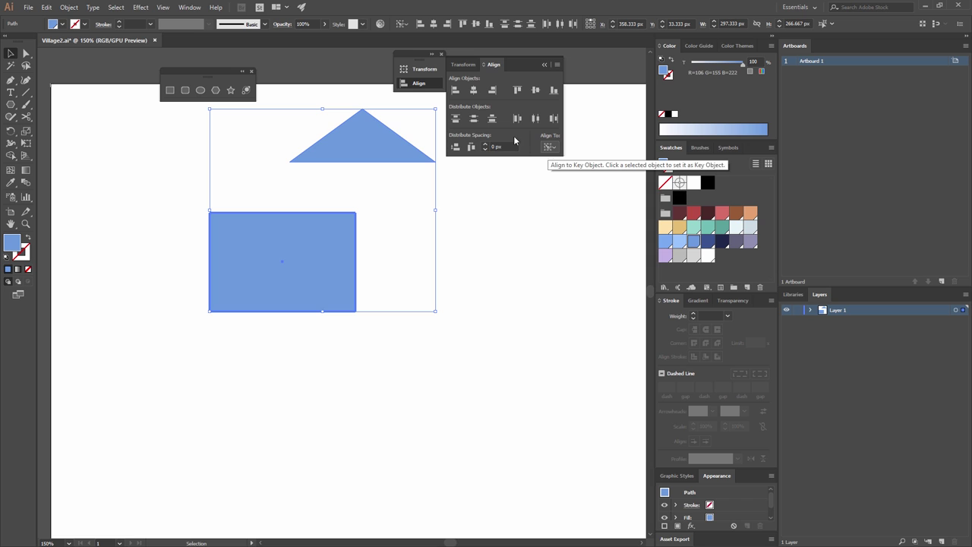
left_click(474, 90)
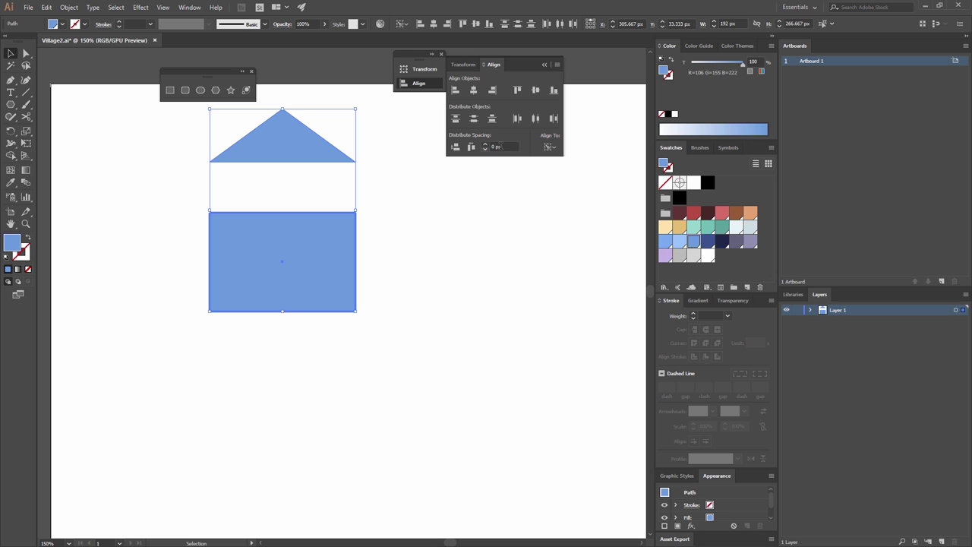
left_click(456, 147)
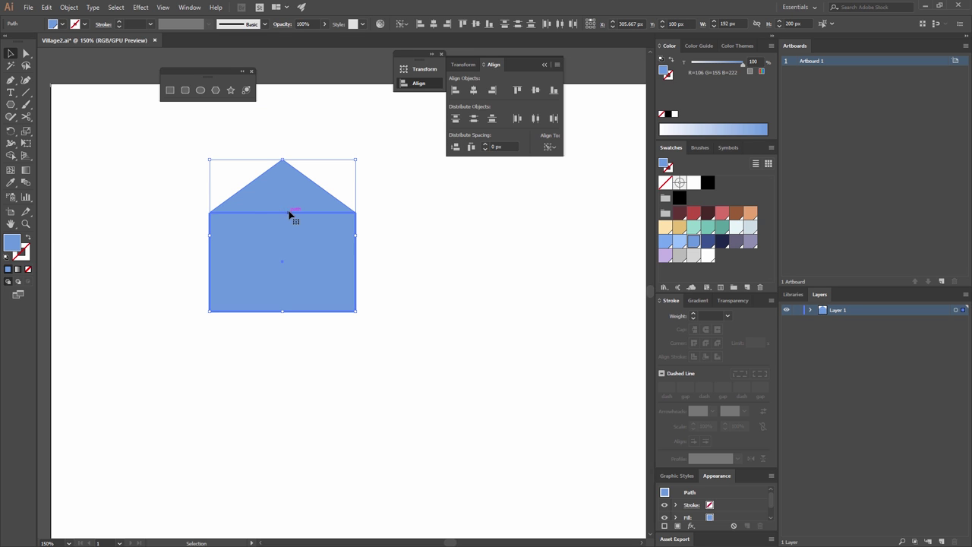
left_click(406, 278)
- Fill the wall rectangle with the light blue swatch (R=154 G=196 B=253)
left_click(317, 259)
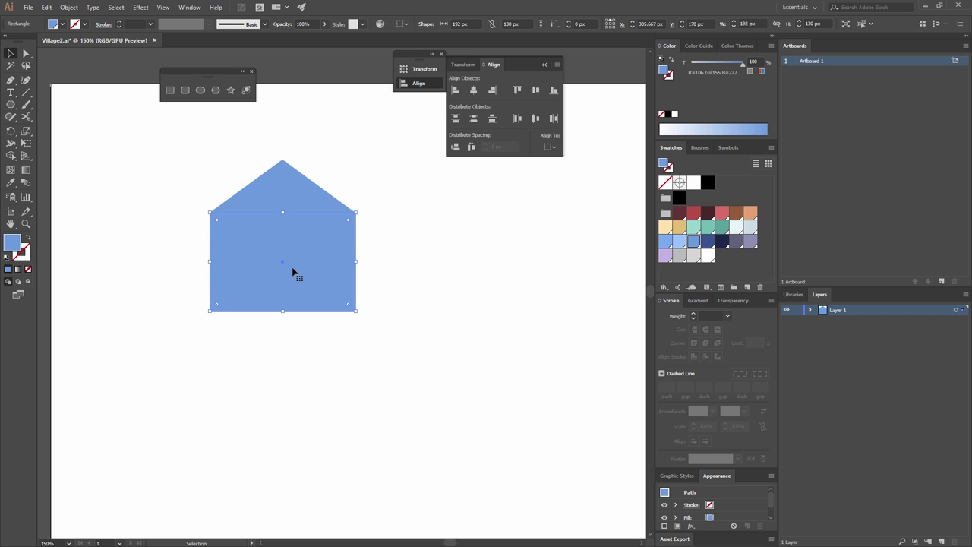
left_click(679, 242)
left_click(508, 271)
- Offset the roof triangle's path by -10 px and fill the inner copy with light blue (R=154 G=196 B=253)
left_click(273, 182)
left_click(69, 7)
mouse_move(114, 227)
left_click(243, 263)
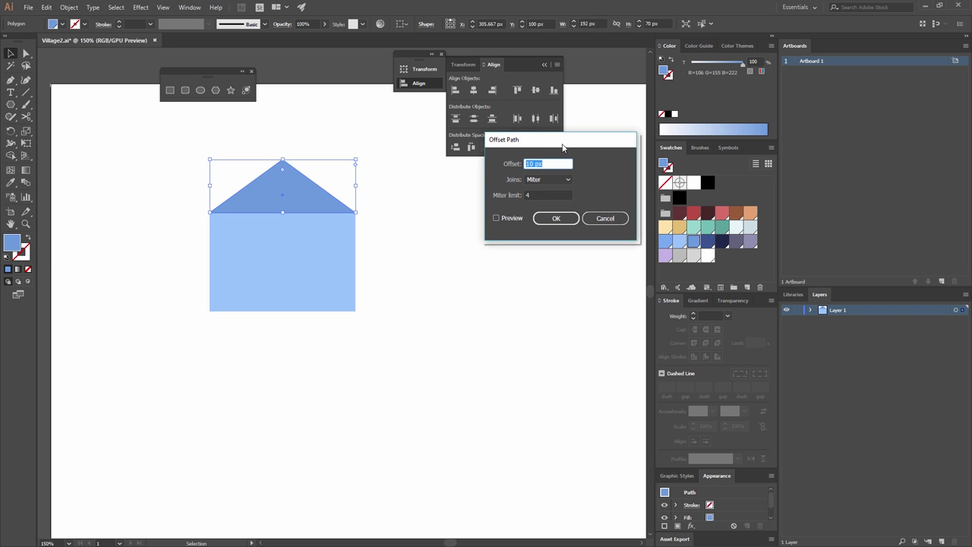
type("-10")
left_click(497, 218)
left_click(556, 218)
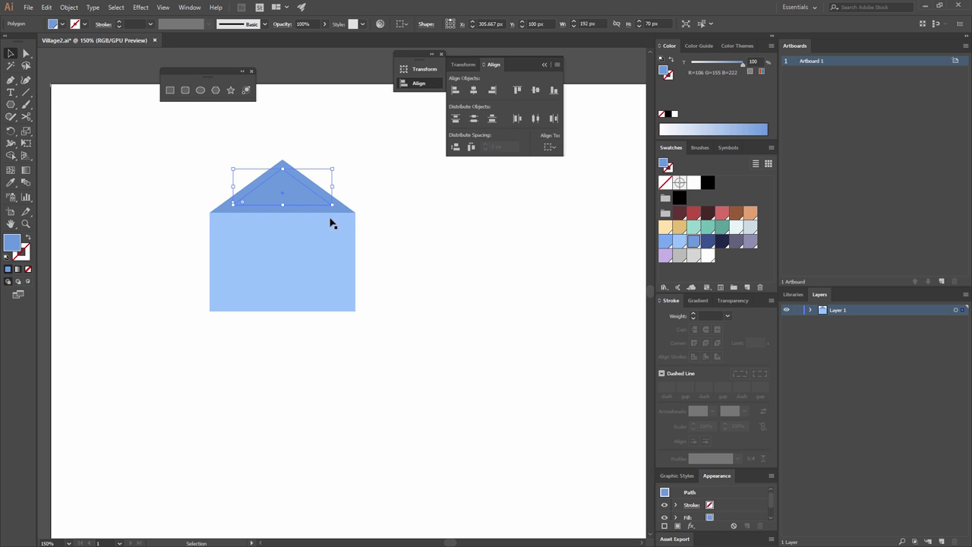
left_click(679, 242)
left_click(432, 241)
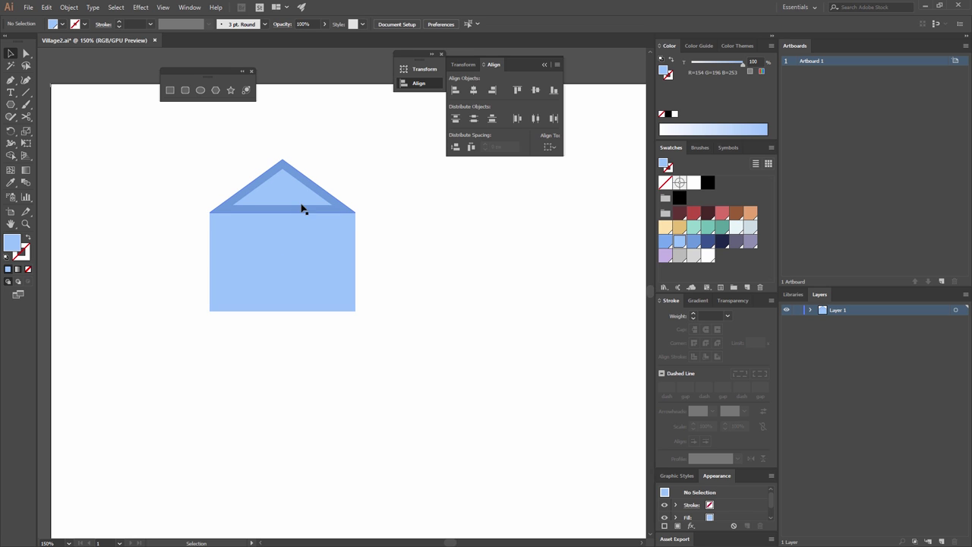
- Offset the original roof triangle's path by 10 px with miter joins to make a larger outer roof
left_click(314, 185)
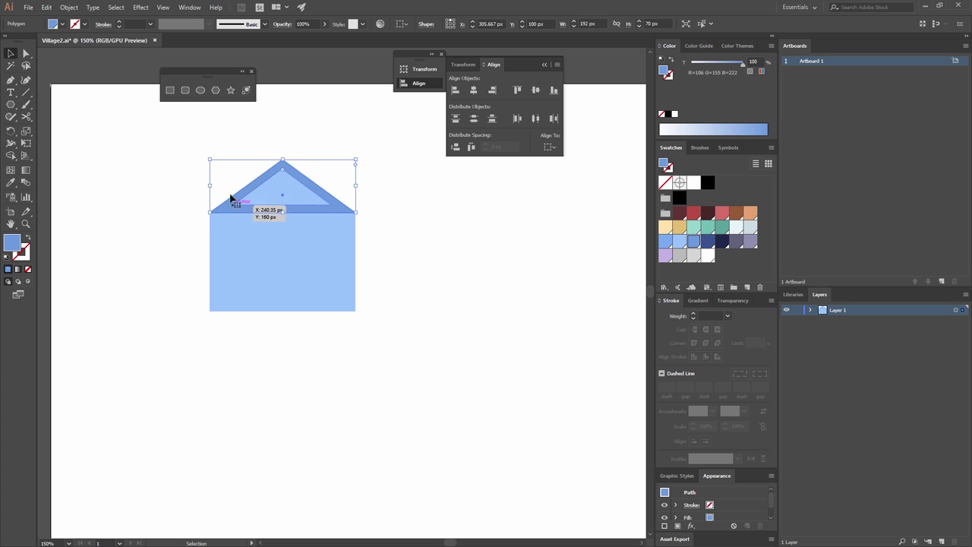
left_click(73, 11)
mouse_move(122, 226)
left_click(252, 263)
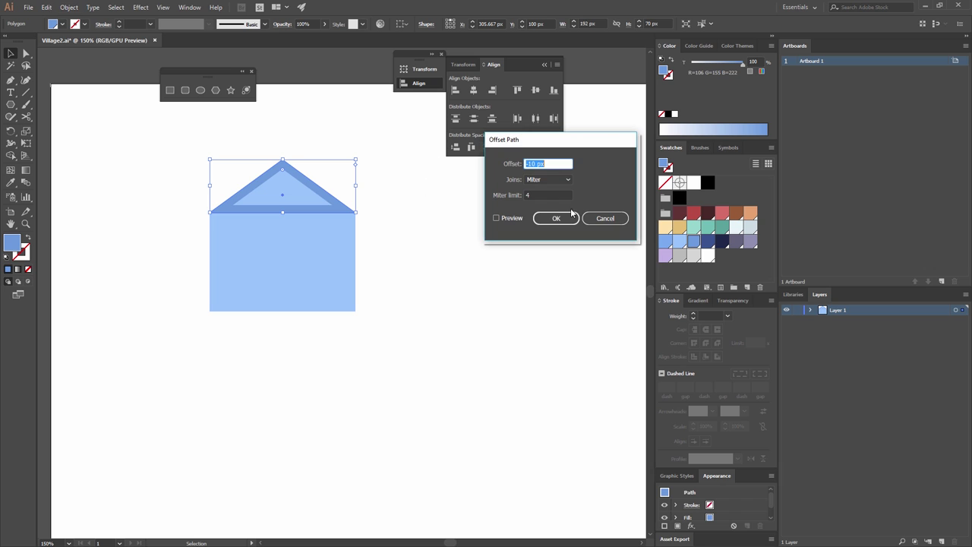
type("10")
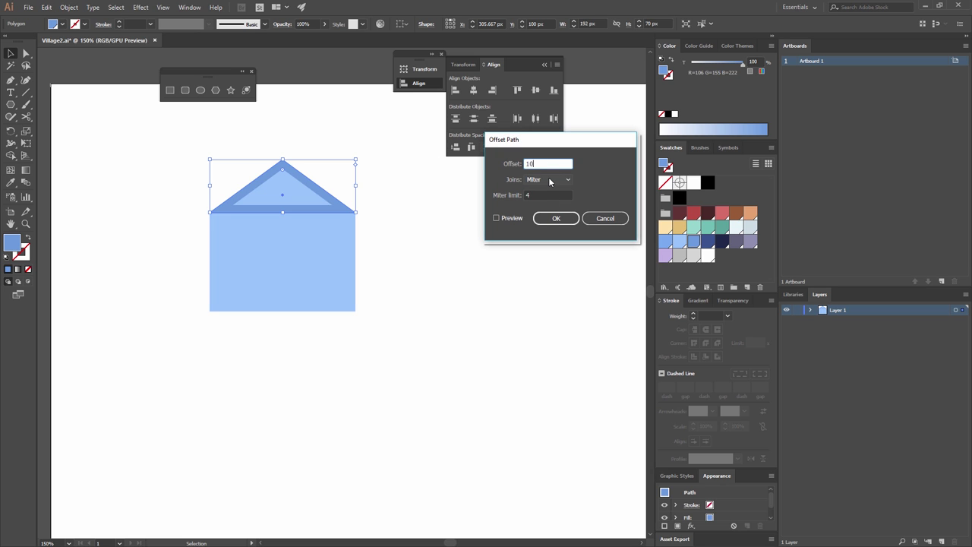
left_click(559, 220)
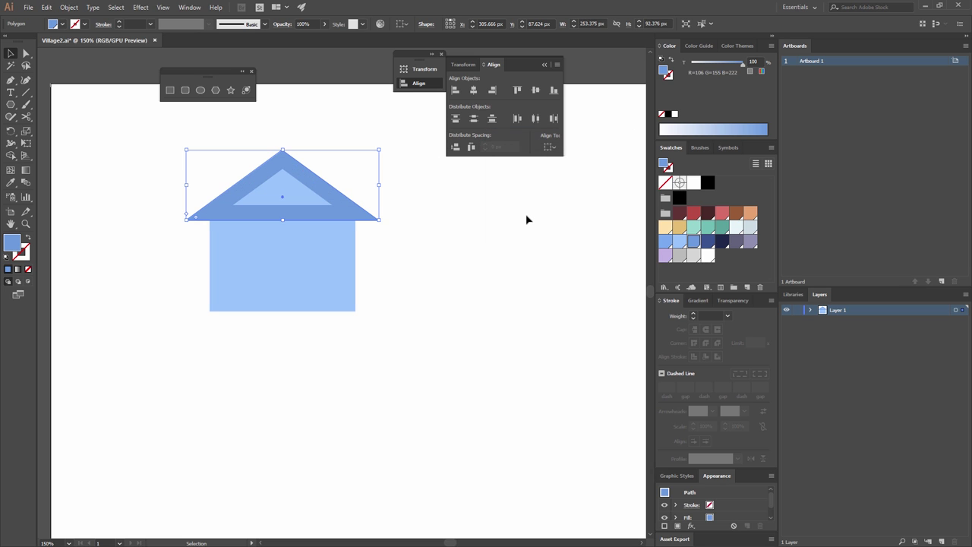
left_click(463, 216)
- Copy the original middle roof triangle and paste the duplicate in place on top of the roof
left_click(313, 182)
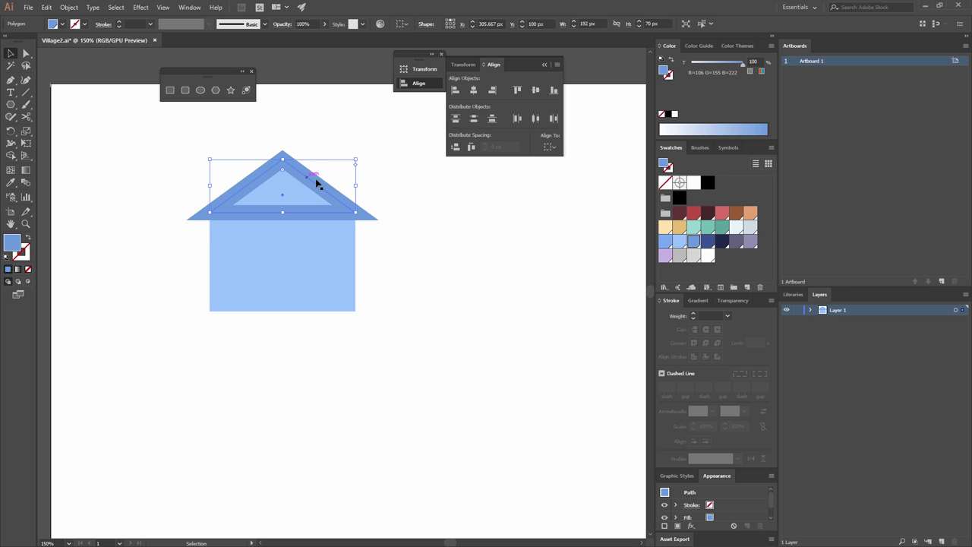
key("ctrl+c")
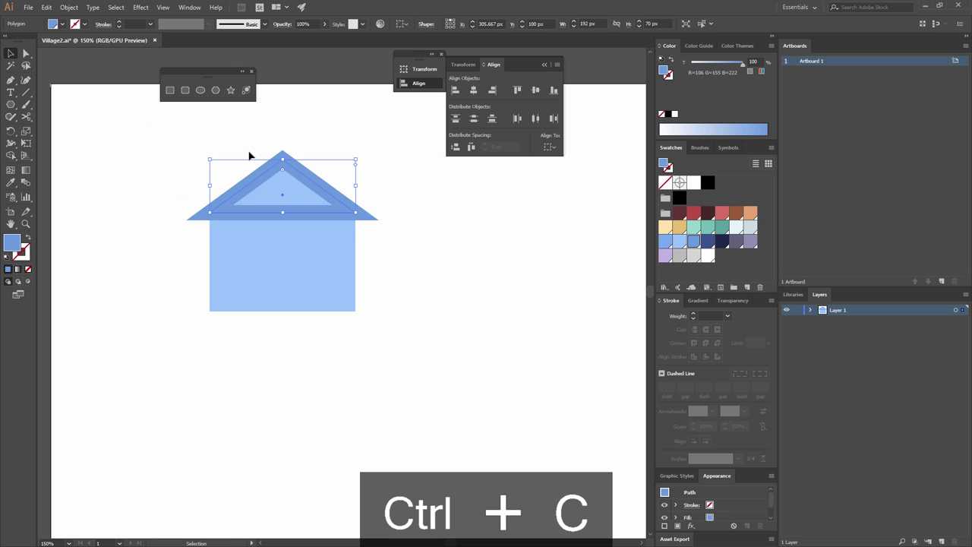
left_click(43, 8)
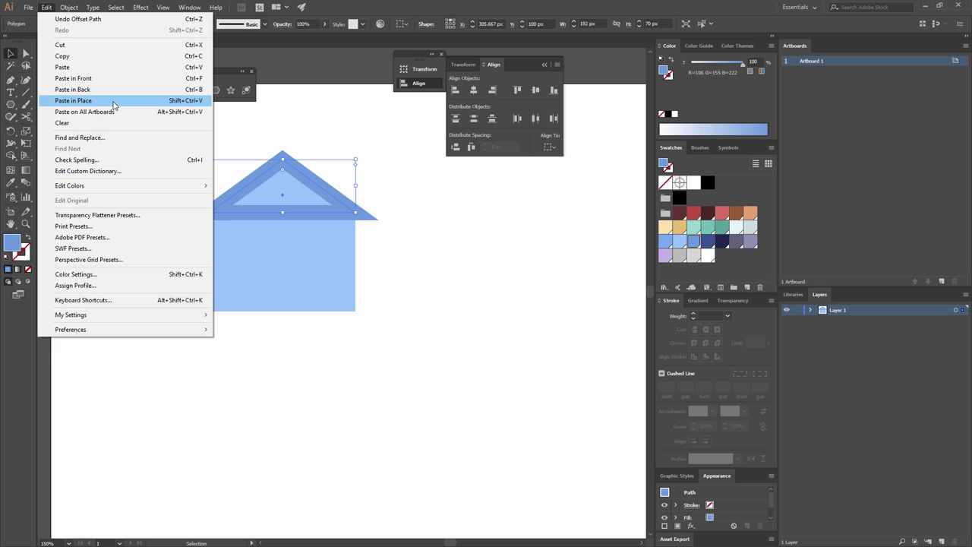
left_click(114, 104)
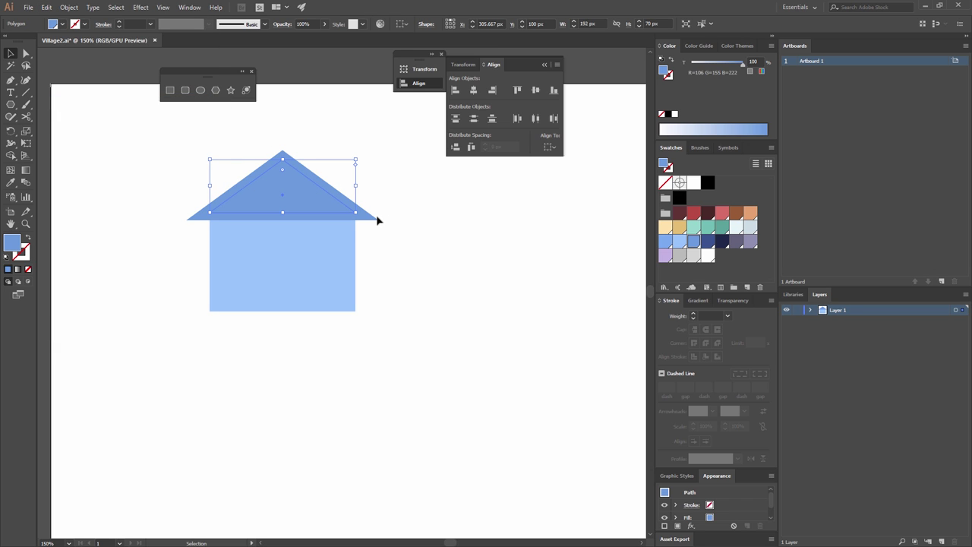
- Move the pasted triangle's two lower corner anchors outward and down, past the ends of the larger outer roof
left_click(25, 55)
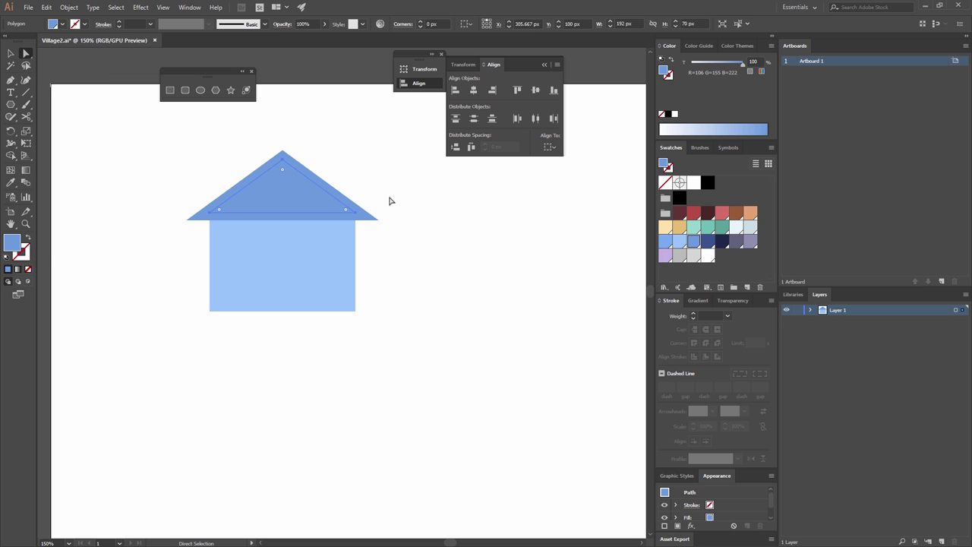
left_click_drag(357, 216, 395, 241)
left_click_drag(398, 245, 398, 242)
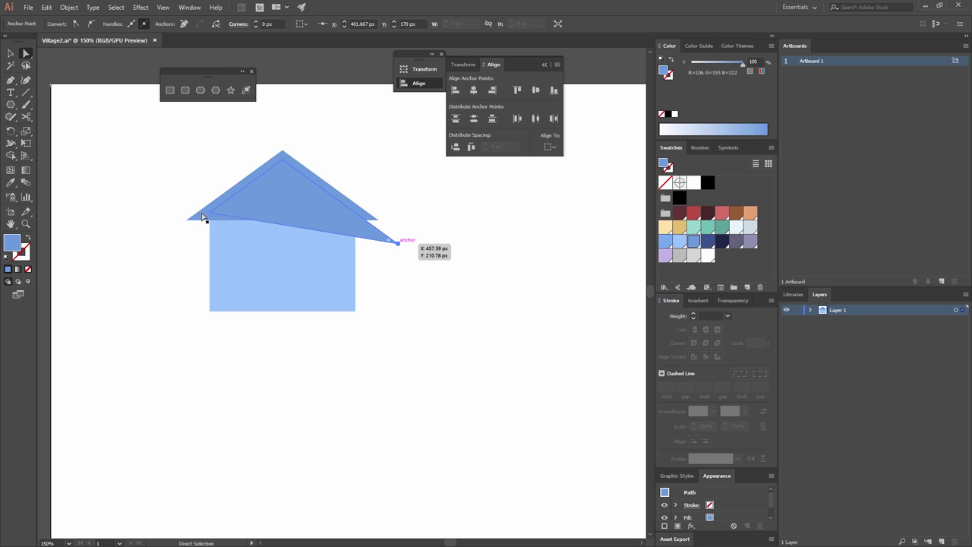
left_click_drag(212, 218, 182, 231)
left_click(423, 190)
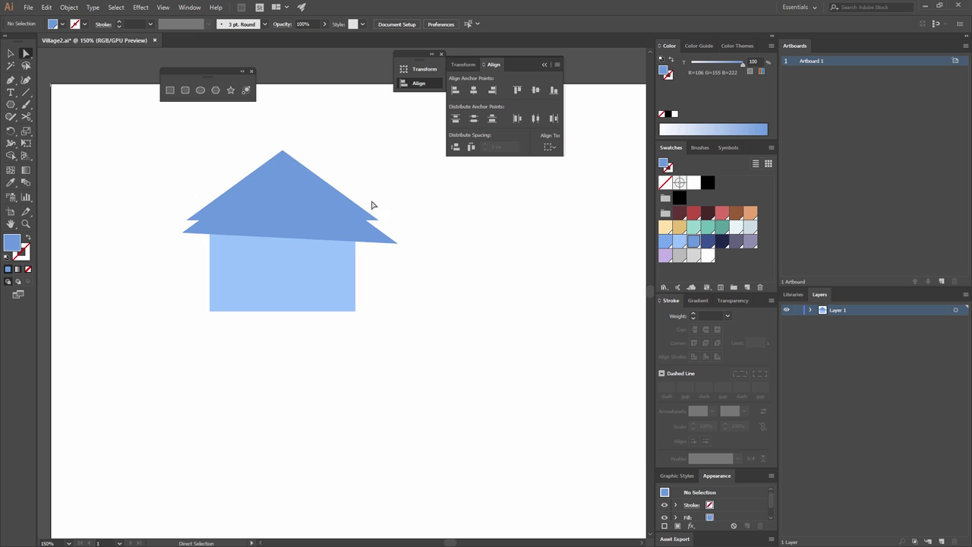
- Subtract the stretched triangle from the outer roof triangle with Pathfinder Minus Front, leaving an angled roof band
left_click(190, 7)
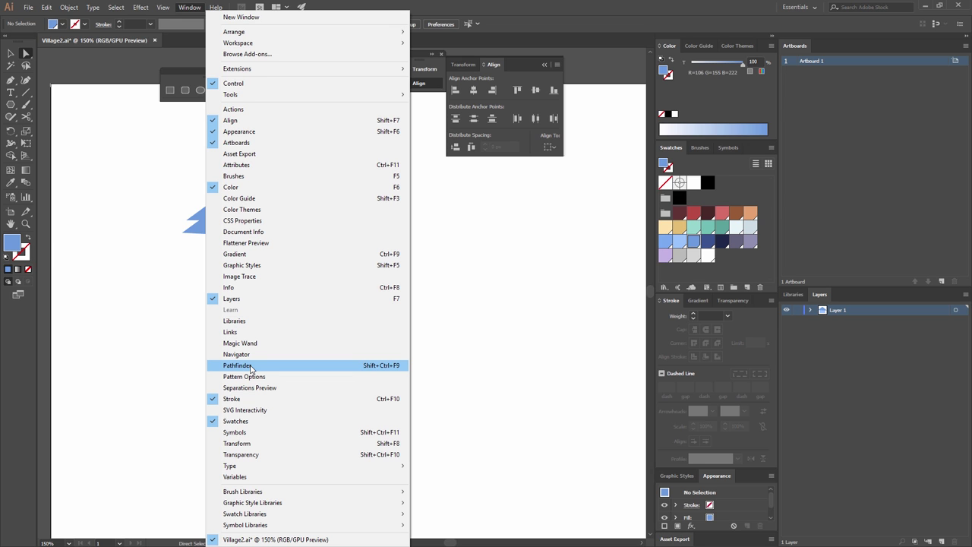
left_click(237, 366)
left_click(16, 53)
left_click(335, 190)
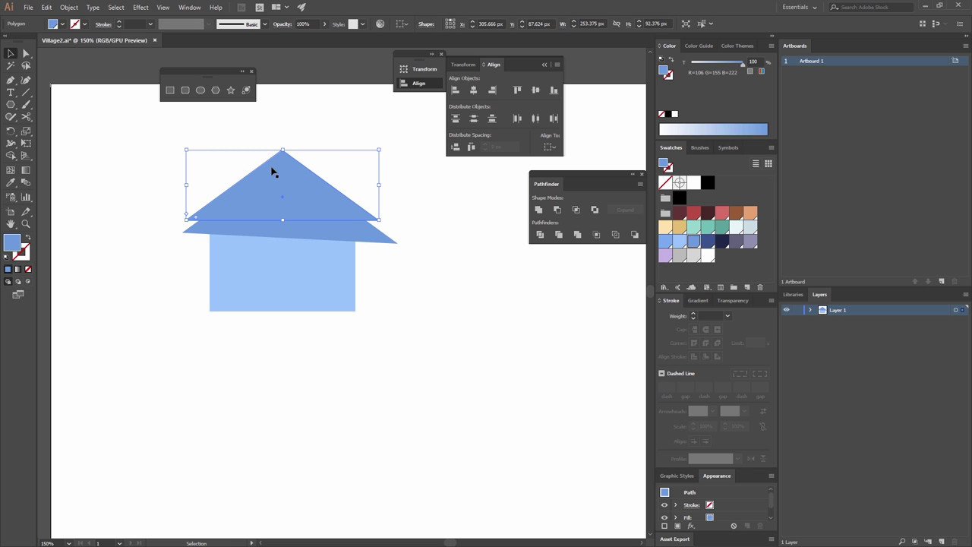
left_click(382, 238, "shift")
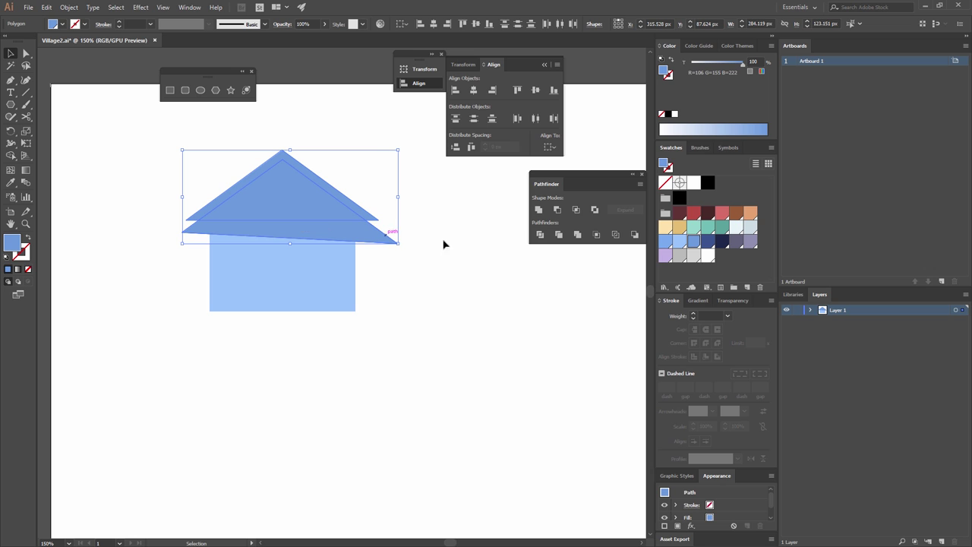
left_click(557, 214)
left_click(389, 245)
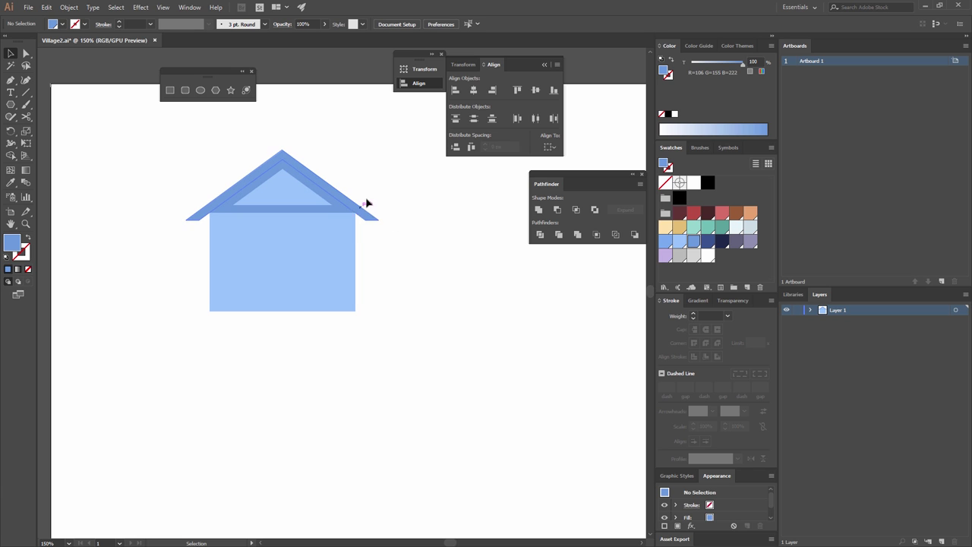
left_click_drag(193, 221, 201, 164)
key("ctrl+z")
left_click(423, 263)
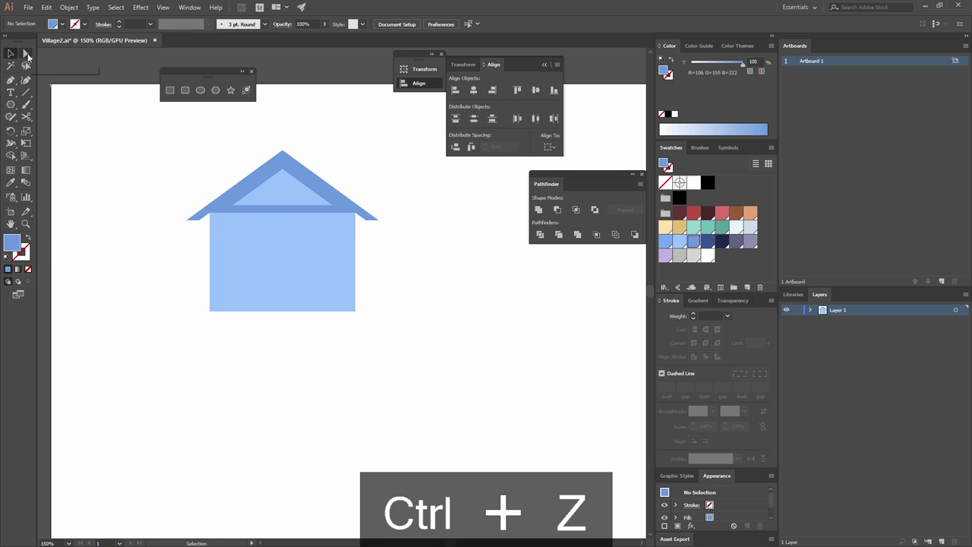
- Round the corners at both lower ends of the roof band so each end becomes a semicircle
left_click(27, 54)
left_click_drag(183, 211, 207, 234)
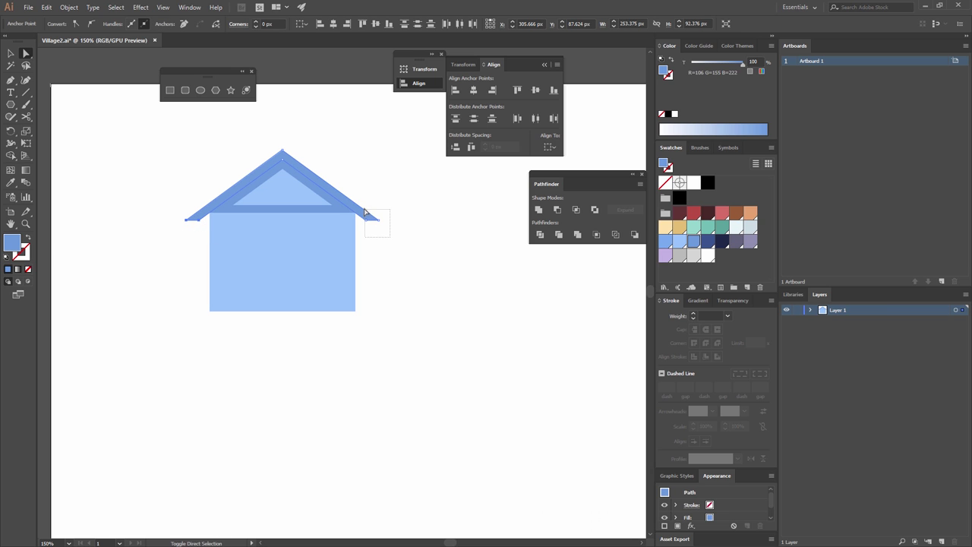
left_click_drag(372, 220, 365, 213)
left_click(367, 217)
key("v")
left_click(165, 263)
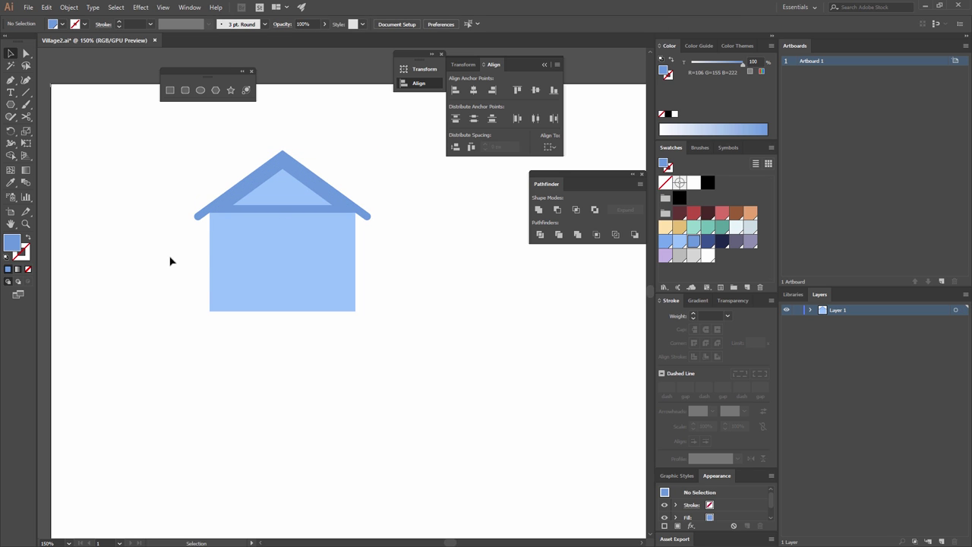
- Fill the rounded roof band with the white swatch (R=255 G=255 B=255)
scroll(350, 256, "up", 1)
scroll(349, 256, "left", 1)
left_click(389, 222)
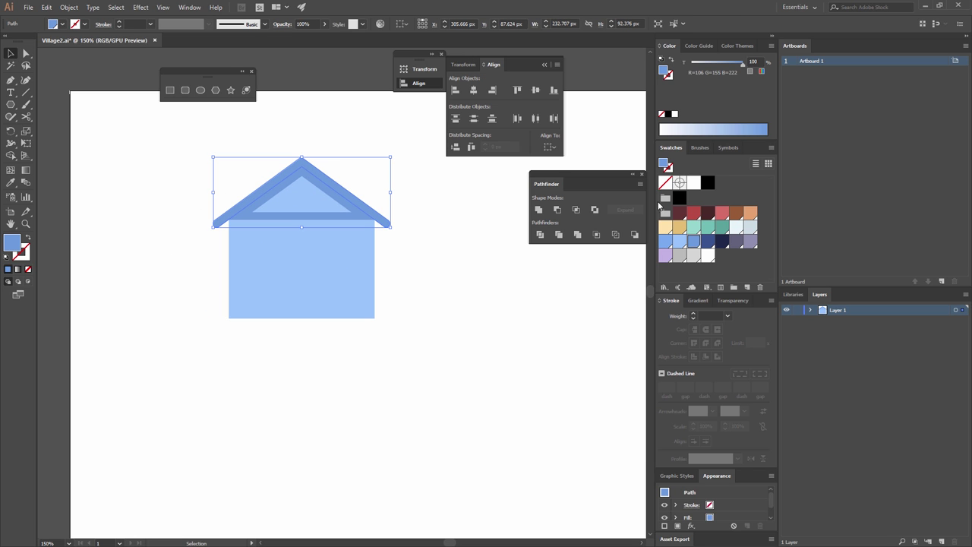
left_click(706, 256)
left_click(400, 235)
left_click(385, 216)
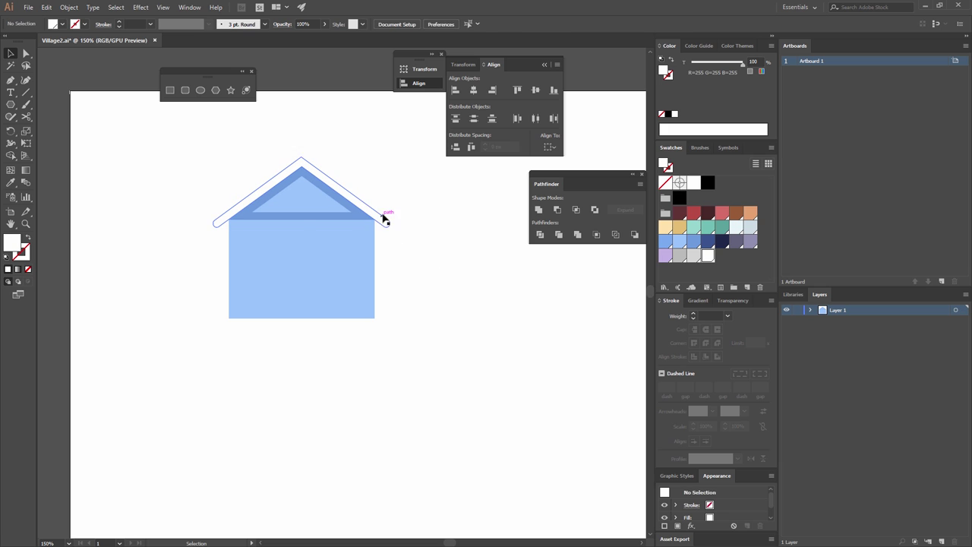
left_click(419, 254)
- Create a 22 x 22 px circle beside the house with the Ellipse tool
left_click(199, 90)
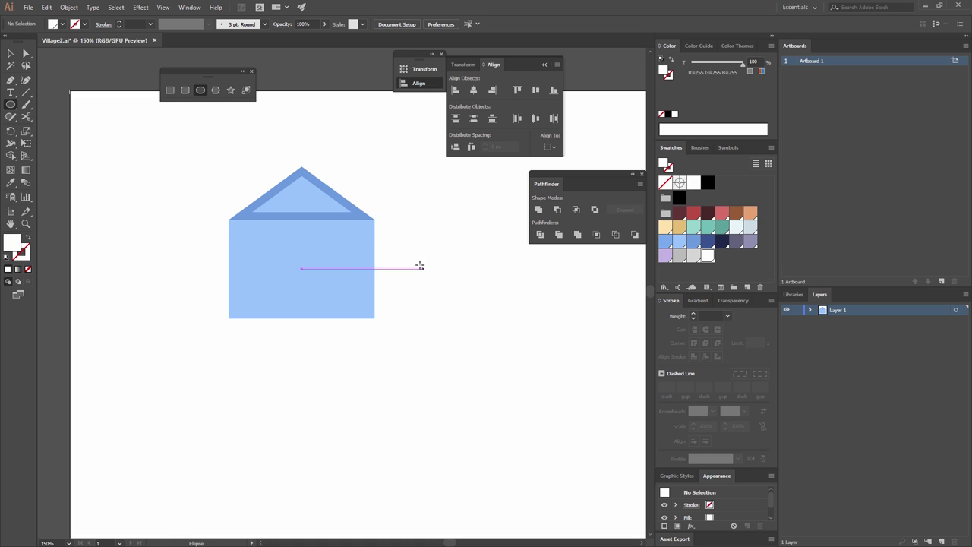
left_click(444, 247)
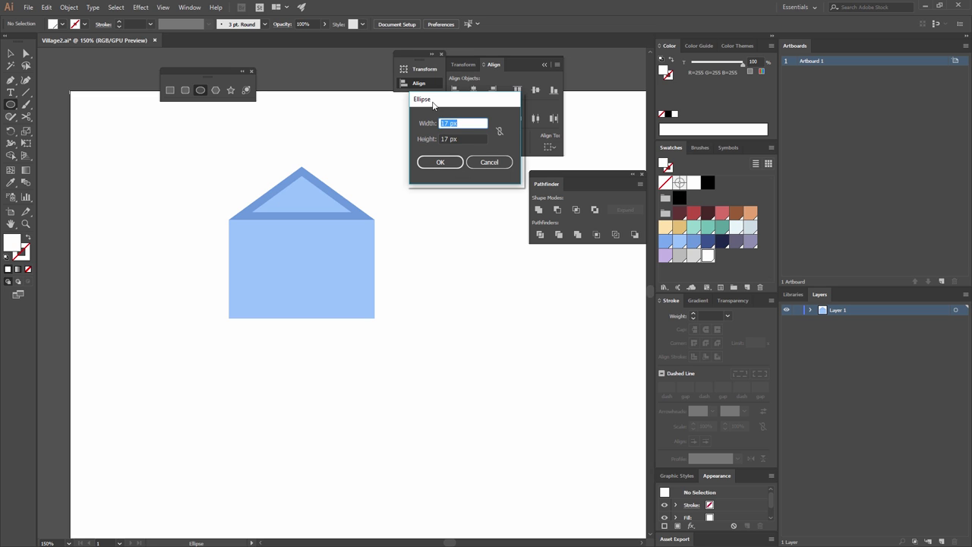
type("22")
key("Tab")
type("22")
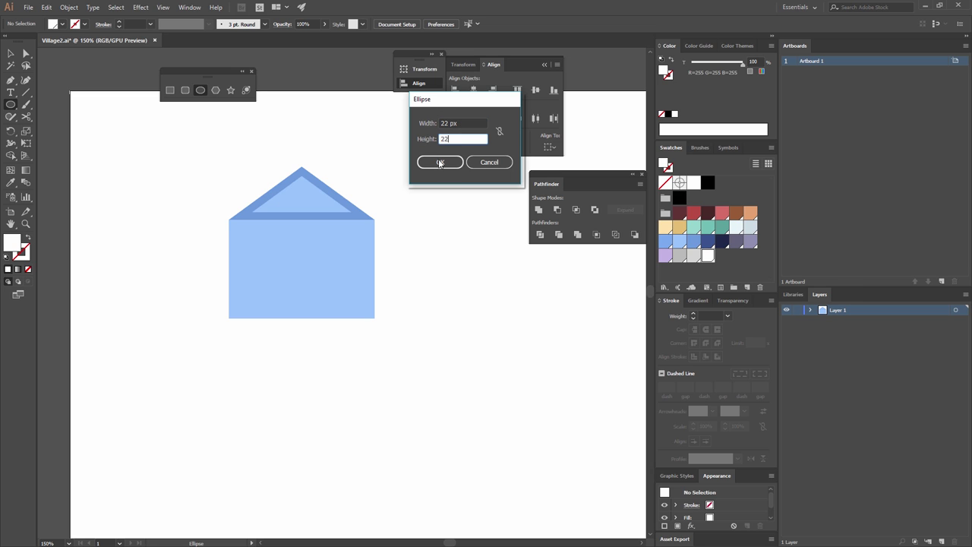
left_click(441, 163)
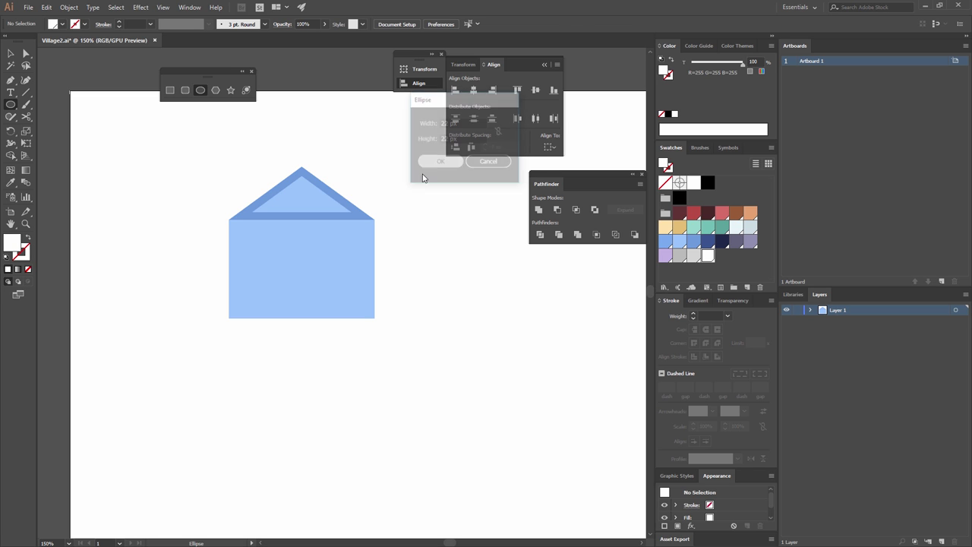
- Create a second circle of 30 x 30 px near the first one
left_click(439, 218)
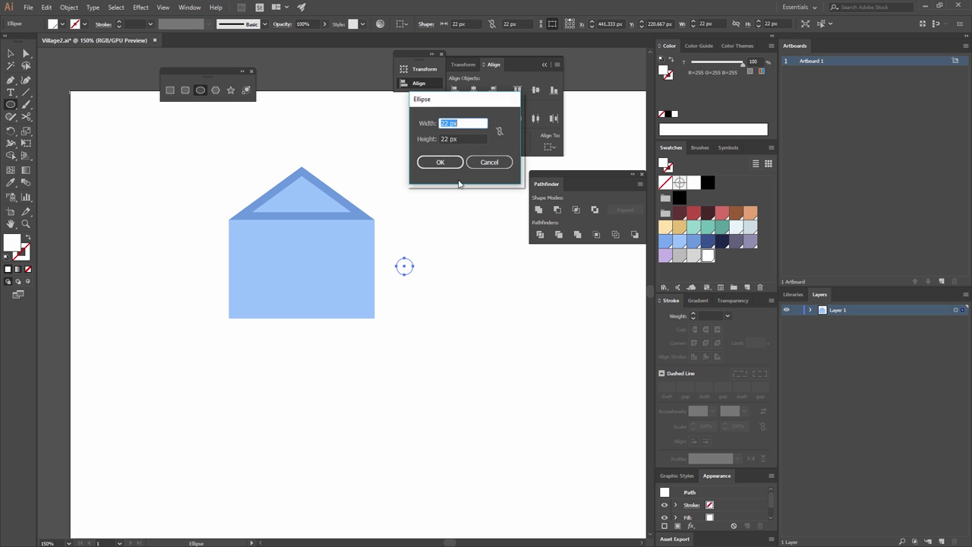
key("Tab")
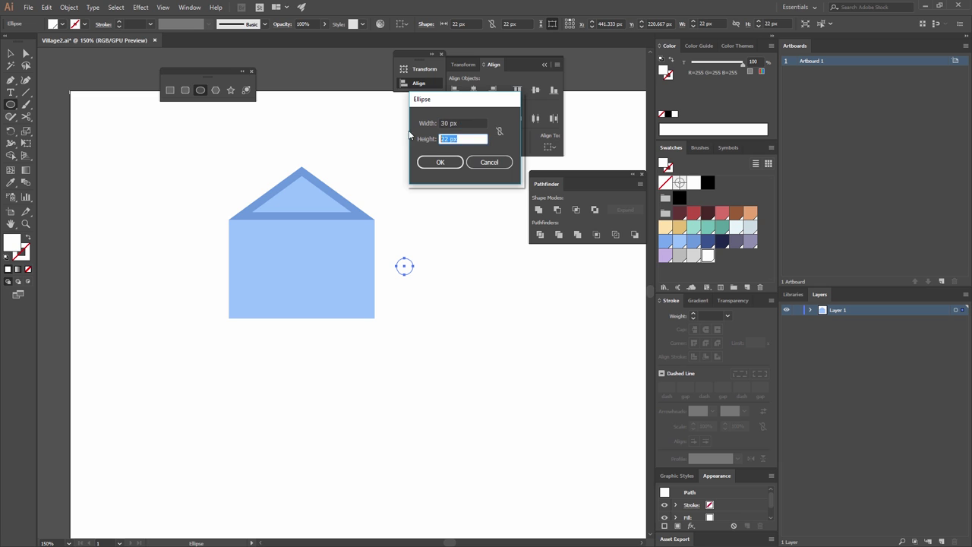
key("Escape")
key("ctrl+z")
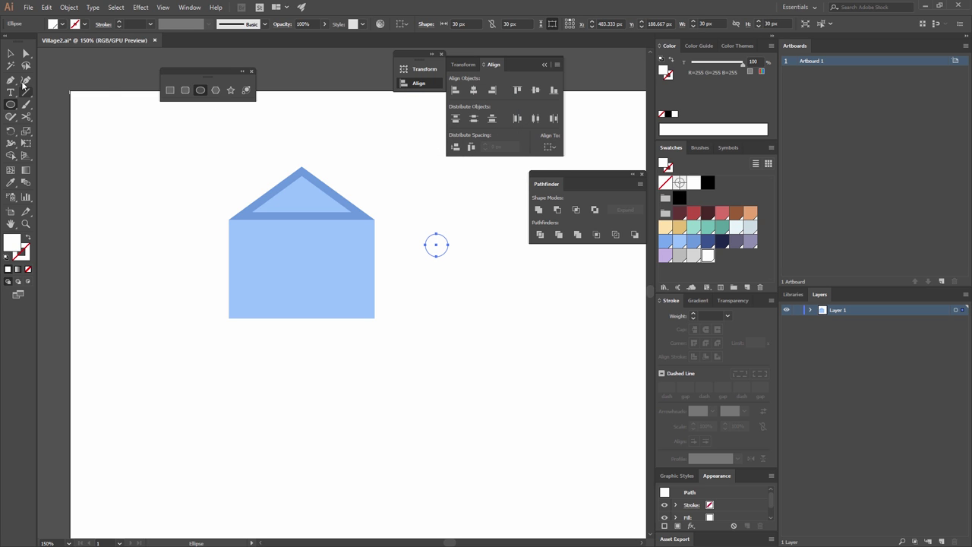
key("v")
- Fill the 22 px circle with dark navy (R=30 G=40 B=74) and the 30 px circle with blue (R=58 G=83 B=143)
left_click(728, 243)
left_click(511, 281)
left_click(401, 269)
left_click(708, 244)
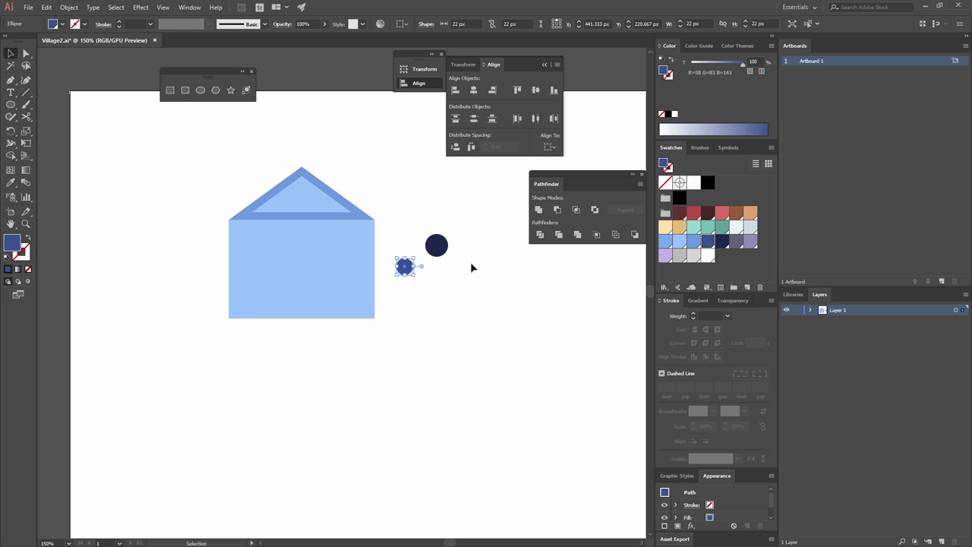
left_click(722, 243)
left_click(521, 276)
left_click(440, 248)
left_click(708, 243)
left_click(497, 285)
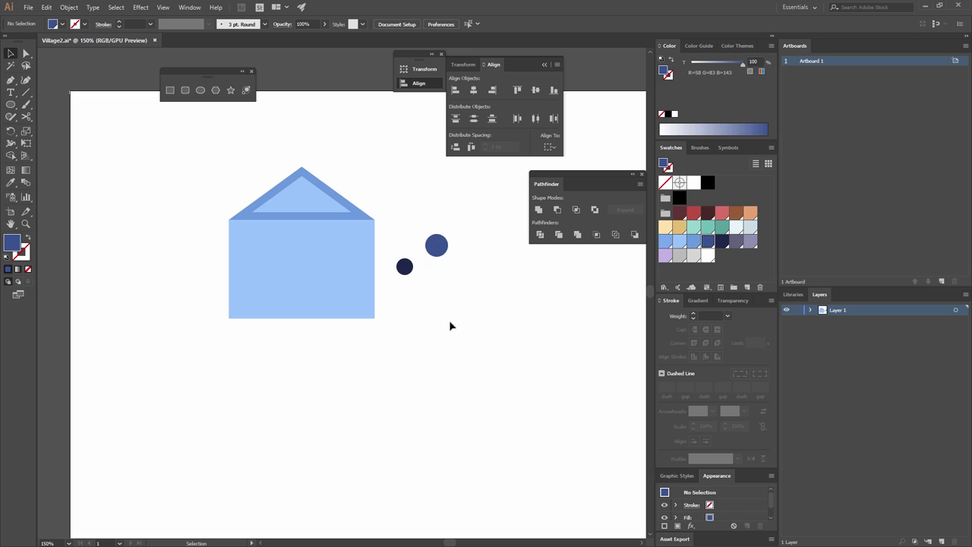
- Move the small navy circle over the larger blue circle and send the blue circle to the back
left_click_drag(404, 267, 435, 256)
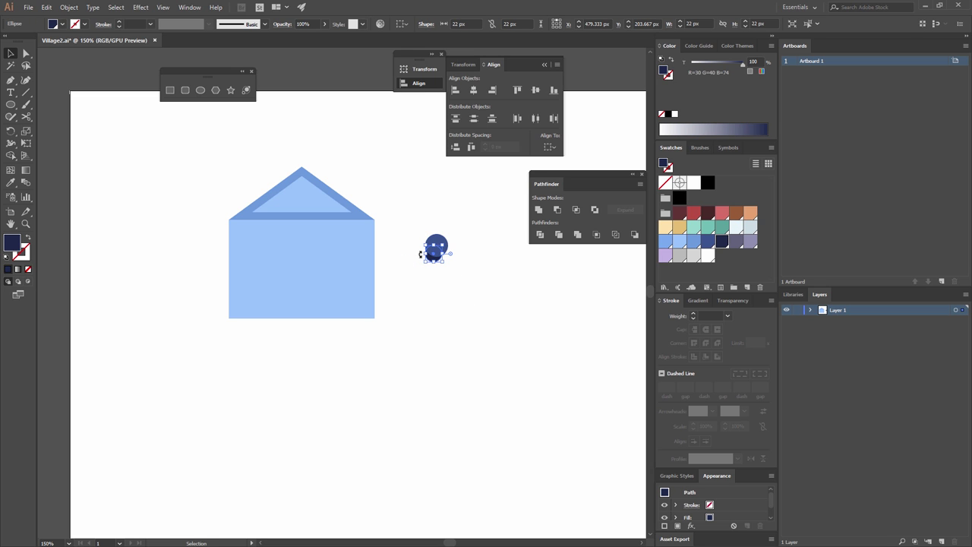
left_click(454, 275)
left_click(452, 247)
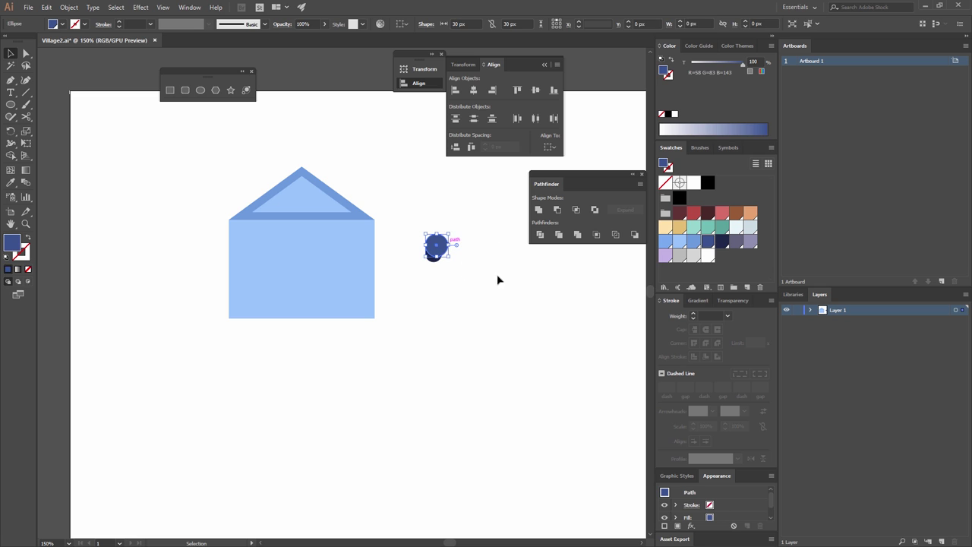
right_click(445, 252)
mouse_move(487, 407)
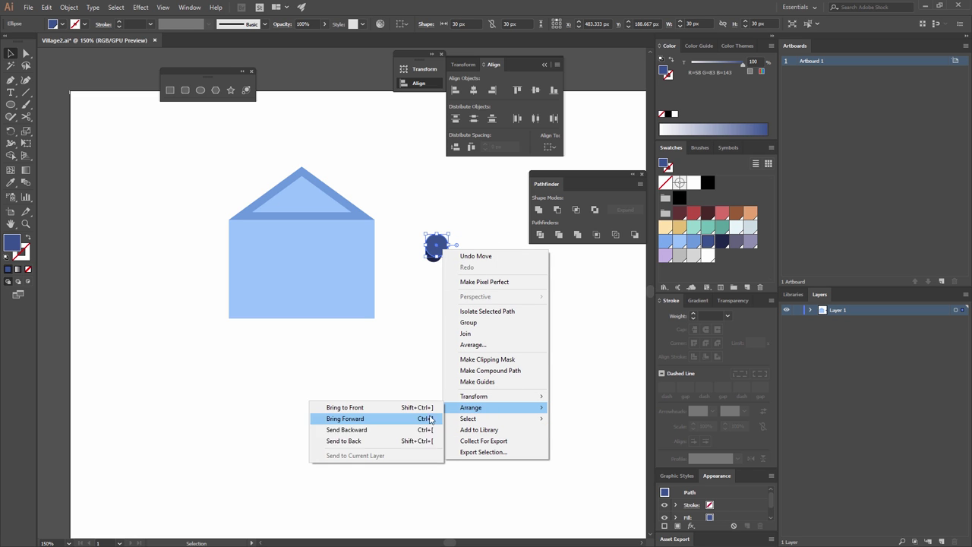
left_click(375, 442)
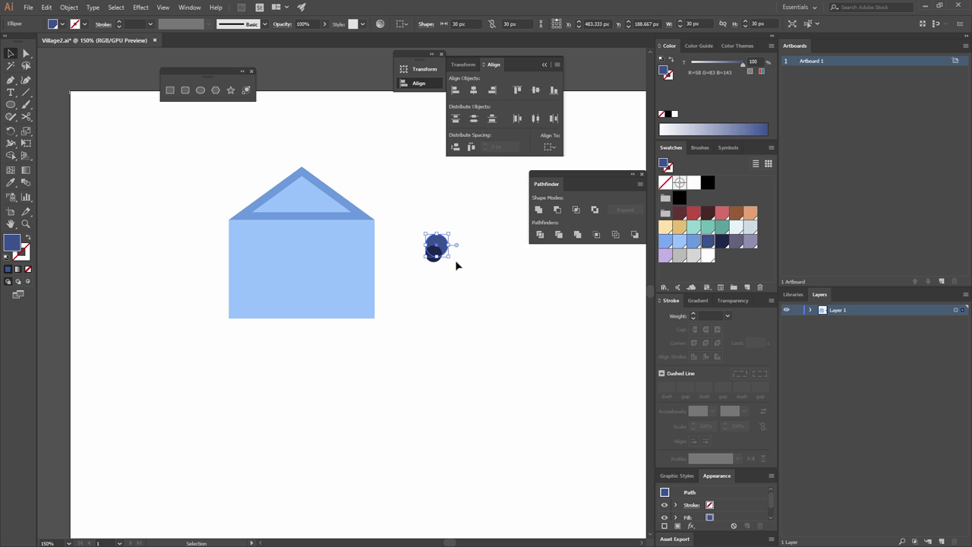
- Align the two circles to each other by their horizontal and vertical centres
left_click_drag(451, 273, 441, 242)
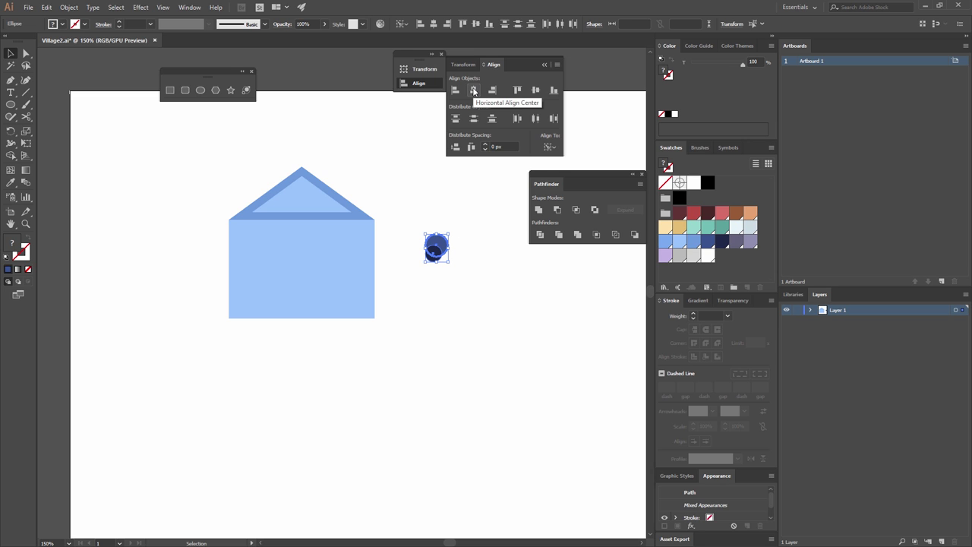
left_click(473, 90)
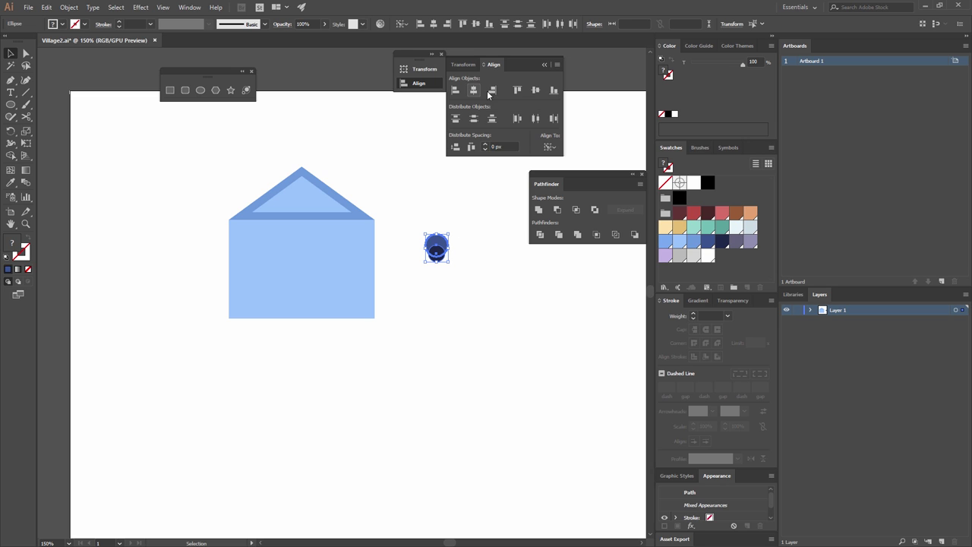
left_click(534, 90)
left_click(476, 278)
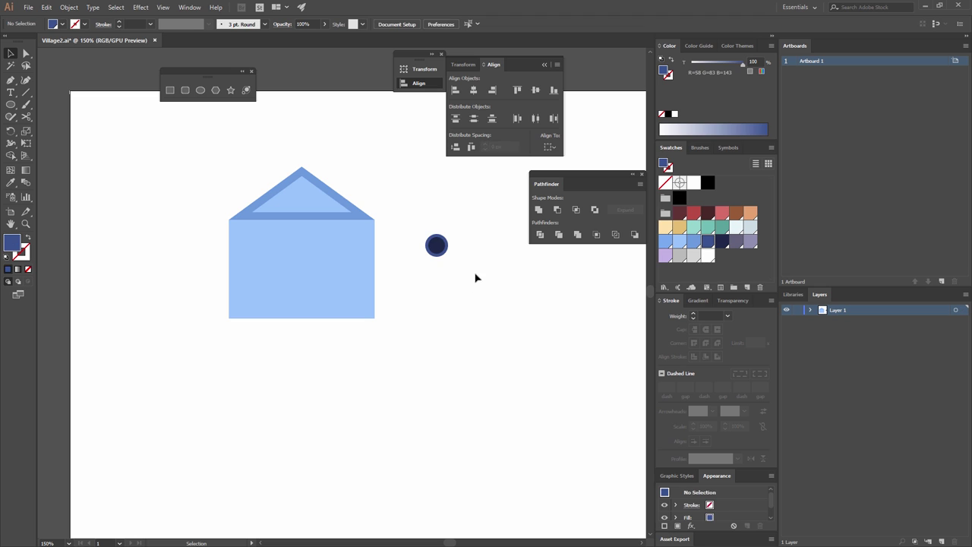
- Group the two concentric circles into a round window
left_click_drag(435, 251, 405, 216)
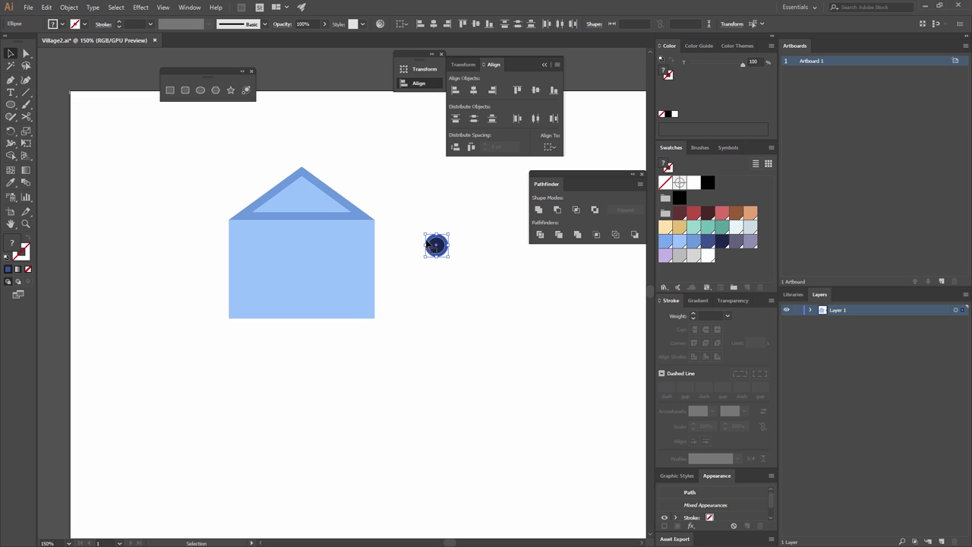
key("a")
key("ctrl+g")
- Centre the round window group horizontally on the light blue inner roof triangle and move it up inside the triangle
left_click(311, 203, "shift")
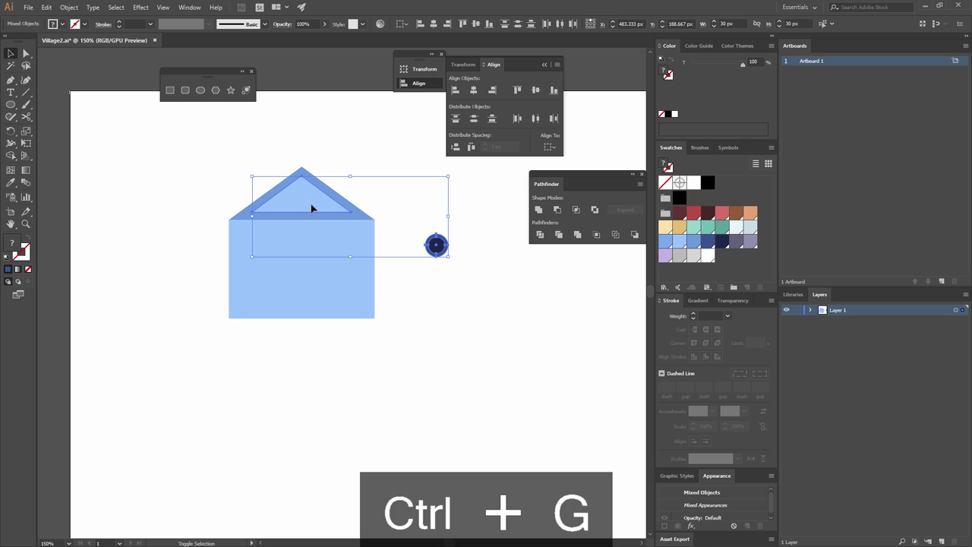
left_click(433, 25)
left_click(442, 235)
left_click_drag(310, 253, 307, 203)
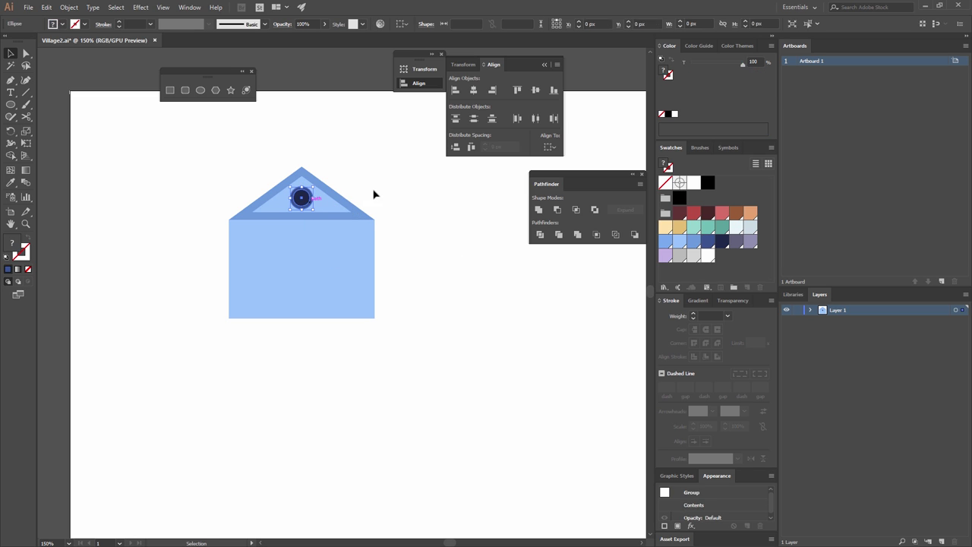
- Draw a 32 by 40 px blue rectangle on the empty canvas beside the house as a window frame
left_click_drag(332, 239, 359, 199)
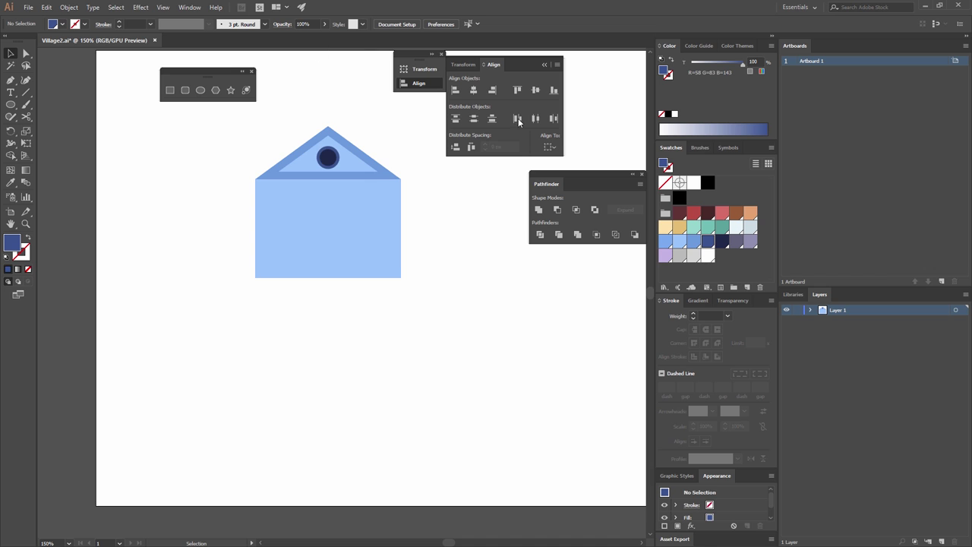
left_click(169, 89)
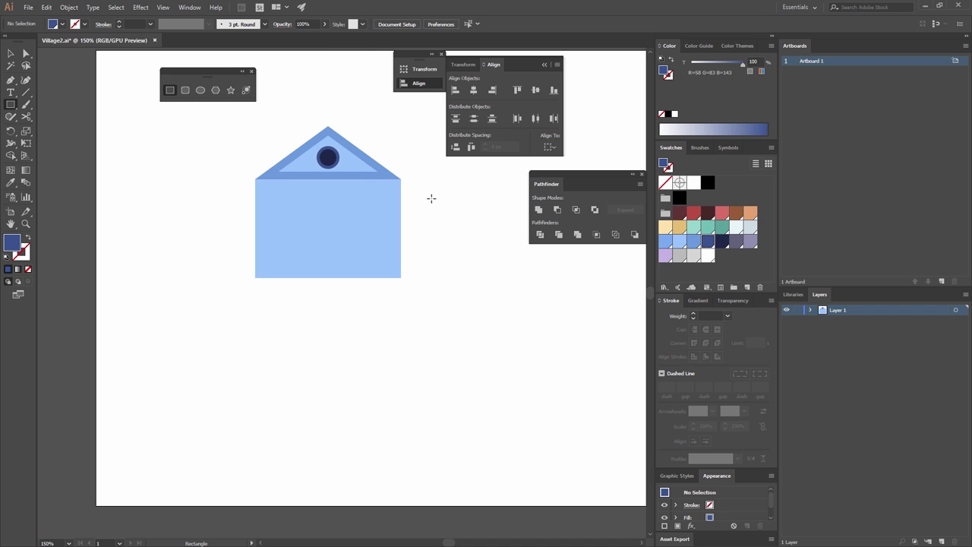
left_click(484, 185)
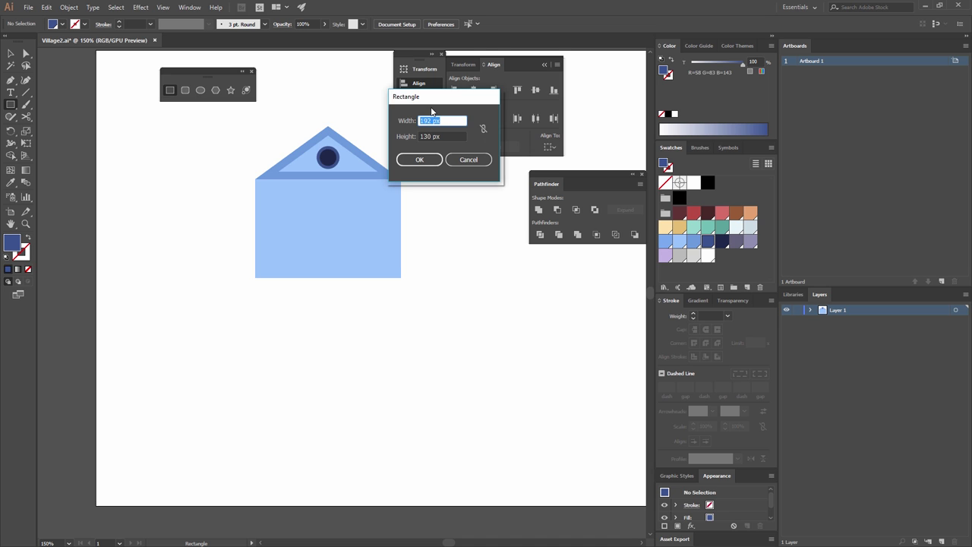
key("Tab")
type("41")
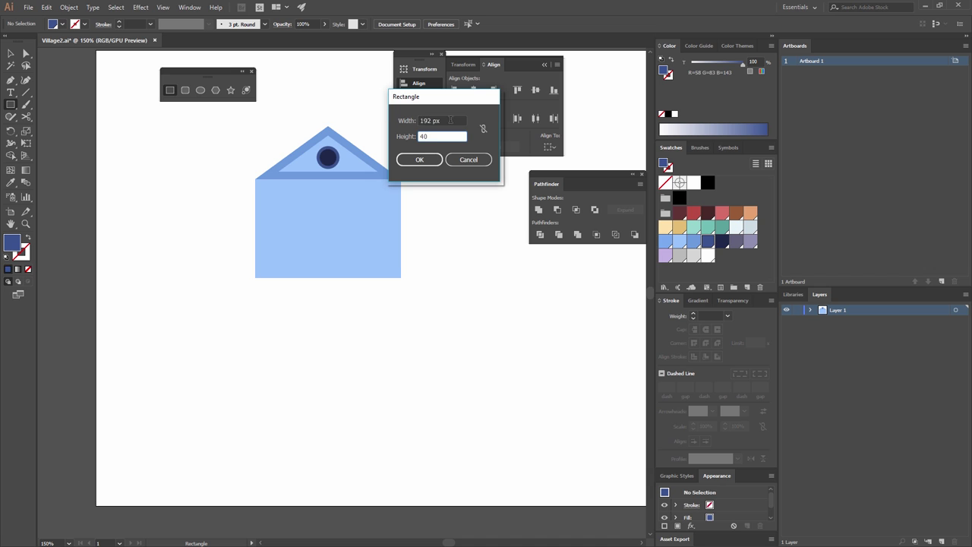
key("Tab")
type("3")
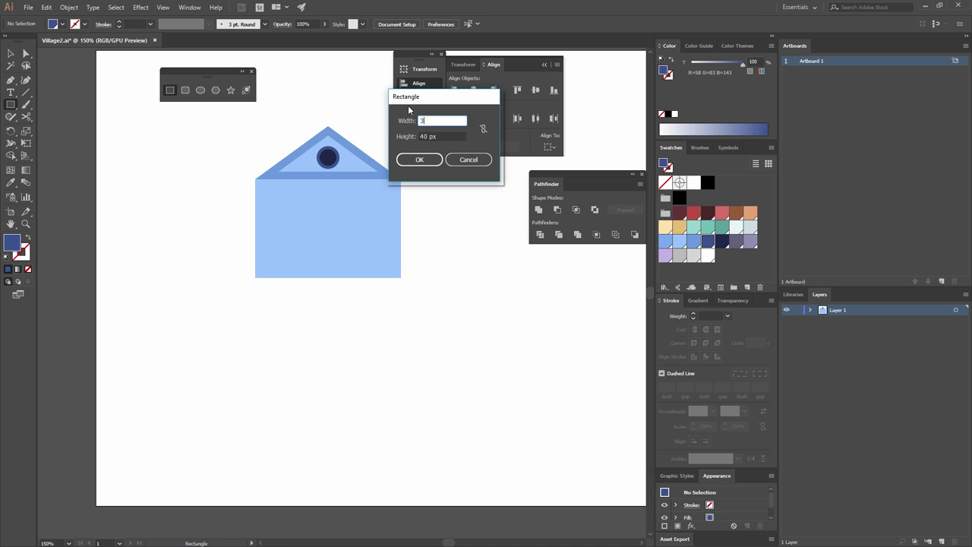
type("2")
left_click(420, 158)
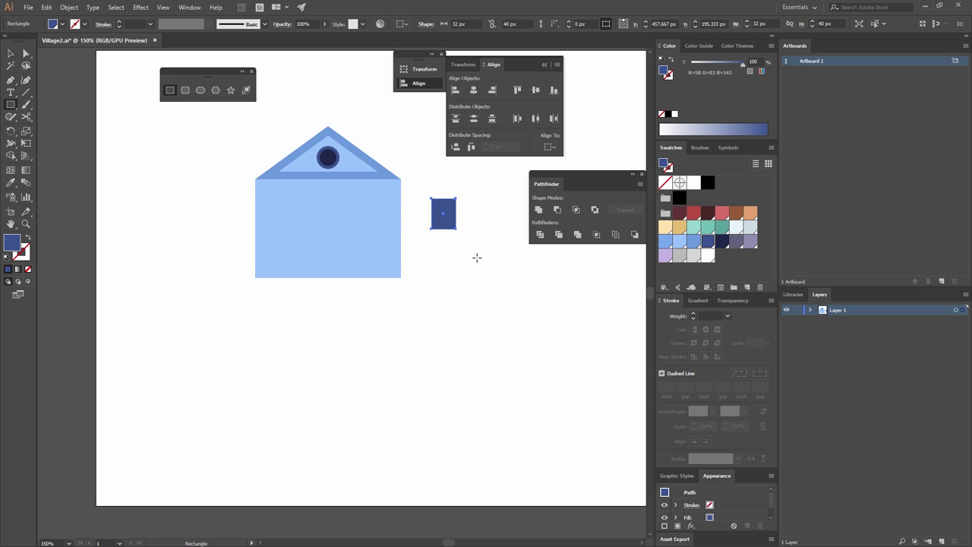
- Draw a 12 by 15 px rectangle near the window frame and fill it with the dark navy swatch
left_click(476, 242)
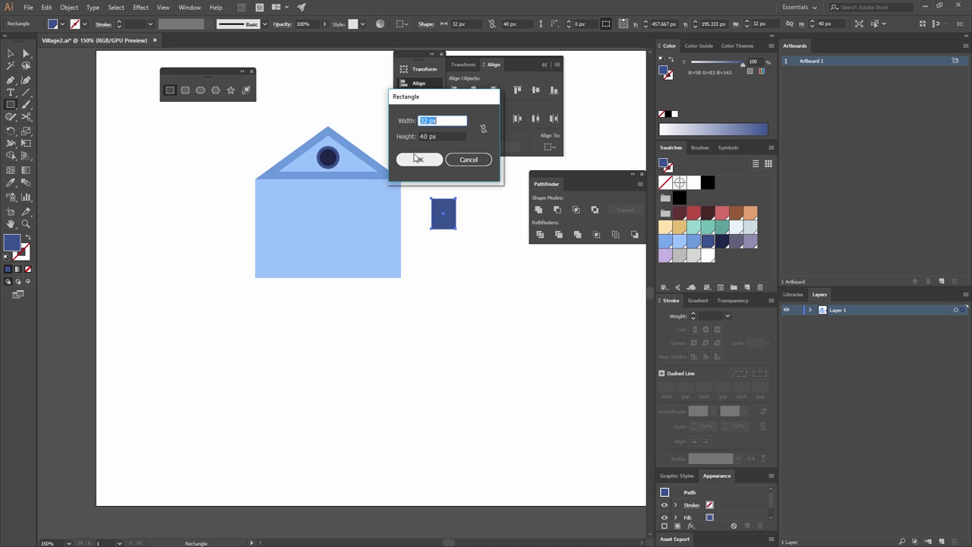
type("12")
key("Tab")
type("12")
left_click(422, 160)
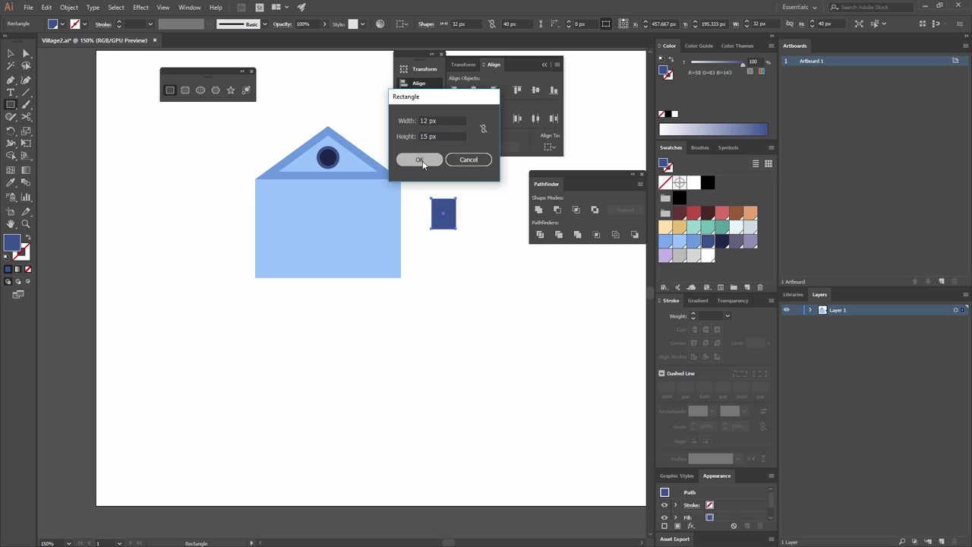
left_click(11, 53)
left_click(721, 241)
left_click(619, 271)
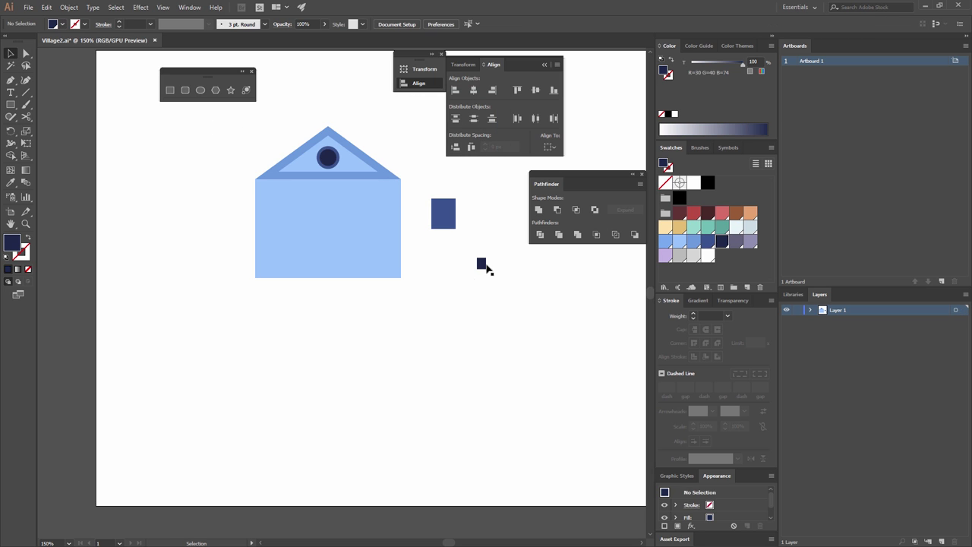
- Move the navy pane into the upper left of the window frame and duplicate it to the right
key("ctrl+equal")
key("ctrl+equal")
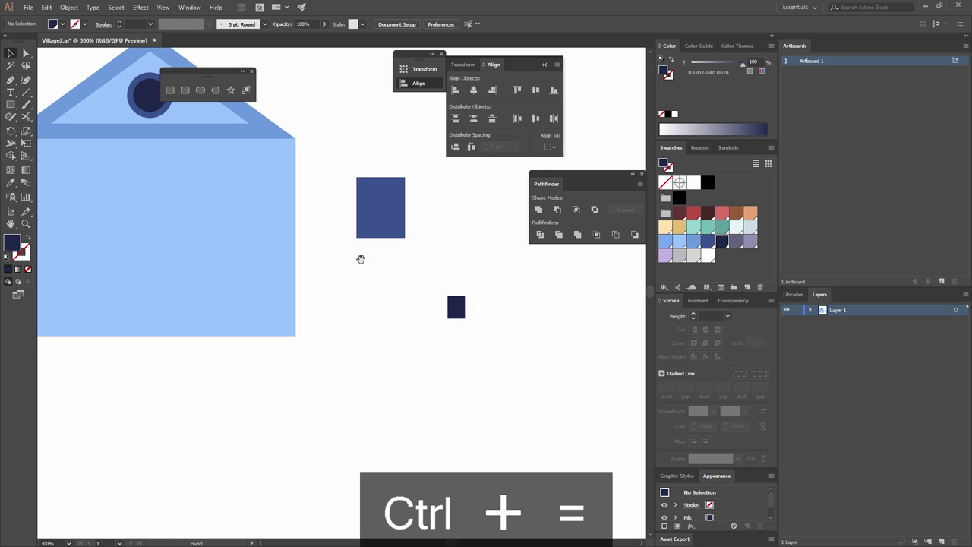
key("ctrl+equal")
left_click_drag(482, 373, 392, 226)
left_click(427, 228)
left_click(439, 229)
- Duplicate the two upper panes into the lower half of the frame and group all four panes
left_click(365, 219)
left_click(396, 219, "shift")
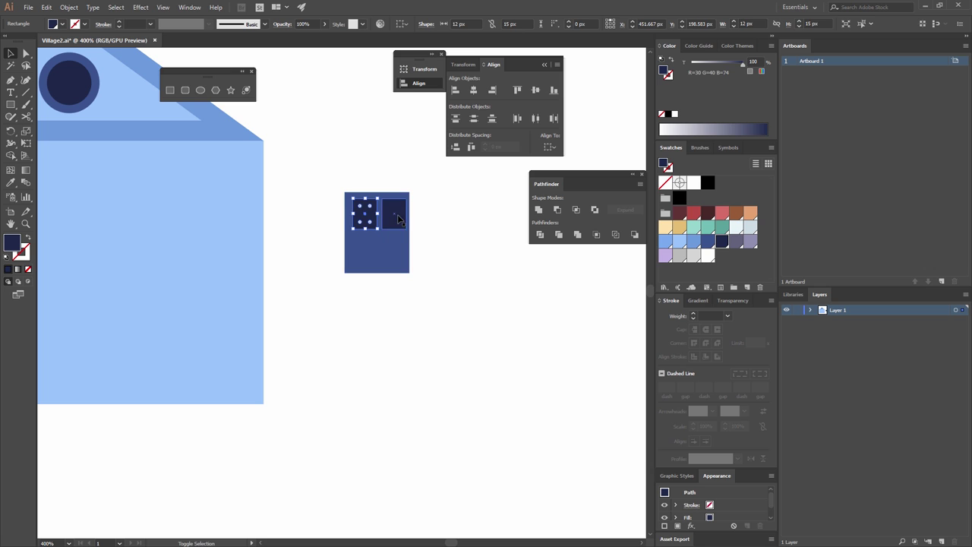
left_click_drag(396, 210, 395, 243)
left_click(395, 215, "shift")
left_click(364, 214, "shift")
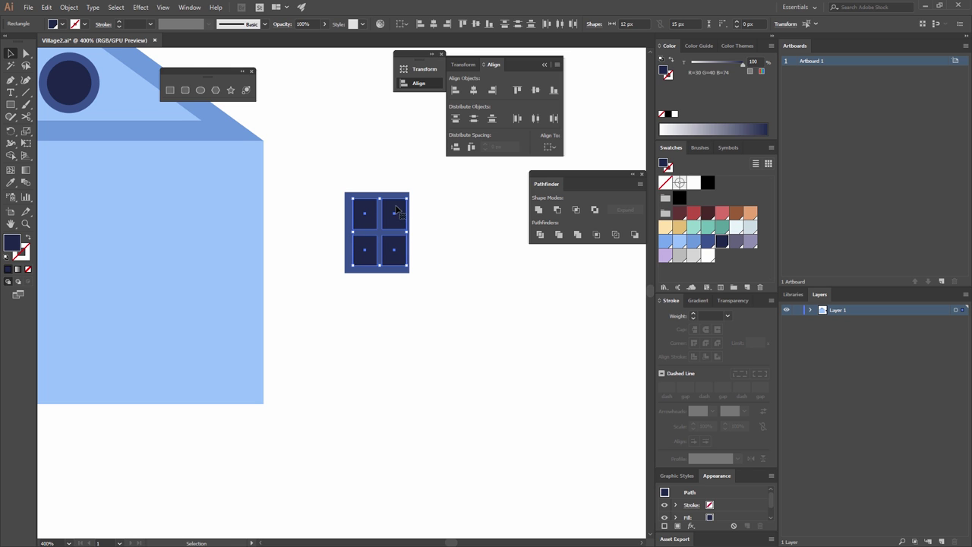
key("ctrl+g")
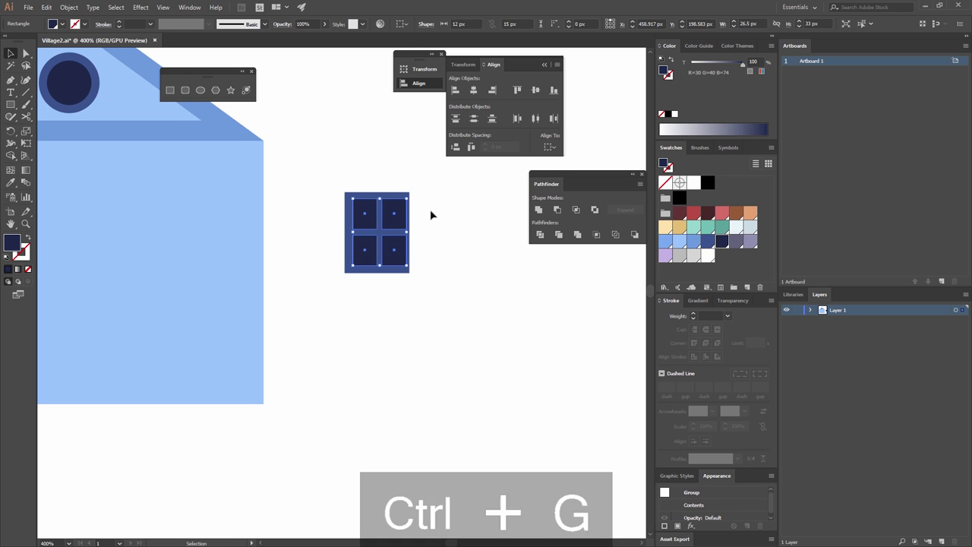
- Centre the pane group horizontally and vertically on the window frame and group them into one window
left_click_drag(354, 166, 423, 277)
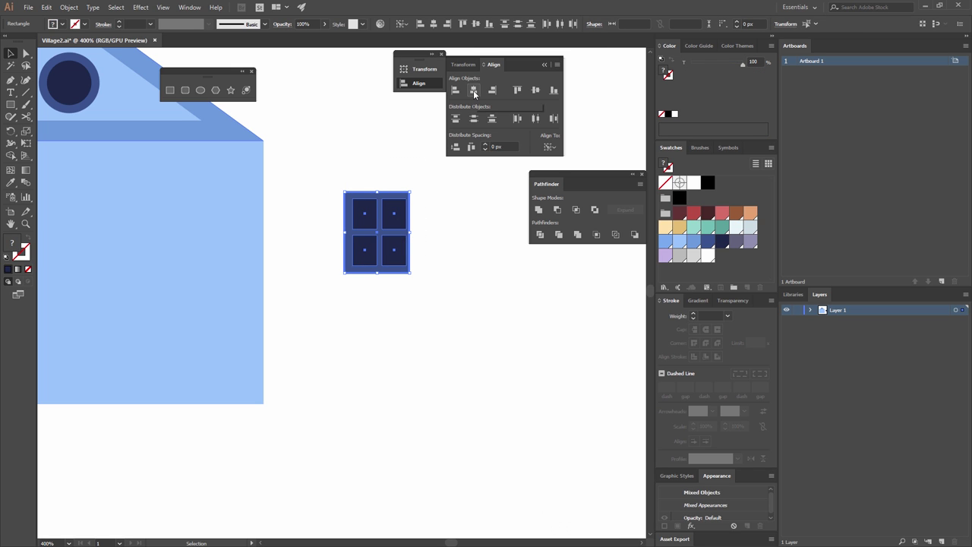
left_click(474, 90)
left_click(536, 89)
left_click(394, 313)
left_click_drag(394, 313, 458, 204)
key("ctrl+g")
left_click(454, 299)
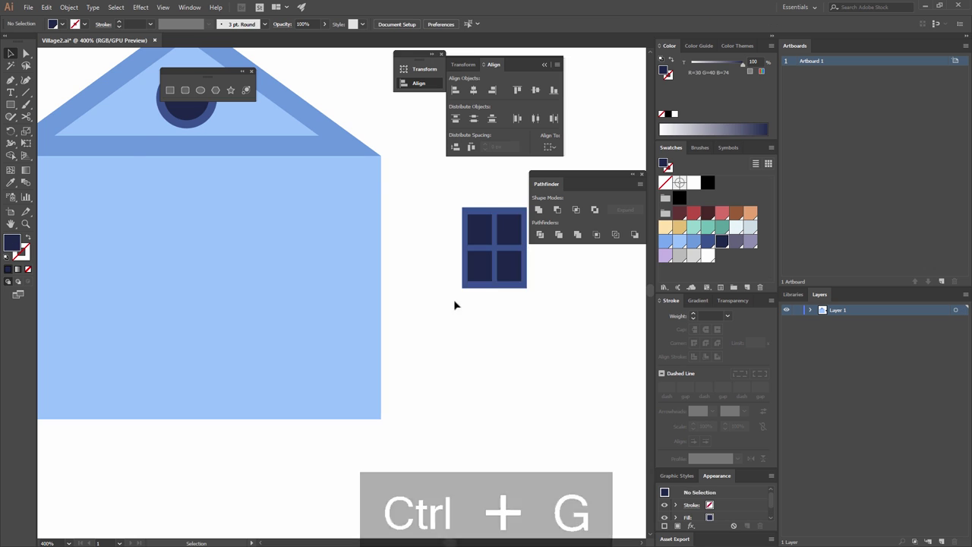
- Move the window onto the right side of the house wall and place a copy on the left side
key("ctrl+minus")
left_click_drag(464, 269, 326, 287)
left_click(423, 295)
- Group the two wall windows and centre the group on the light blue wall
left_click(314, 290)
left_click(145, 275, "shift")
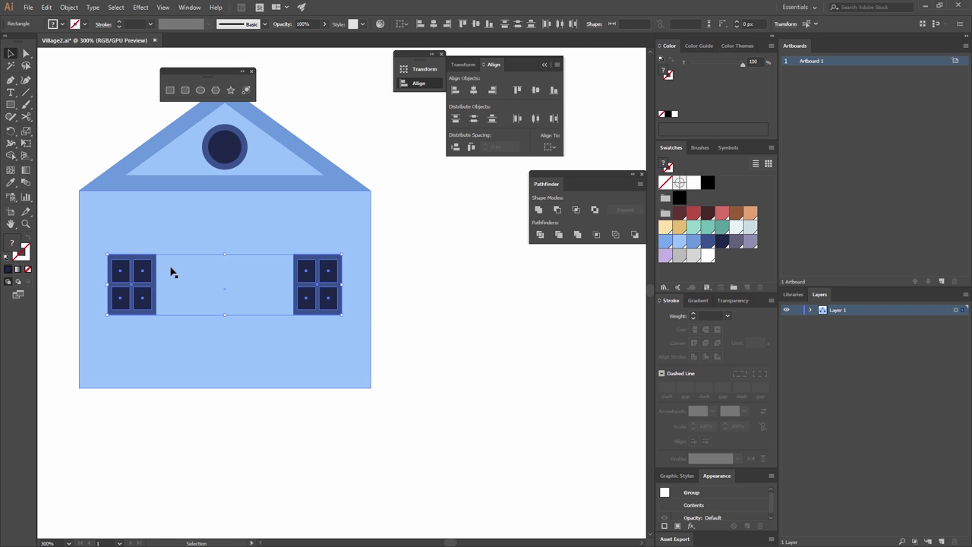
key("ctrl+g")
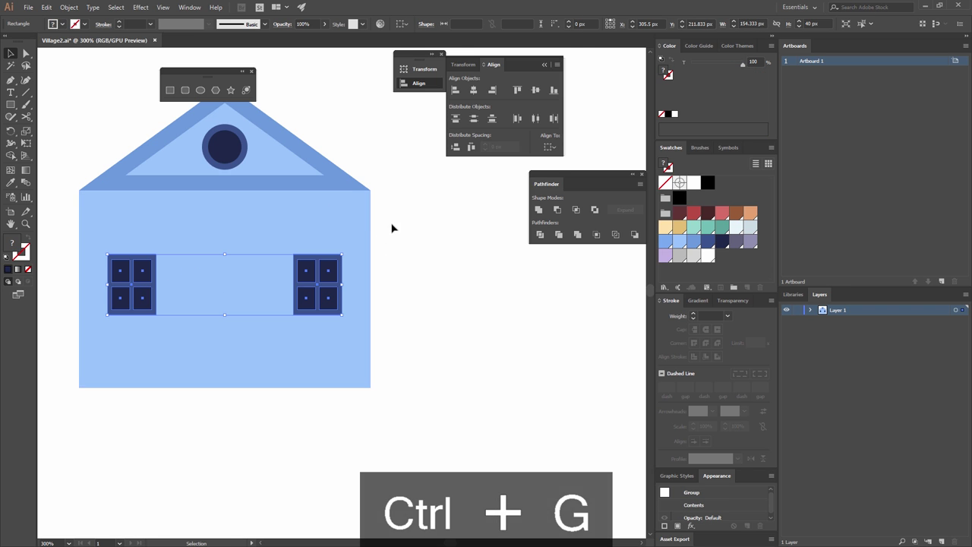
left_click(326, 221, "shift")
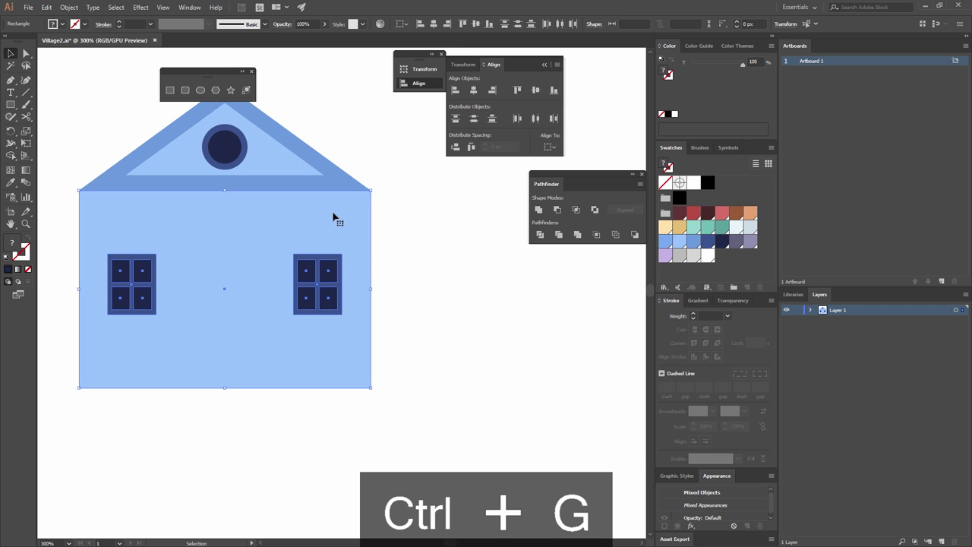
left_click(326, 221)
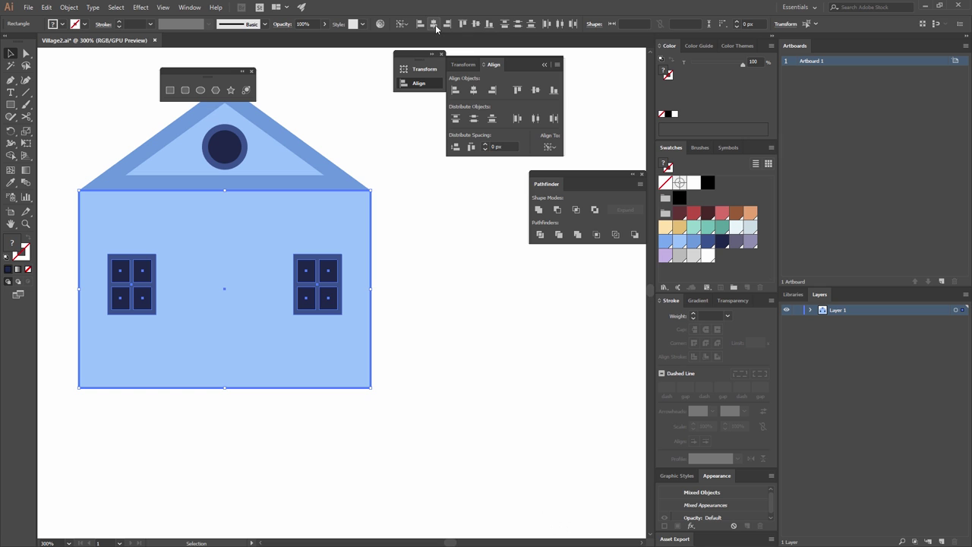
left_click(402, 228)
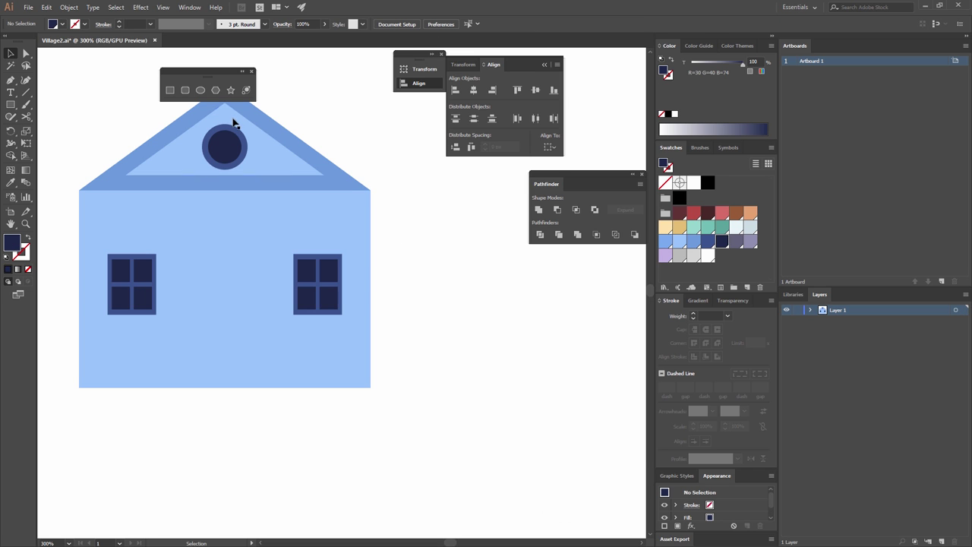
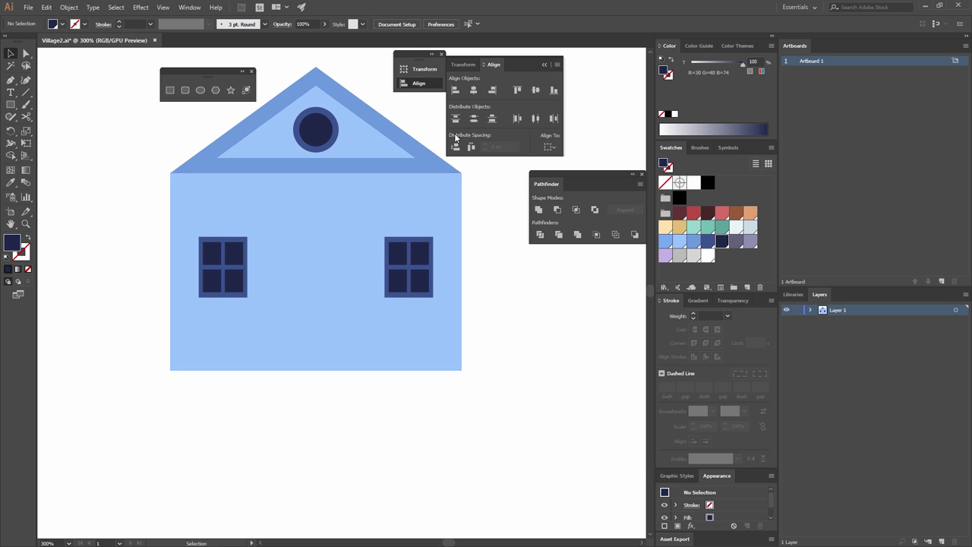
- Draw a 38 by 8 px rectangle on the wall below the roof and fill it with the grey swatch (R=188 G=188 B=187)
left_click(170, 91)
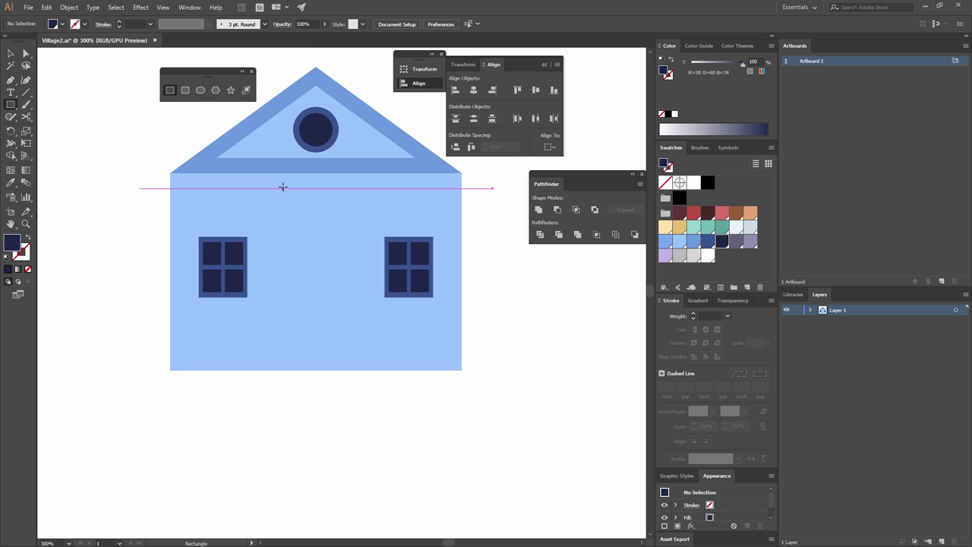
left_click(286, 185)
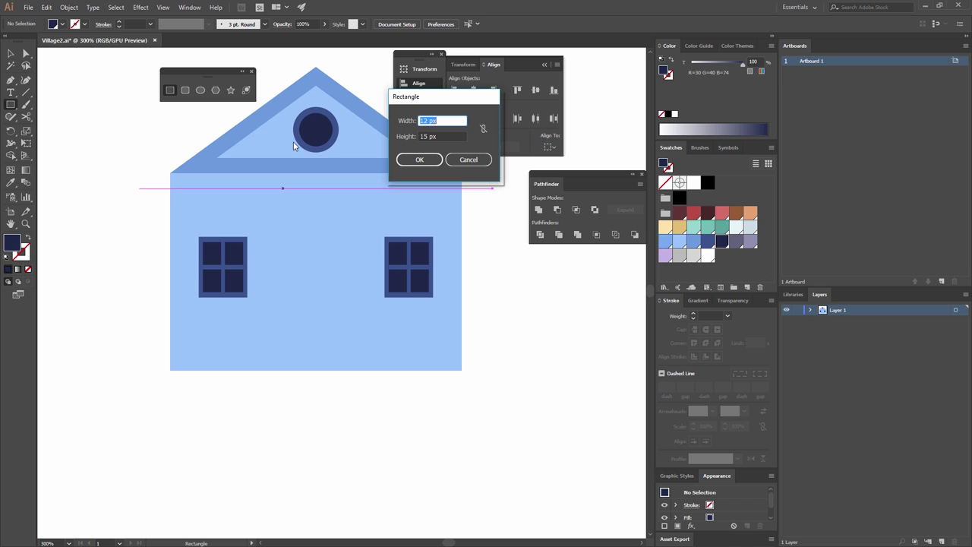
type("38")
key("Tab")
type("8")
left_click(422, 160)
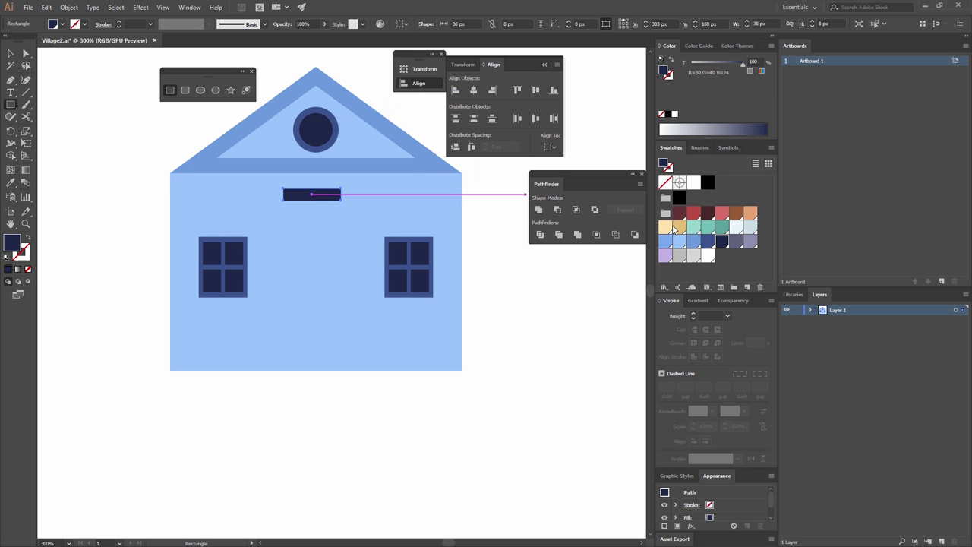
left_click(679, 255)
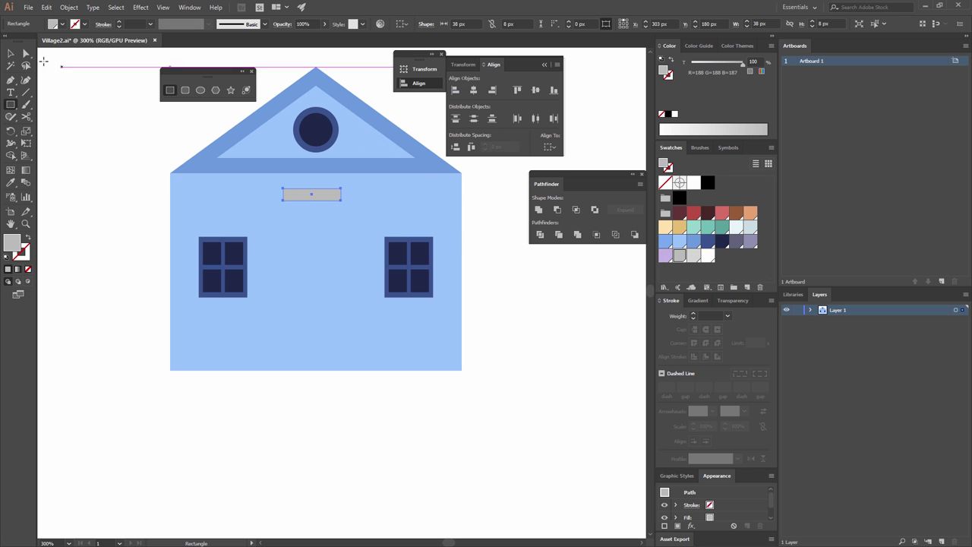
- Draw a second grey rectangle, 52 by 8 px, on the wall for the lower doorstep
left_click(384, 226)
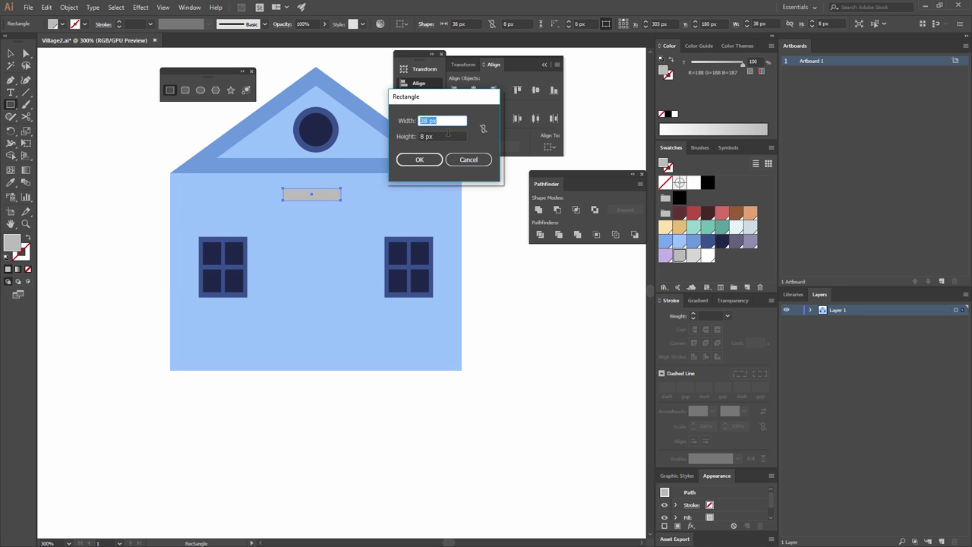
type("52")
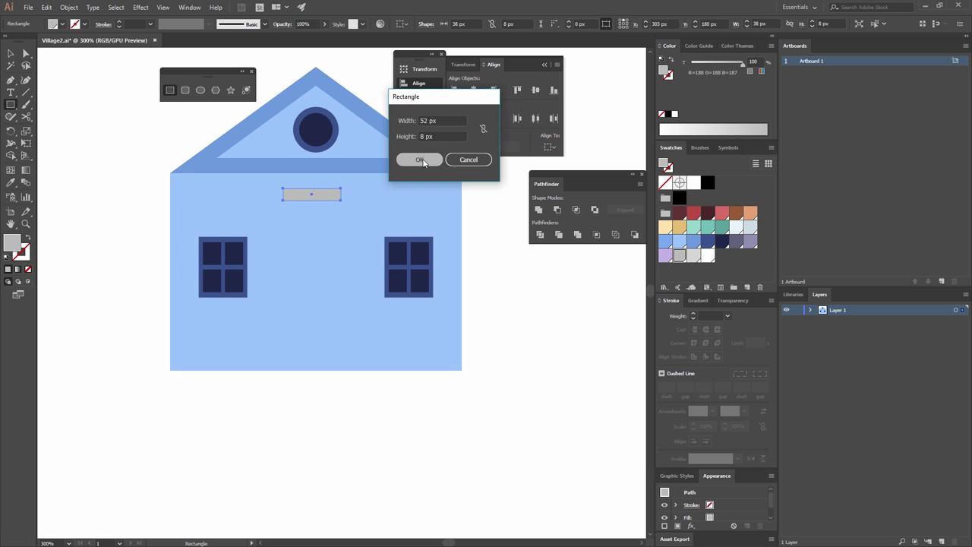
key("Return")
left_click(11, 55)
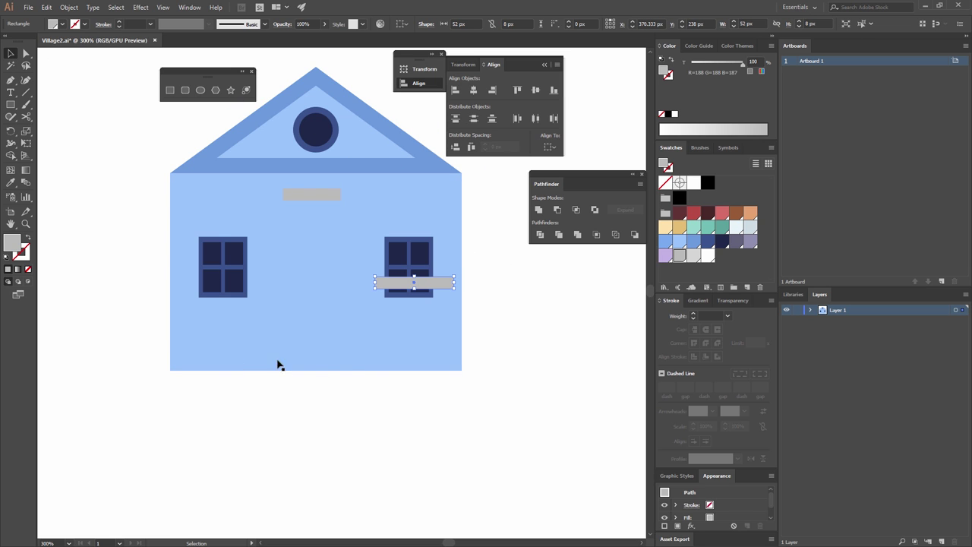
- Align the 52 px grey rectangle to the wall's bottom edge and centre it horizontally on the wall
left_click(355, 324, "shift")
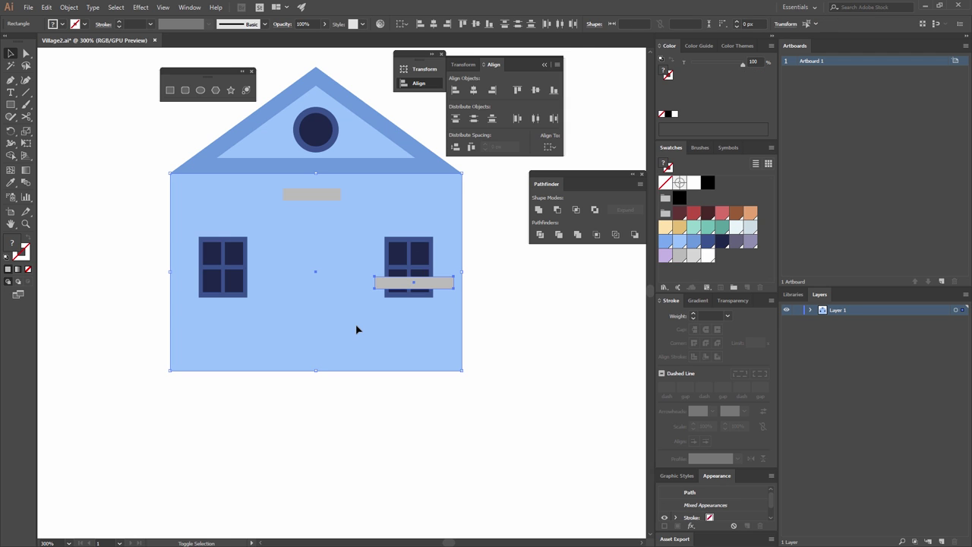
left_click(555, 91)
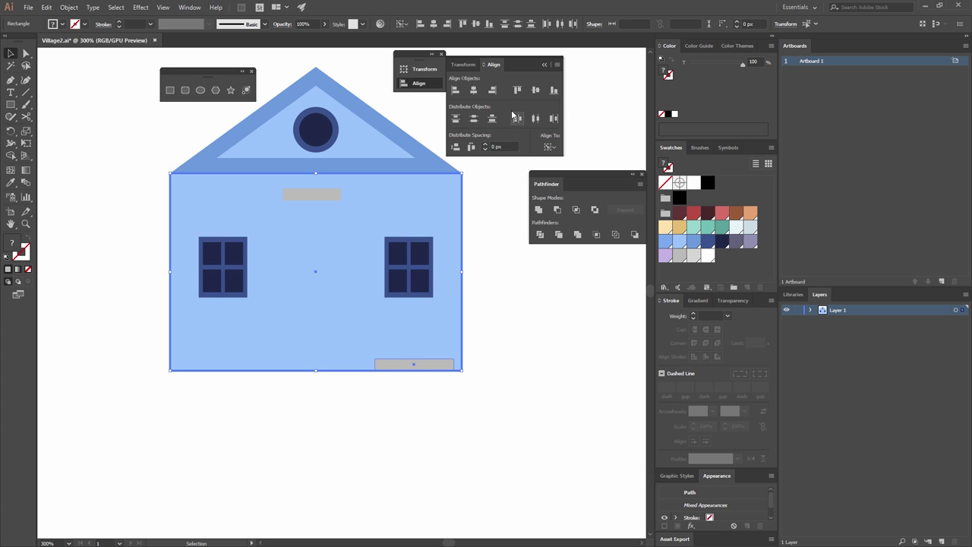
left_click(474, 90)
left_click(429, 397)
- Stack the narrower grey rectangle directly on the wider one with 0 px vertical spacing and centre it horizontally
left_click(337, 199)
left_click(319, 365, "shift")
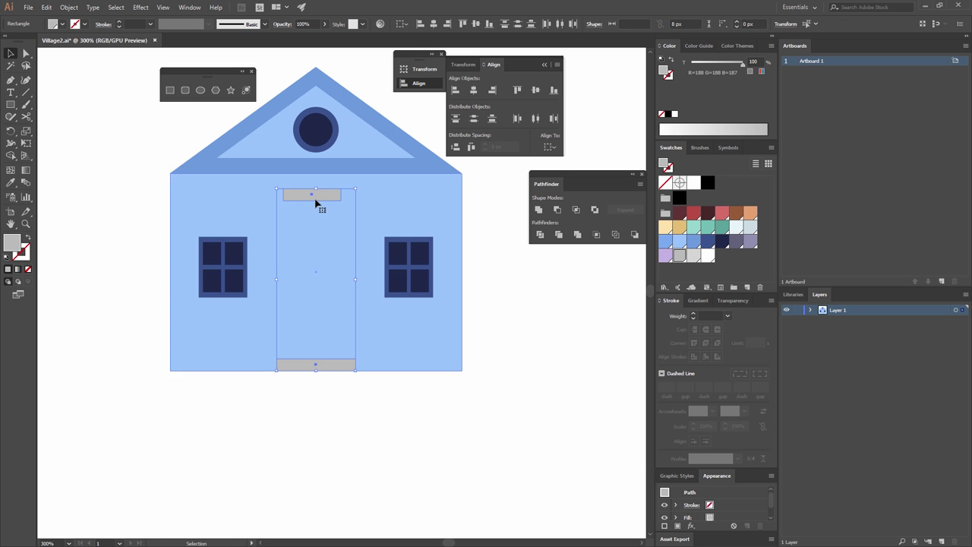
left_click(338, 367)
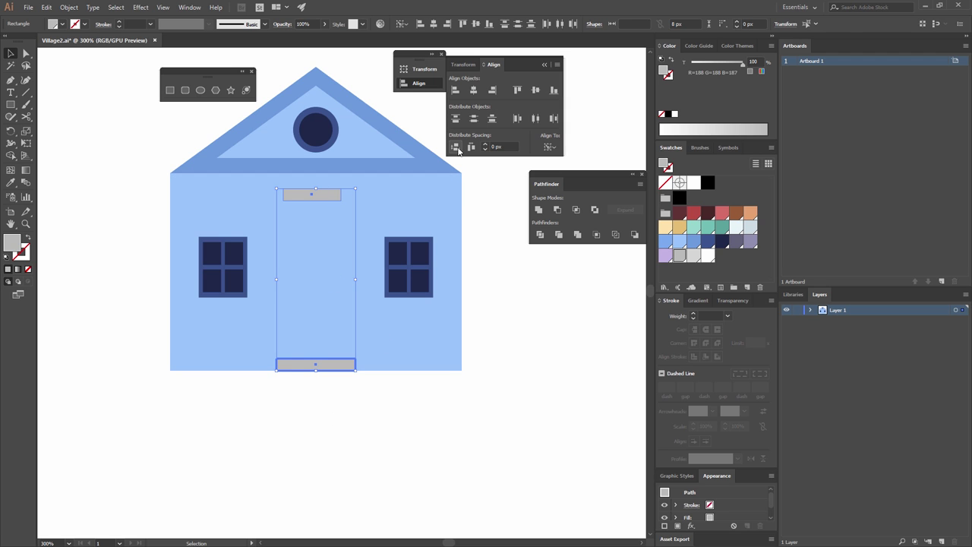
left_click(457, 148)
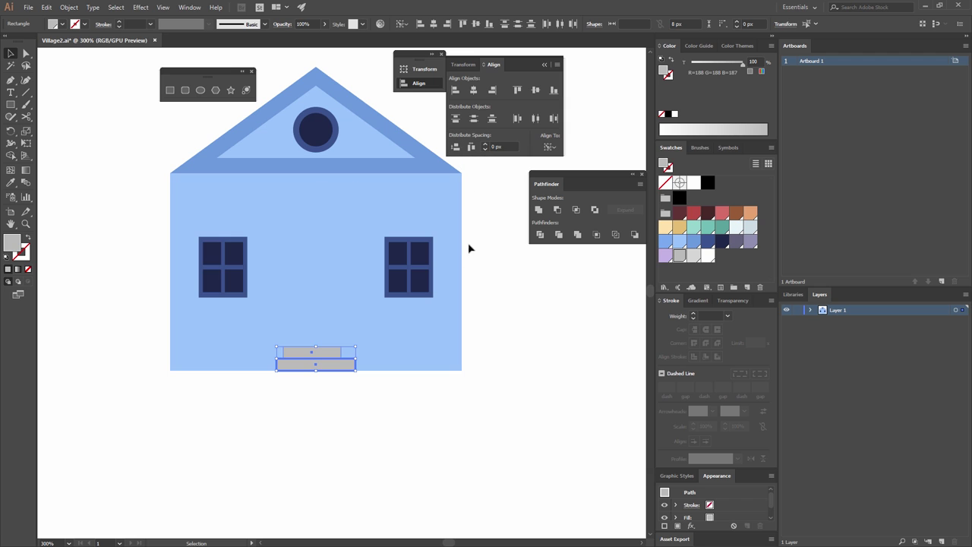
left_click(475, 90)
left_click(583, 337)
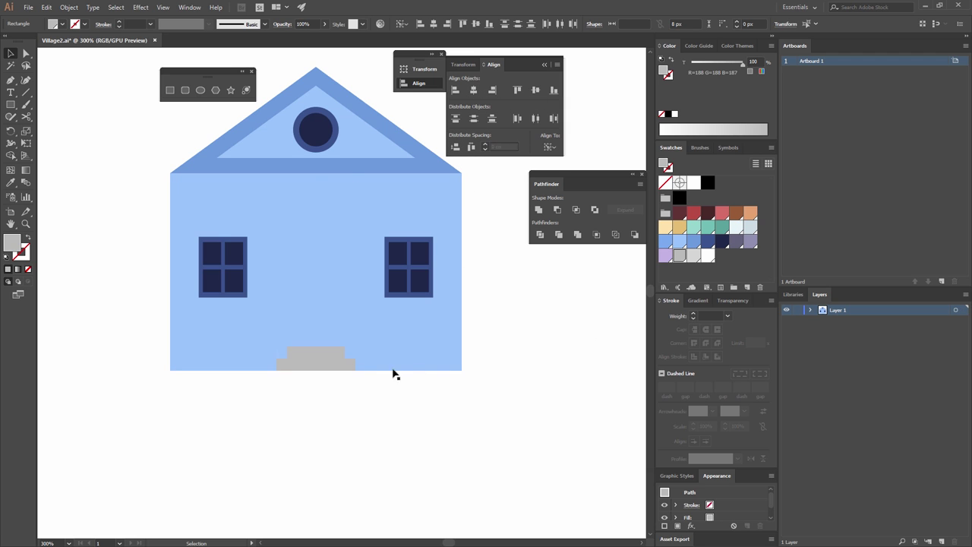
- Recolour the lower, wider doorstep with the lighter grey swatch (R=214 G=214 B=213)
left_click(339, 355)
left_click(353, 391)
left_click(341, 366)
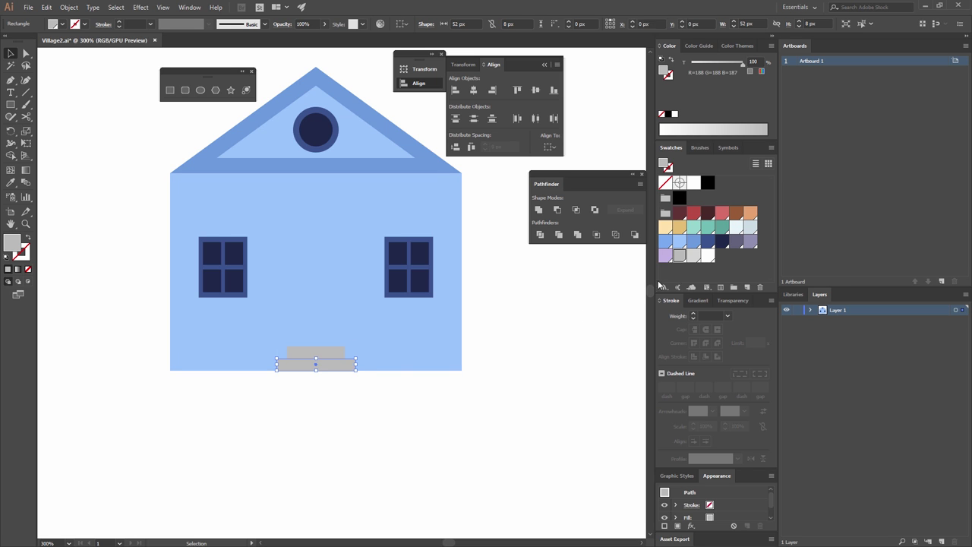
left_click(693, 255)
left_click(533, 358)
left_click_drag(466, 347, 488, 347)
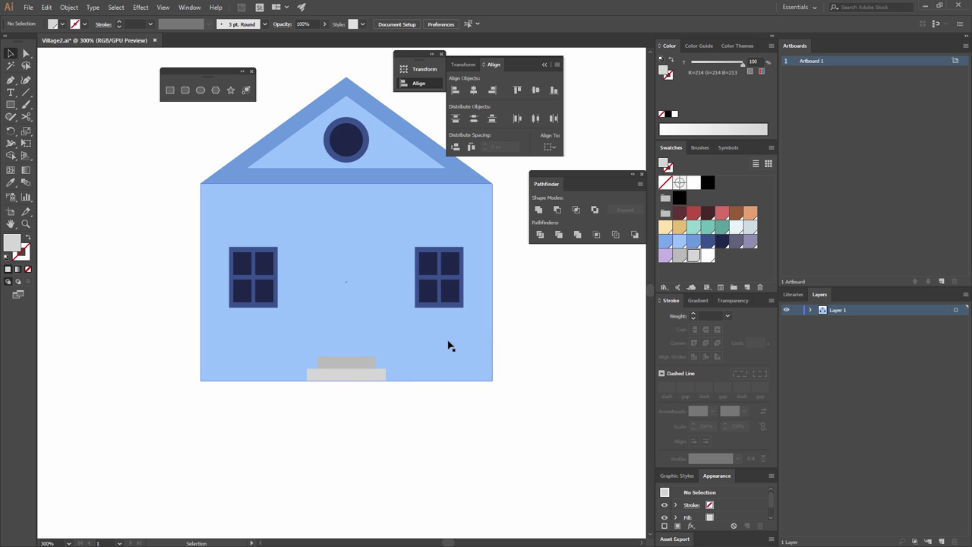
- Draw a 38 by 60 px rectangle on the wall for the door frame
left_click(171, 90)
left_click(439, 187)
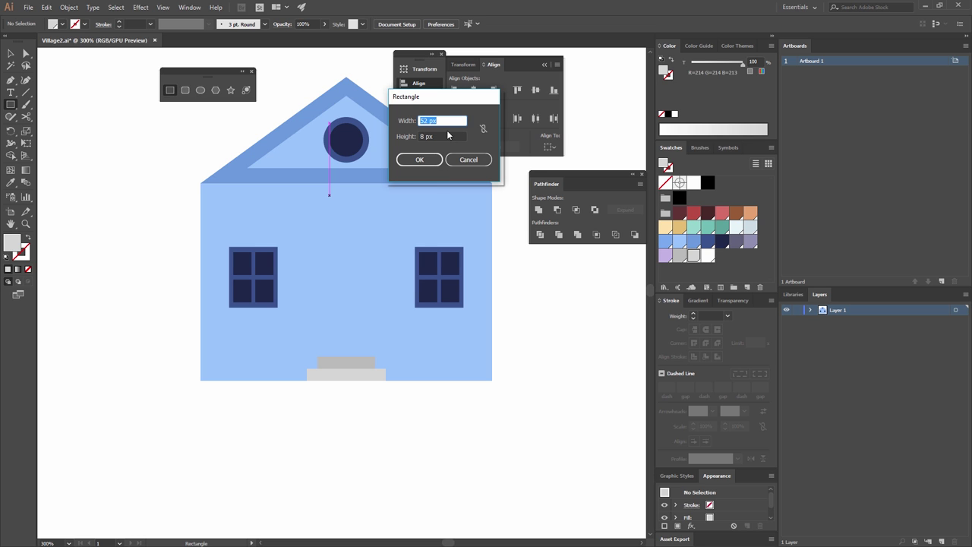
type("38")
key("Tab")
type("60")
left_click(419, 161)
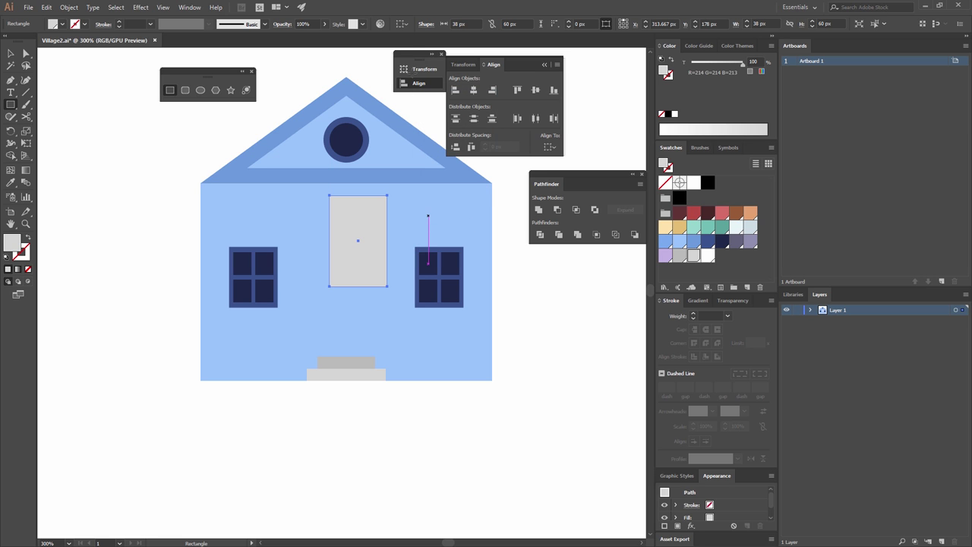
- Draw a 33 by 55 px rectangle for the door panel and fill it with the greyish-purple swatch (R=144 G=143 B=178)
left_click(428, 115)
type("55")
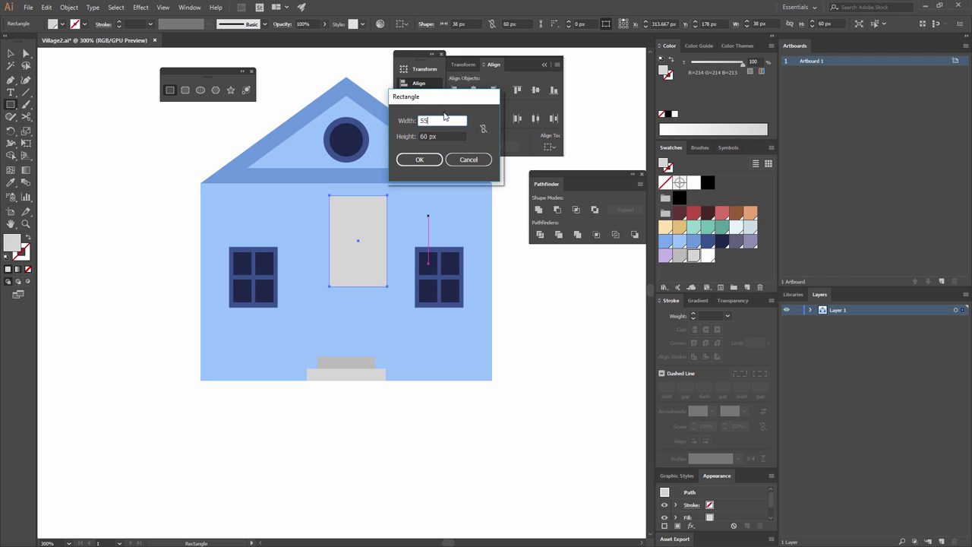
key("Tab")
type("5")
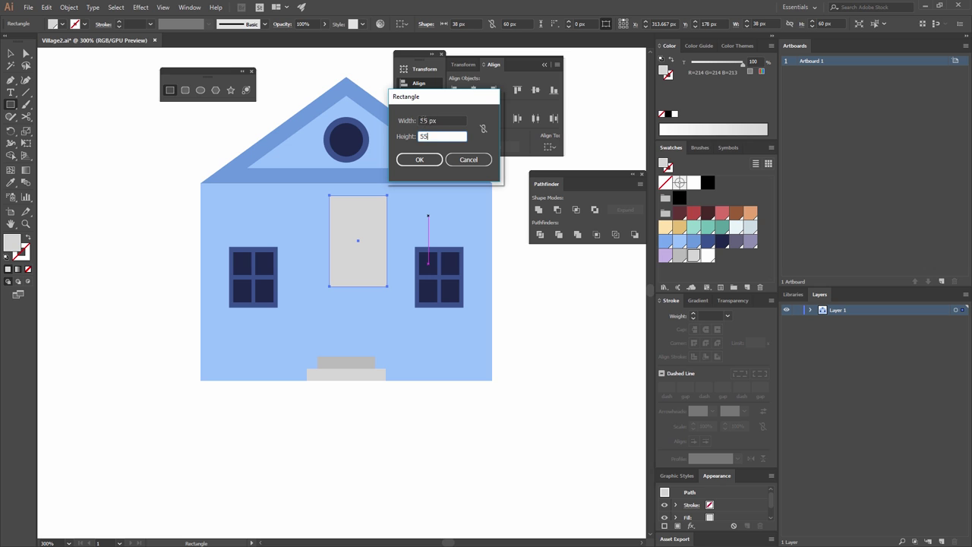
type("5")
left_click(420, 120)
type("33")
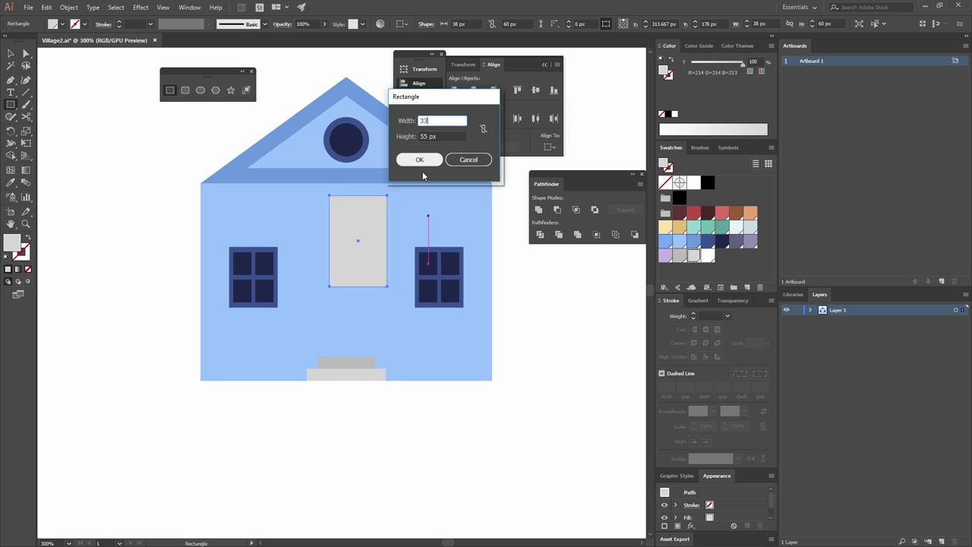
left_click(419, 160)
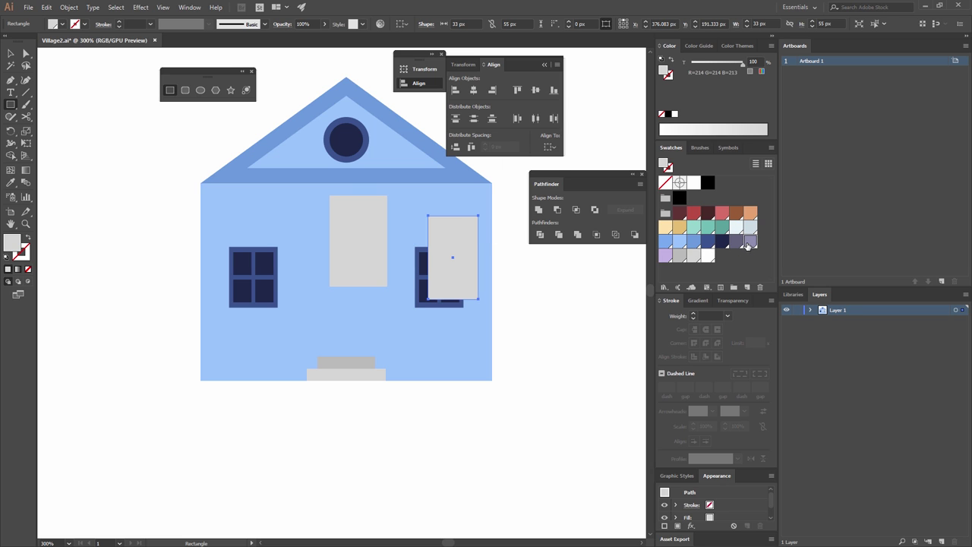
left_click(751, 241)
- Fill the 38 by 60 px door frame rectangle with the dark blue swatch (R=58 G=83 B=143)
left_click(10, 54)
left_click(353, 225)
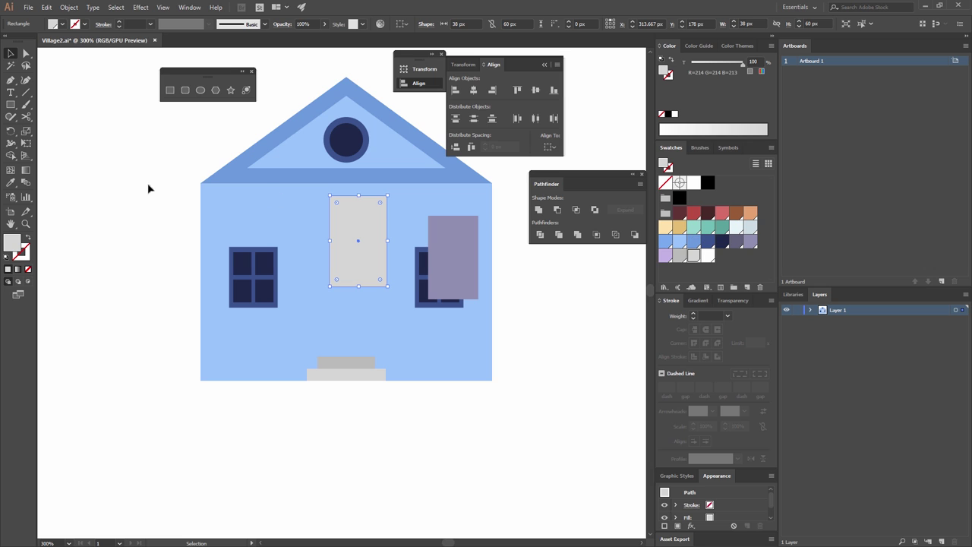
left_click(709, 241)
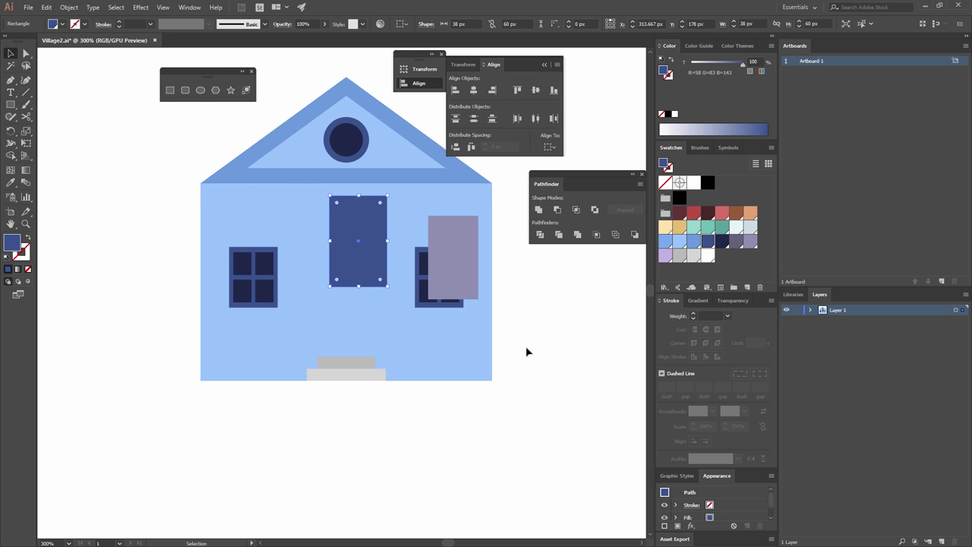
- Centre the dark blue door frame horizontally on the upper doorstep and stack it directly on top with 0 px vertical spacing
left_click(352, 363, "shift")
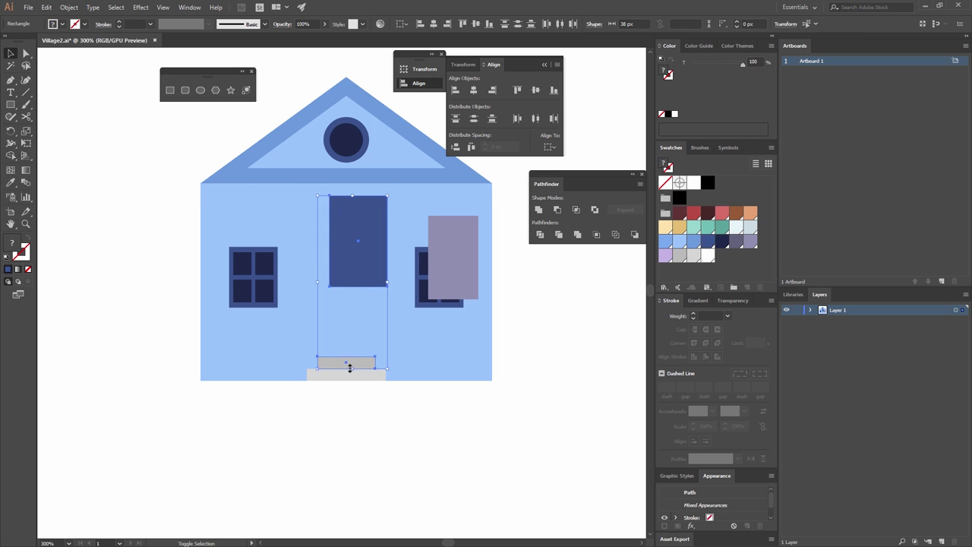
left_click(360, 363)
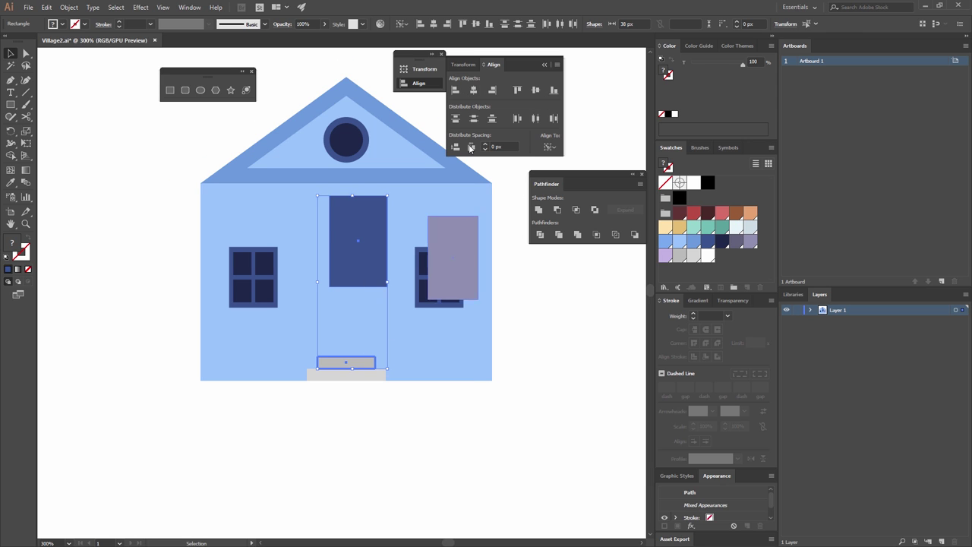
left_click(473, 91)
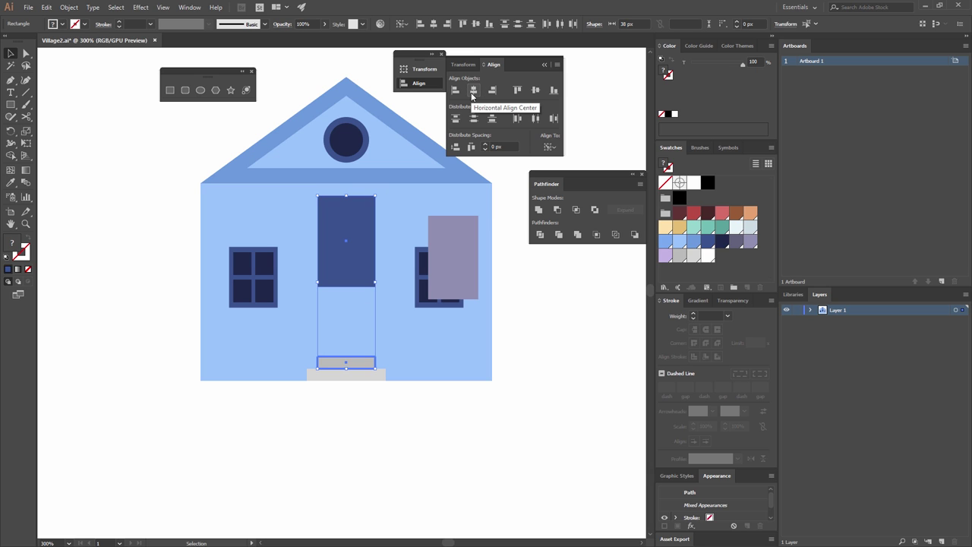
left_click(455, 147)
left_click(512, 227)
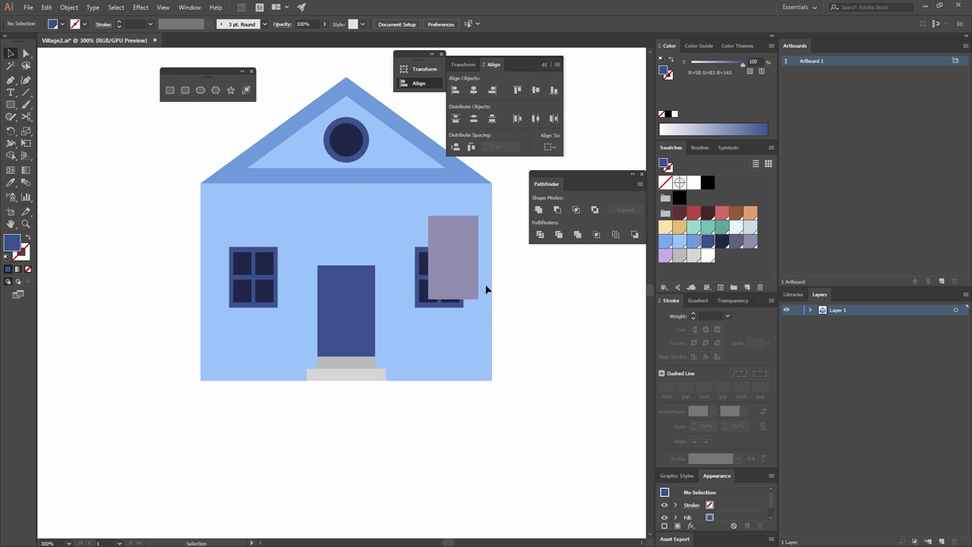
- Centre the purple door panel horizontally and vertically inside the dark blue frame, keeping the frame in place as the key object
left_click(454, 258)
left_click(350, 327, "shift")
left_click(342, 300)
left_click(473, 89)
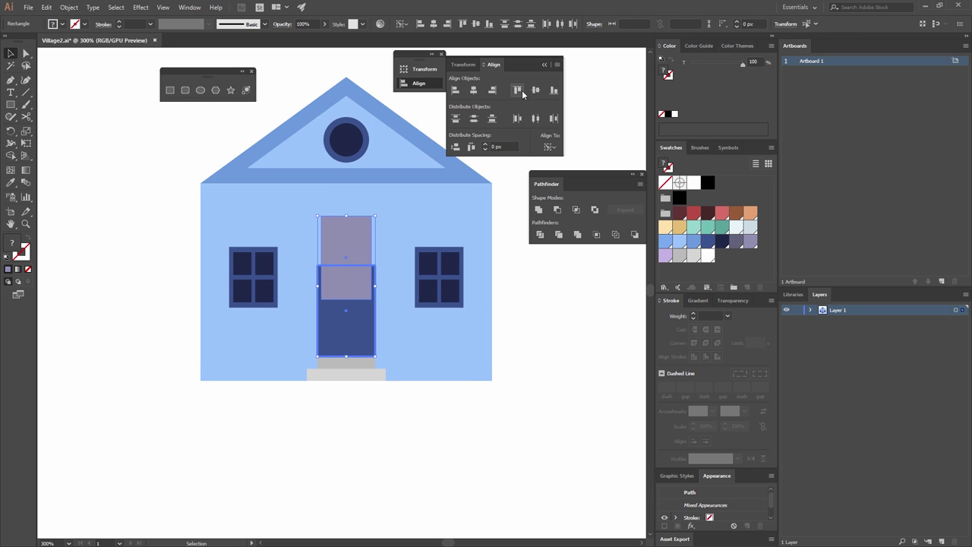
left_click(535, 90)
left_click(544, 311)
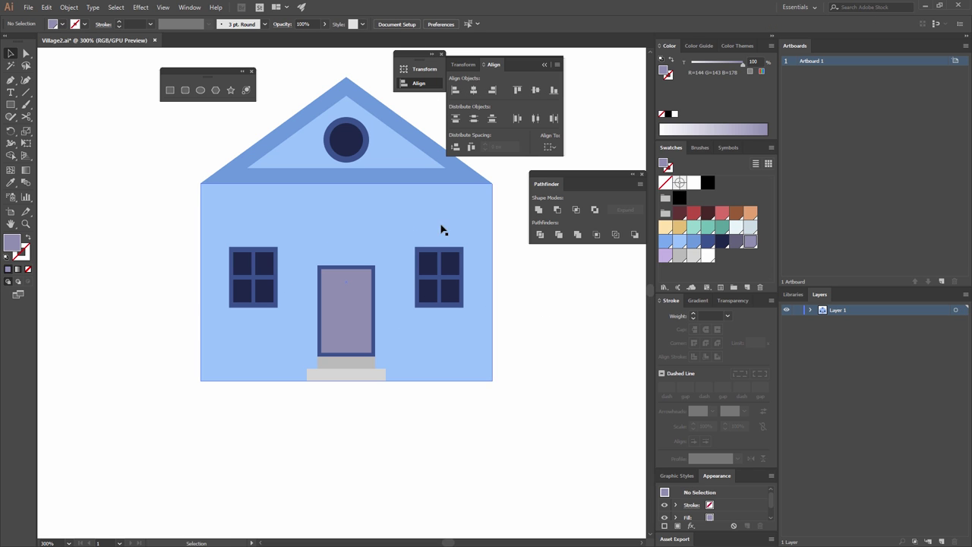
- Draw a 12 by 15 px rectangle for a door pane and fill it with the dark navy swatch (R=30 G=40 B=74)
left_click(170, 90)
left_click(468, 242)
left_click(465, 159)
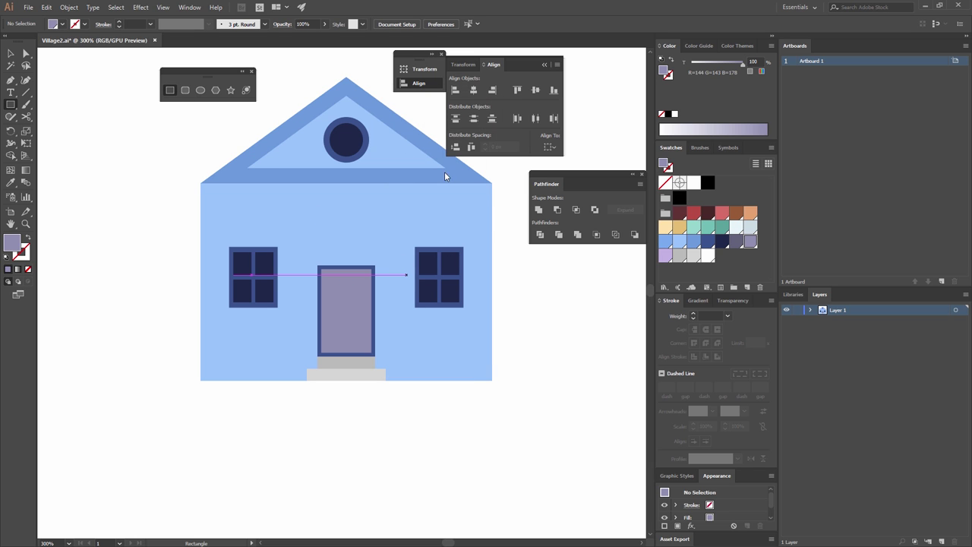
left_click(403, 252)
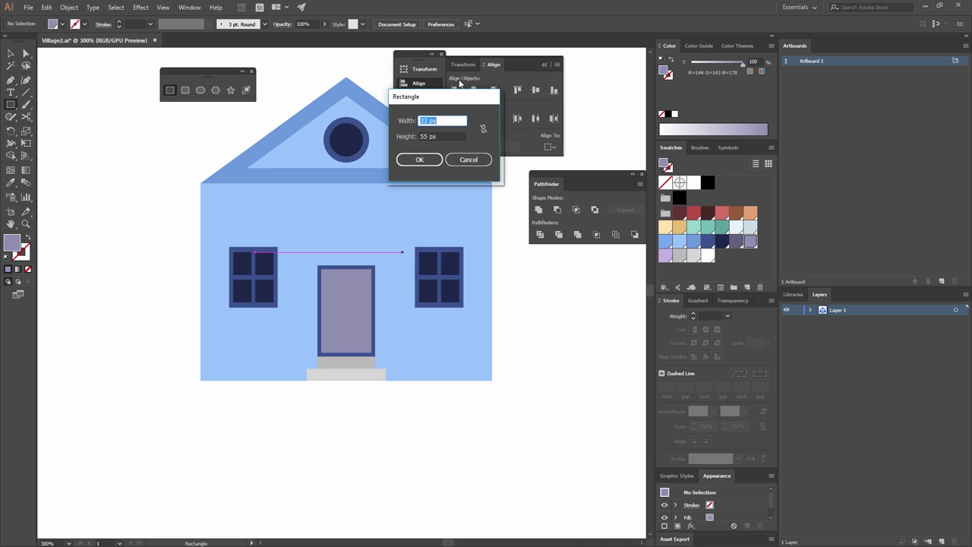
type("12")
key("Tab")
type("15")
left_click(420, 159)
key("ctrl+equal")
key("ctrl+equal")
key("ctrl+equal")
left_click(721, 241)
- Place two navy panes side by side on the upper part of the door and group them with the purple door panel
left_click_drag(304, 354, 372, 231)
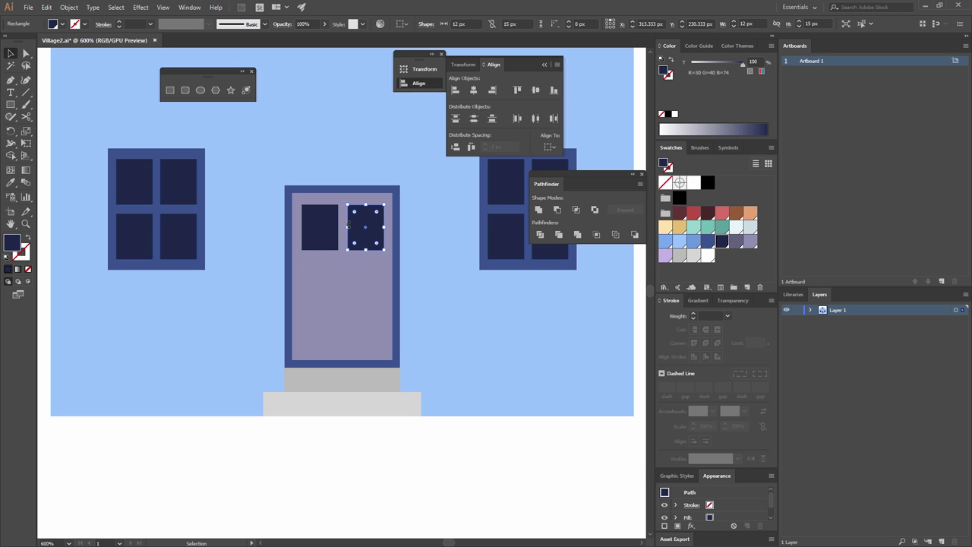
left_click(336, 225, "shift")
left_click(354, 282, "shift")
key("ctrl+g")
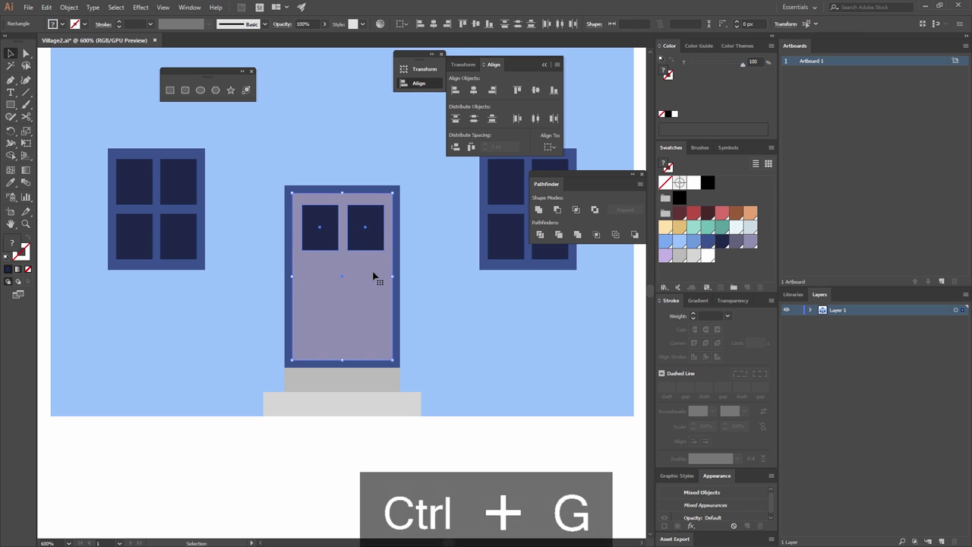
left_click(523, 456)
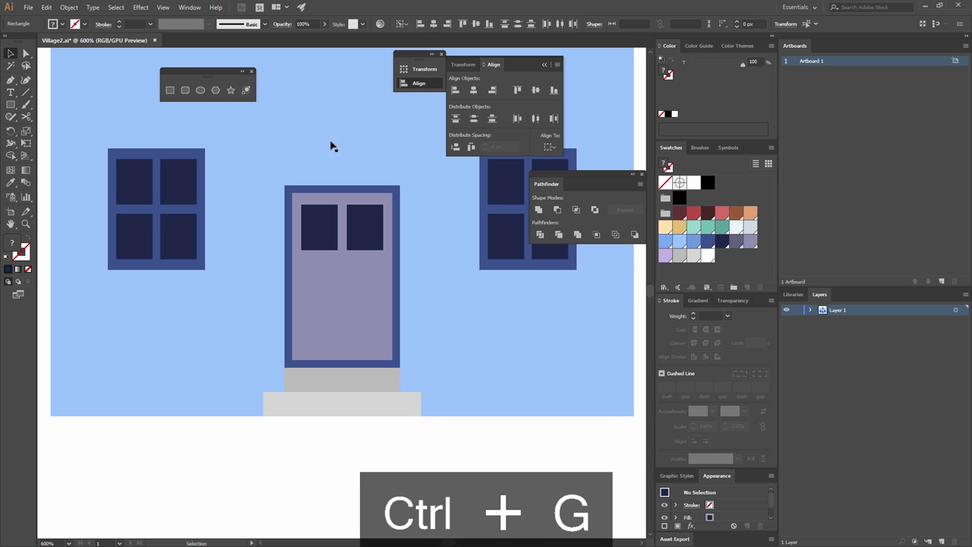
- Draw a 4 by 4 px circle beside the door for the doorknob
left_click(199, 89)
left_click(401, 186)
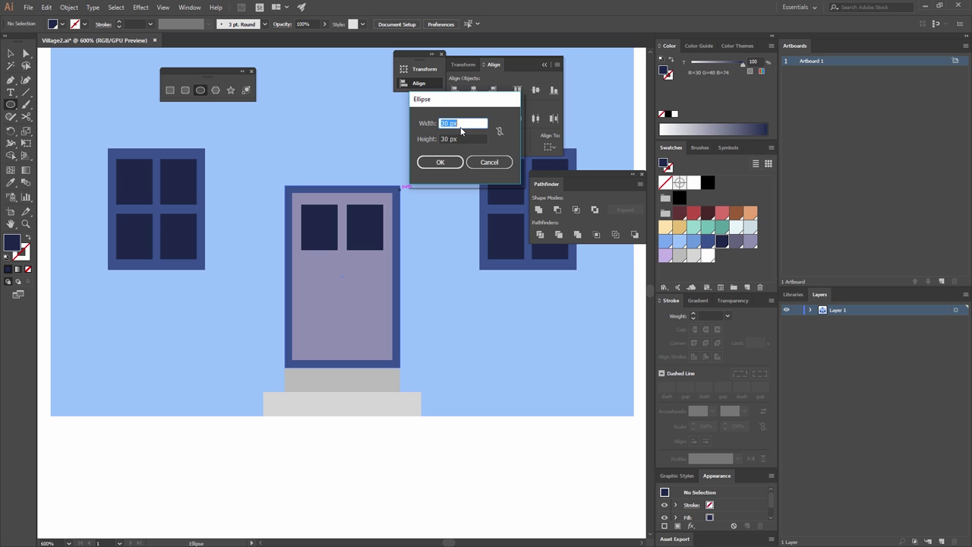
type("4")
key("Tab")
type("4")
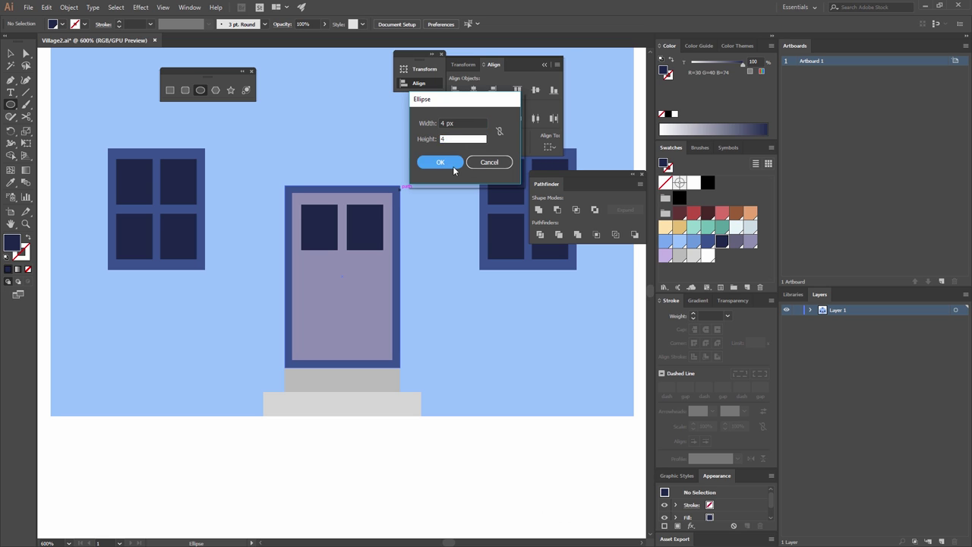
left_click(439, 161)
- Move the small circle to the door's right edge just below the panes and recolour it with a grey tone
left_click(11, 53)
left_click(405, 196)
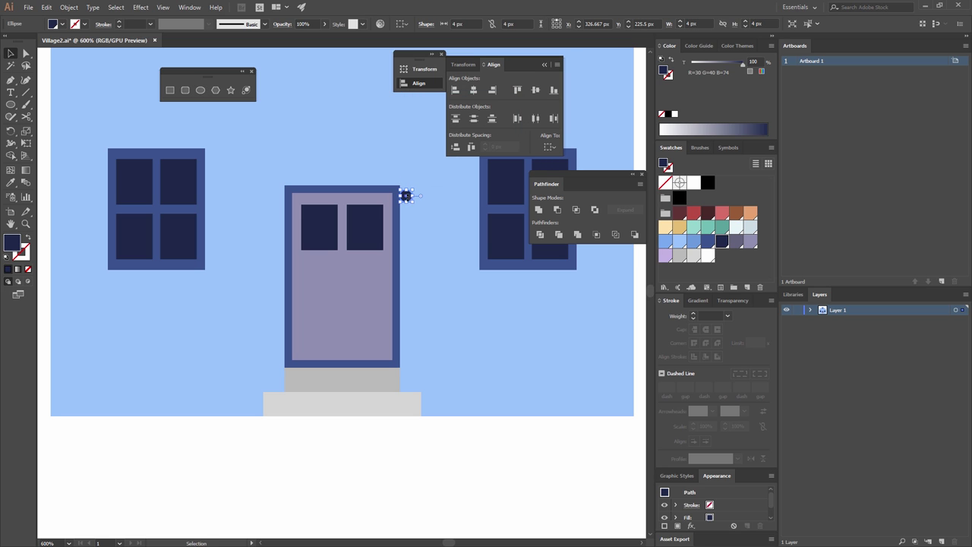
left_click_drag(405, 195, 379, 299)
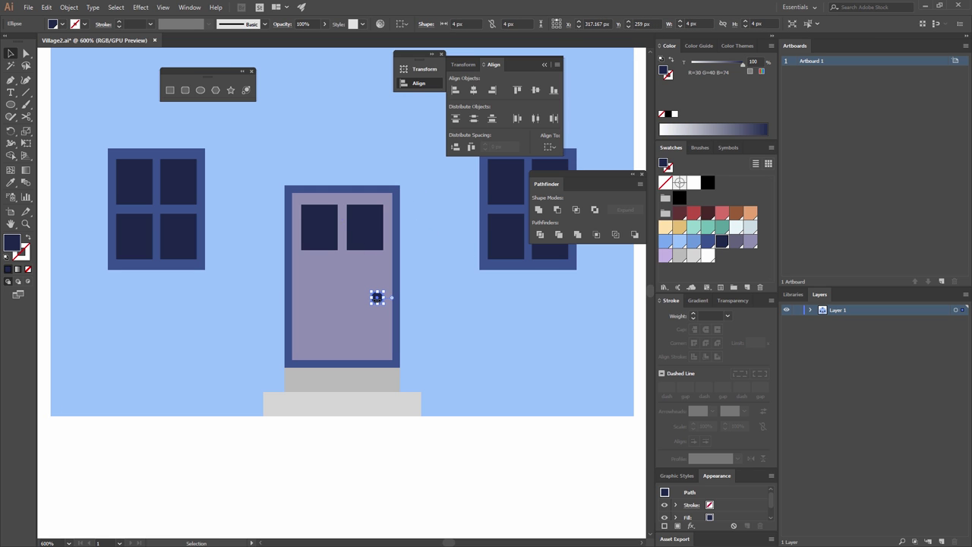
left_click_drag(380, 298, 384, 282)
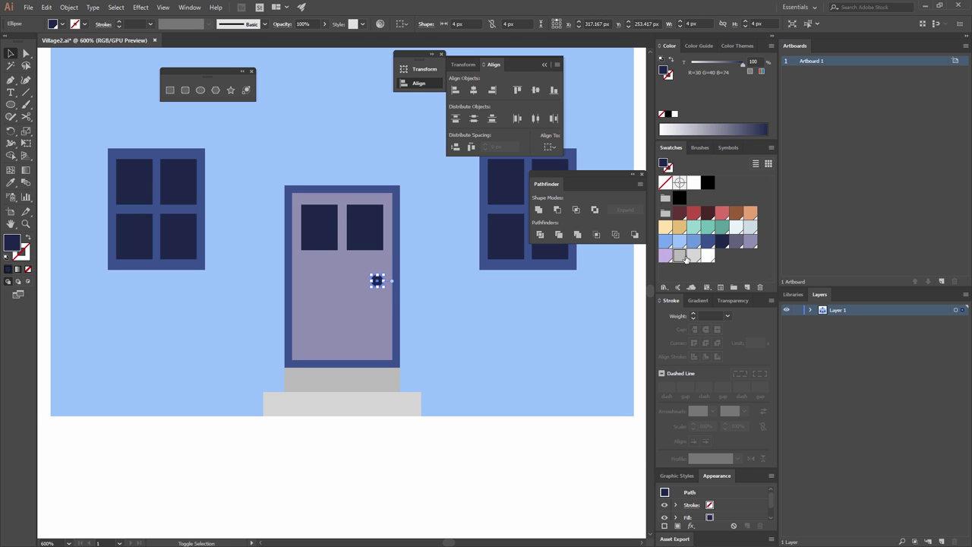
left_click(679, 256)
left_click(505, 360)
- Examine the whole house illustration with its door in place
key("a")
key("ctrl+minus")
key("ctrl+minus")
key("ctrl+minus")
key("ctrl+minus")
key("v")
left_click(417, 317)
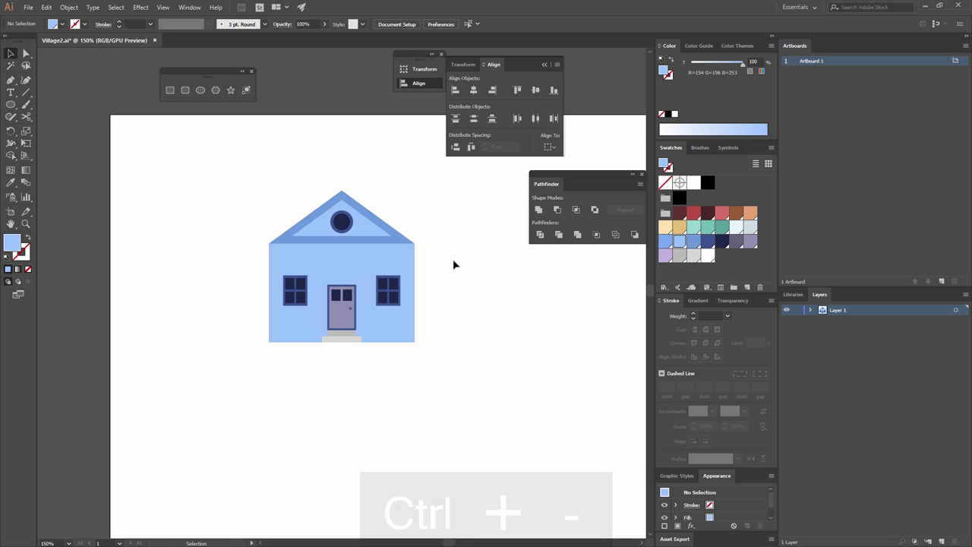
key("ctrl+equal")
key("ctrl+equal")
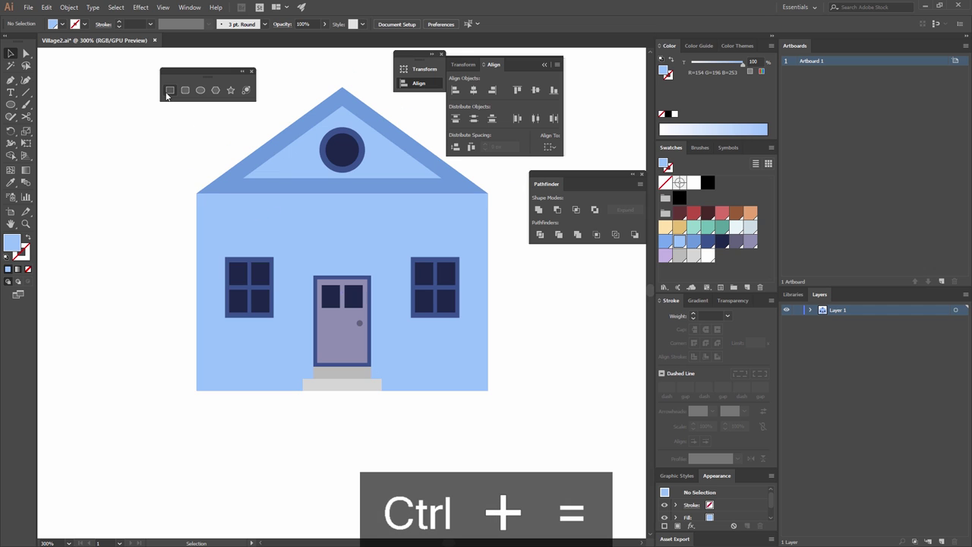
- Draw a 13 by 5 px rectangle on the wall above the door for a brick
left_click(169, 90)
left_click(322, 234)
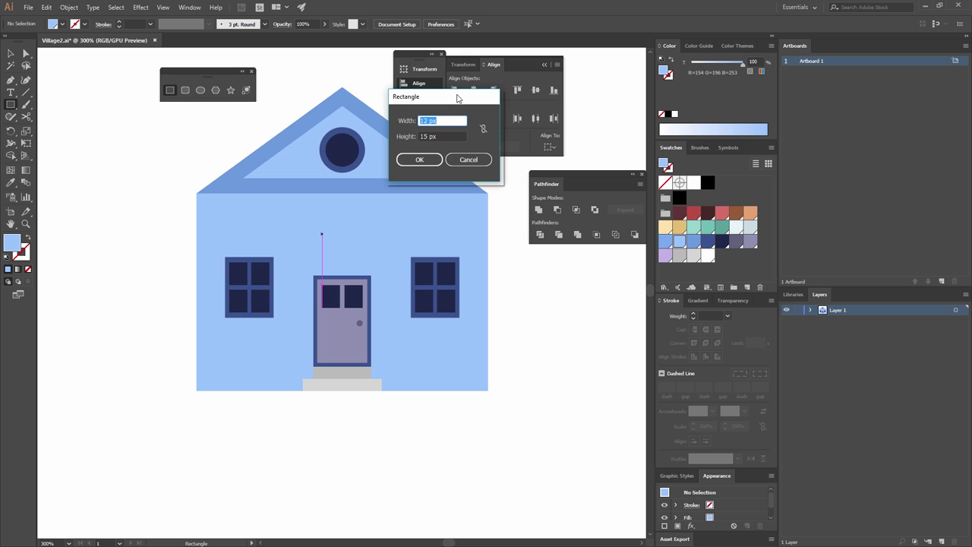
type("13")
key("Tab")
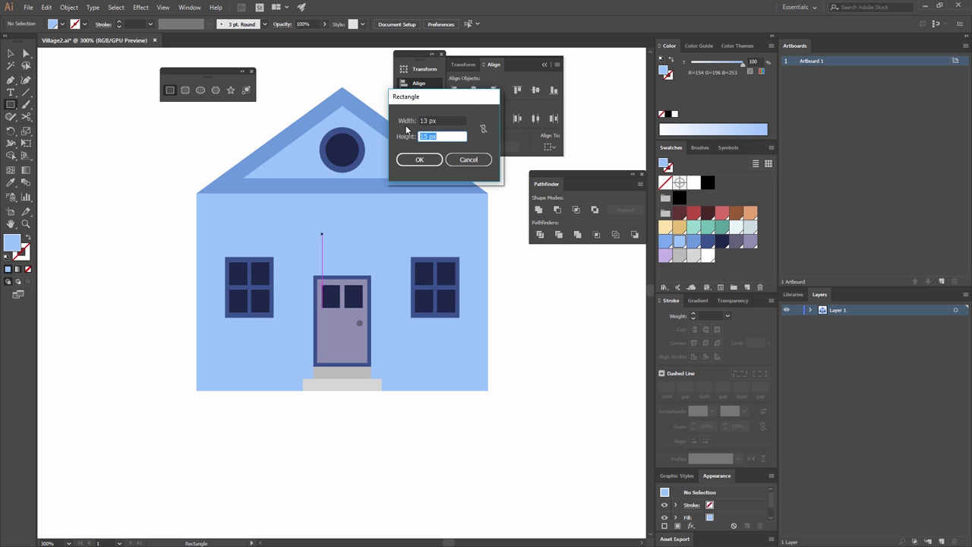
type("5")
left_click(420, 159)
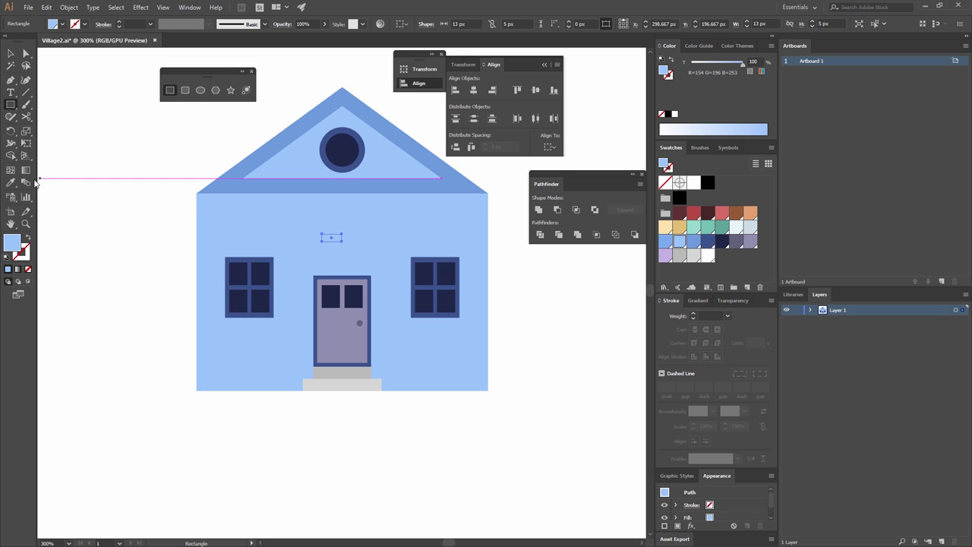
- Sample the roof border's blue (R=106 G=155 B=222) onto the brick with the Eyedropper
left_click(11, 182)
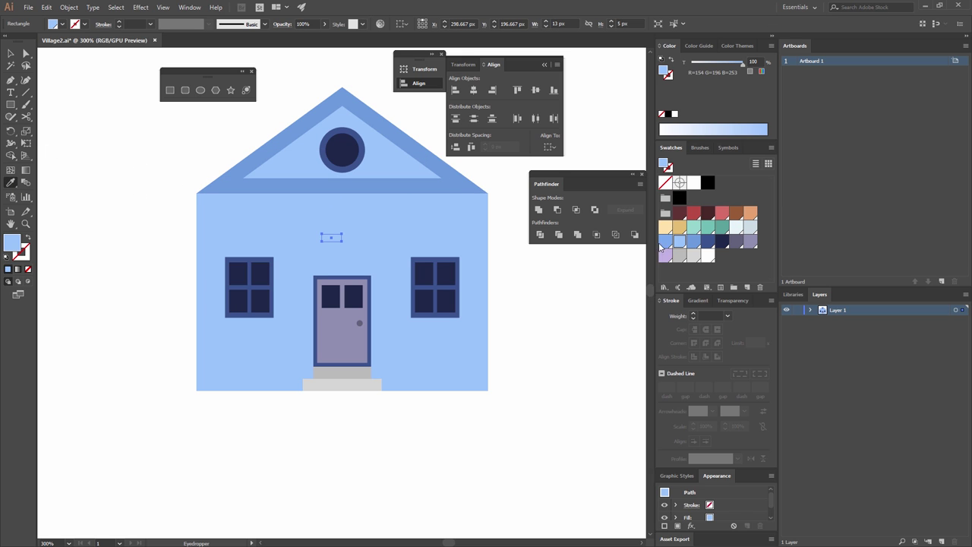
left_click(426, 188)
key("v")
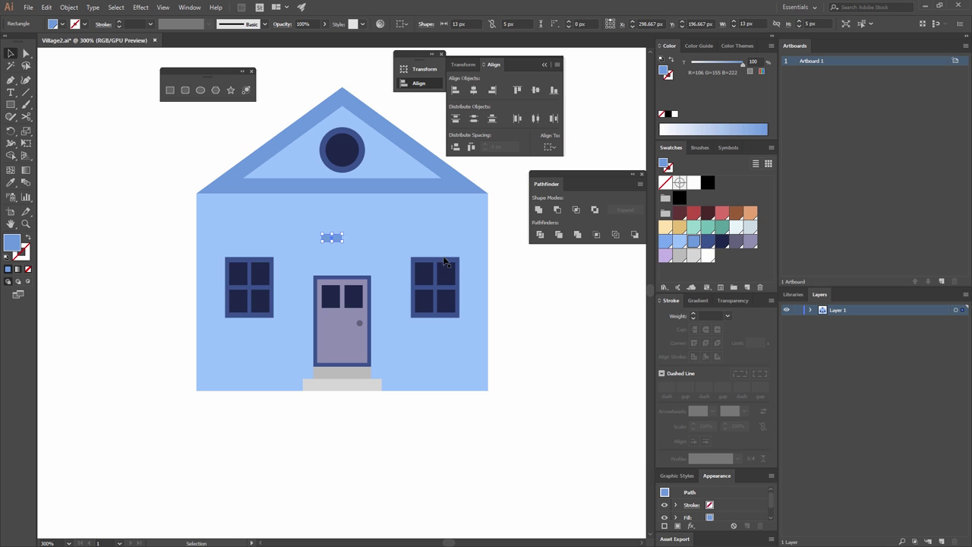
- Duplicate the brick diagonally below itself and place the grouped pair on the wall above the left window
left_click_drag(336, 240, 347, 254)
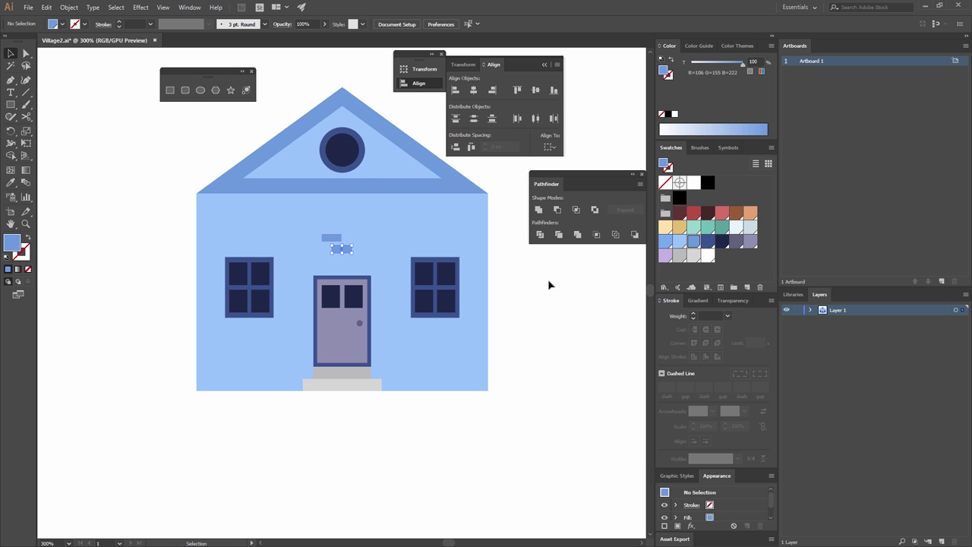
left_click(332, 239, "shift")
key("ctrl+g")
left_click(529, 276)
left_click_drag(340, 247, 261, 217)
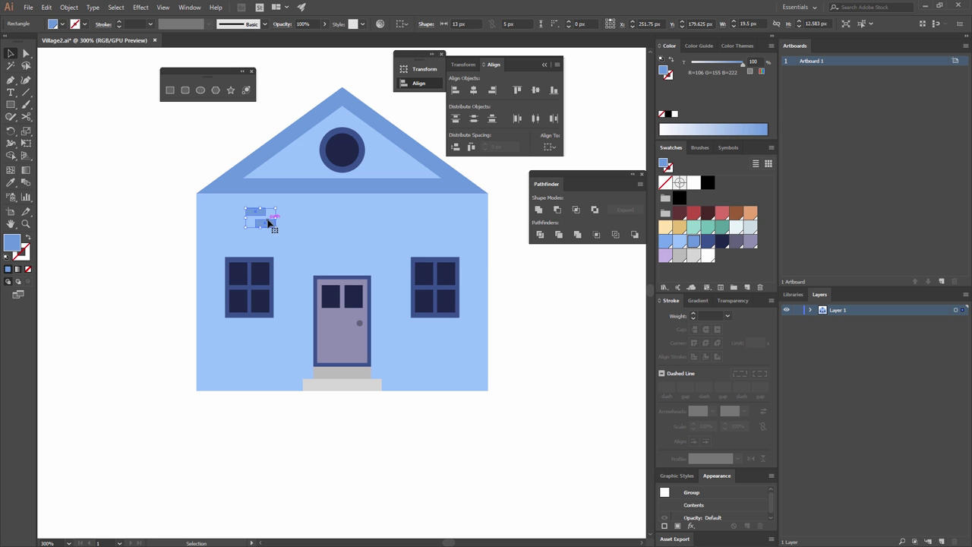
- Make a vertically reflected copy of the brick pair and place it low on the wall beside the doorsteps, below the right window
right_click(269, 222)
mouse_move(293, 321)
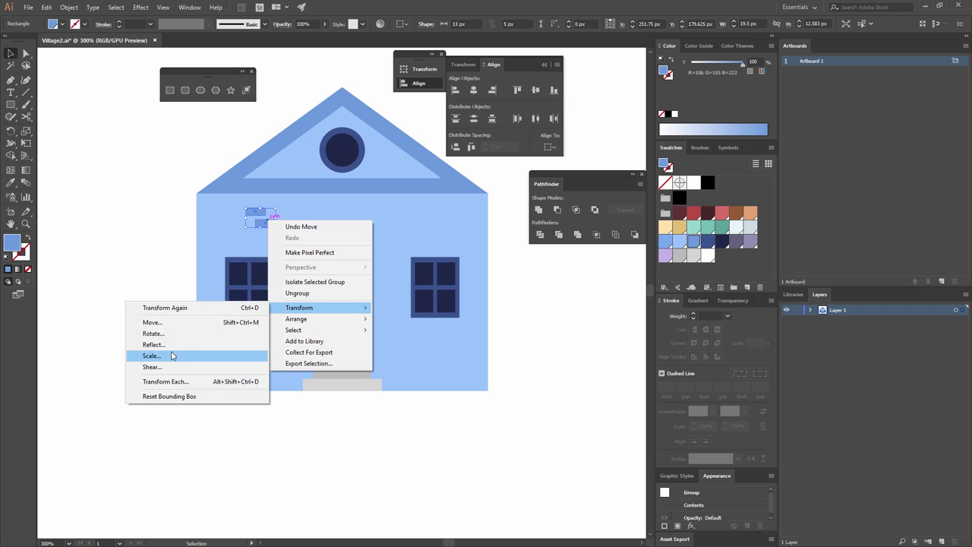
left_click(156, 344)
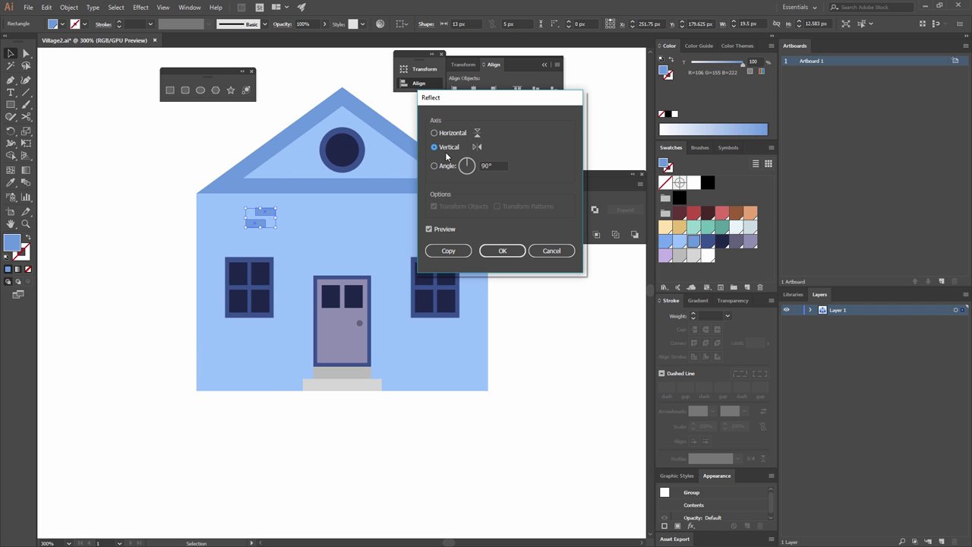
left_click(449, 251)
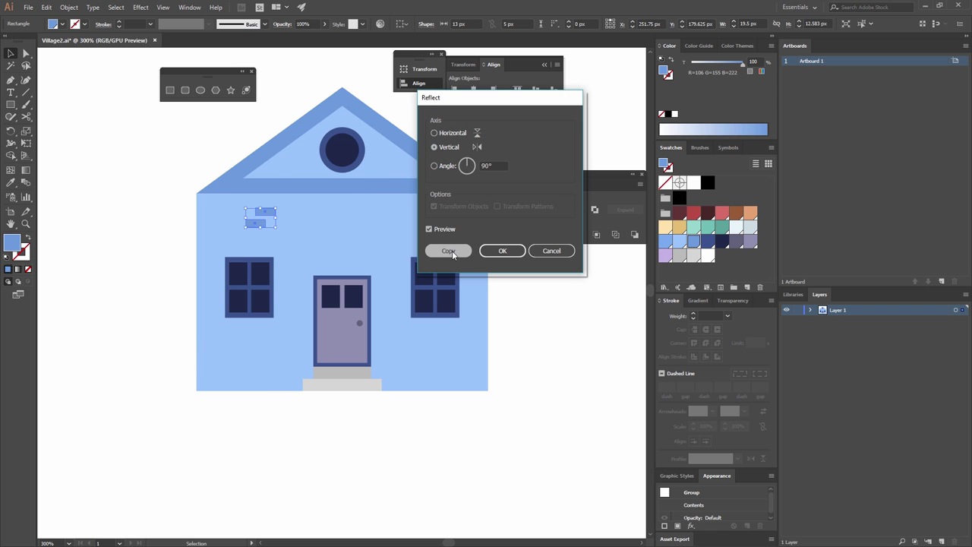
left_click(311, 251)
left_click_drag(272, 217, 419, 369)
left_click(516, 330)
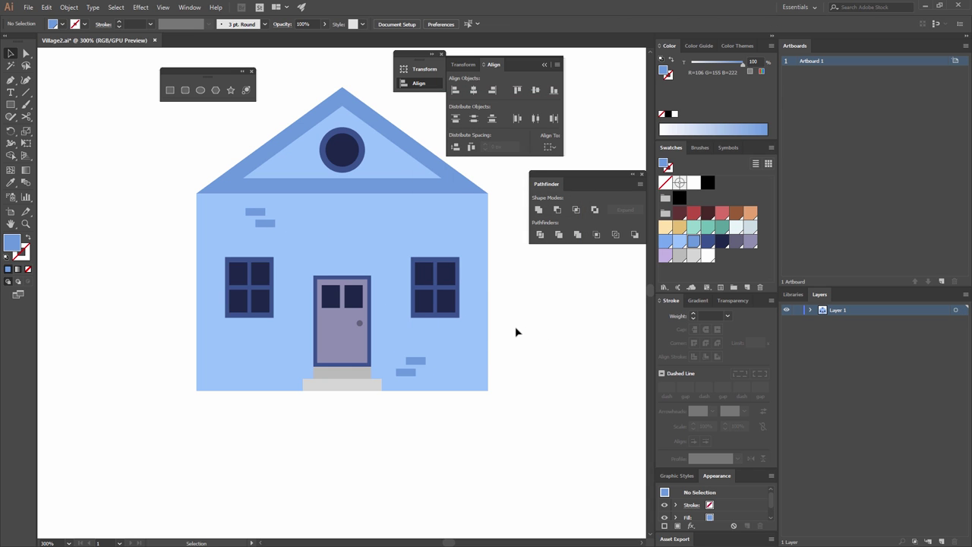
- Draw a 165 by 273 px rectangle beside the blue house for a second building and fill it cream (R=255 G=228 B=171)
key("ctrl+minus")
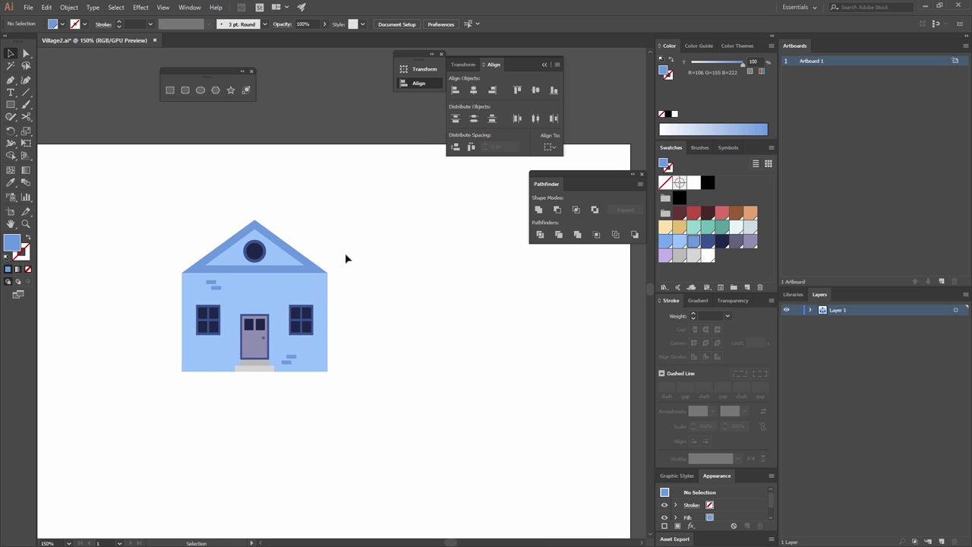
left_click(173, 90)
left_click(366, 213)
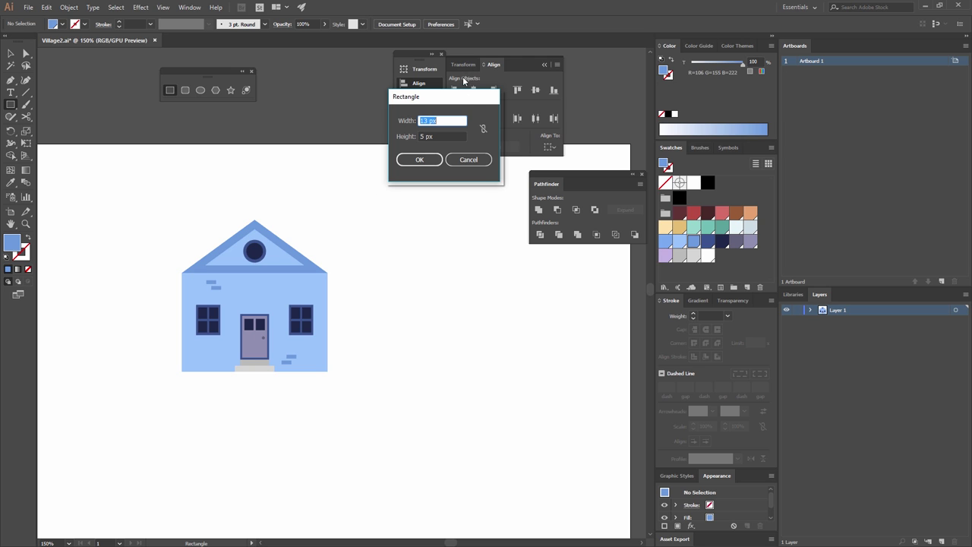
type("165")
key("Tab")
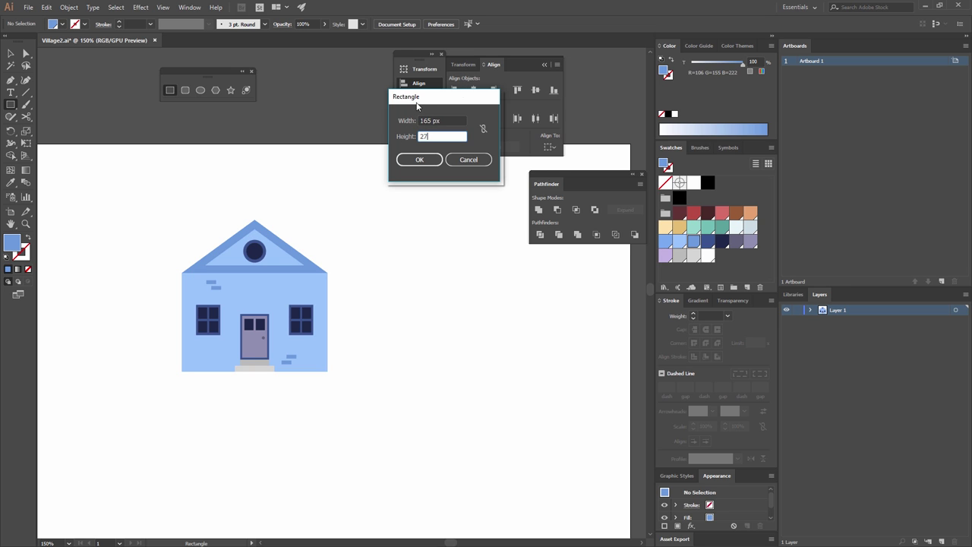
type("273")
left_click(425, 159)
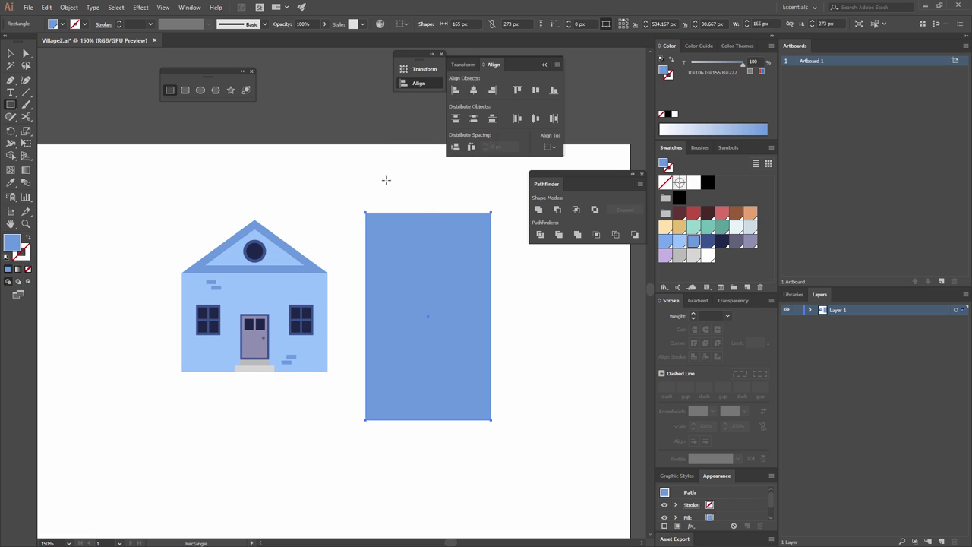
left_click(667, 227)
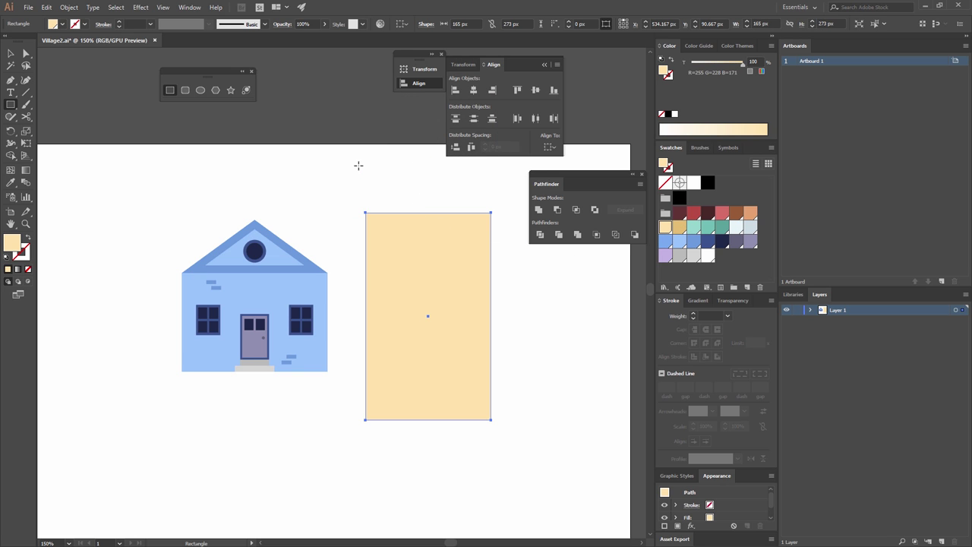
- Draw a 182 by 10 px bar above the cream building and fully round its ends with a 5 px corner radius
left_click(395, 129)
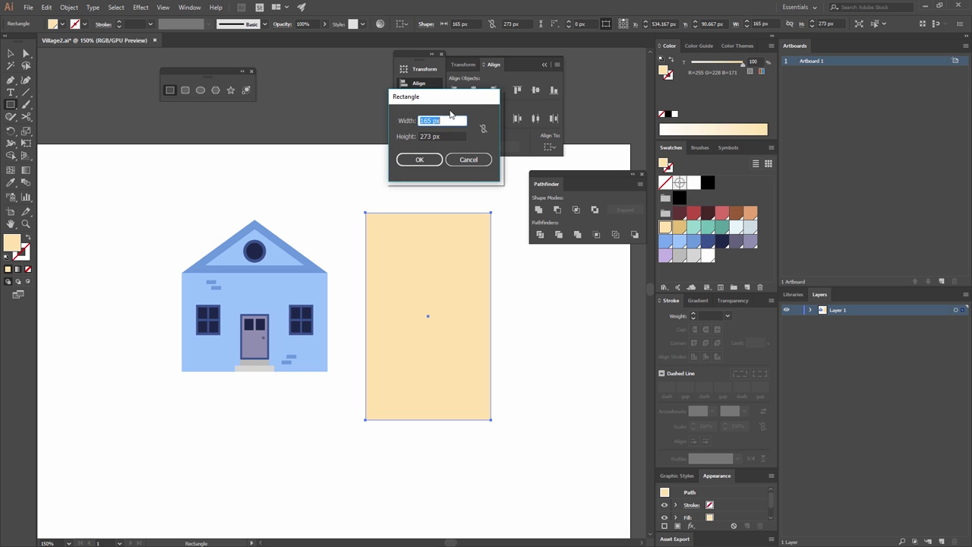
type("182")
key("Tab")
type("182")
left_click(414, 159)
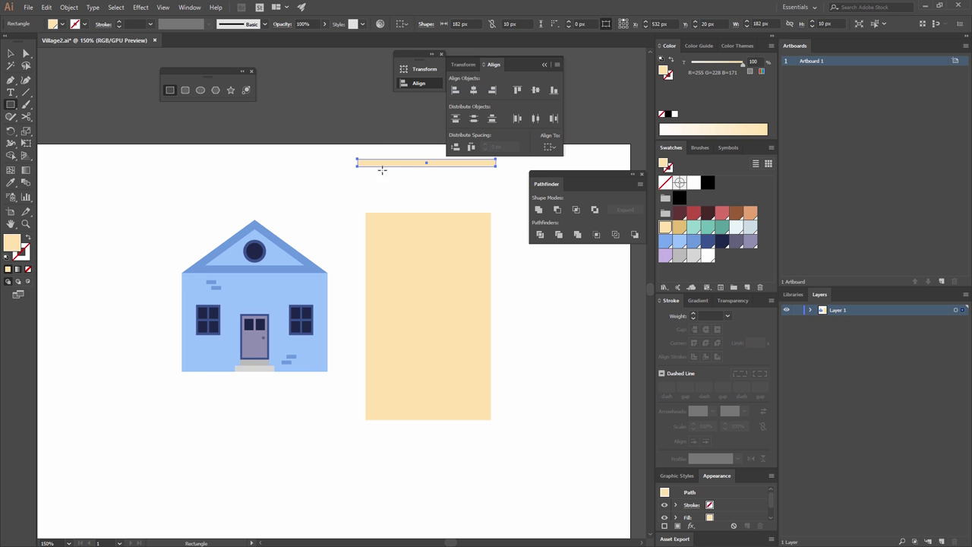
key("a")
left_click(436, 187)
key("v")
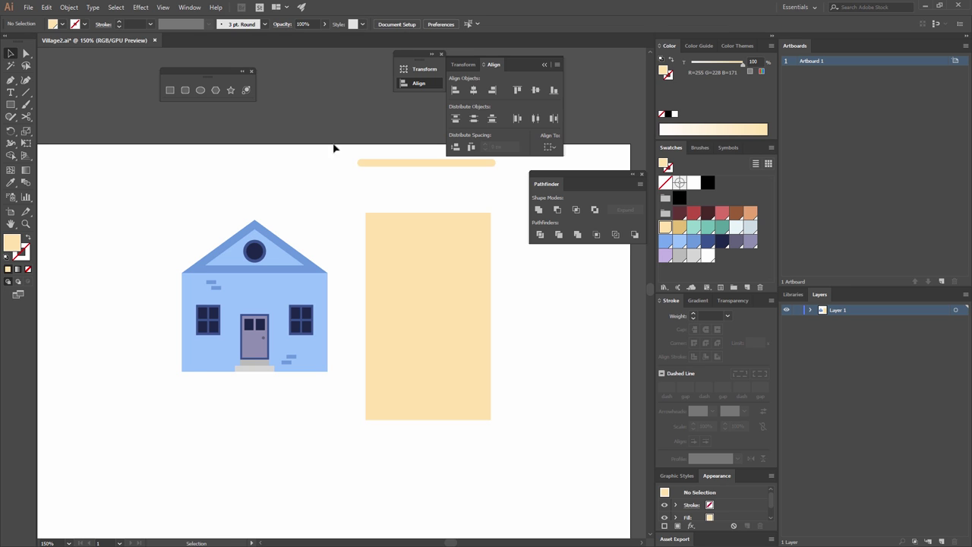
- Centre the rounded bar horizontally on the cream building and seat it on the top edge with 0 px vertical spacing
left_click(412, 163)
left_click(430, 241, "shift")
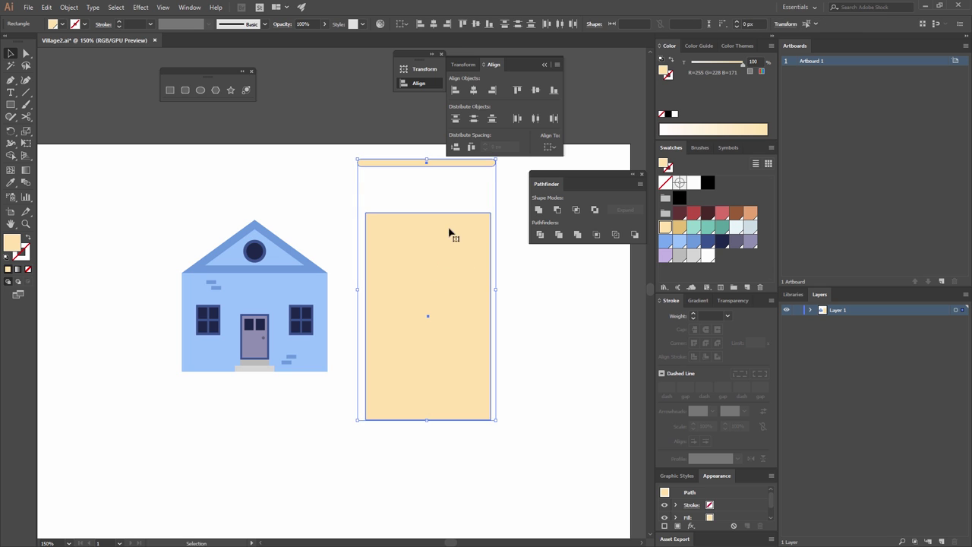
left_click_drag(460, 225, 461, 246)
key("ctrl+z")
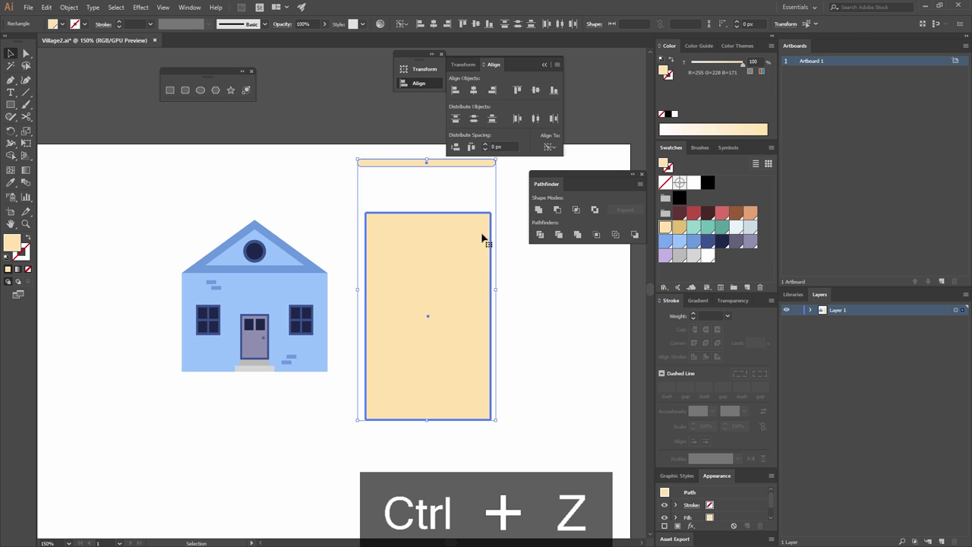
left_click(473, 90)
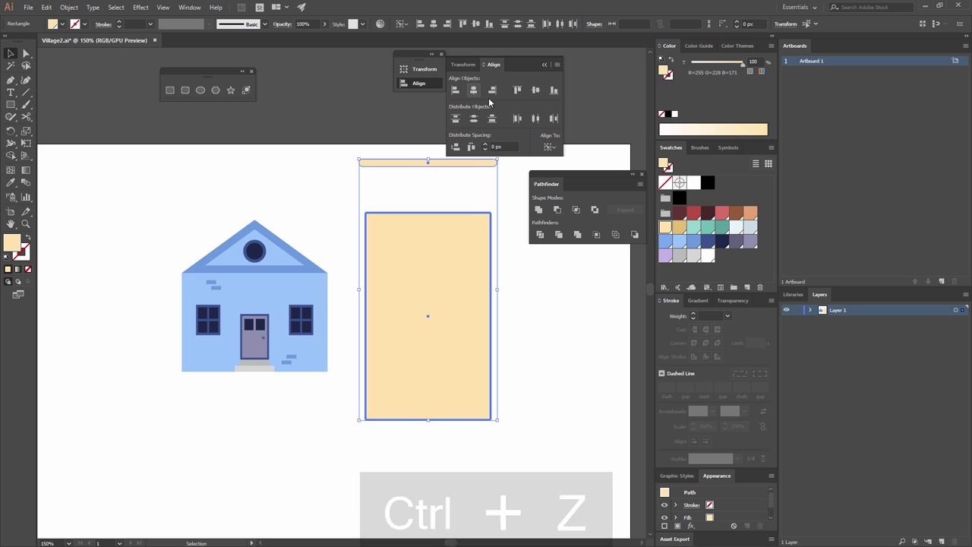
left_click(471, 147)
left_click(531, 268)
- Fill the rounded roof bar with white (R=255 G=255 B=255)
left_click(456, 209)
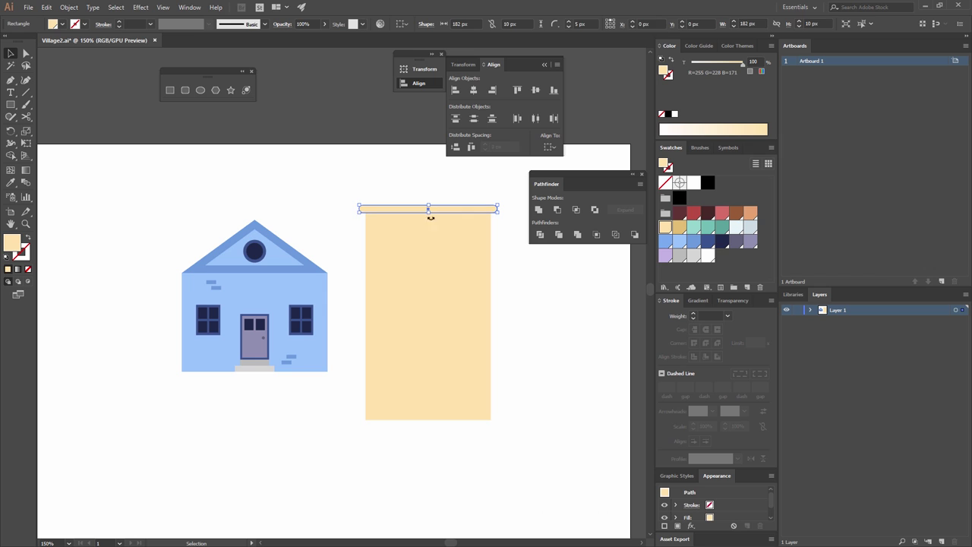
left_click(708, 255)
left_click(417, 178)
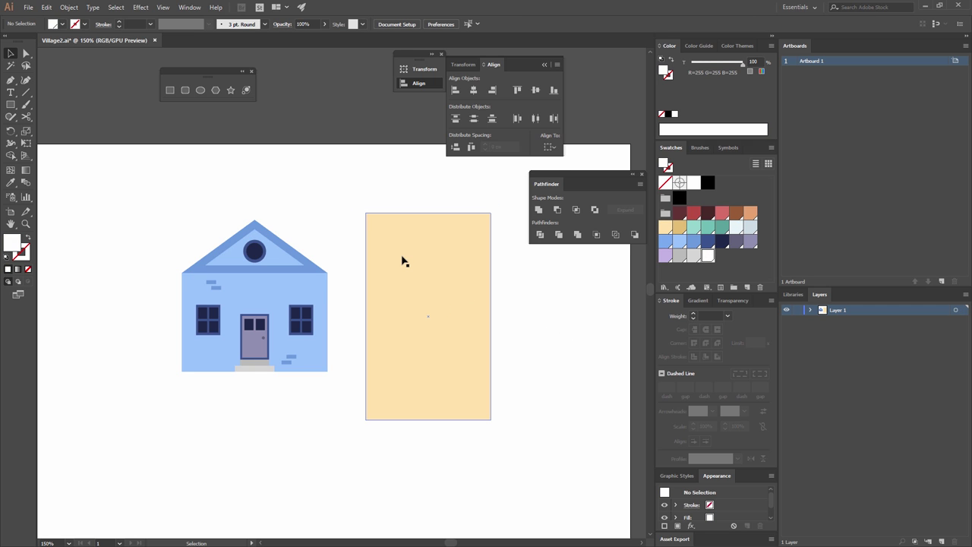
- Draw a 40 by 63 px rectangle in the upper left part of the cream building for a window frame
key("ctrl+equal")
key("ctrl+equal")
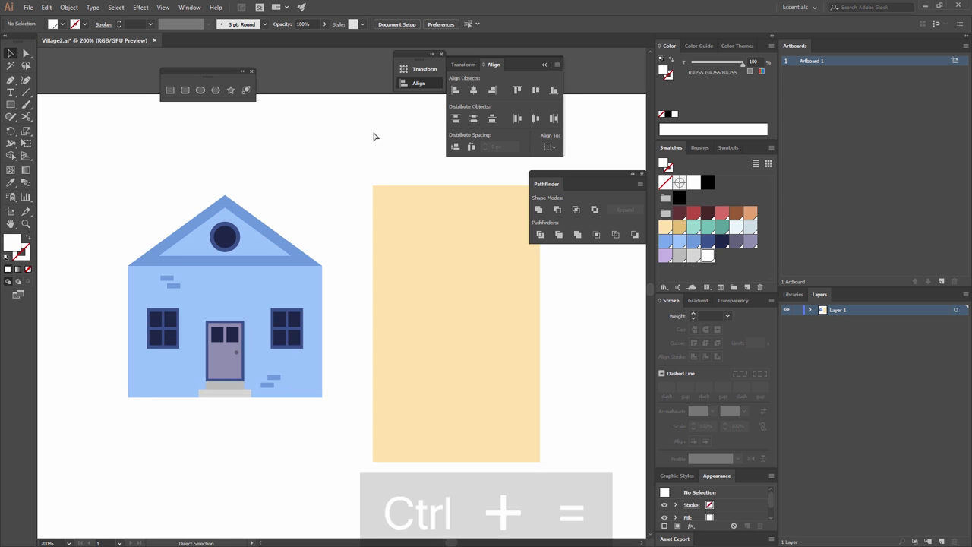
left_click(170, 91)
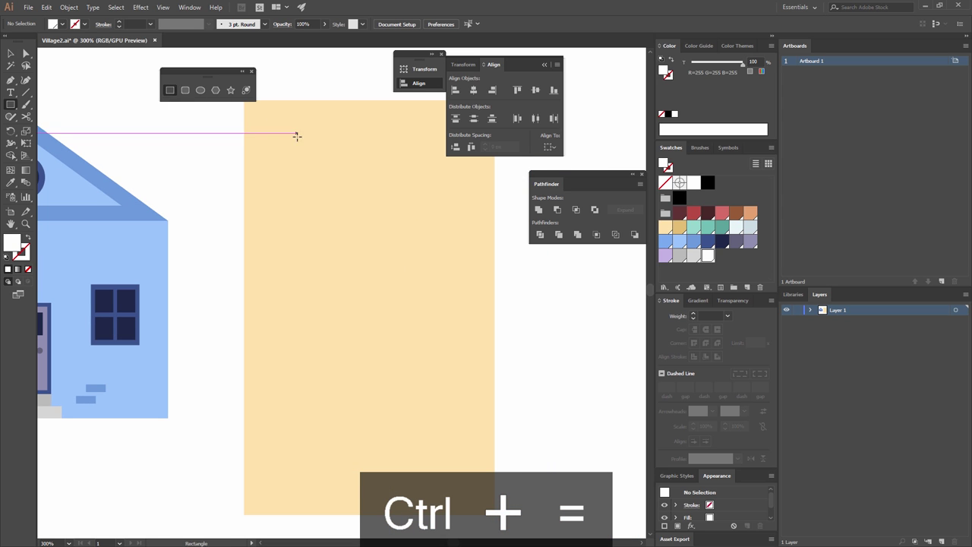
left_click(339, 140)
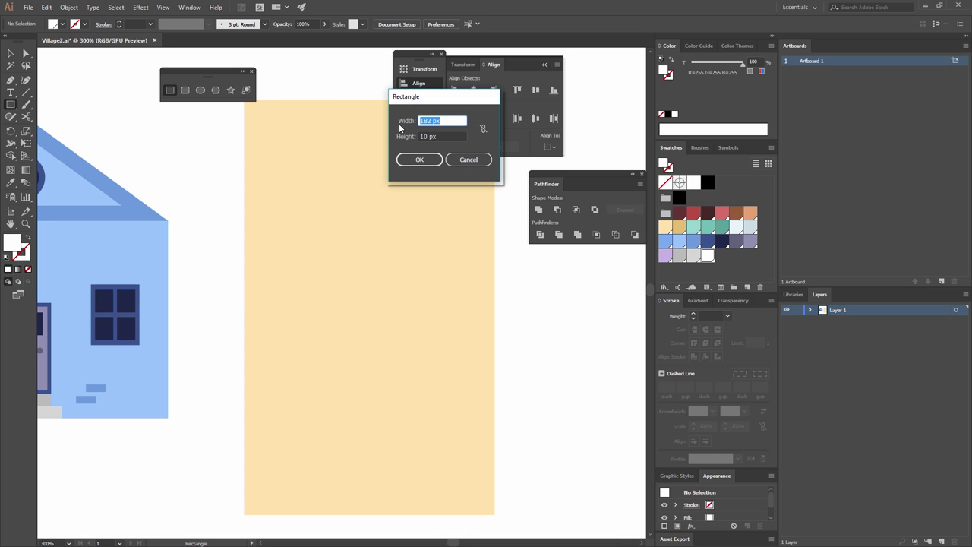
type("40")
key("Tab")
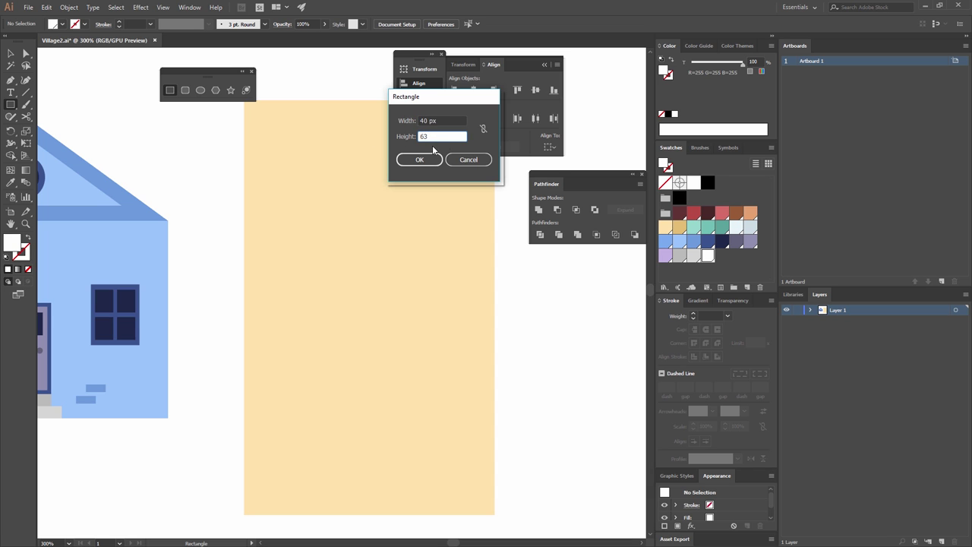
left_click(425, 160)
- Draw a 31 by 21 px rectangle over the window frame for a pane and fill it dark navy (R=30 G=40 B=74)
left_click(305, 168)
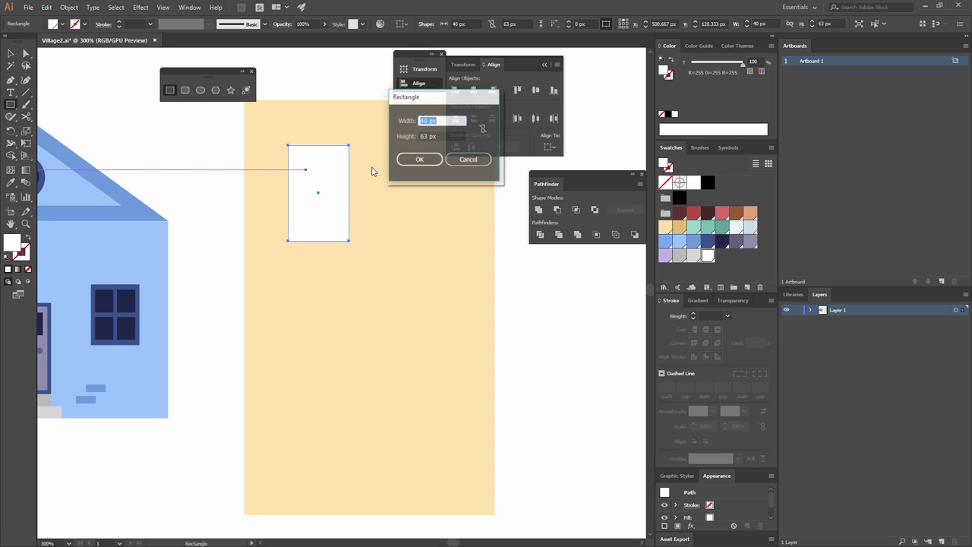
type("3")
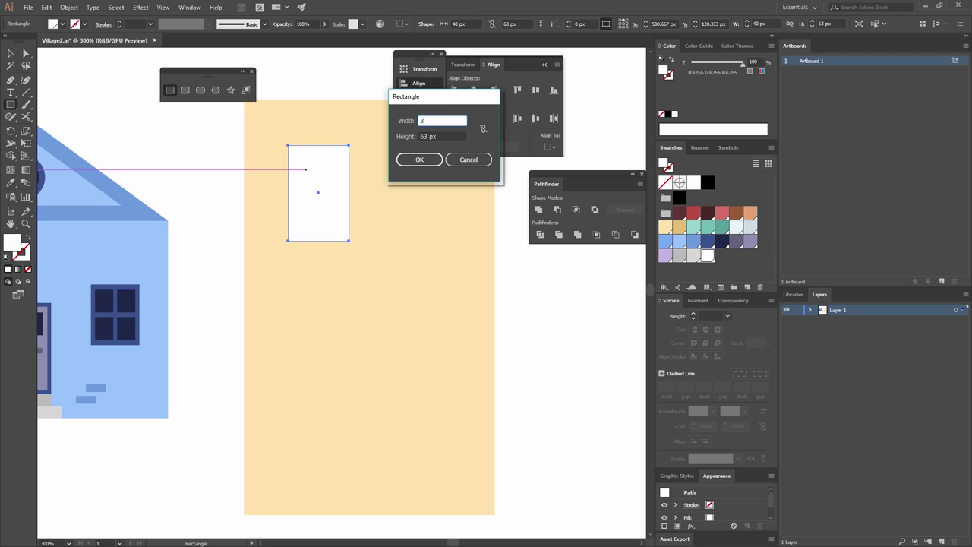
type("10")
key("BackSpace")
key("Tab")
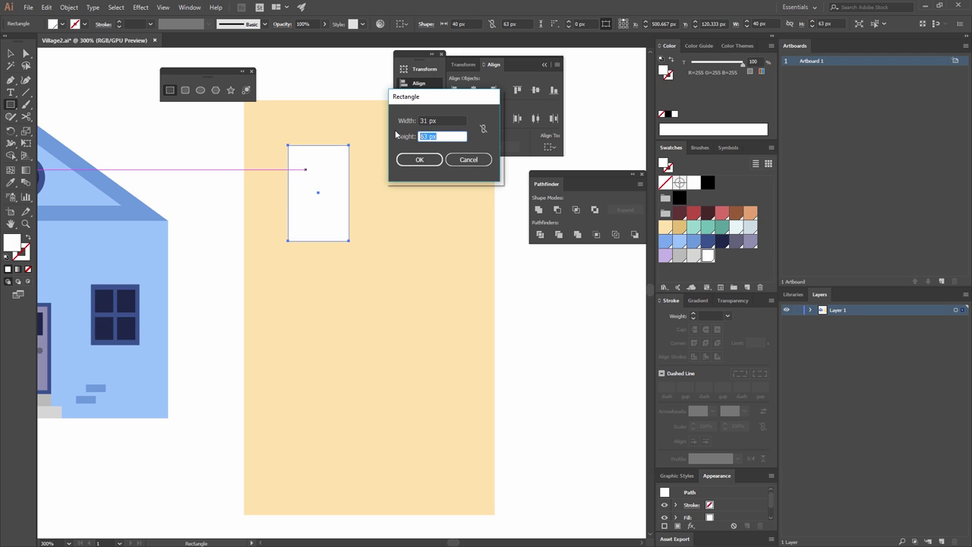
type("21")
key("Return")
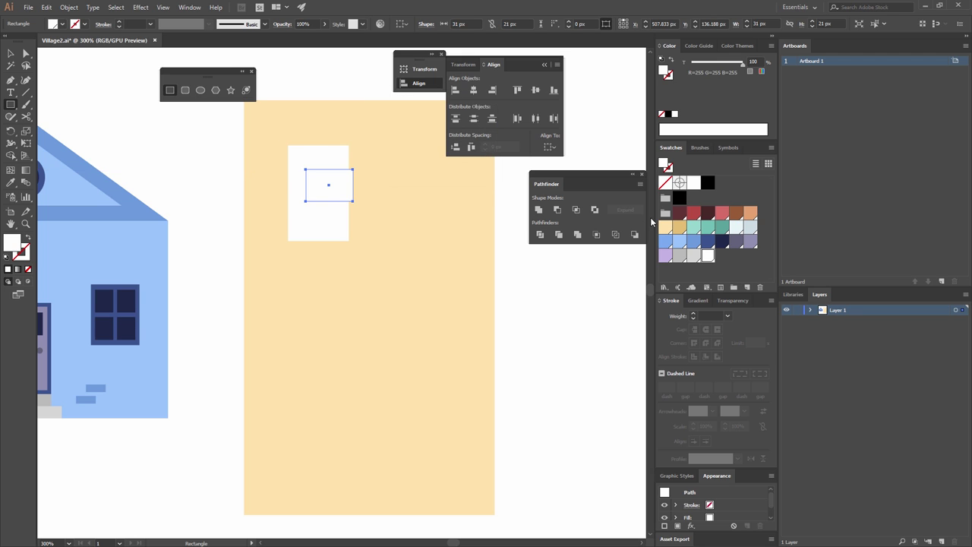
left_click(722, 242)
- Fill the white window frame on the cream building with the light orange-brown swatch
left_click(11, 54)
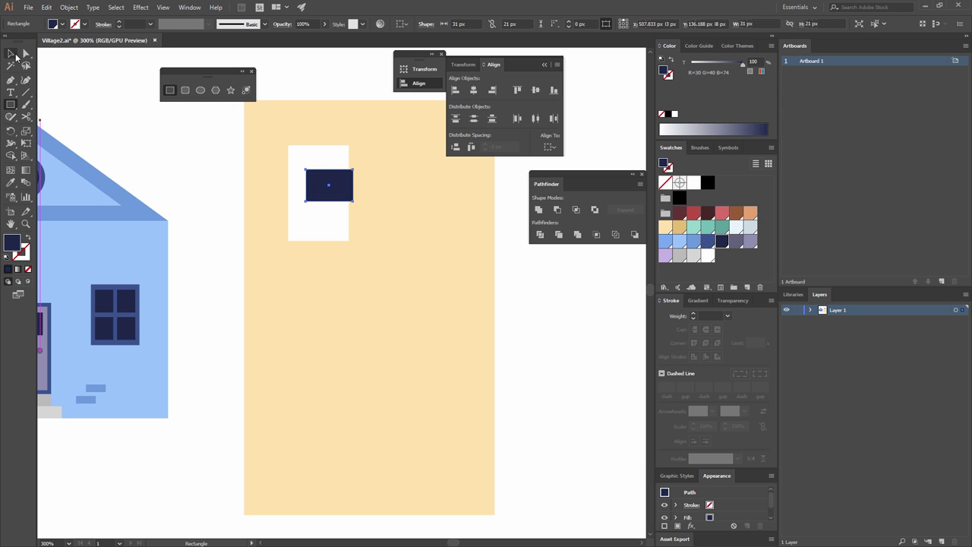
left_click(309, 164)
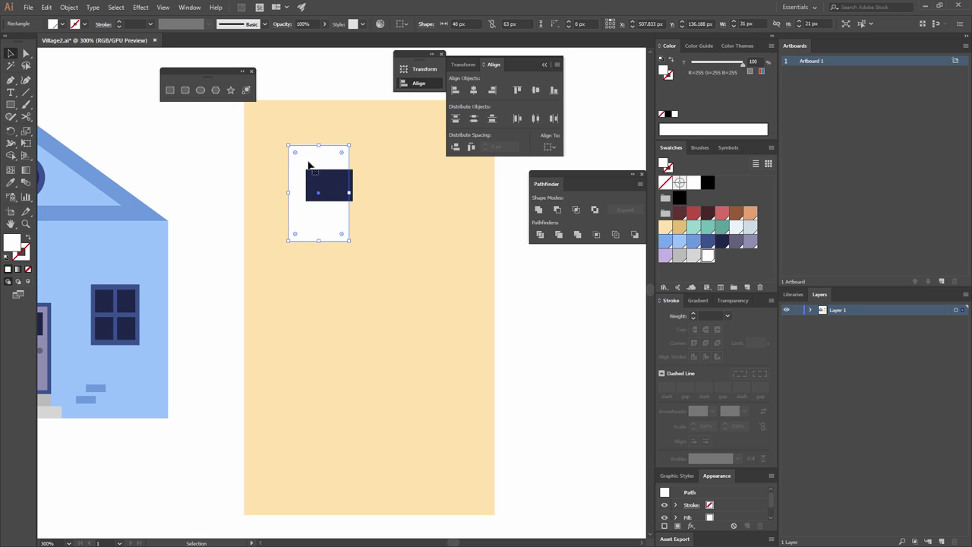
left_click(752, 214)
left_click(511, 238)
- Centre the navy pane horizontally on the window frame and move it up near the frame's top edge
left_click(335, 183)
left_click(344, 163, "shift")
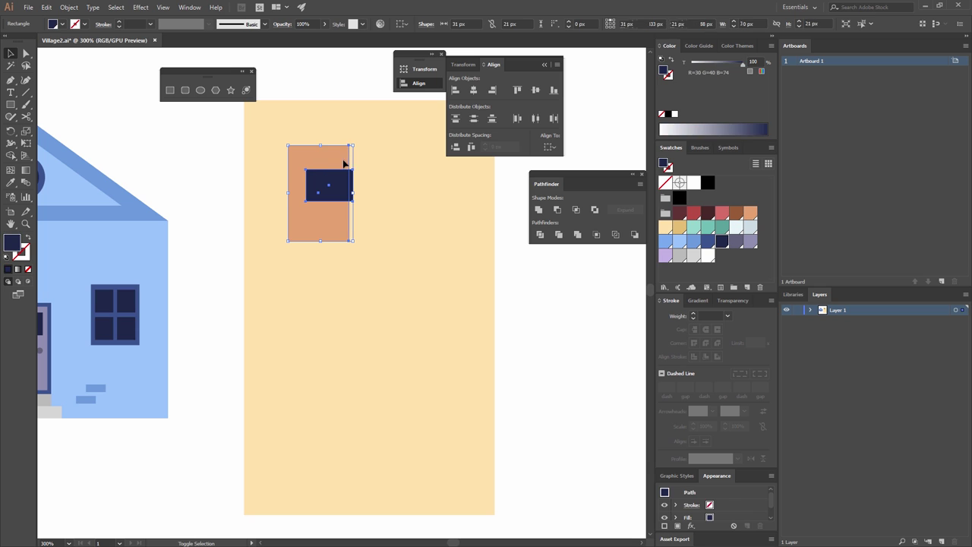
left_click(473, 90)
left_click(545, 278)
left_click_drag(321, 187, 325, 168)
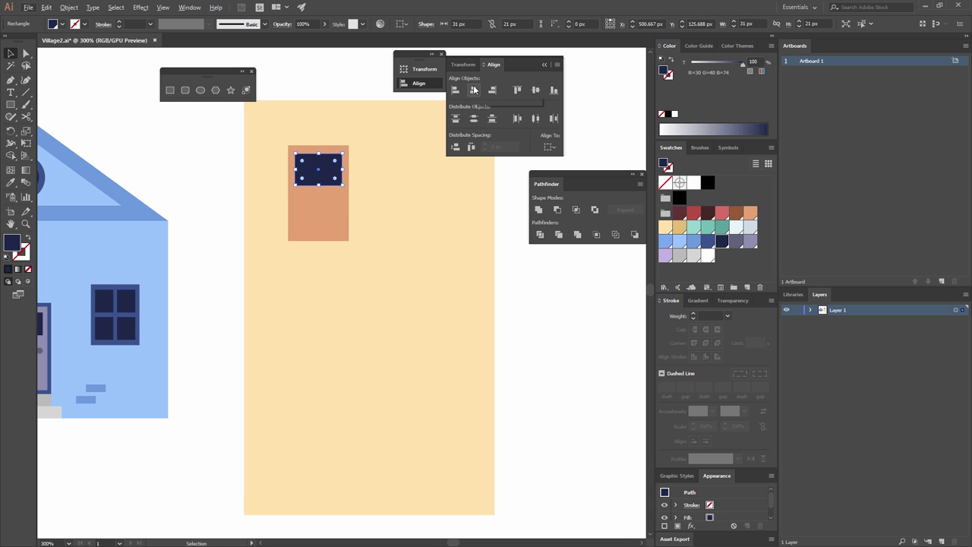
- Duplicate the navy pane straight down inside the frame and group the two panes
left_click_drag(326, 163, 319, 206)
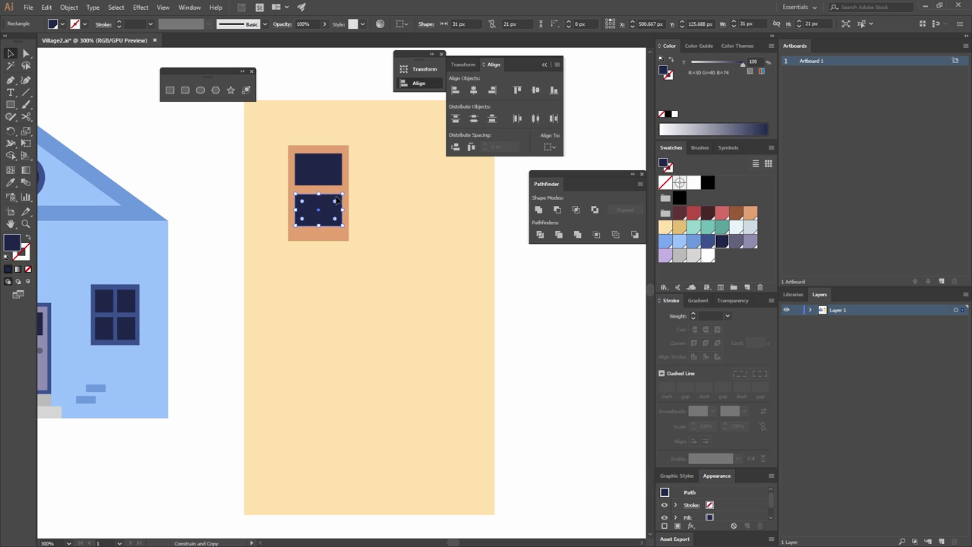
left_click(325, 176, "shift")
key("ctrl+g")
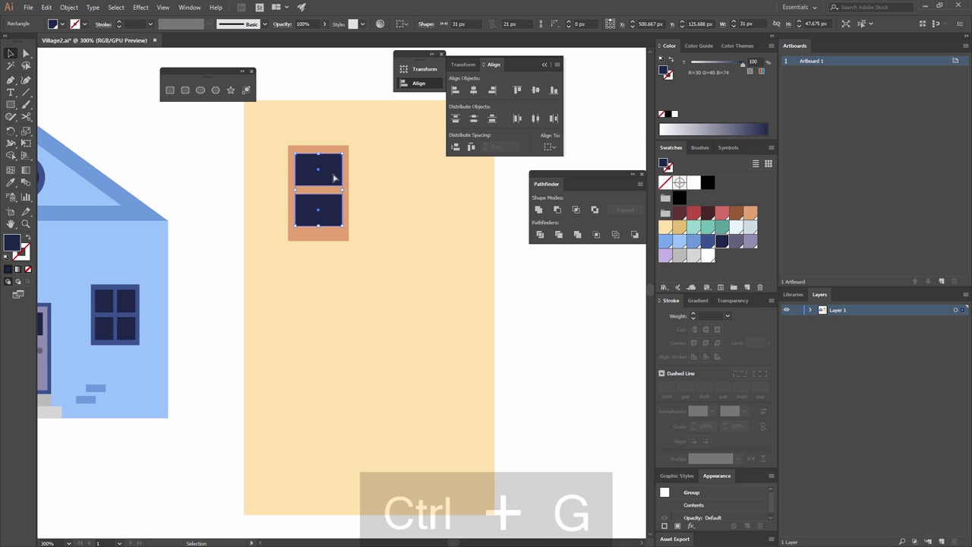
- Centre the pane group horizontally and vertically on the window frame, then group the panes with the frame
left_click(349, 193, "shift")
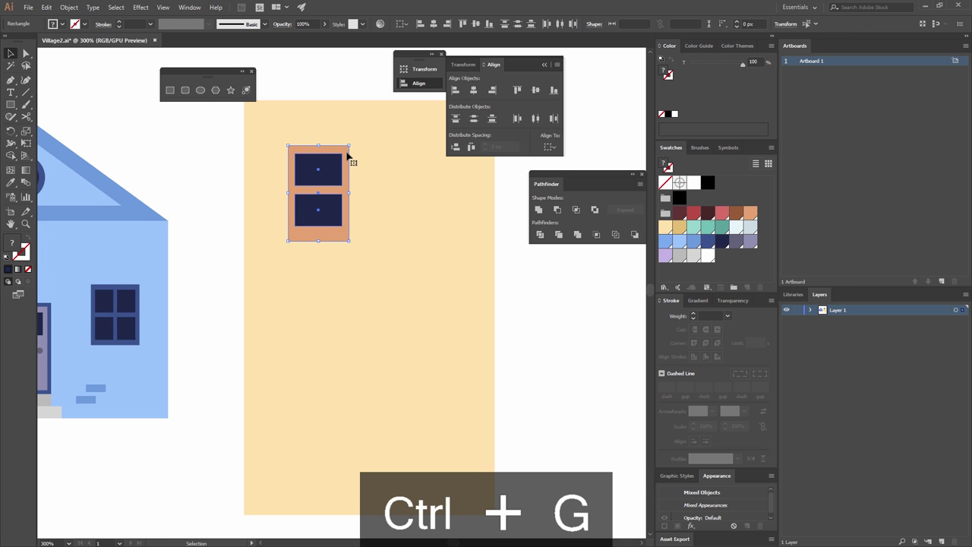
left_click(346, 154)
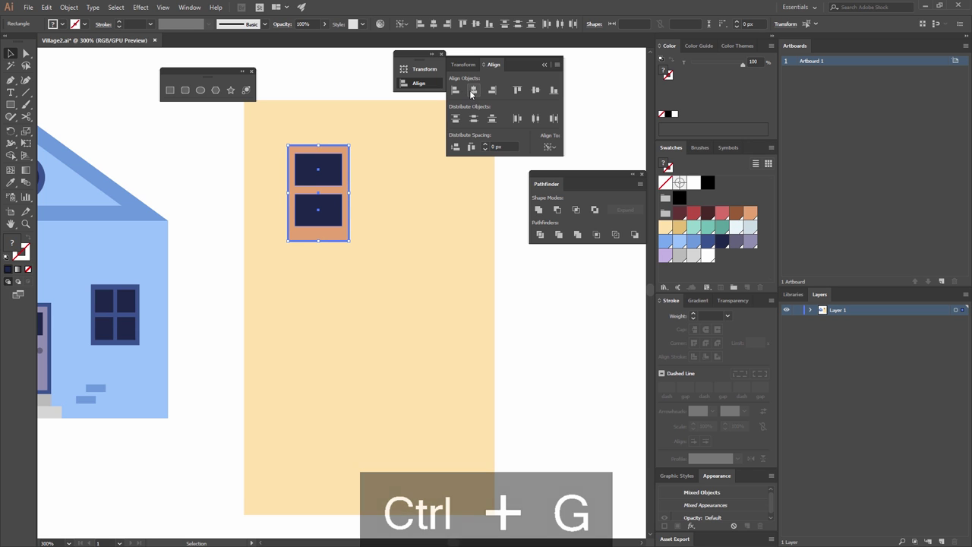
left_click(534, 92)
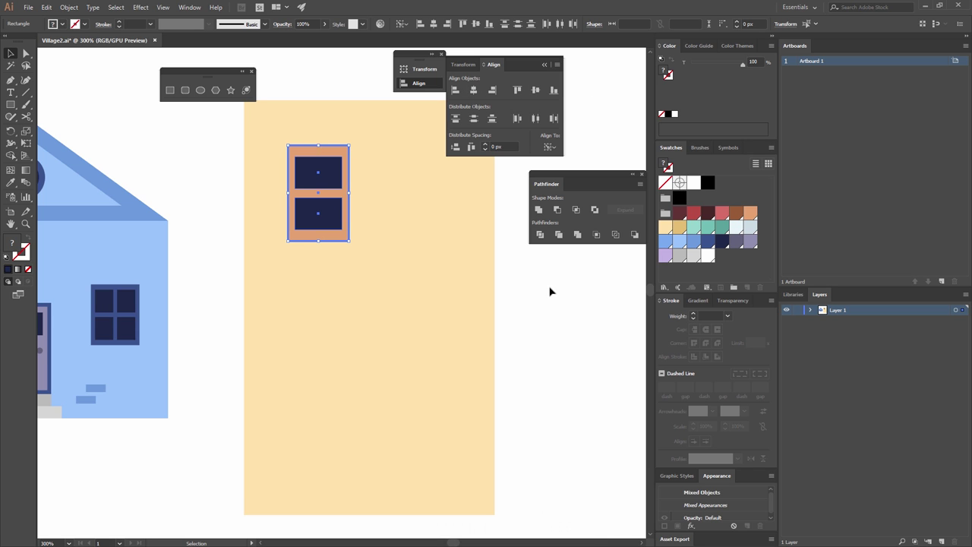
left_click(349, 152)
key("ctrl+g")
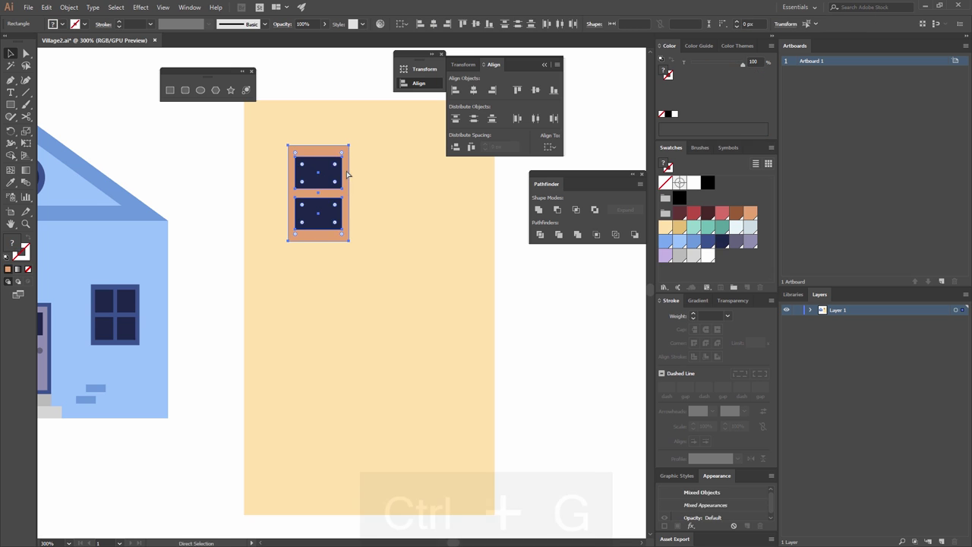
- Duplicate the framed window straight across to the other side of the cream building and group the two windows
left_click_drag(492, 271, 434, 302)
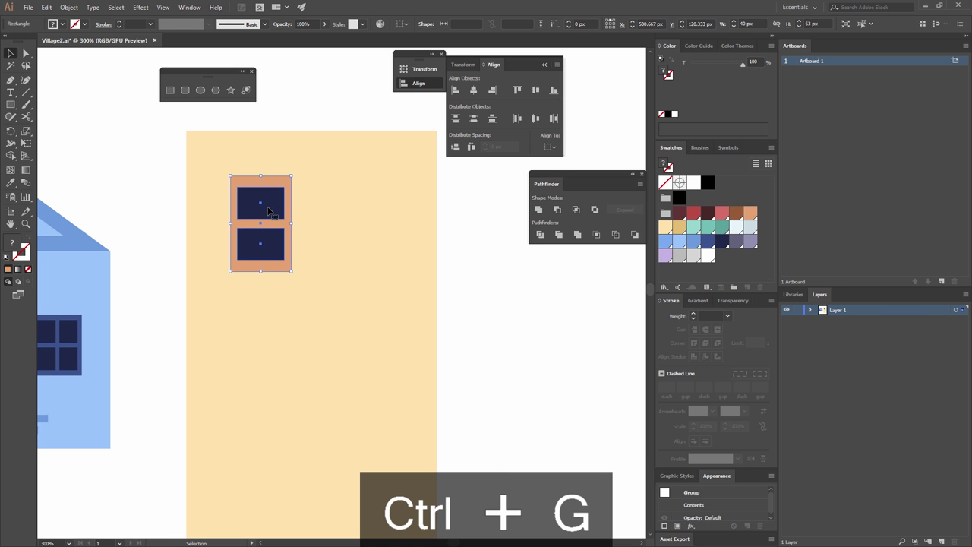
left_click_drag(279, 212, 412, 209)
left_click(273, 202, "shift")
left_click(332, 206, "shift")
key("ctrl+g")
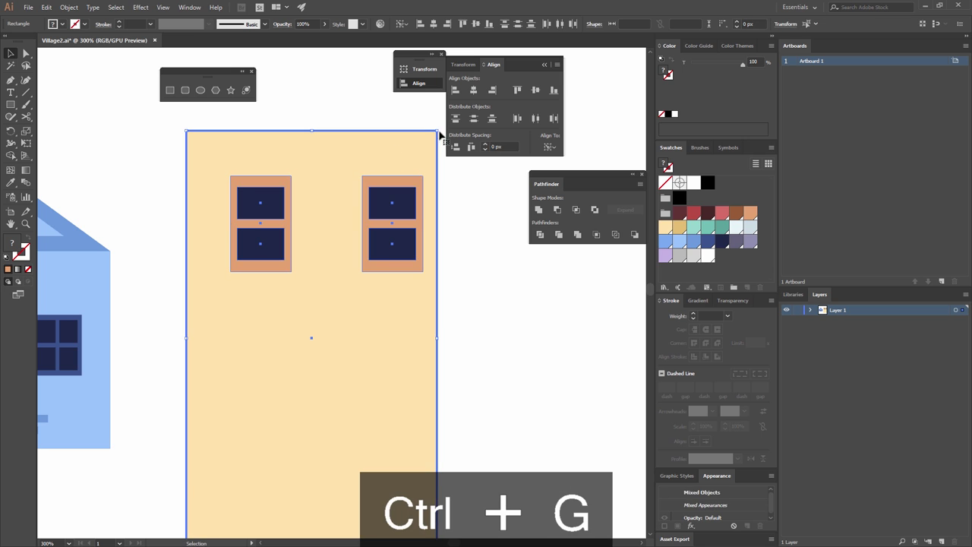
- Centre the window pair horizontally on the cream building and duplicate it straight down as a second row
left_click(475, 90)
scroll(467, 228, "down", 3)
key("ctrl+shift+a")
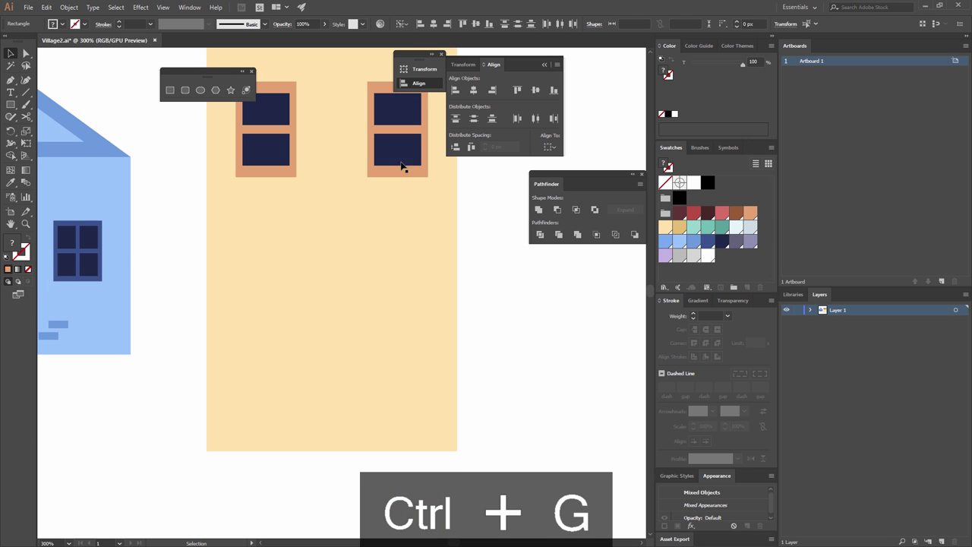
left_click_drag(402, 134, 403, 241)
left_click(462, 240)
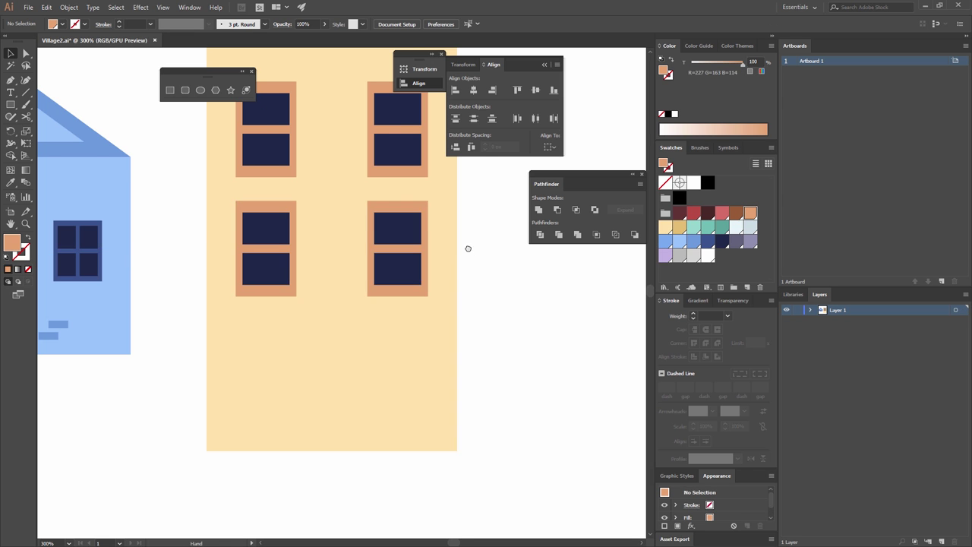
- Draw a 62 × 8 px rectangle on the cream building's lower wall and fill it with the light grey swatch
left_click_drag(465, 251, 401, 194)
left_click_drag(251, 120, 386, 135)
left_click(169, 89)
left_click(400, 290)
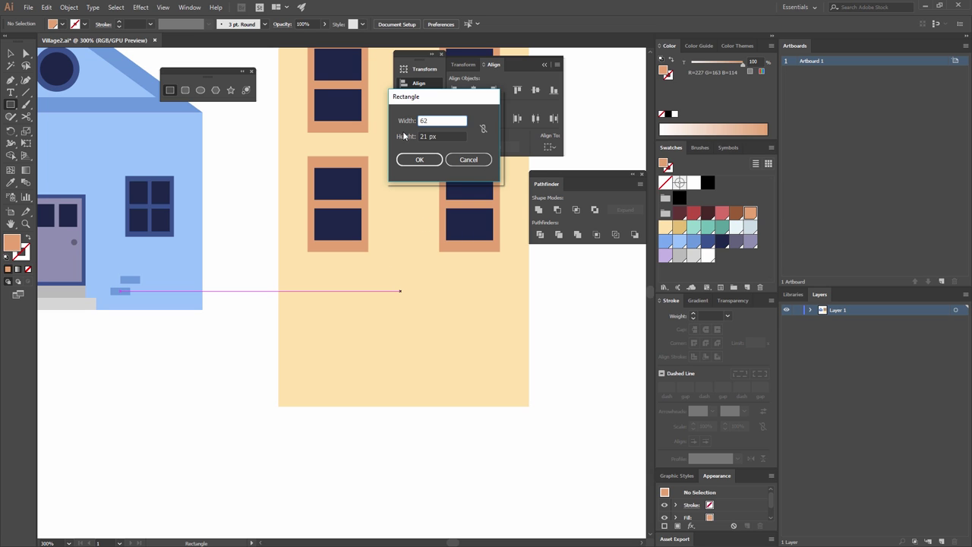
key("Tab")
type("8")
left_click(427, 159)
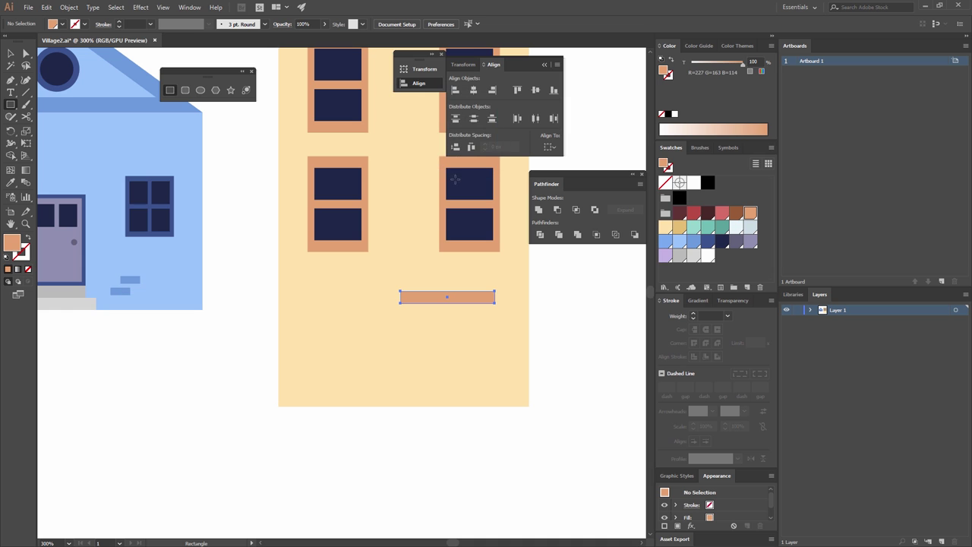
left_click(693, 256)
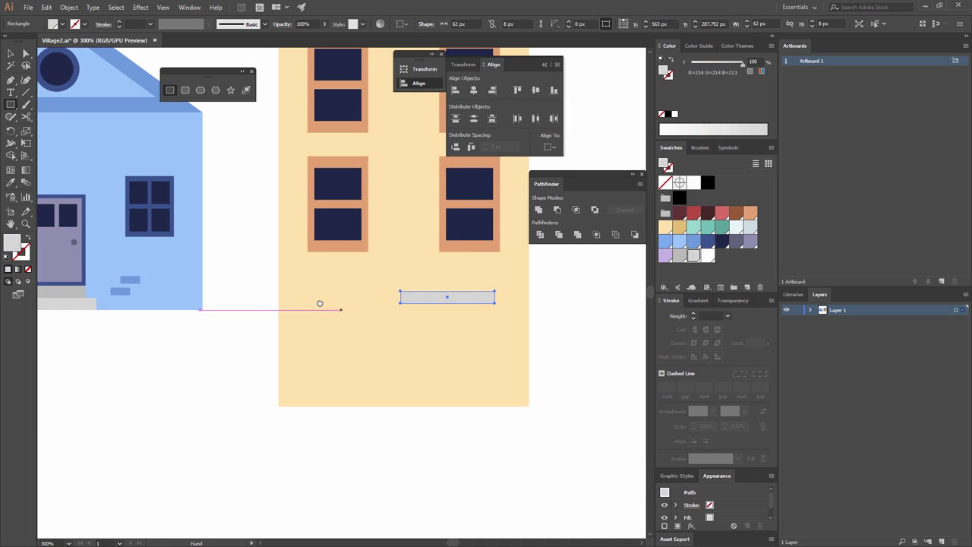
- Draw a 37 × 74 px rectangle for the door on the lower part of the cream building
scroll(326, 304, "down", 2)
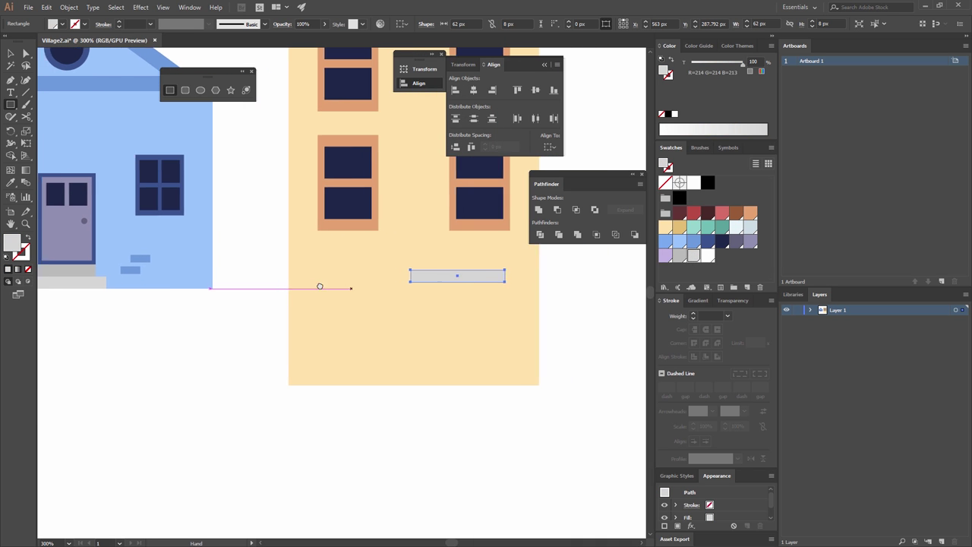
left_click(301, 218)
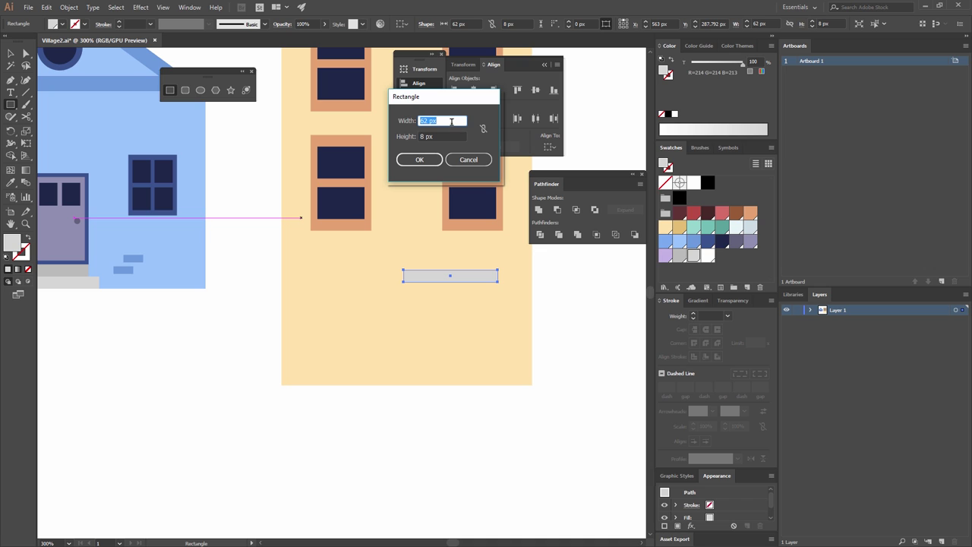
type("37")
key("Tab")
type("74")
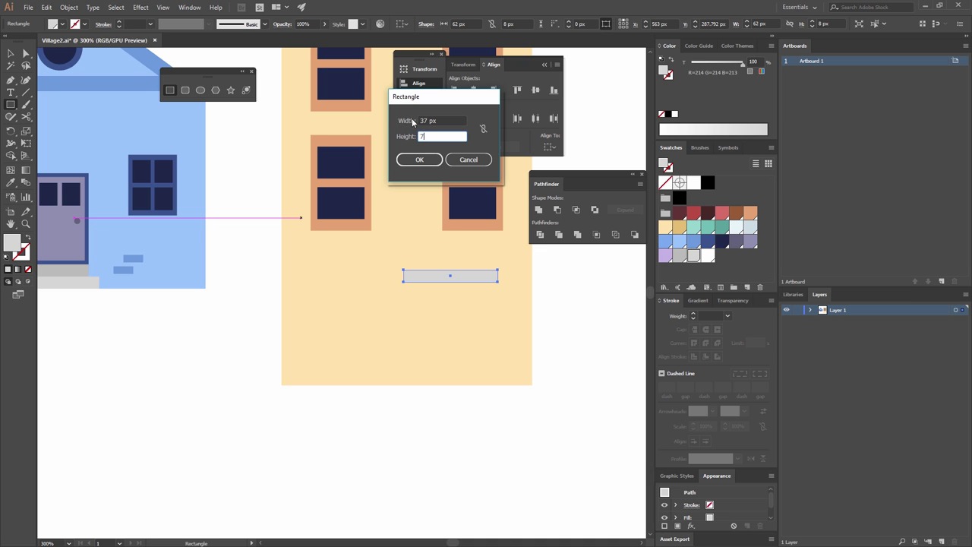
left_click(420, 159)
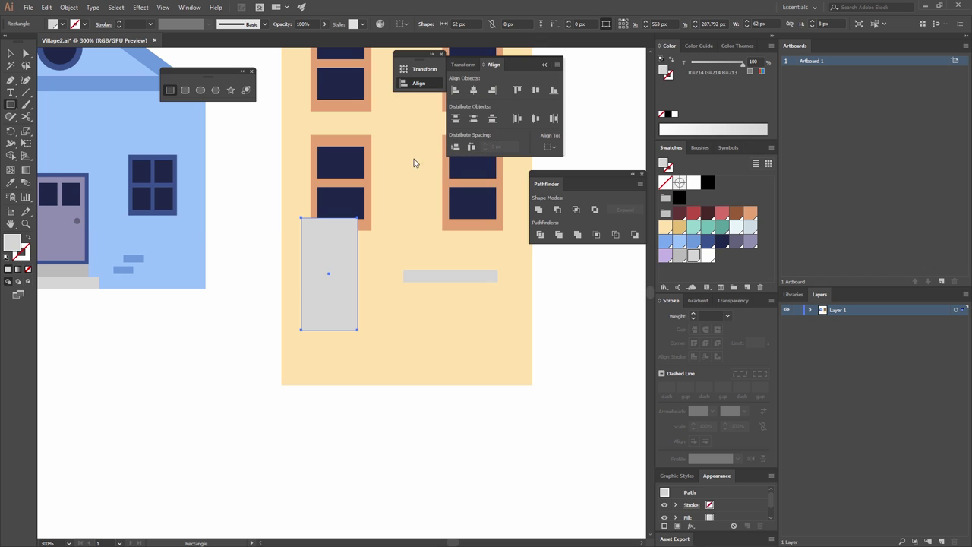
- Round the door rectangle's two upper corners fully into an 18.5 px arch and fill it with the darkest brown swatch
left_click(26, 54)
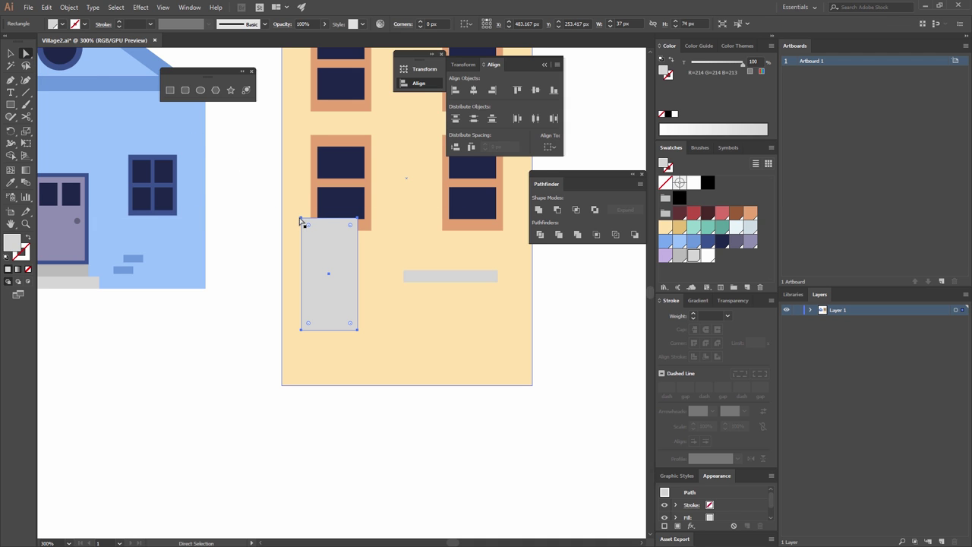
left_click(357, 219)
left_click(330, 230)
left_click_drag(352, 228, 324, 268)
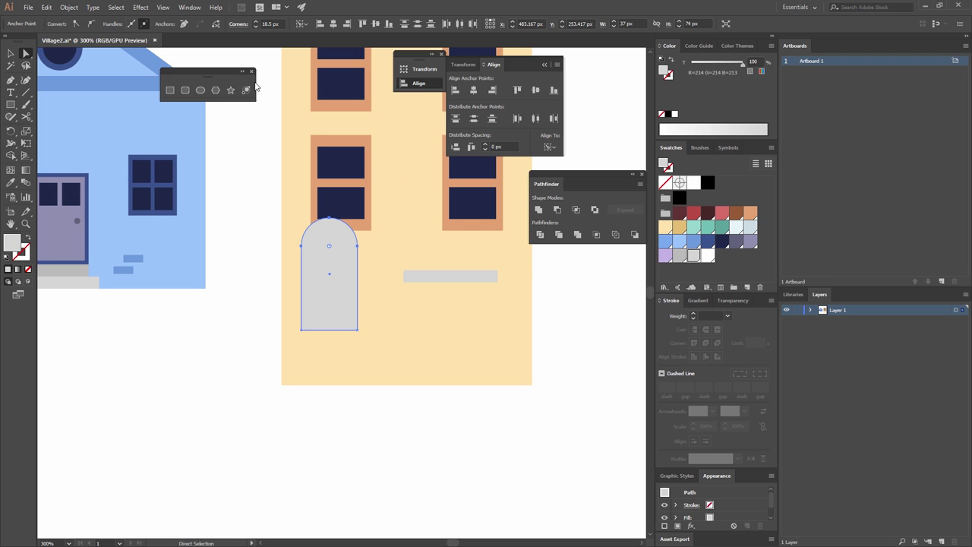
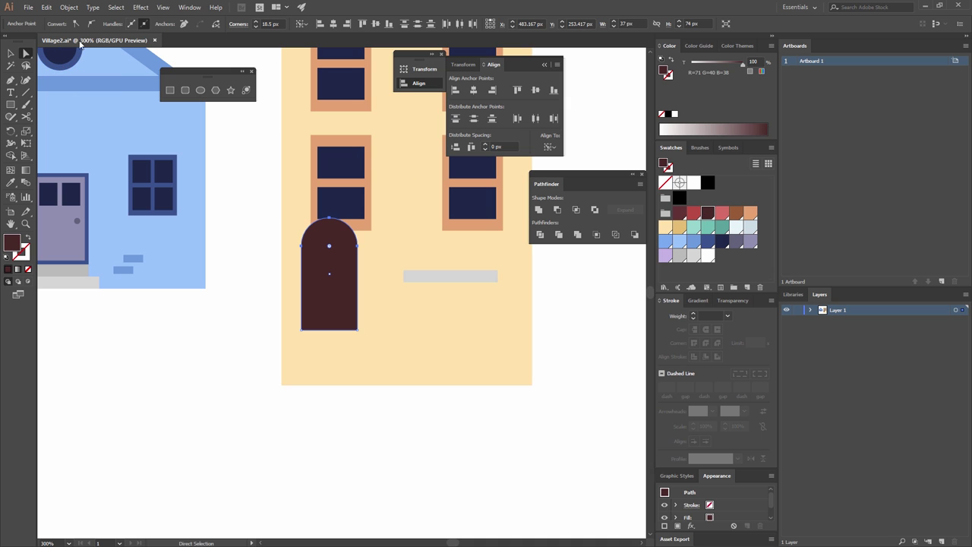
left_click(234, 146)
- Offset the arched door's path outward by 6 px with miter joins to make a door frame
left_click(357, 247)
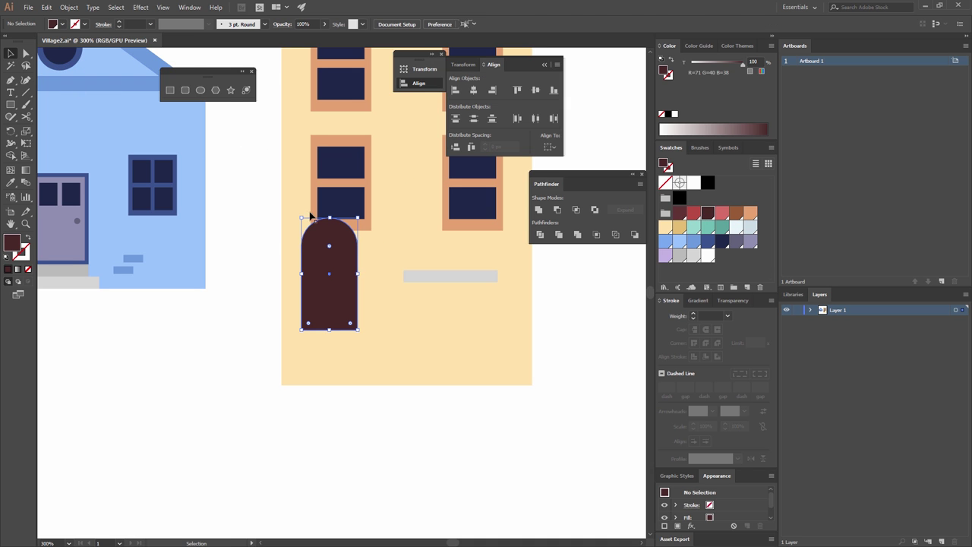
left_click(69, 8)
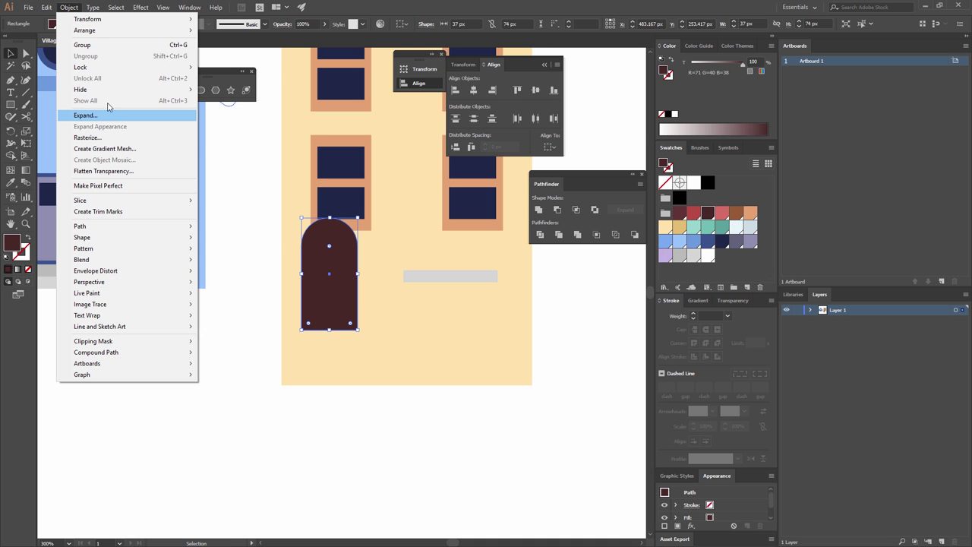
mouse_move(115, 226)
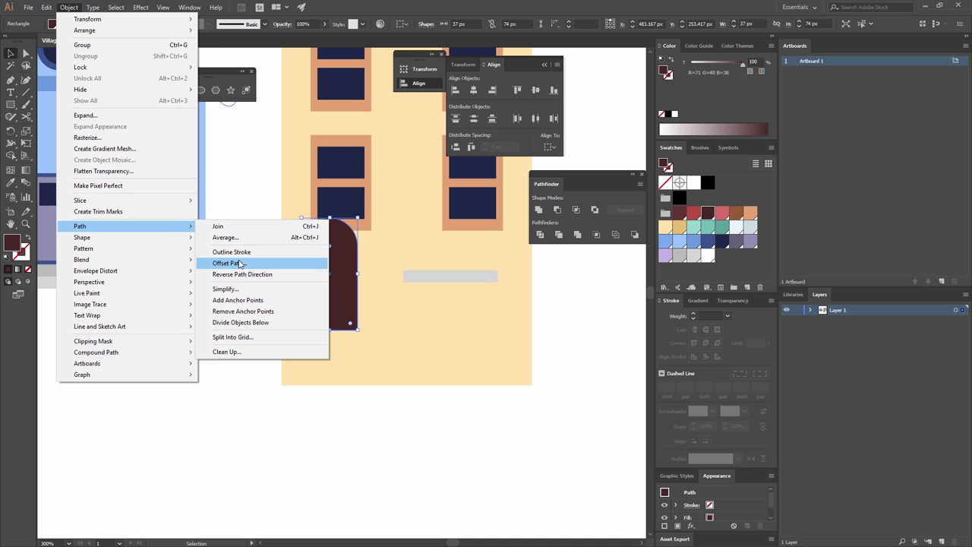
left_click(231, 262)
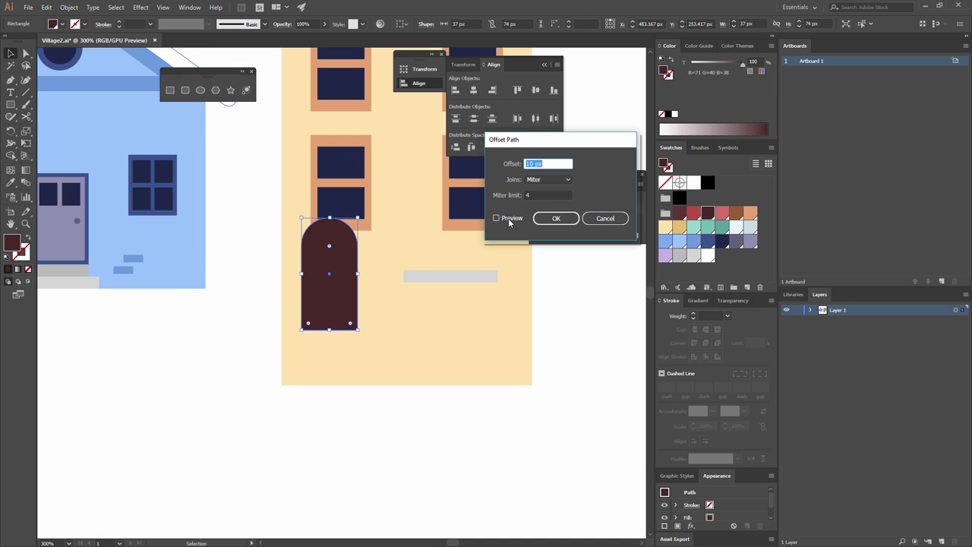
left_click(497, 218)
left_click(544, 164)
double_click(544, 163)
type("6")
left_click(562, 195)
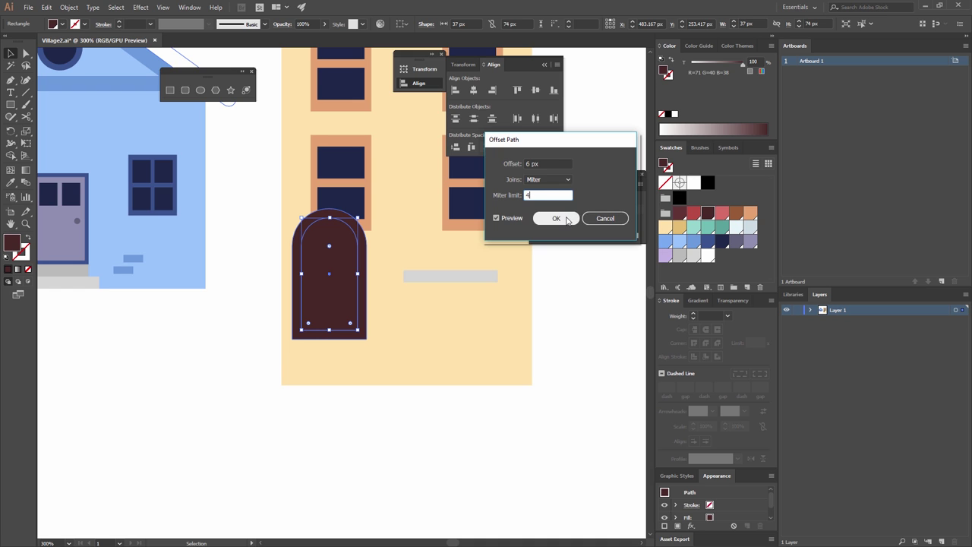
left_click(556, 218)
left_click(539, 210)
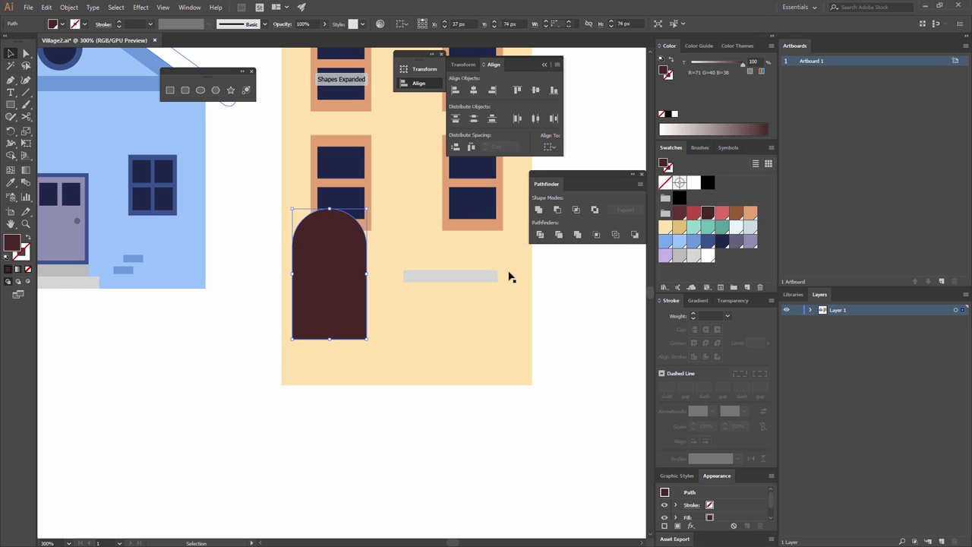
- Fill the offset door frame with the light orange-brown swatch used on the window frames
left_click(741, 215)
left_click(750, 213)
left_click(538, 308)
left_click_drag(397, 269, 365, 285)
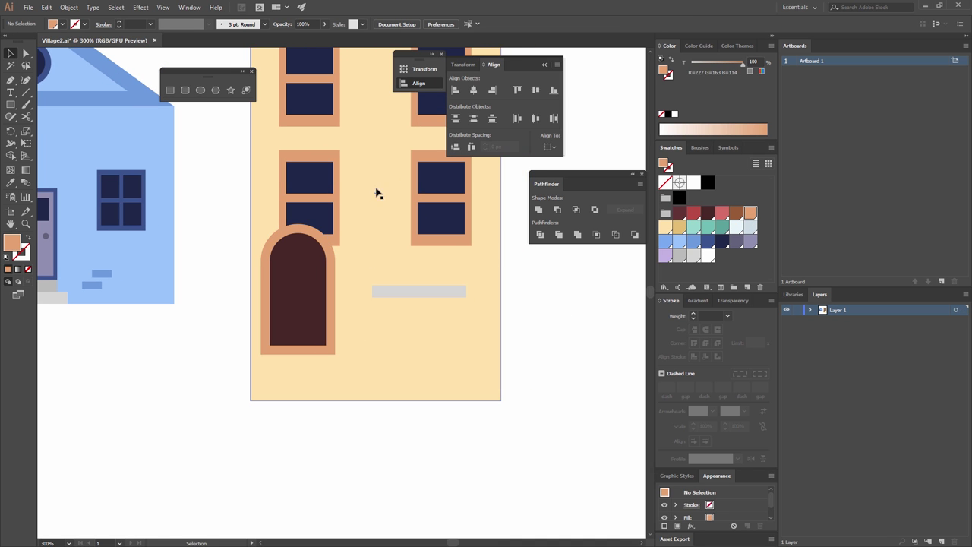
left_click_drag(375, 193, 420, 196)
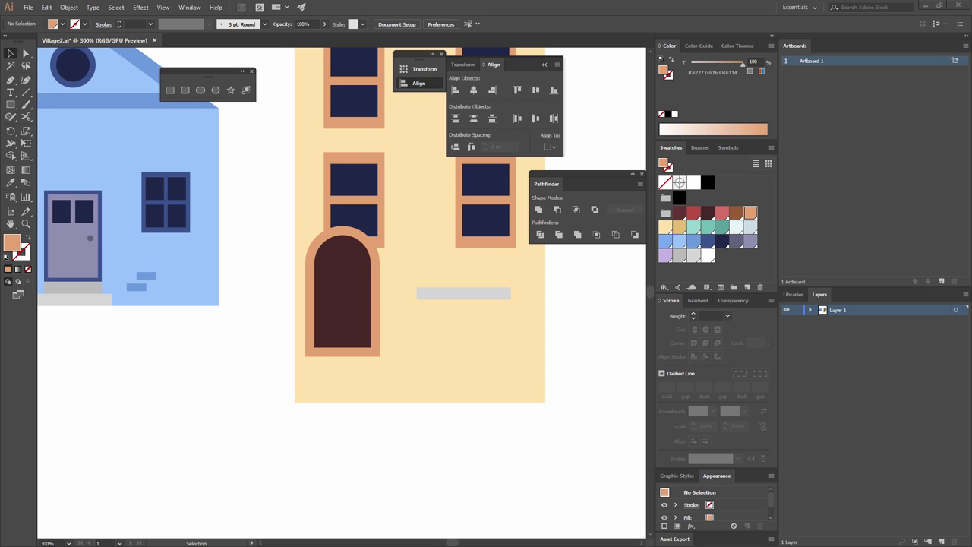
- Draw a narrow 6 × 40 px rectangle on the cream wall beside the arched door
left_click(171, 90)
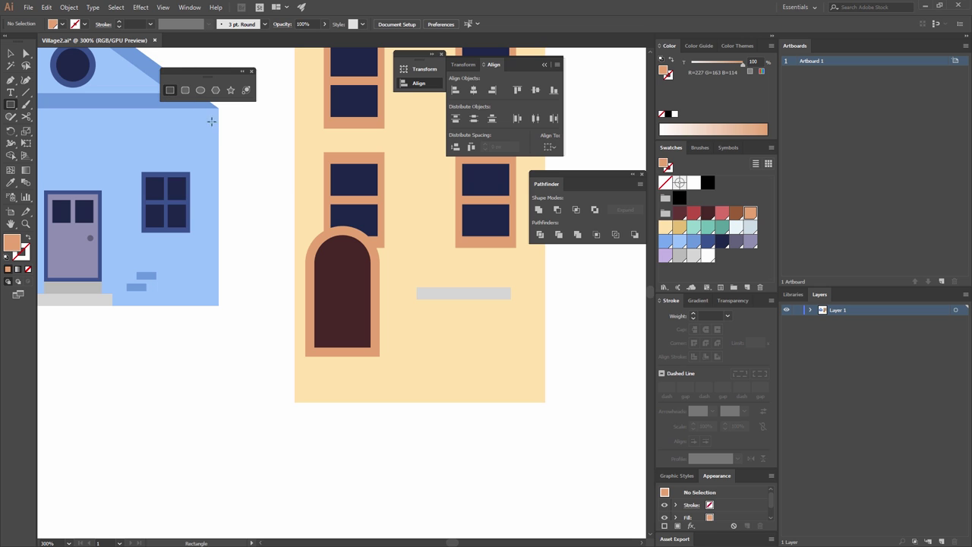
left_click(433, 245)
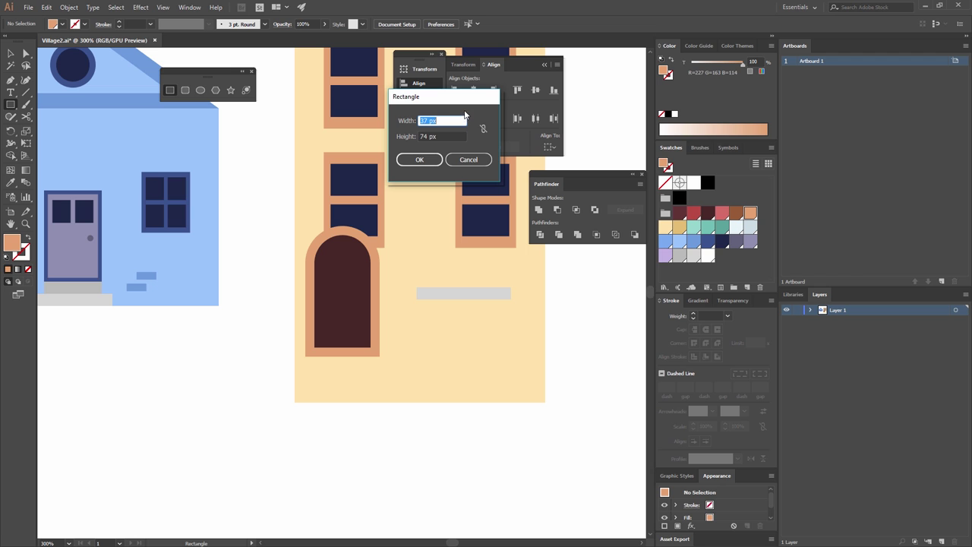
type("6")
key("Tab")
type("40")
left_click(409, 160)
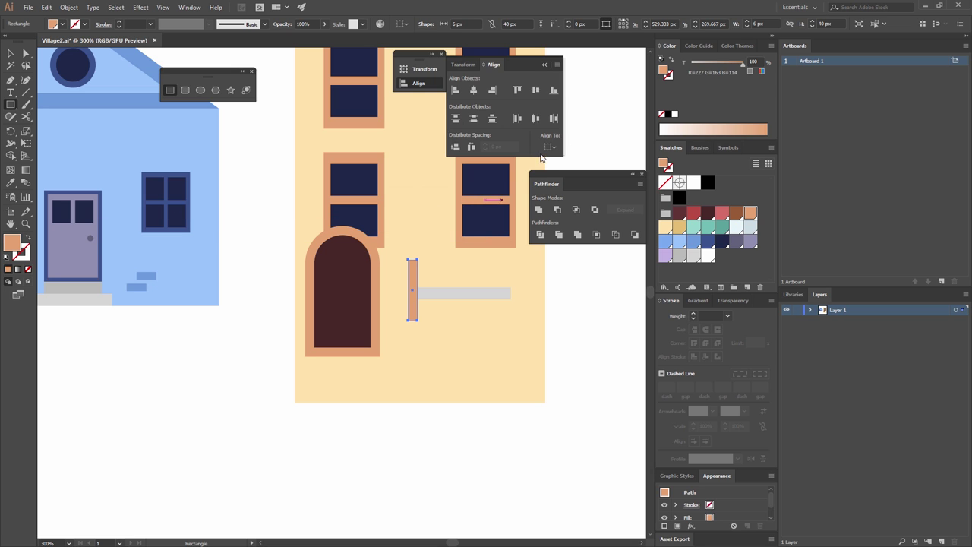
- Resize the narrow rectangle to 12 × 37 px and move it onto the left half of the arched door
left_click(762, 24)
type("12")
key("Tab")
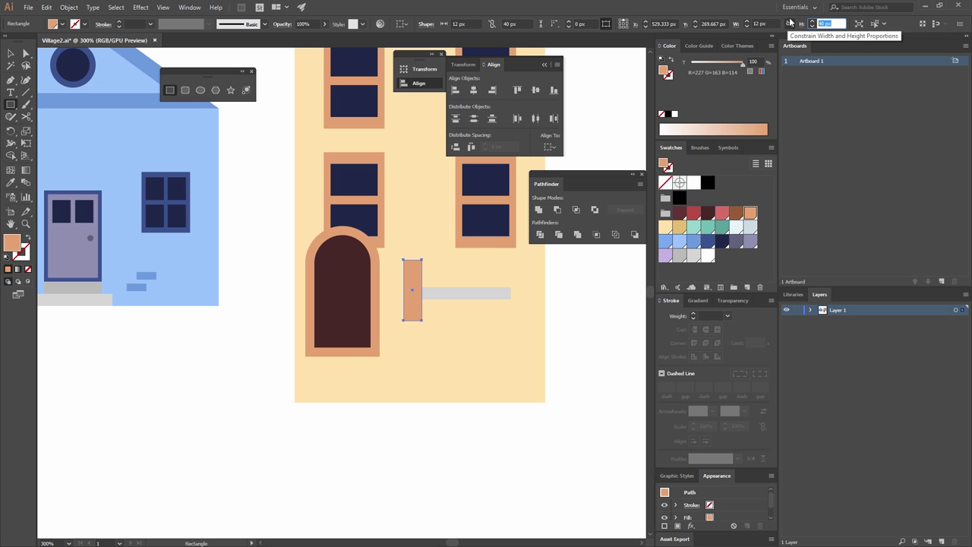
type("37")
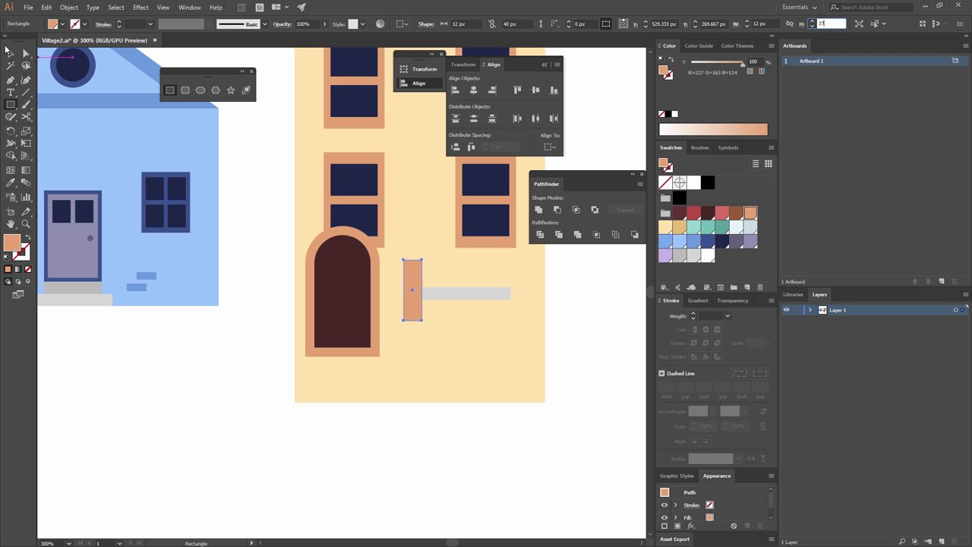
left_click(8, 51)
left_click_drag(412, 300, 331, 323)
- Fill the narrow door panel with the darkest brown swatch and the arched door with the dark maroon swatch
left_click(680, 214)
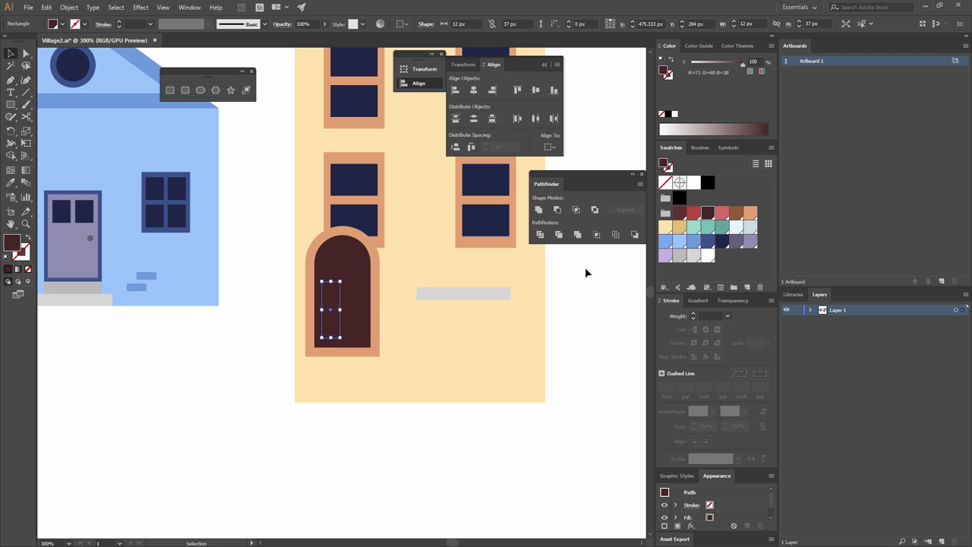
left_click(707, 216)
left_click(368, 283)
left_click(680, 213)
left_click(568, 318)
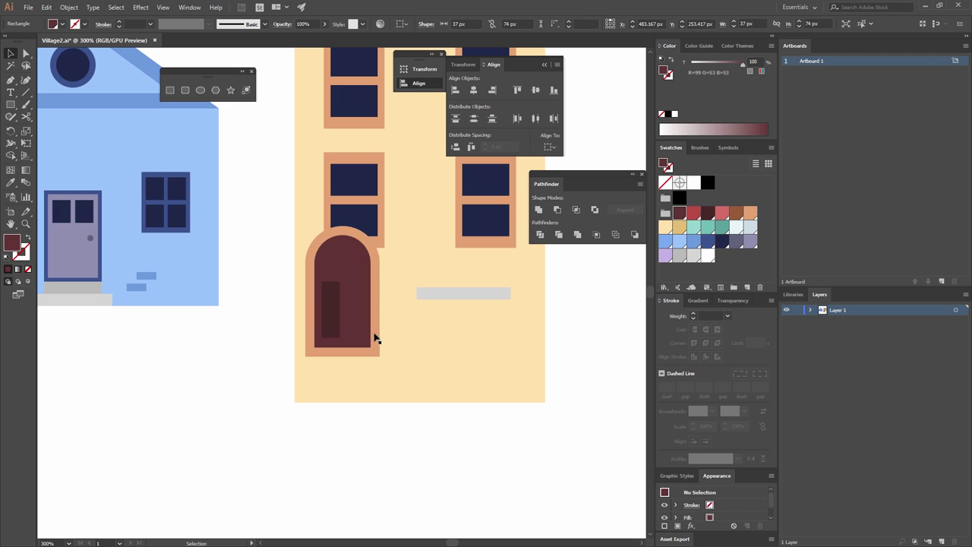
- Duplicate the door panel sideways into a grouped pair and centre the pair horizontally on the arched door
left_click_drag(333, 309, 357, 311)
key("ctrl+g")
left_click(357, 267, "shift")
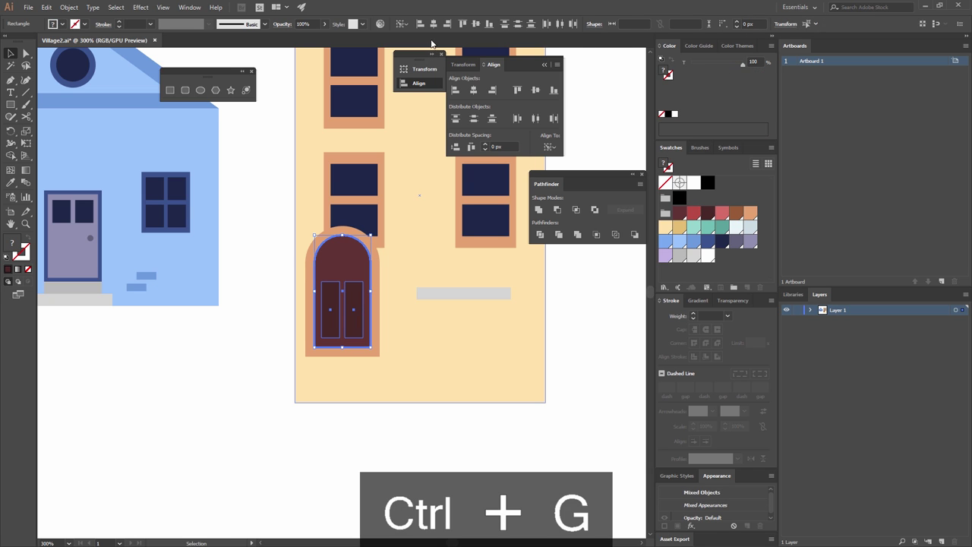
left_click(473, 90)
left_click(571, 335)
left_click(376, 273)
left_click(338, 303, "shift")
double_click(338, 302)
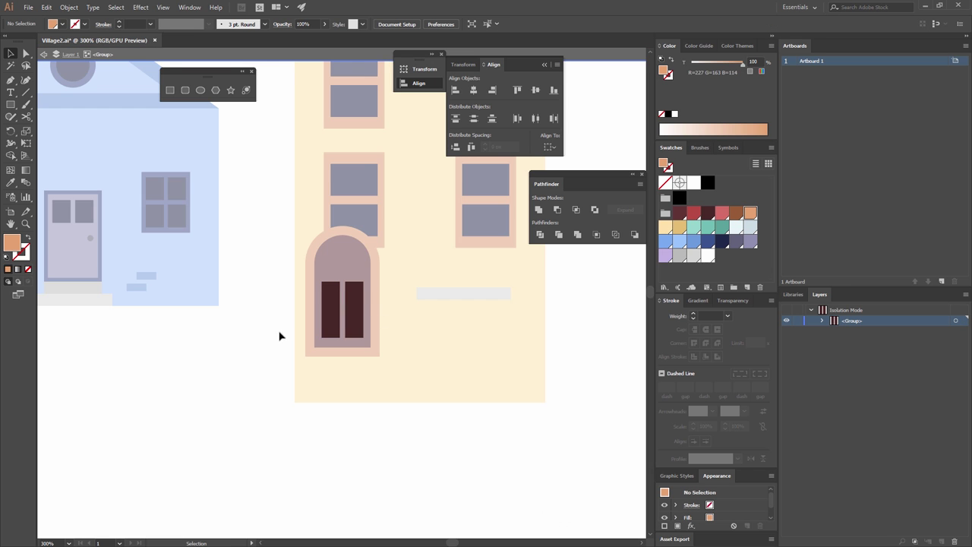
double_click(242, 338)
- Group the orange-brown door frame, the arched door and its two panels
left_click(375, 261)
left_click(331, 304, "shift")
left_click(354, 304, "shift")
key("ctrl+g")
- Align the light grey bar to the bottom edge of the cream building
left_click(472, 294)
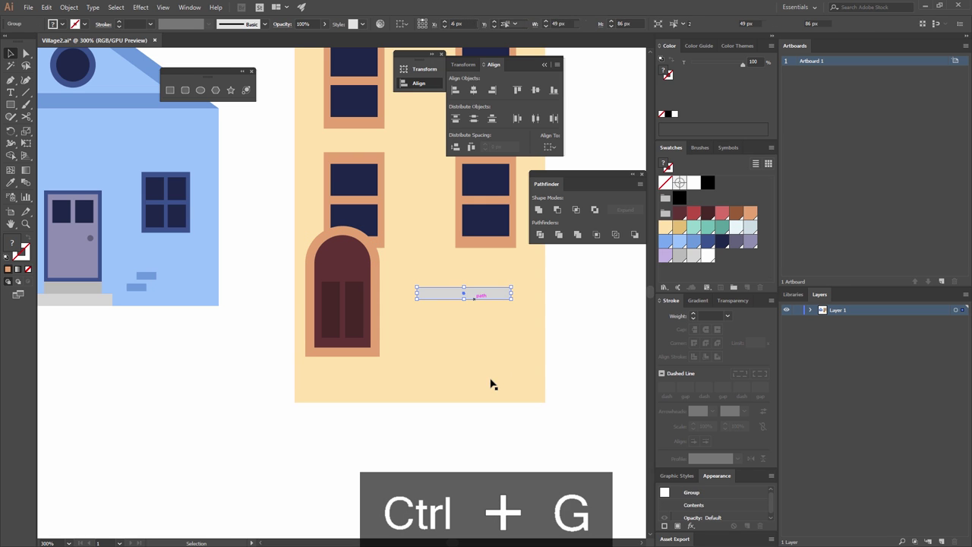
left_click(532, 332, "shift")
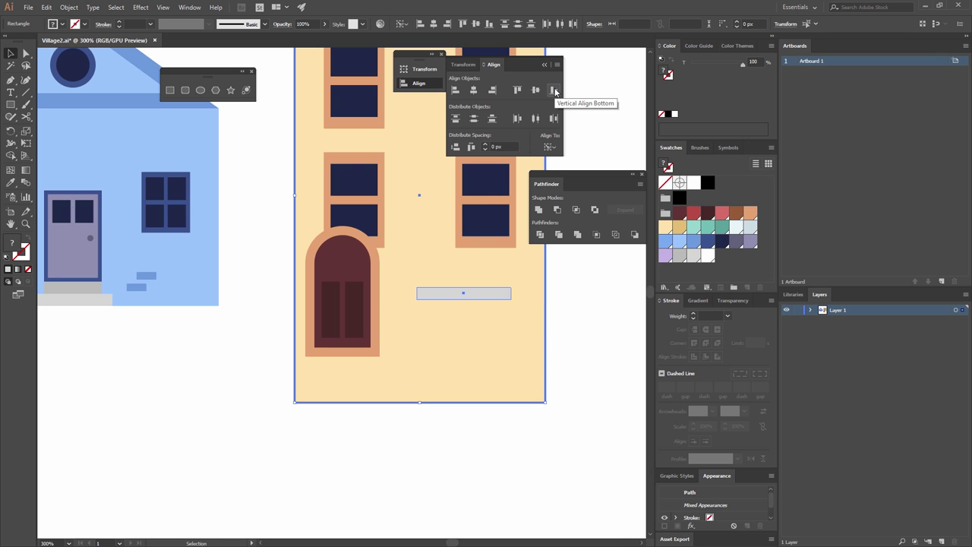
left_click(555, 90)
left_click(471, 410)
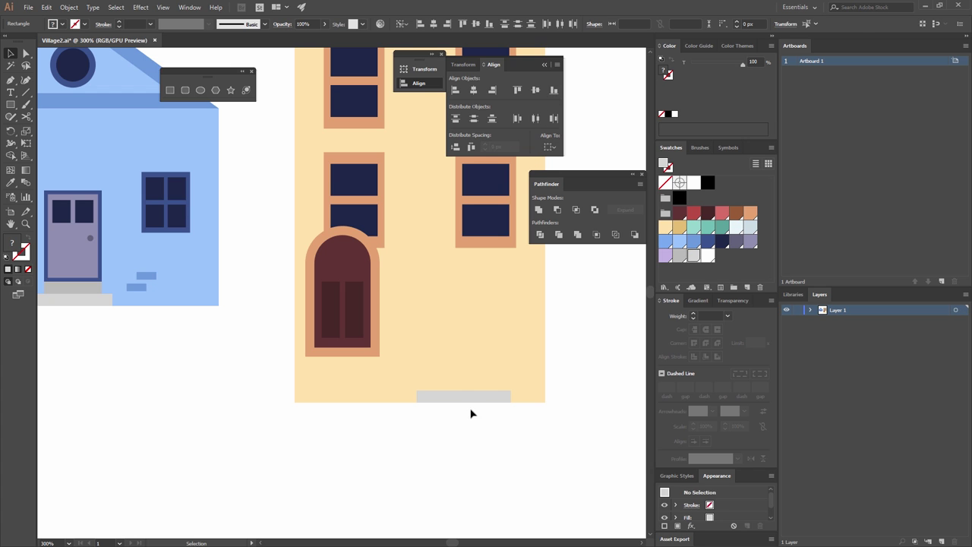
- Stack the arched door group directly on the light grey bar with 0 px spacing and centre it horizontally on the bar
left_click(463, 396)
left_click(341, 304, "shift")
left_click(471, 396)
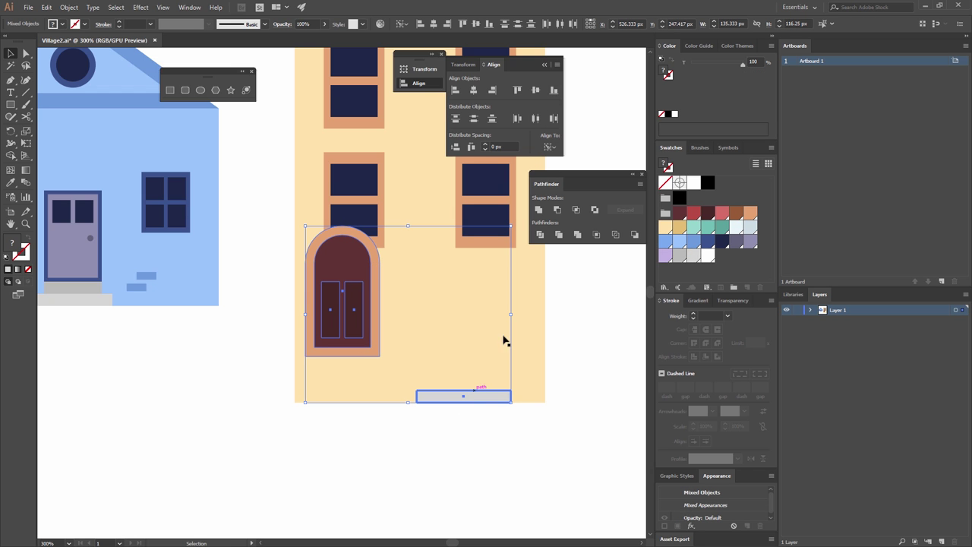
left_click(472, 148)
left_click(474, 90)
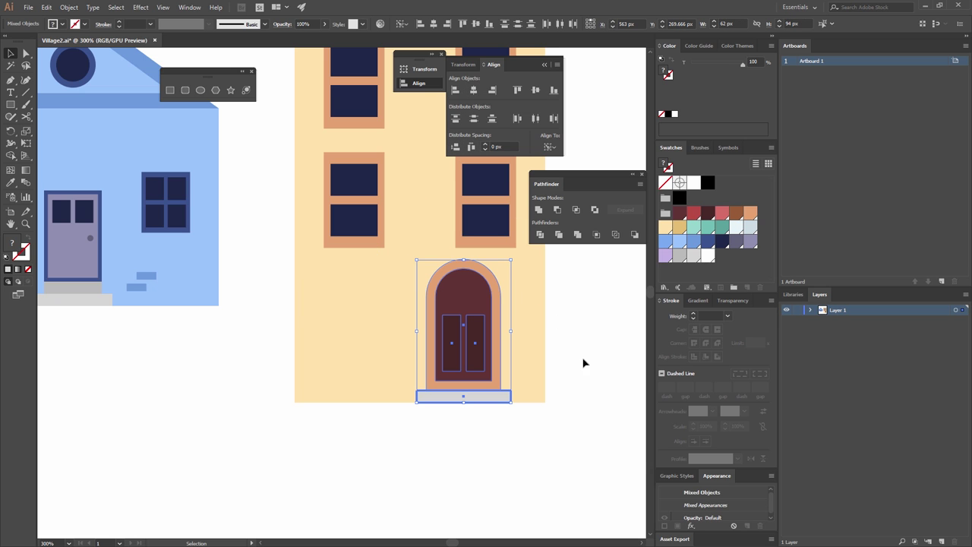
left_click(557, 325)
- Copy the blue house's lower brick pair onto the cream building's wall beside the arched door and bring it to the front
key("ctrl+minus")
key("ctrl+minus")
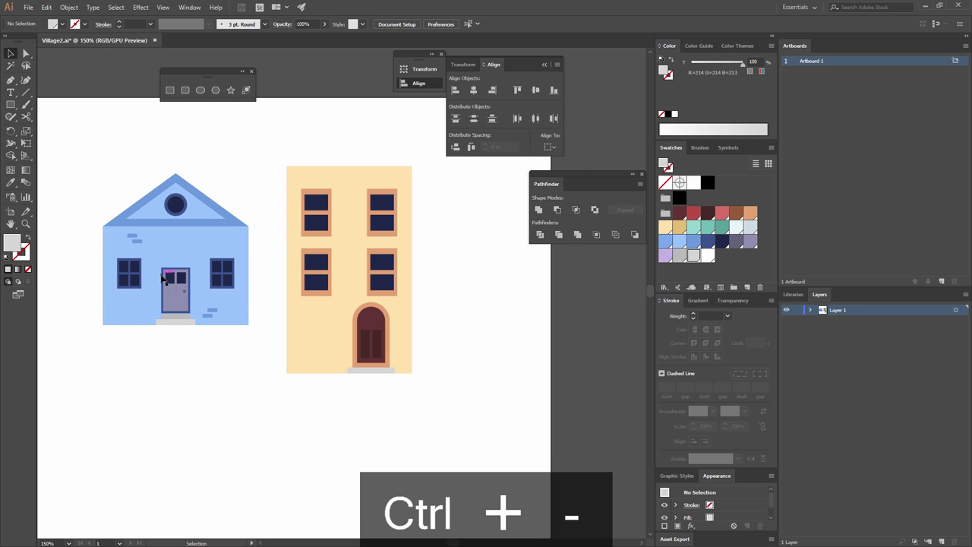
left_click_drag(212, 313, 312, 327)
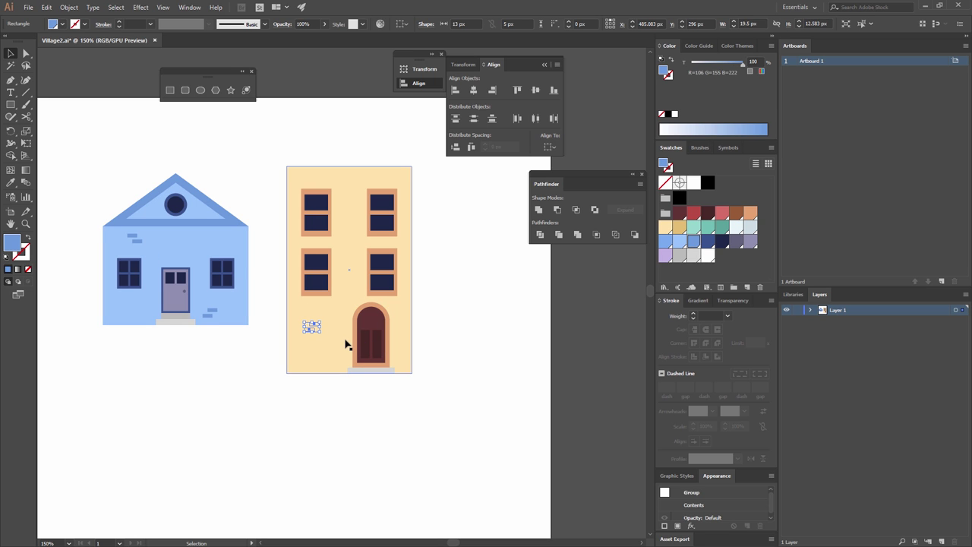
left_click_drag(313, 325, 314, 328)
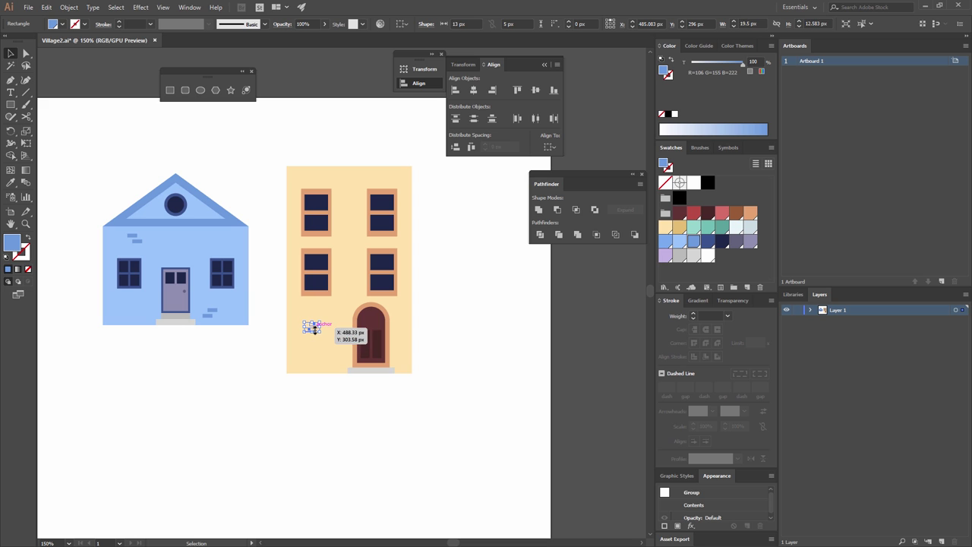
right_click(317, 329)
mouse_move(380, 423)
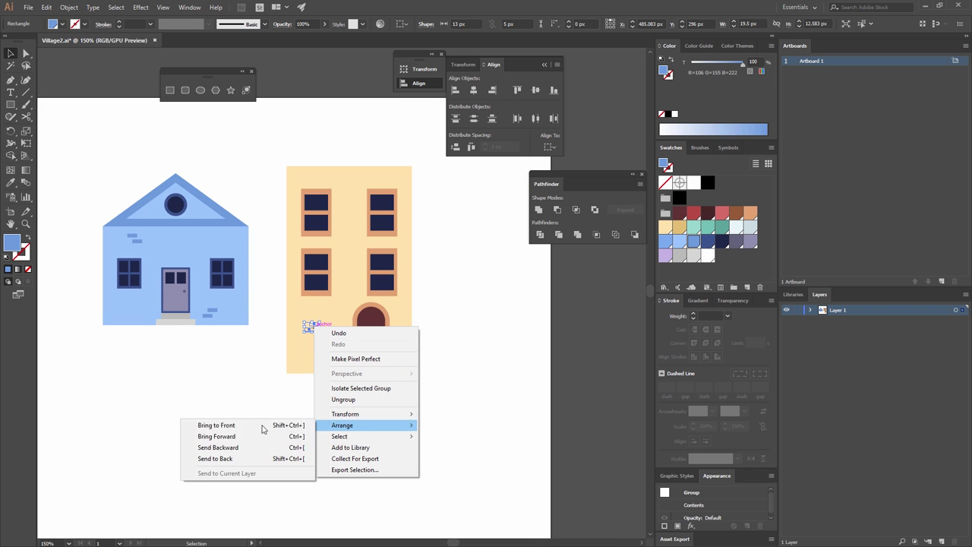
left_click(266, 425)
left_click(271, 449)
- Copy the blue house's upper brick pair between the cream building's top windows and bring it to the front
left_click_drag(137, 239, 350, 198)
right_click(350, 198)
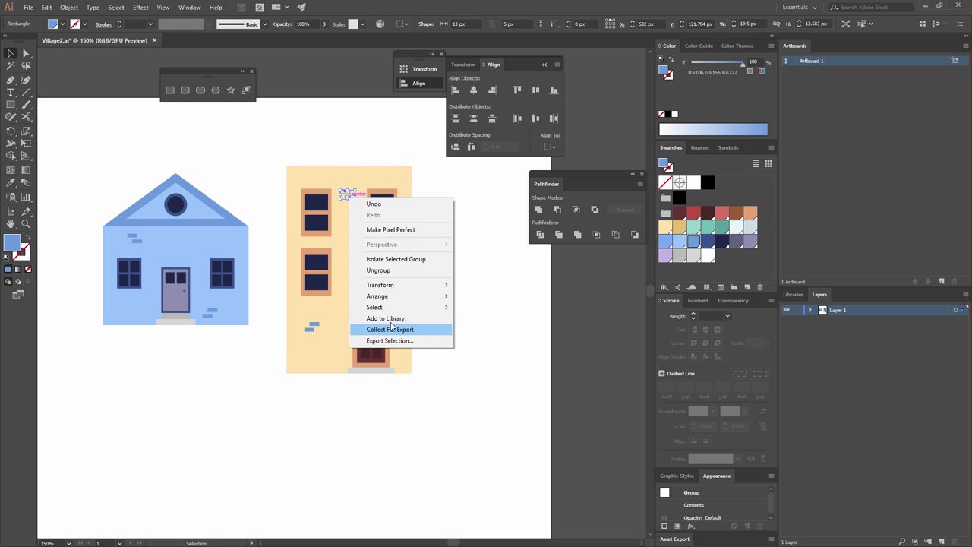
mouse_move(388, 296)
left_click(250, 296)
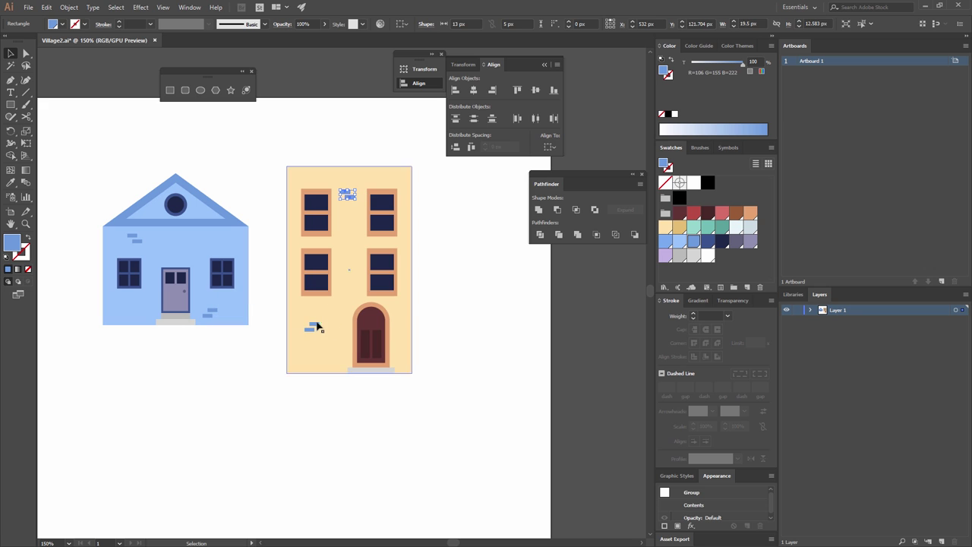
- Recolour both brick pairs on the cream building with the orange-brown sampled from a window frame
left_click(313, 325)
left_click(11, 183)
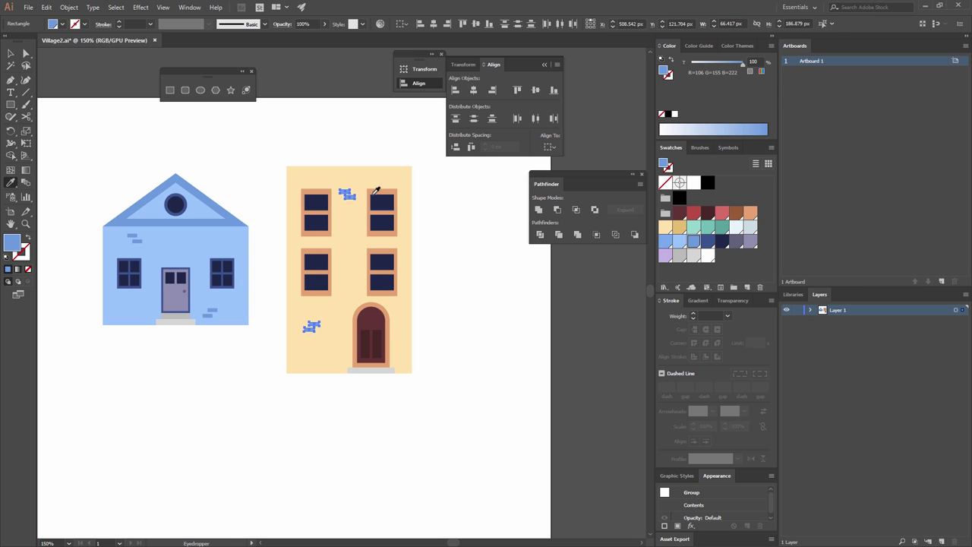
left_click(390, 190)
key("v")
key("ctrl+shift+a")
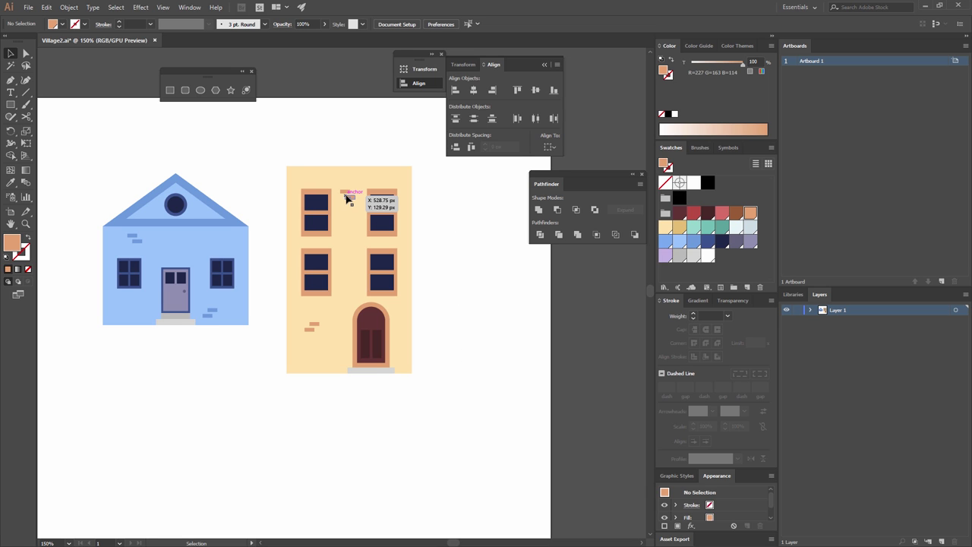
- Draw a 130 × 155 px rectangle to the right of the cream building and fill it with the red swatch
left_click(171, 89)
left_click(475, 300)
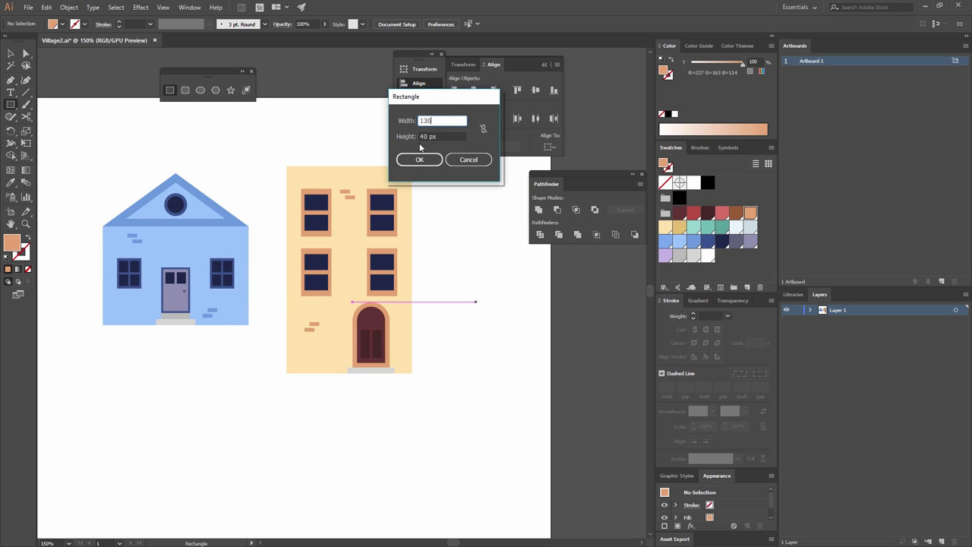
key("Tab")
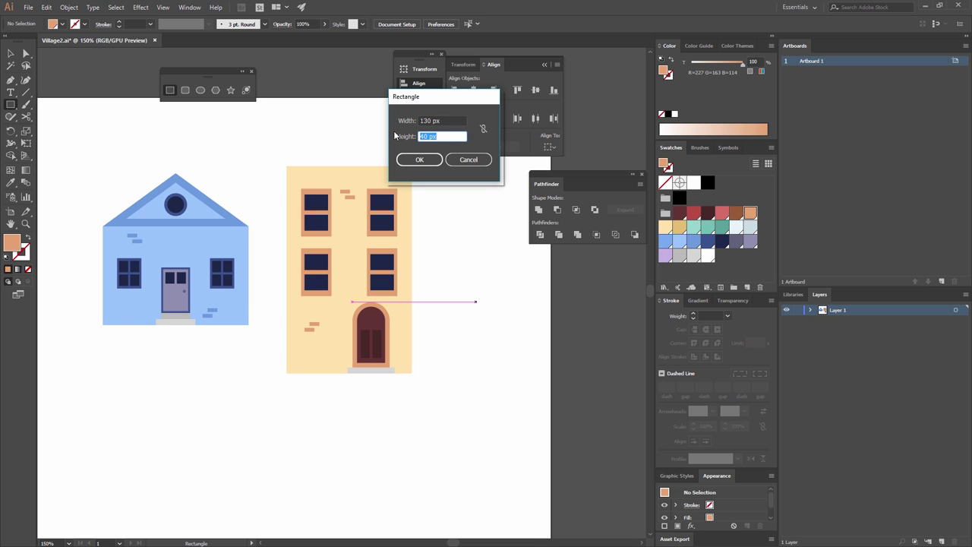
left_click(468, 160)
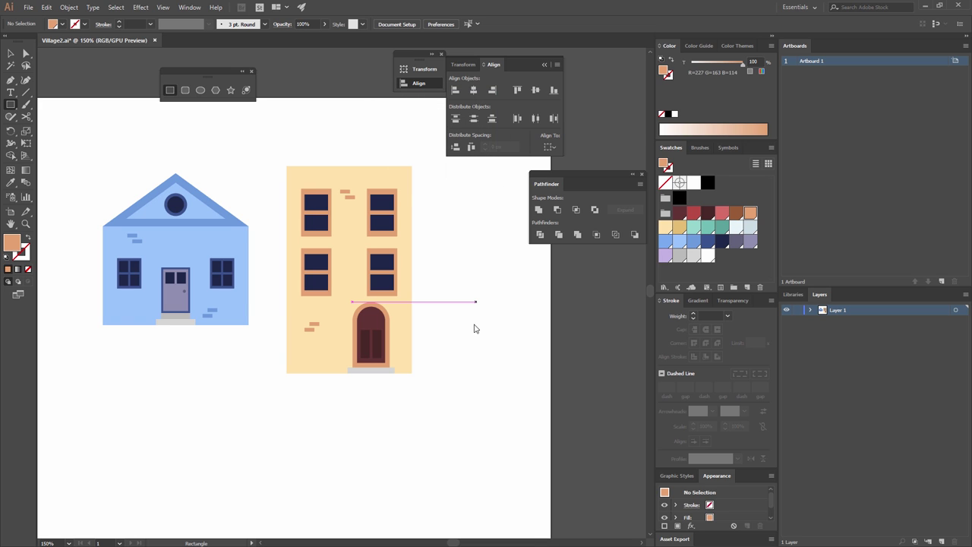
scroll(365, 302, "right", 3)
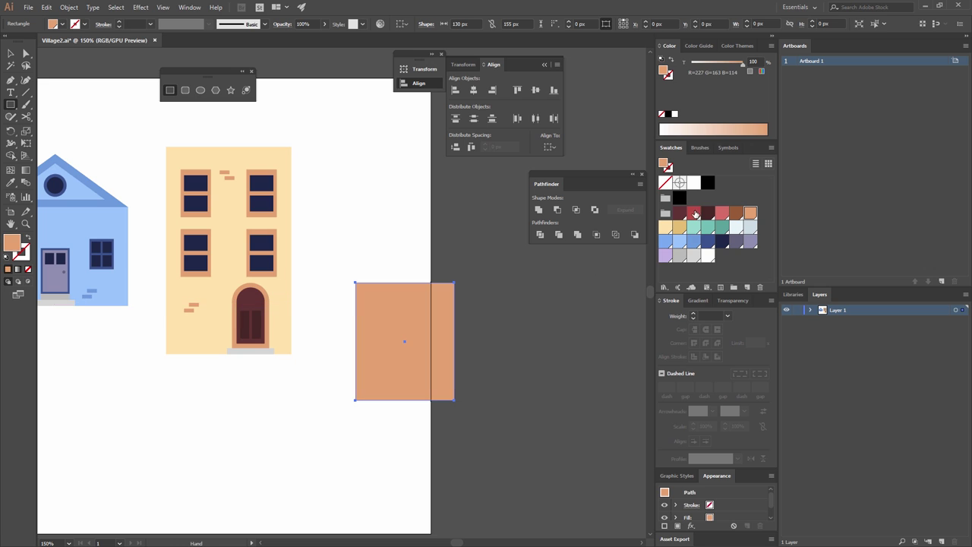
left_click(694, 213)
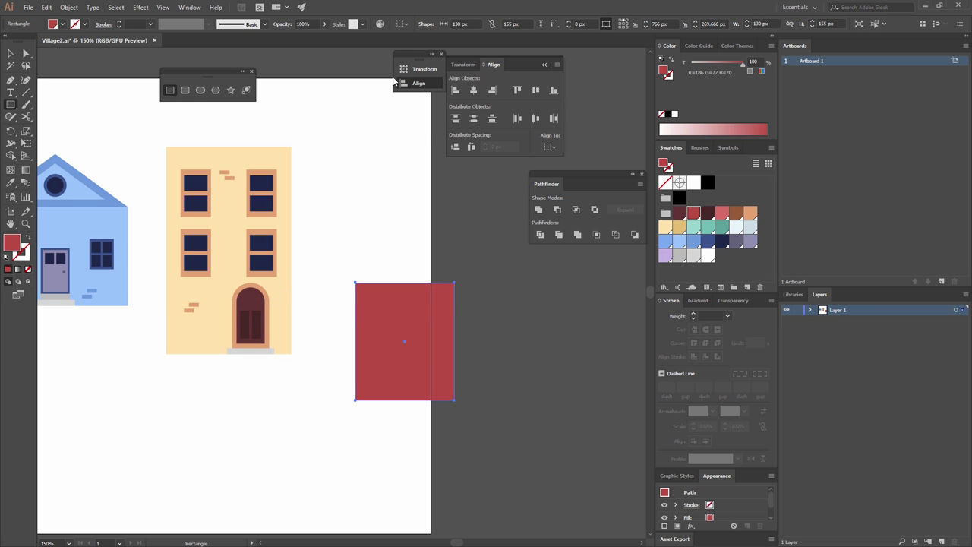
- Create a three-sided red polygon with a 50 px radius above the red rectangle
left_click(215, 91)
left_click(394, 178)
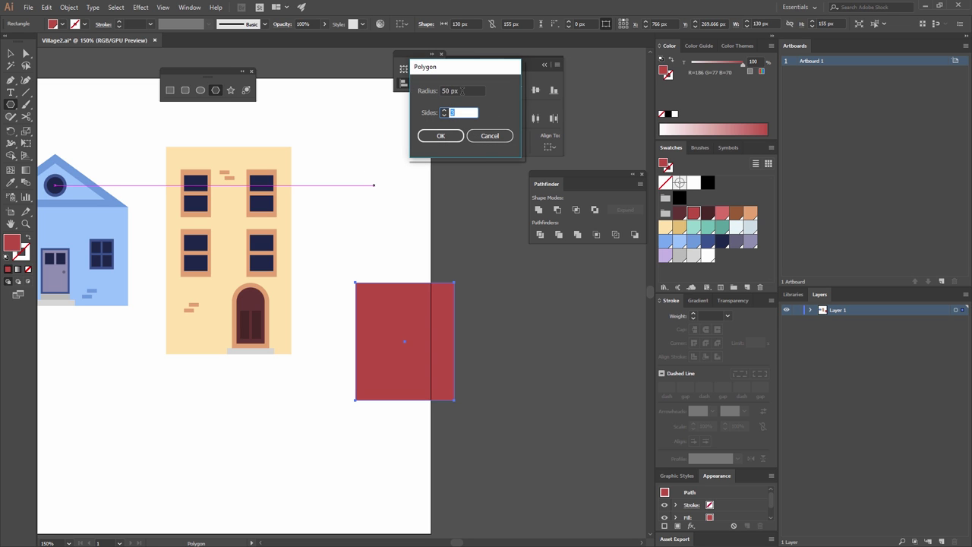
left_click(441, 135)
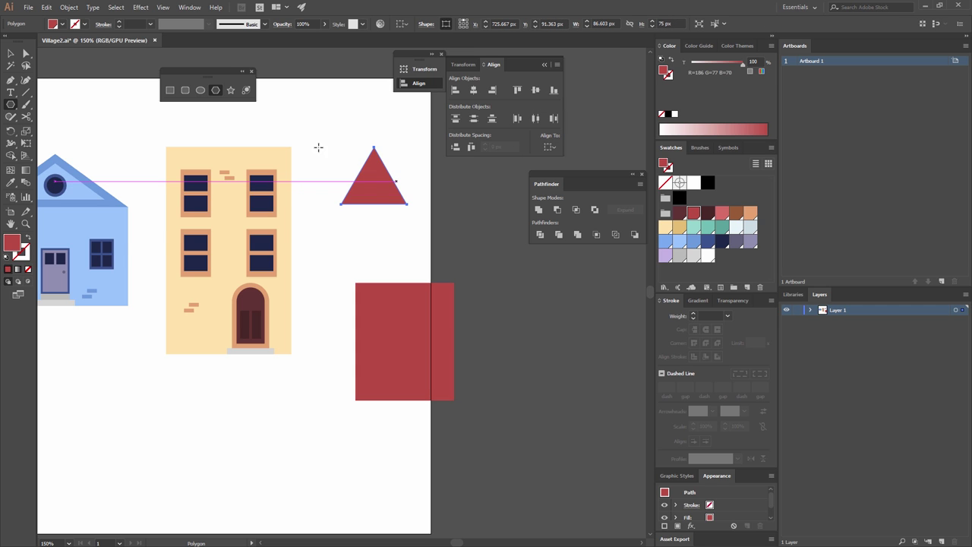
- Resize the red triangle to 130 px wide and 44 px high
key("v")
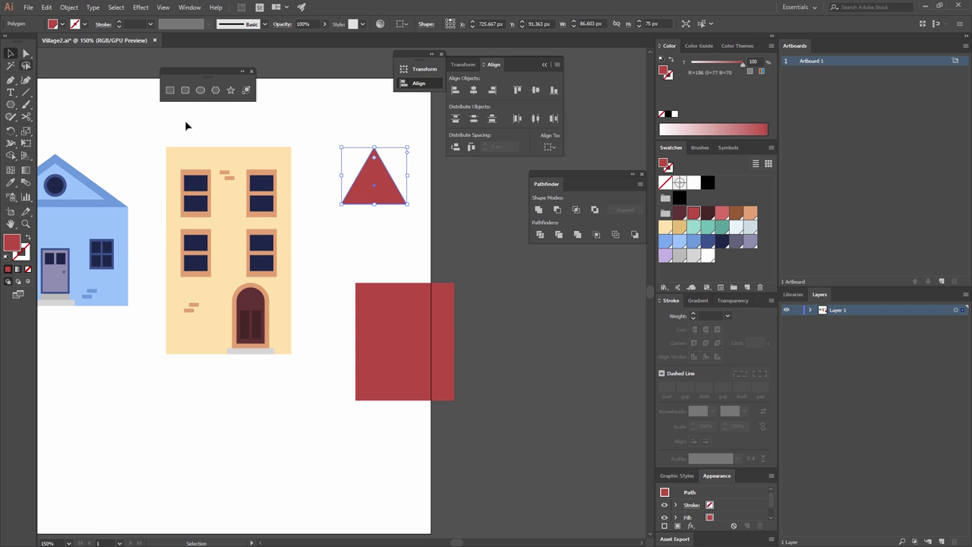
left_click(600, 24)
type("130")
key("Tab")
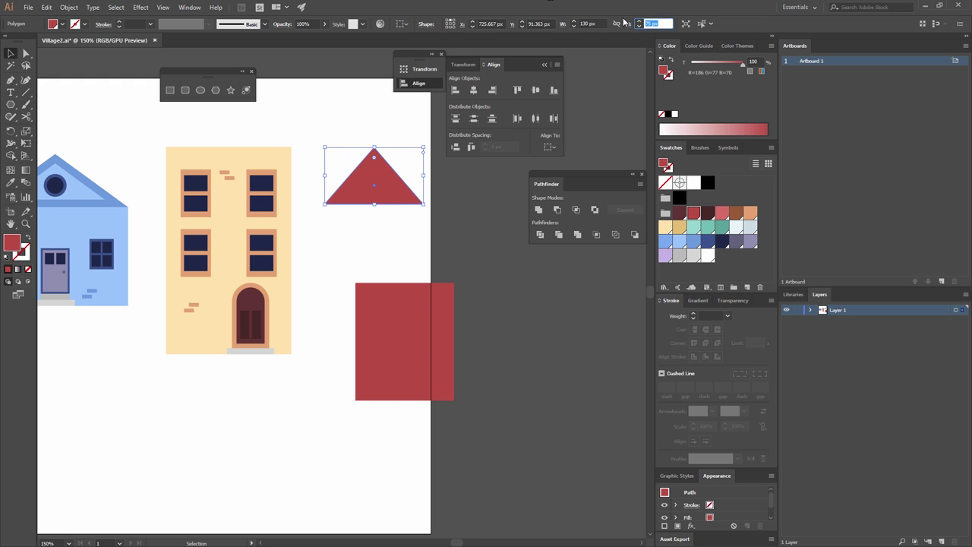
type("44")
left_click(483, 221)
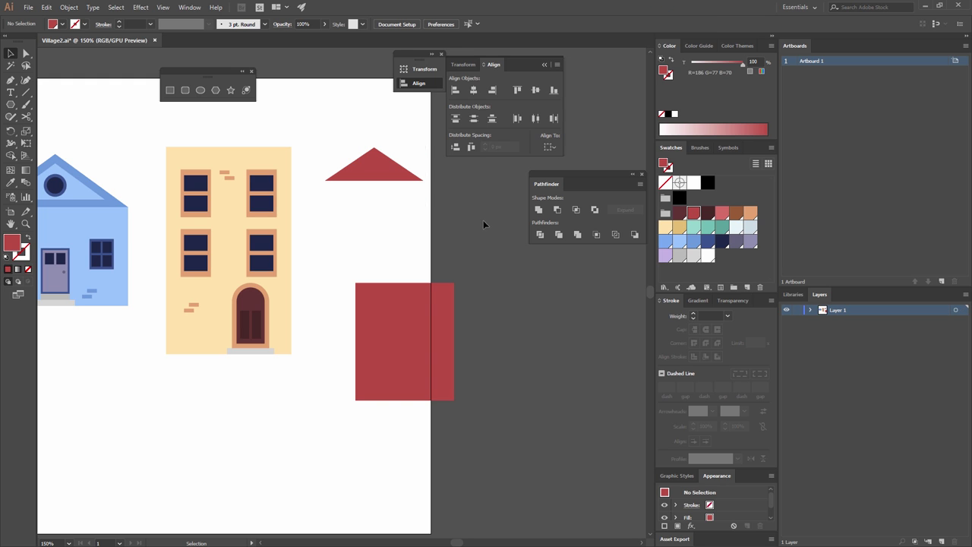
- Centre the triangle on the red rectangle and seat it directly on the rectangle's top edge with 0 px spacing
left_click_drag(346, 148, 414, 342)
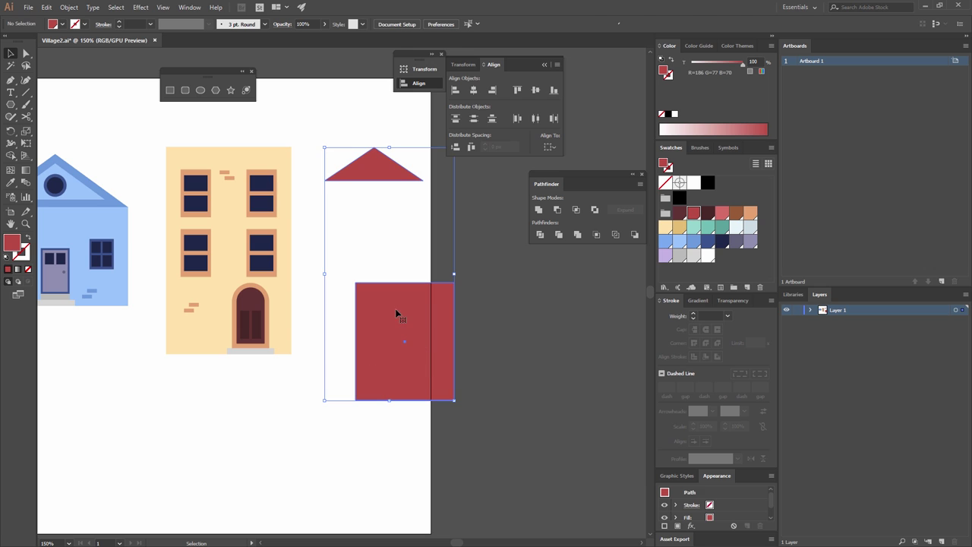
left_click(397, 312)
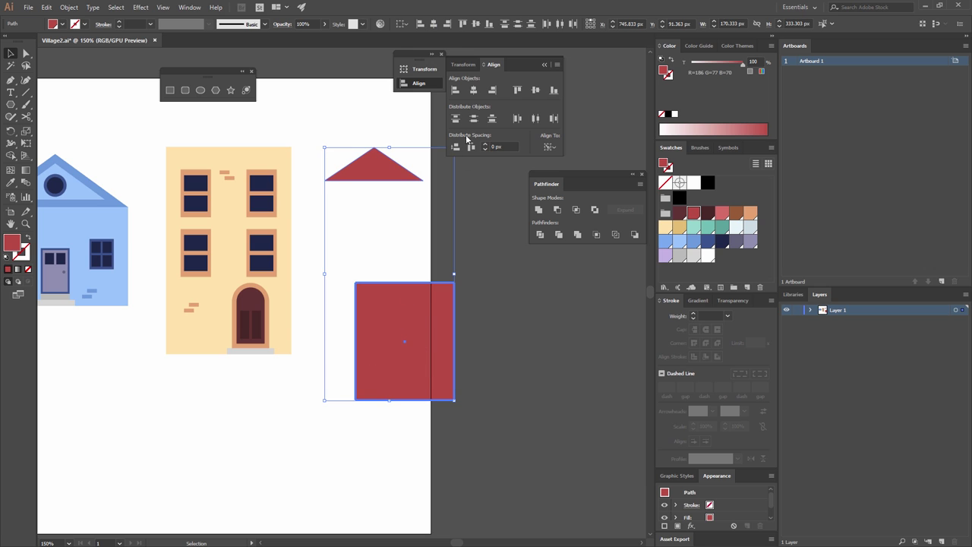
left_click(474, 92)
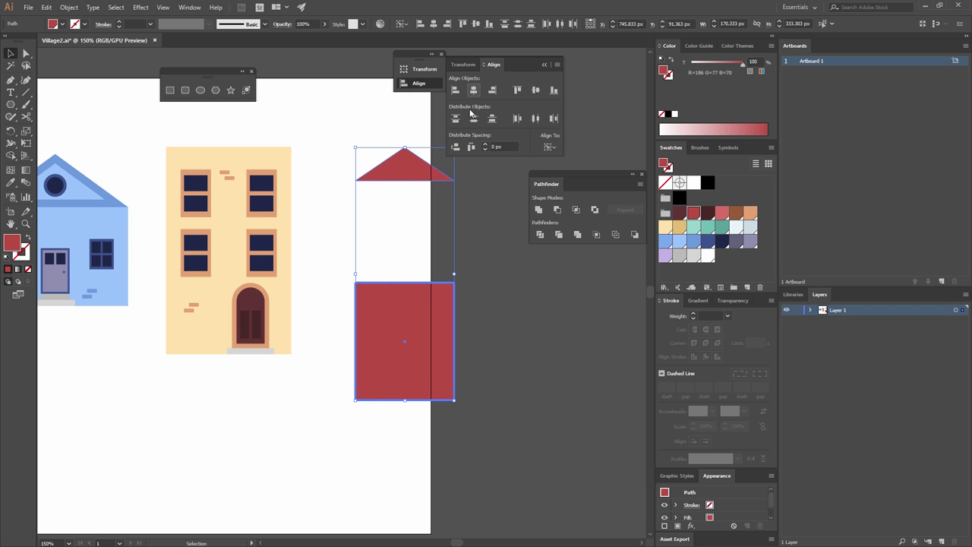
left_click(456, 147)
left_click(472, 267)
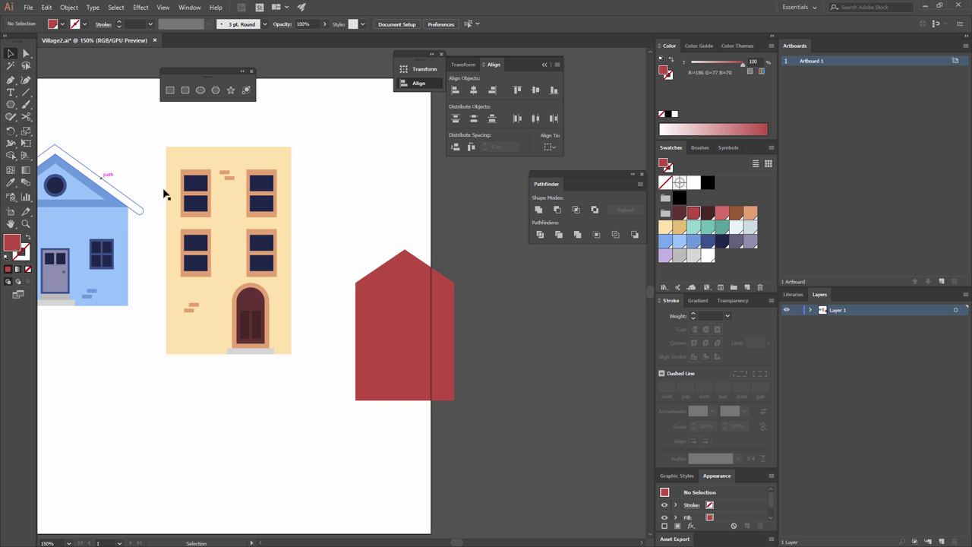
- Offset the gable triangle's path outward by 10 px with Miter joins and a miter limit of 4
left_click(391, 271)
left_click(66, 9)
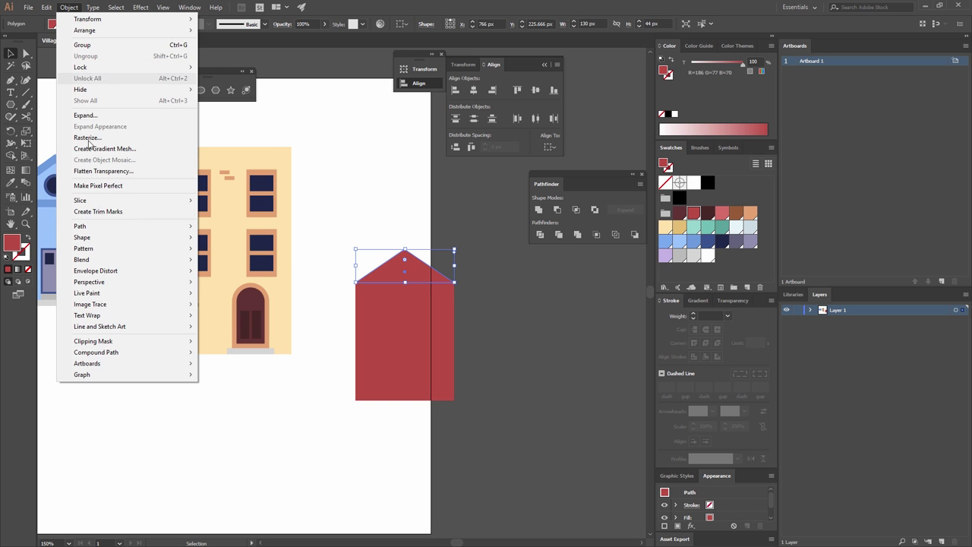
mouse_move(92, 229)
left_click(243, 263)
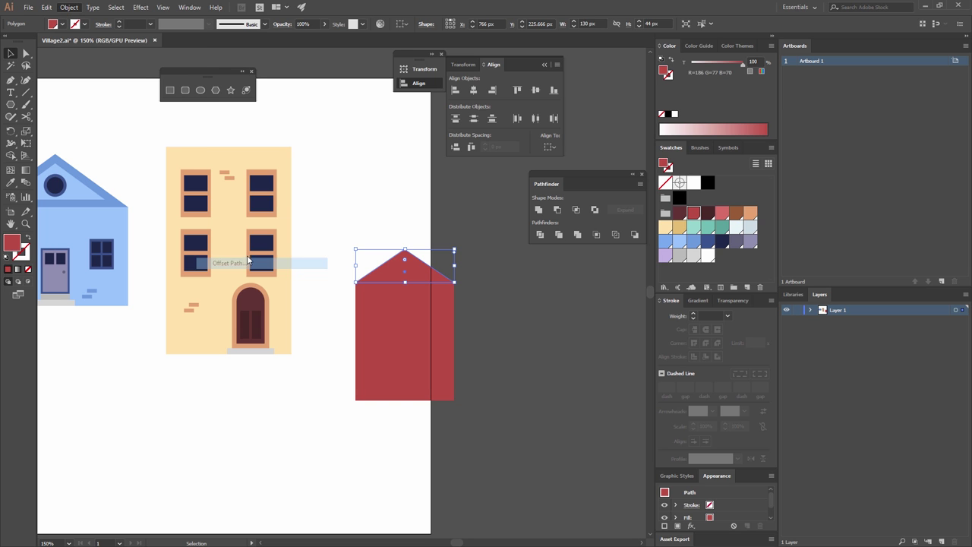
left_click(496, 219)
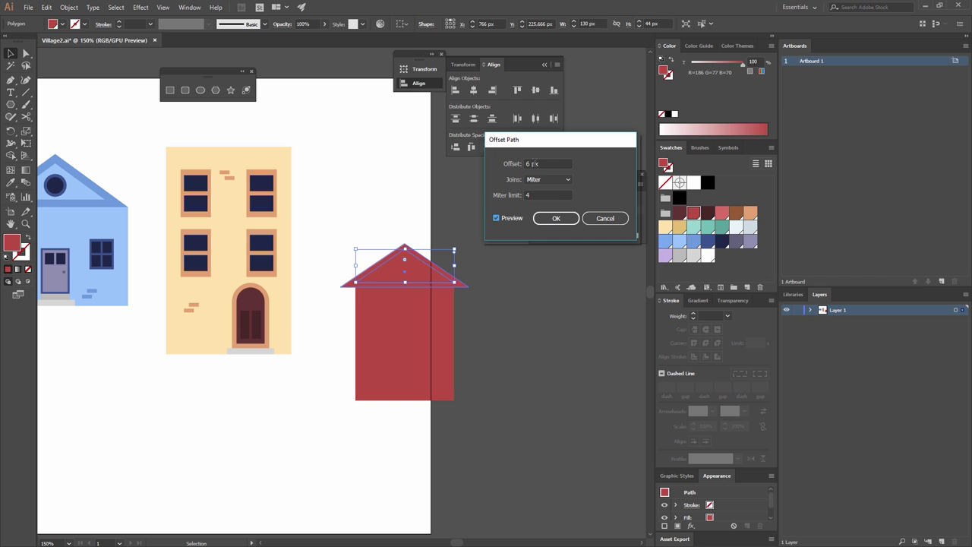
left_click(534, 164)
type("10")
key("Tab")
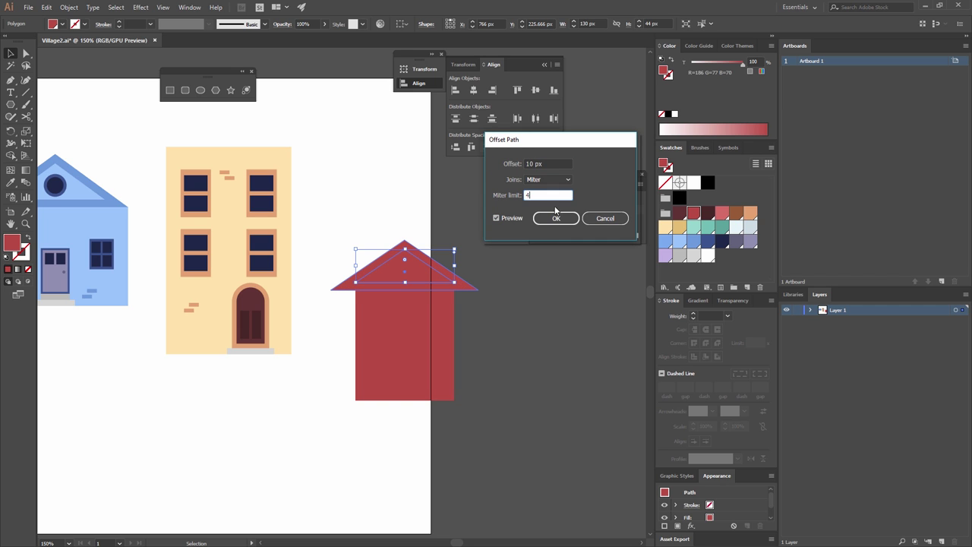
left_click(556, 218)
left_click(521, 288)
- Copy the original inner gable triangle and paste the copy in place in front of the offset roof triangle
left_click(418, 272)
key("a")
key("ctrl+c")
left_click(386, 220)
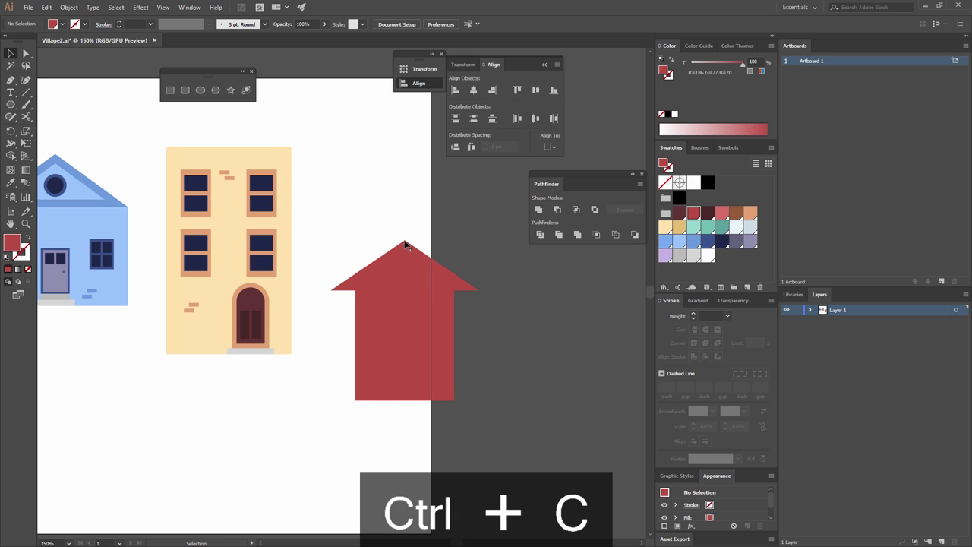
left_click(68, 7)
mouse_move(45, 8)
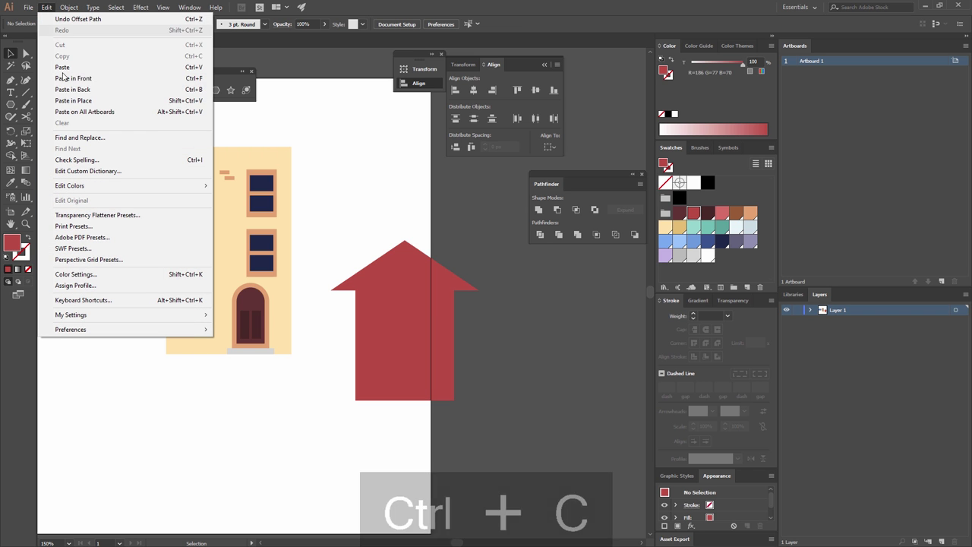
left_click(397, 180)
key("ctrl+shift+v")
- Pull the pasted triangle's two lower corners outward and down, past the lower corners of the offset roof triangle
left_click(25, 56)
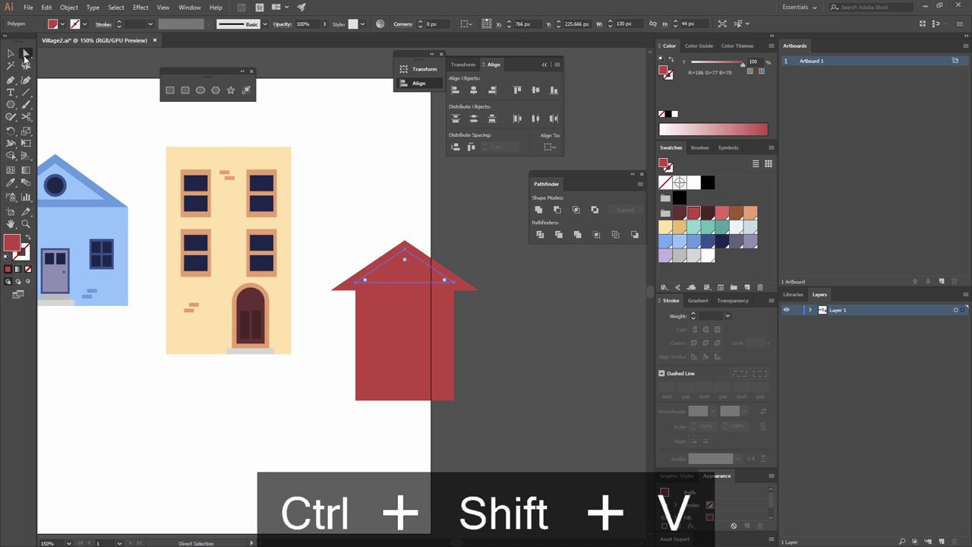
left_click_drag(460, 288, 483, 303)
key("ctrl+z")
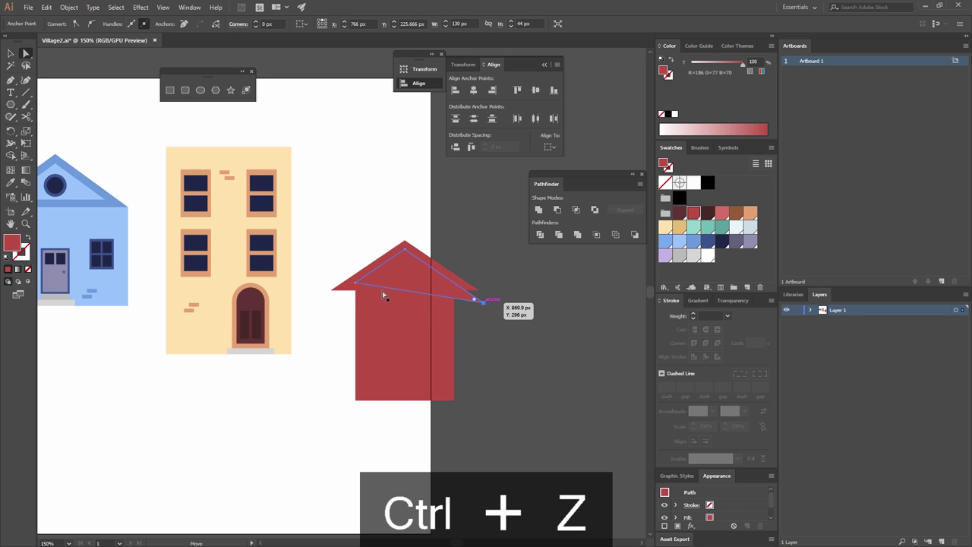
left_click_drag(355, 283, 326, 301)
key("v")
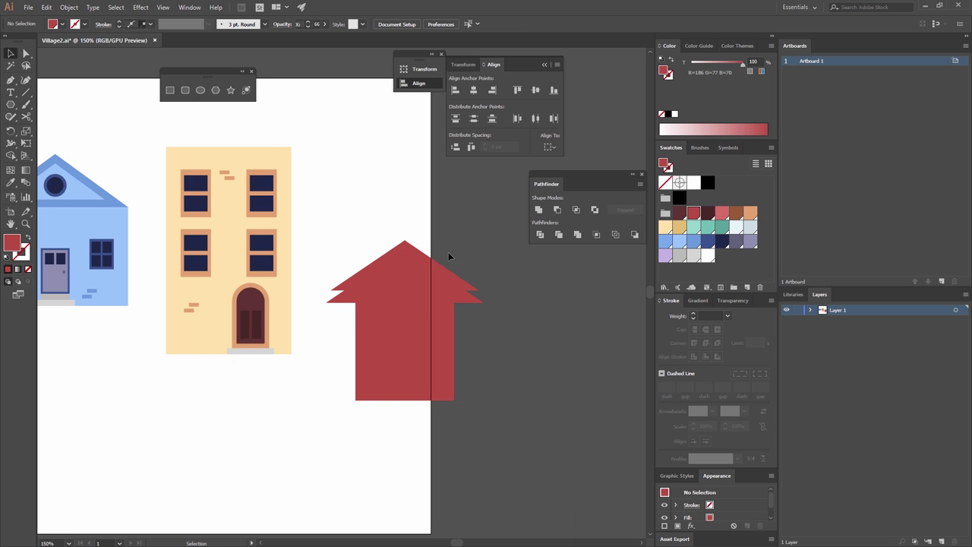
- Subtract the stretched front triangle from the offset triangle to form a sloped roof strip over the red house
left_click(436, 267)
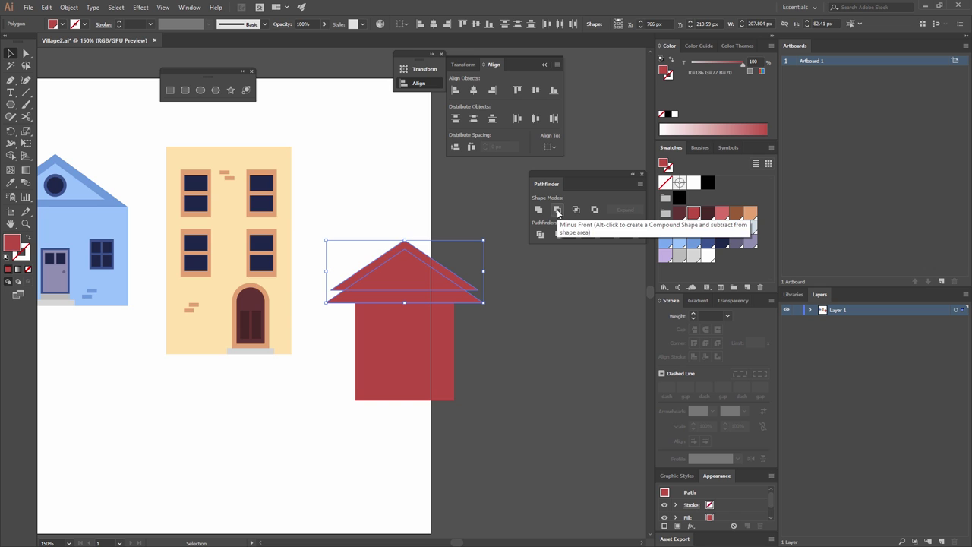
left_click(482, 313)
left_click(476, 286)
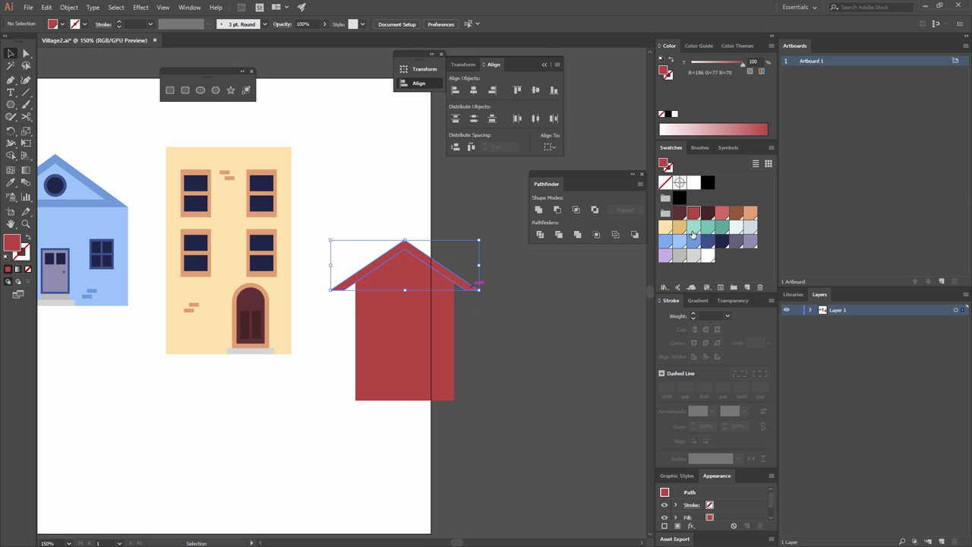
- Fill the sloped roof strip with white and fully round its two lower ends
left_click(709, 257)
left_click(512, 289)
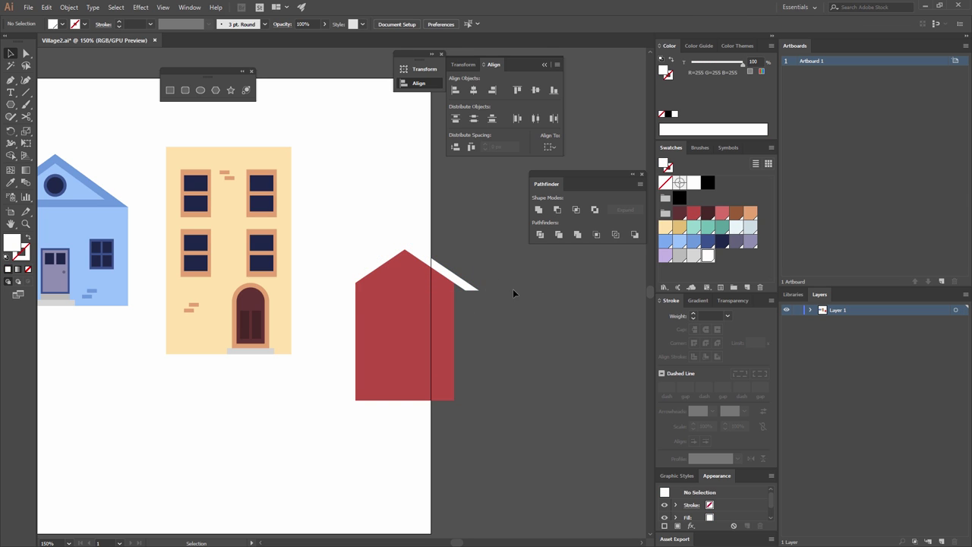
key("a")
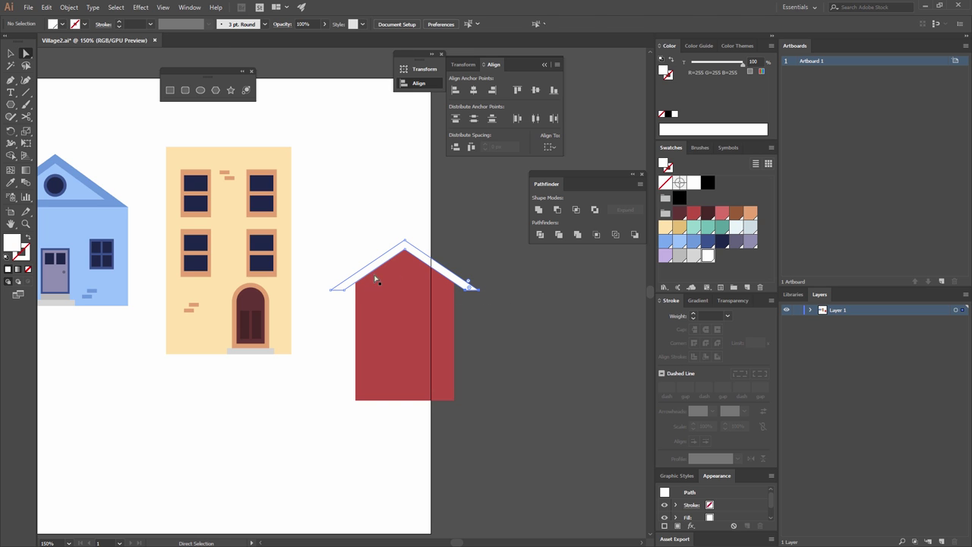
left_click(338, 290)
left_click_drag(347, 299, 343, 288)
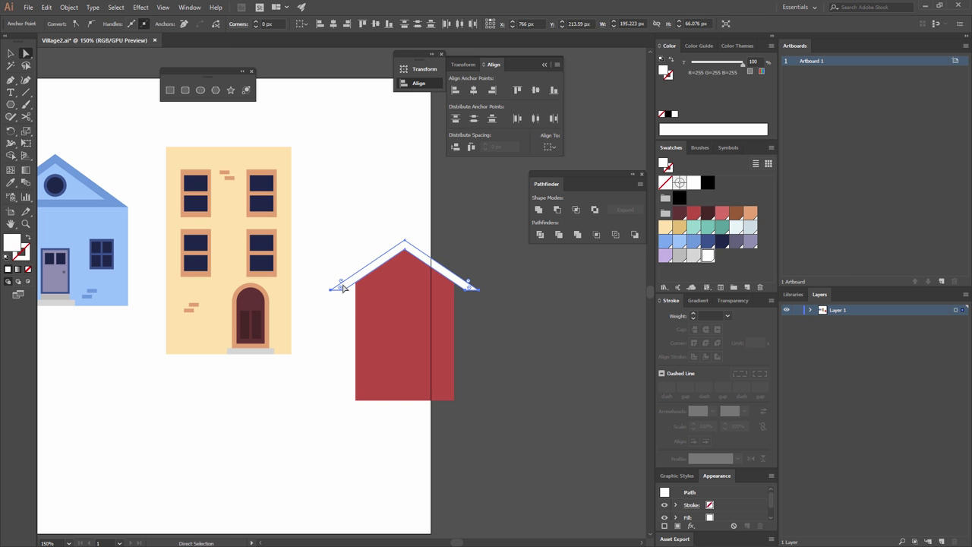
left_click(487, 317)
key("v")
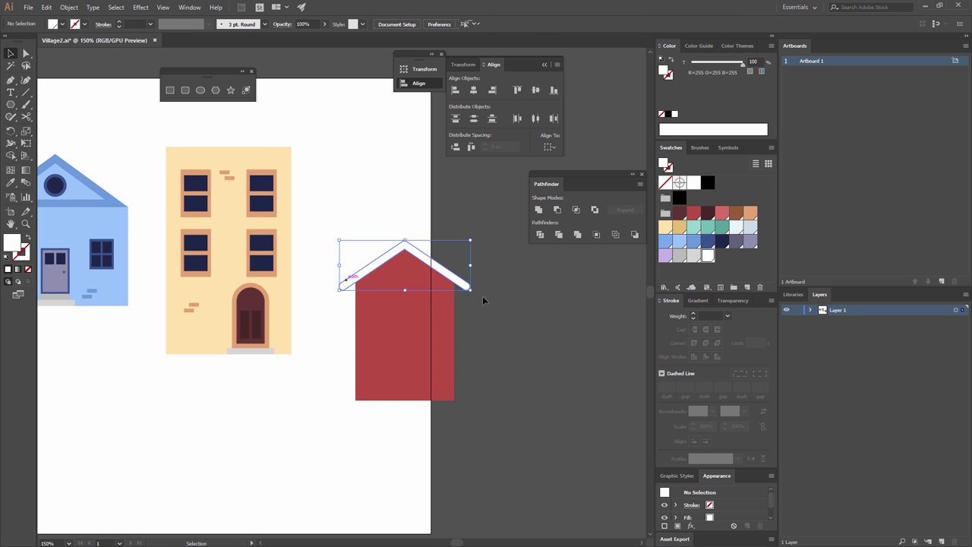
- Unite the red house body with its gable triangle and fill the merged shape with the lighter red swatch (R=214 G=111 B=104)
left_click(428, 305)
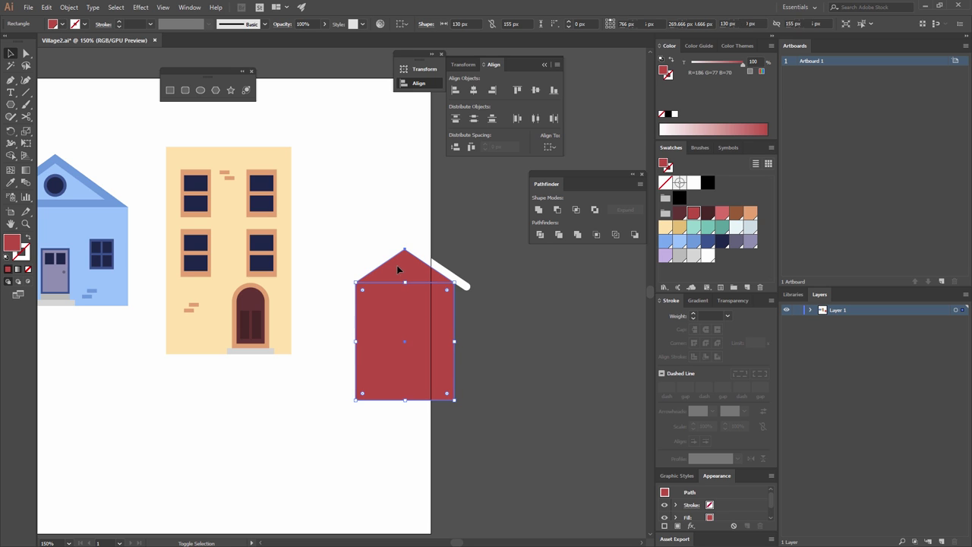
left_click(464, 278, "shift")
left_click(474, 276, "shift")
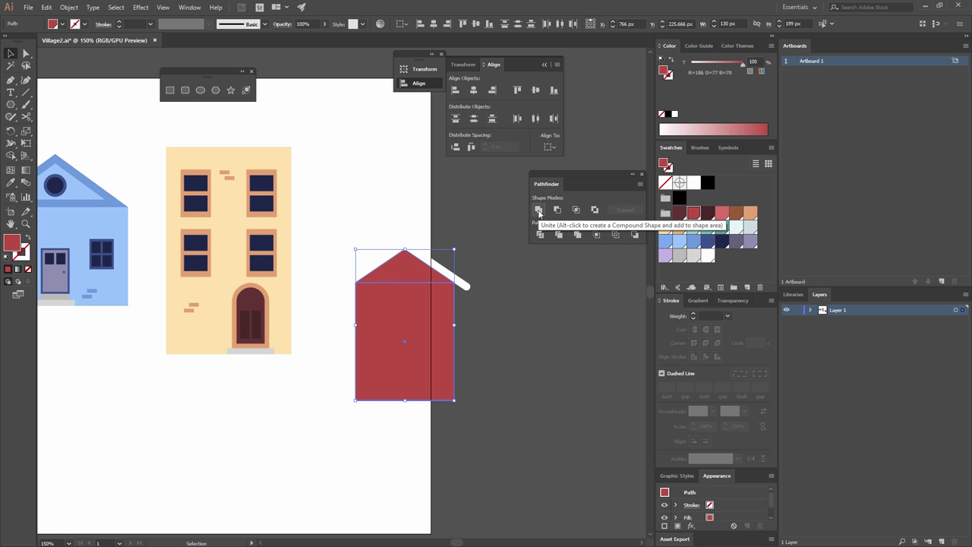
left_click(539, 210)
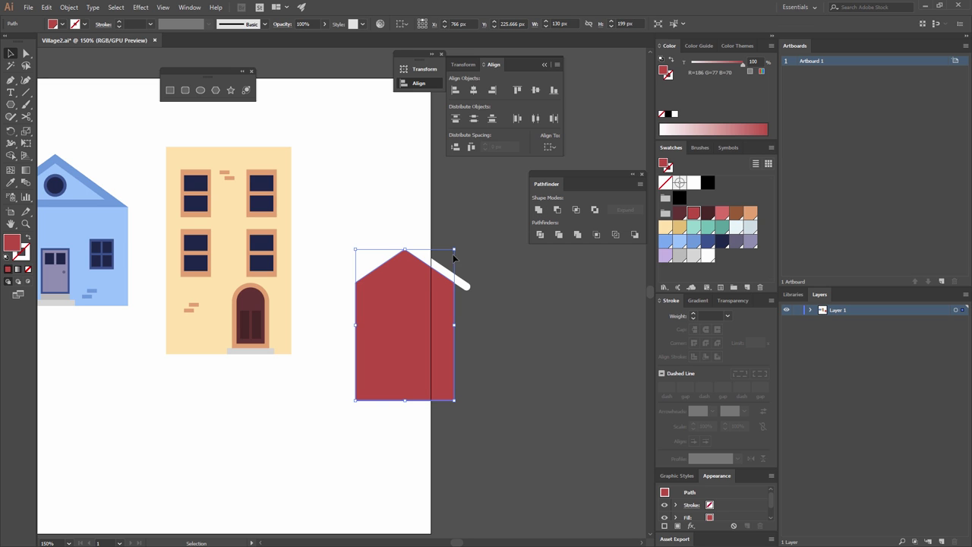
left_click(720, 213)
left_click(535, 326)
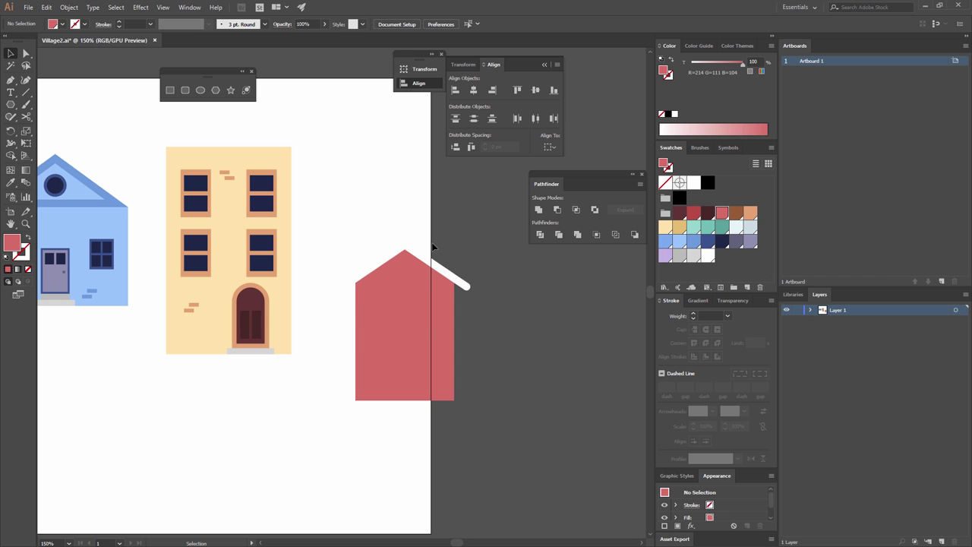
- Draw a 35 × 52 px rectangle on the upper part of the house as a window frame and fill it white
left_click(170, 90)
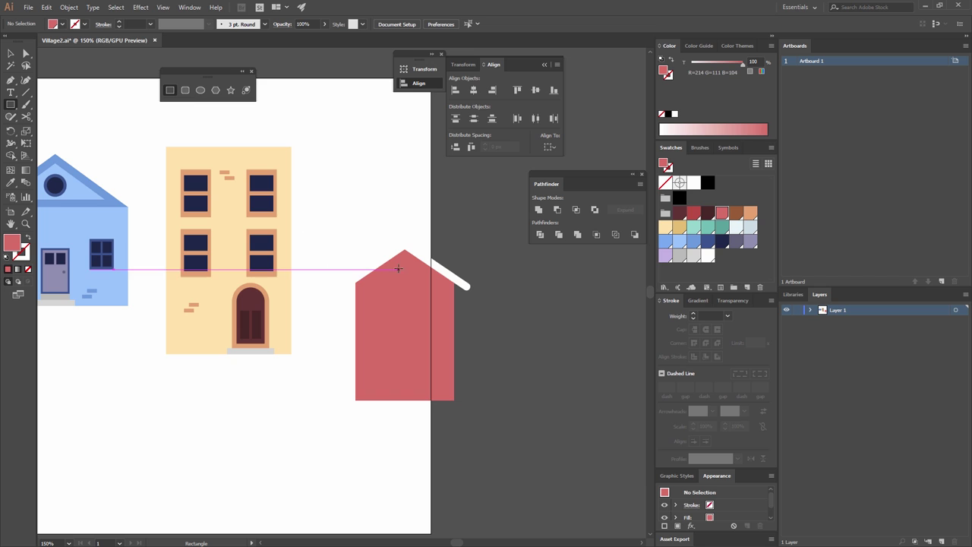
left_click(372, 209)
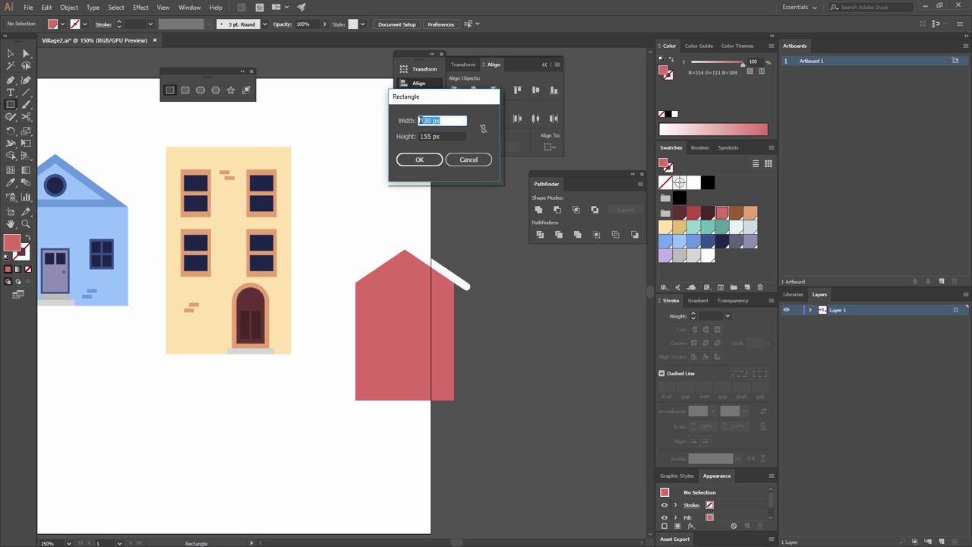
type("52")
key("Tab")
type("52")
key("Tab")
type("35")
left_click(419, 159)
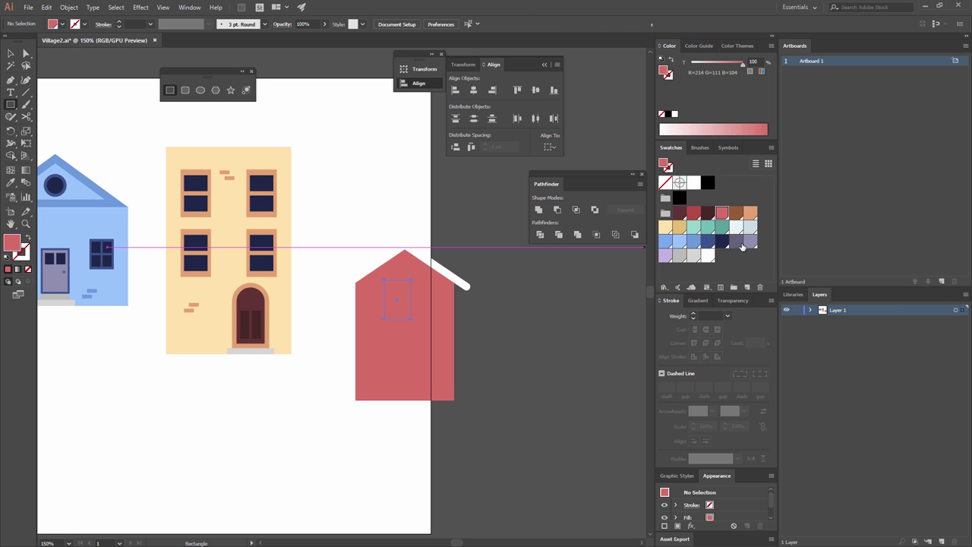
left_click(708, 256)
key("v")
left_click(374, 178)
- Draw a 13.7 × 13.7 px square above the window frame as a pane and fill it dark navy (R=30 G=40 B=74)
key("ctrl+equal")
key("ctrl+equal")
key("ctrl+equal")
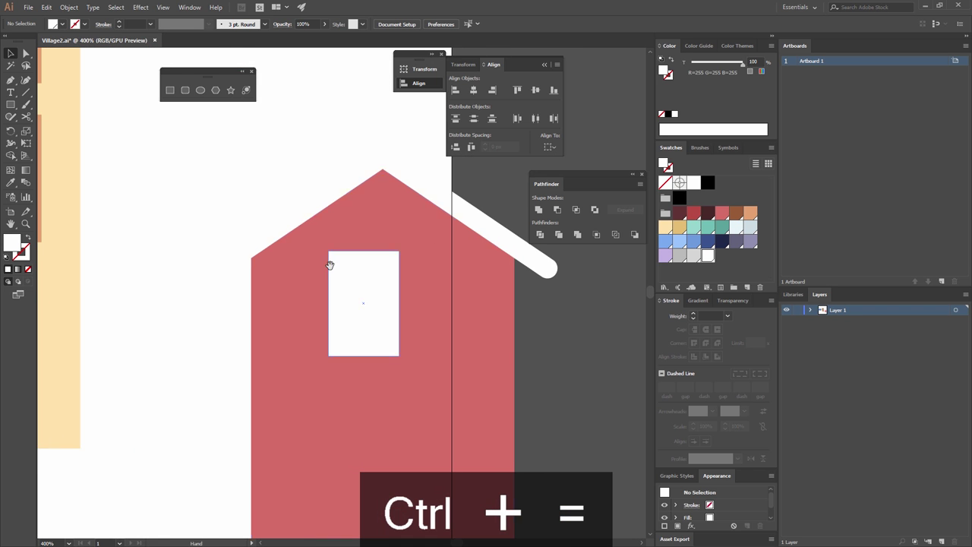
left_click(170, 90)
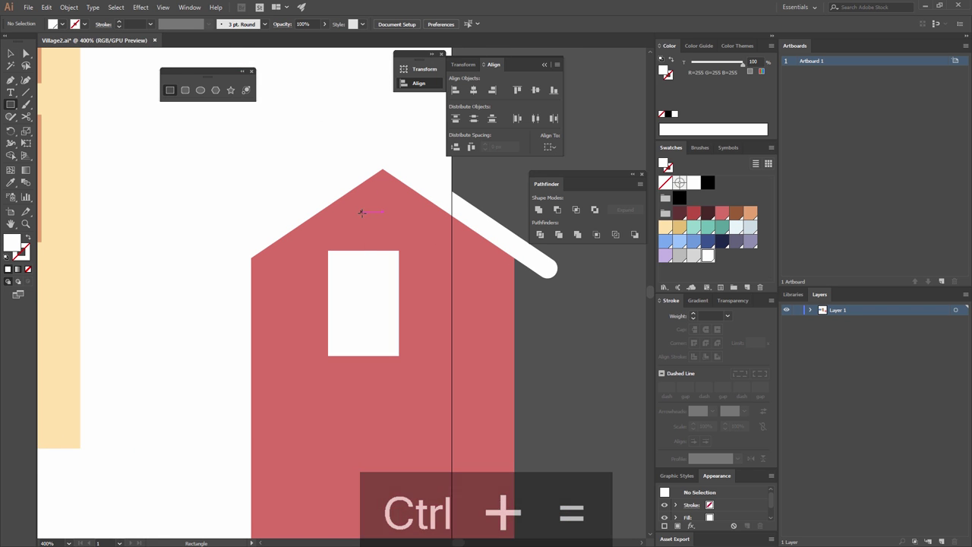
left_click(362, 212)
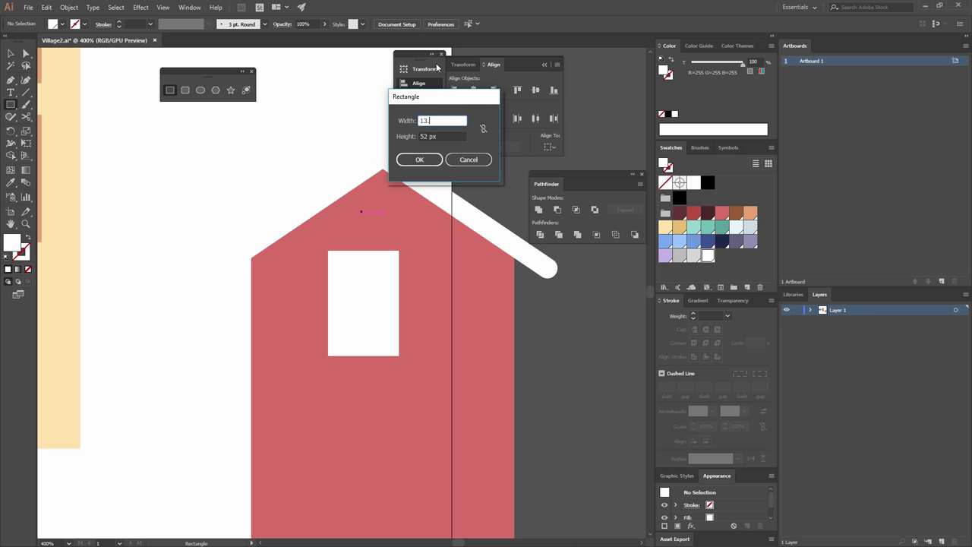
key("Tab")
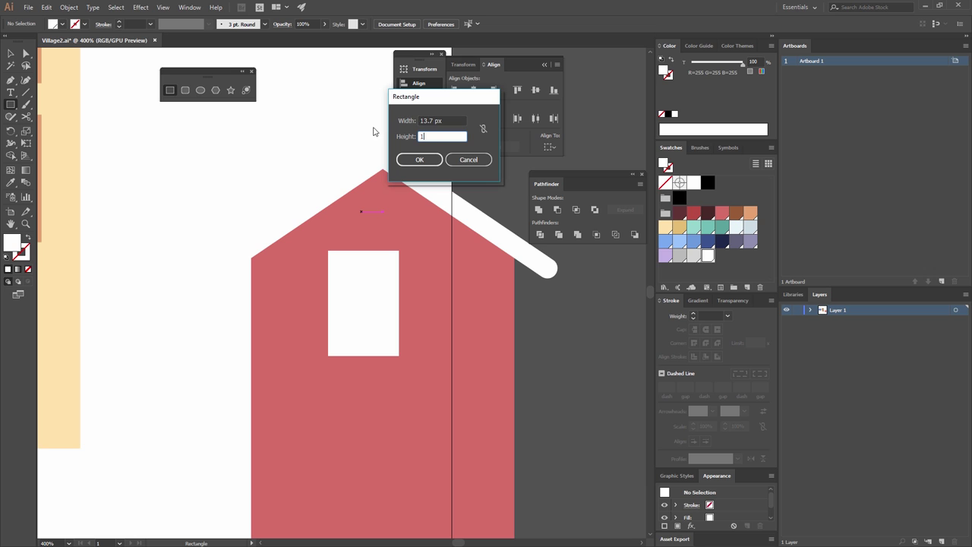
type("13.7")
key("Escape")
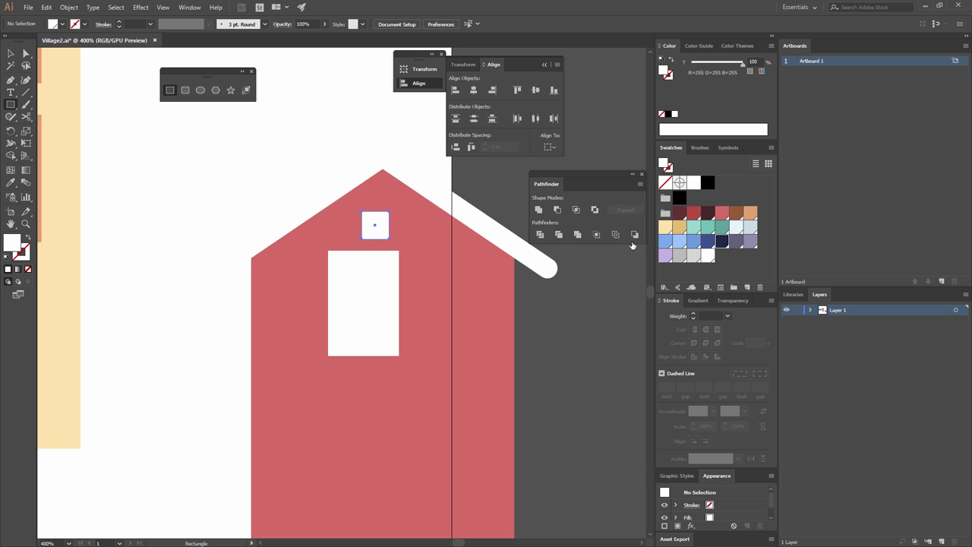
left_click(724, 243)
key("v")
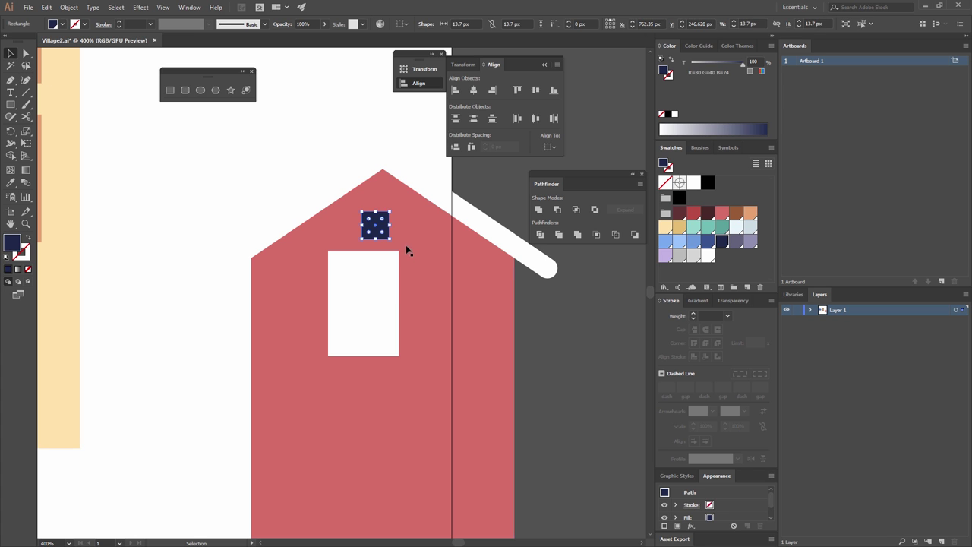
- Place the navy pane on the white frame and duplicate it into two columns and three rows of evenly spaced panes
left_click_drag(375, 235, 385, 302)
key("ctrl+g")
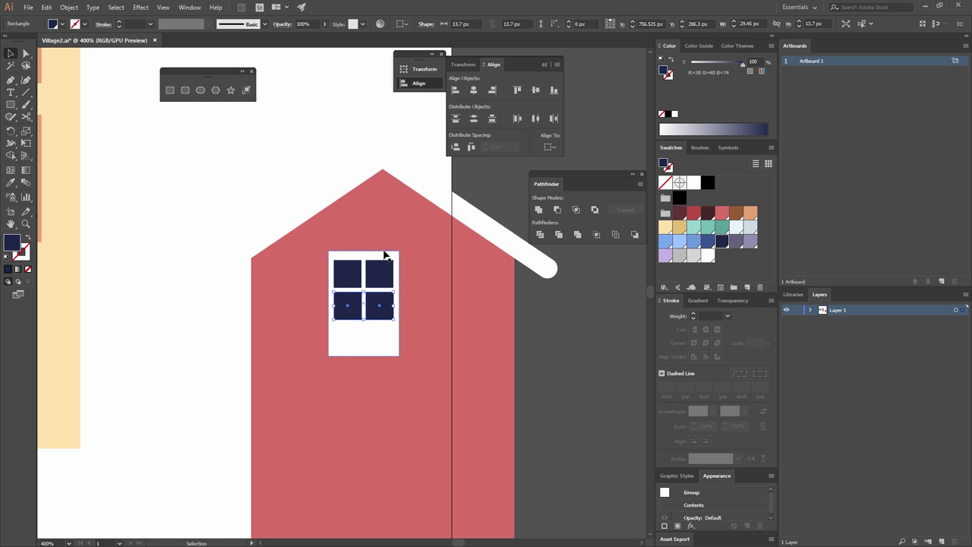
key("ctrl+d")
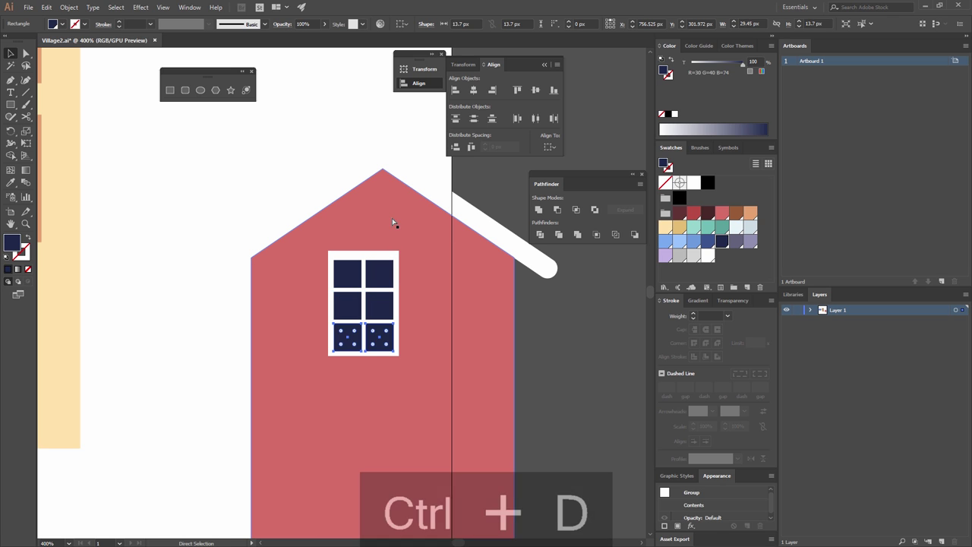
- Group the six navy panes and centre them horizontally and vertically on the white window frame
left_click(363, 312, "shift")
left_click(383, 279, "shift")
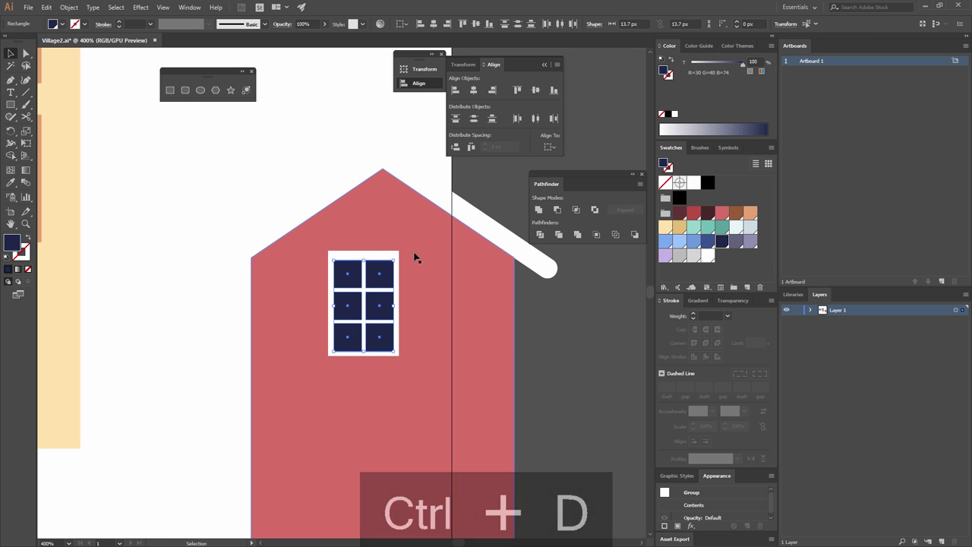
key("ctrl+g")
left_click(390, 253, "shift")
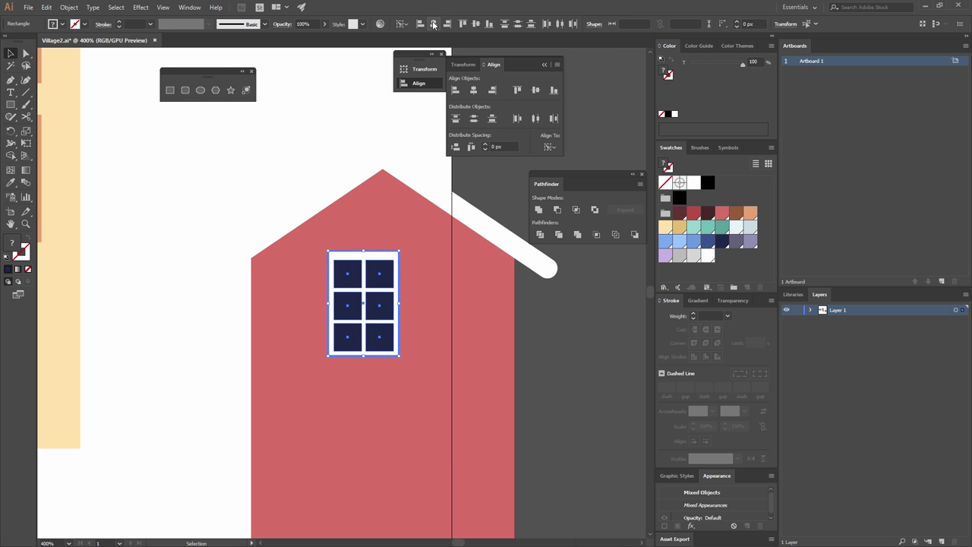
left_click(477, 24)
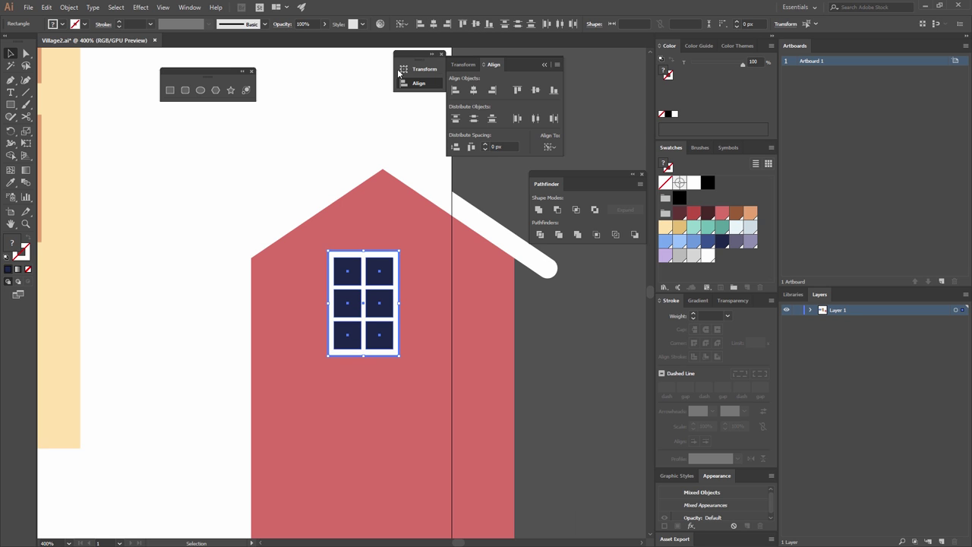
left_click(338, 121)
- Group the panes with their white frame and place a copy of the window level with it on the house's right side
left_click(390, 265)
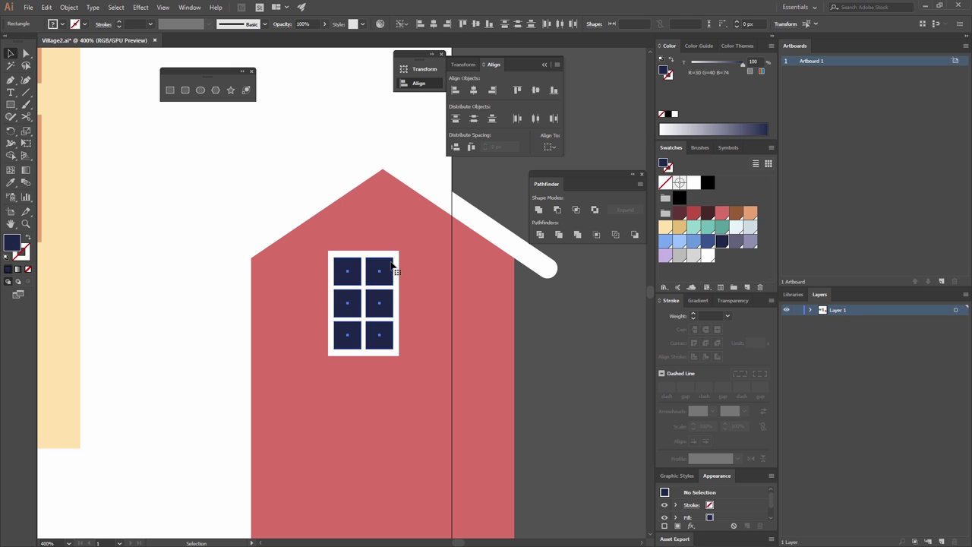
left_click(401, 270, "shift")
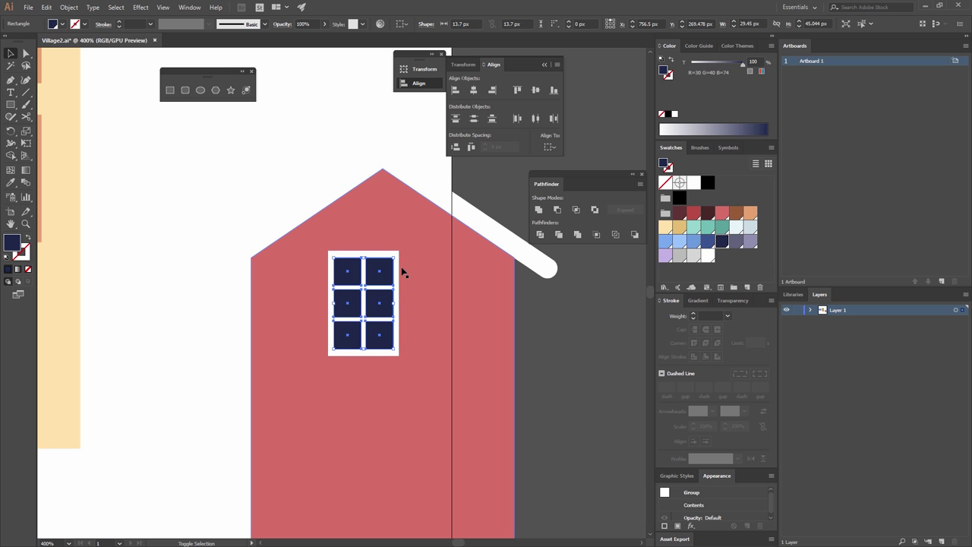
left_click(427, 270, "shift")
key("ctrl+g")
left_click_drag(382, 301, 456, 325)
key("ctrl+shift+a")
- Copy the upper-left window straight down to the lower floor and group all three windows
left_click_drag(405, 347, 357, 254)
left_click(289, 250)
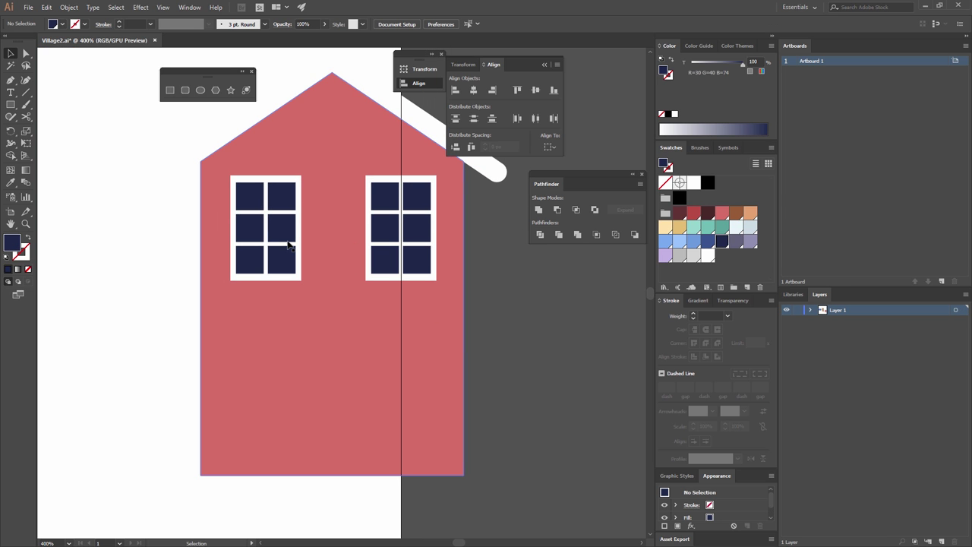
left_click_drag(289, 257, 299, 370)
left_click(289, 255, "shift")
left_click(409, 239, "shift")
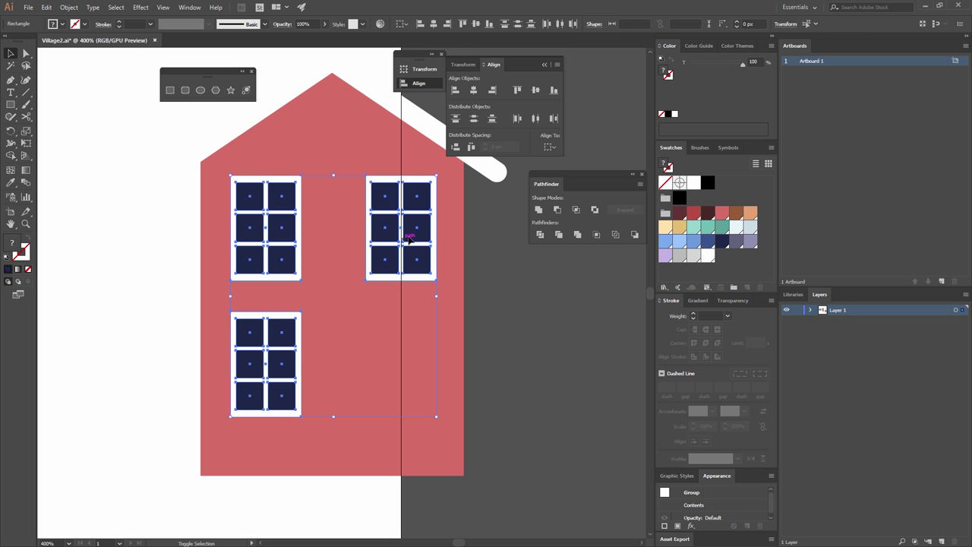
key("ctrl+g")
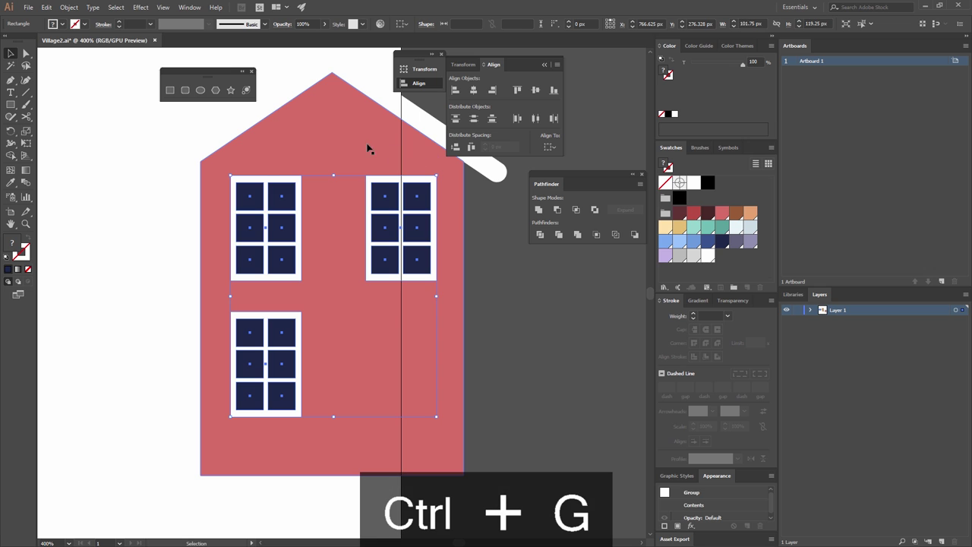
- Centre the group of three windows horizontally on the red house body
left_click(343, 156, "shift")
key("ctrl+g")
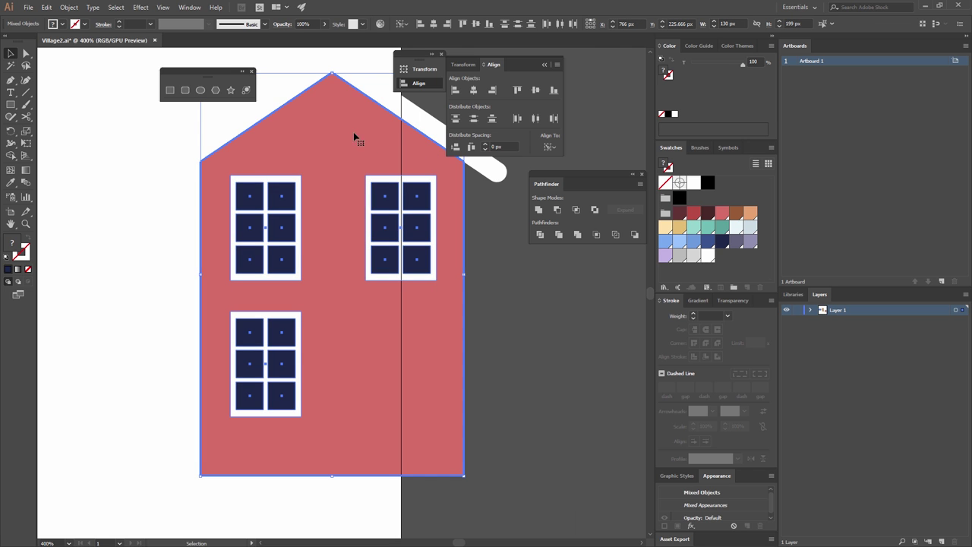
left_click(475, 89)
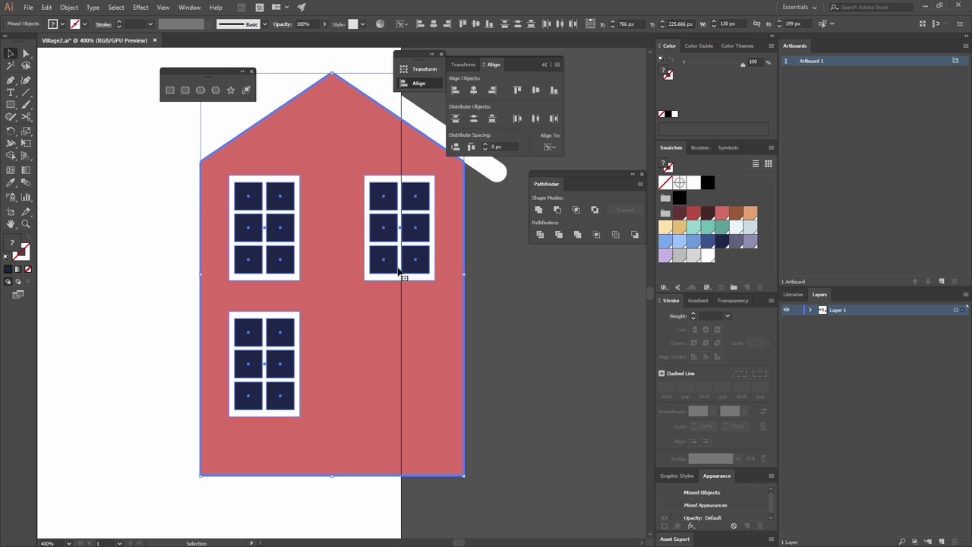
left_click(507, 332)
- Draw a 37 px tall upright navy rectangle as a chimney over the left slope of the house's gable
scroll(297, 223, "up", 5)
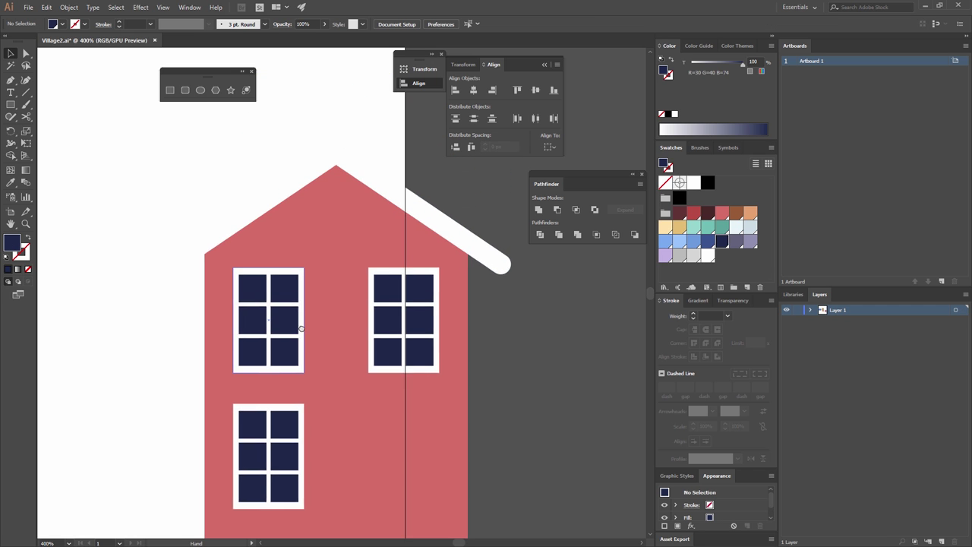
left_click(170, 89)
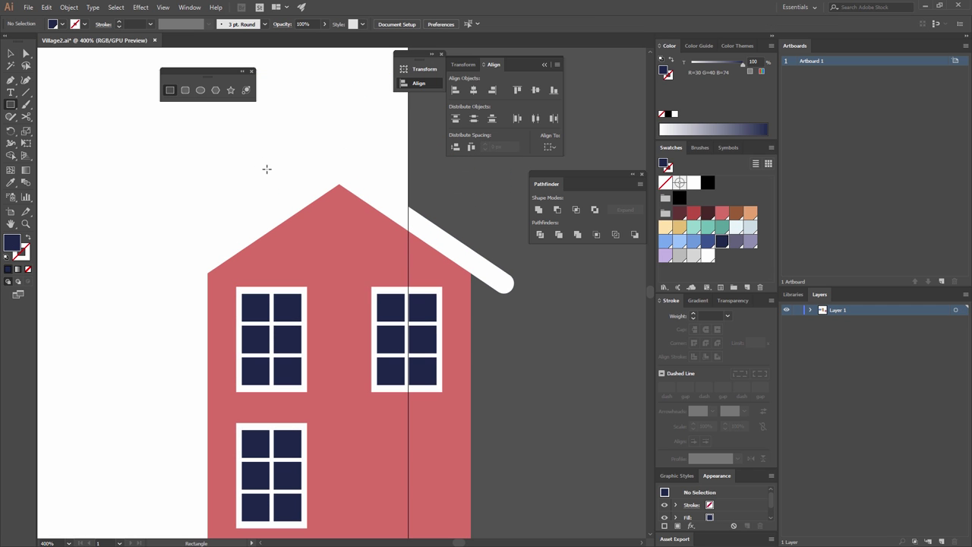
left_click(351, 159)
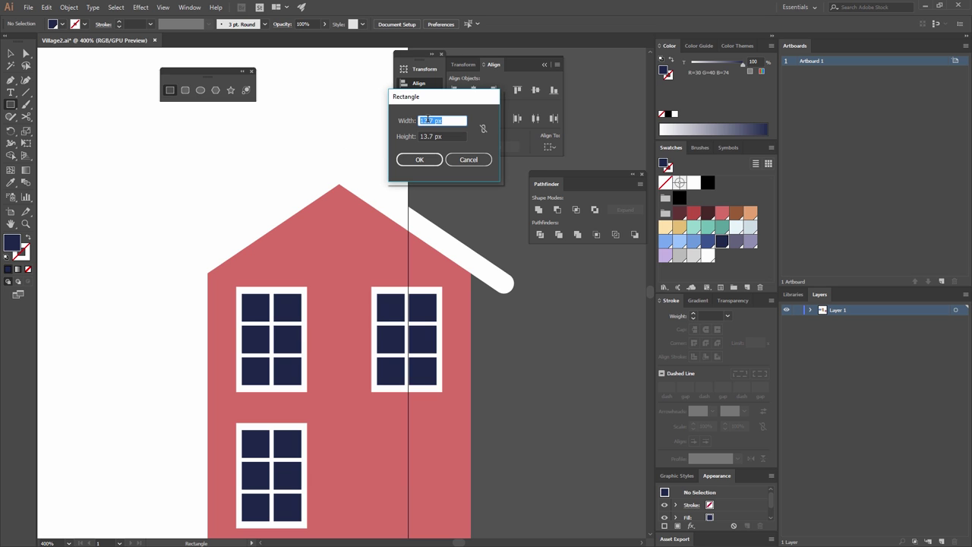
key("Tab")
type("37")
left_click(418, 159)
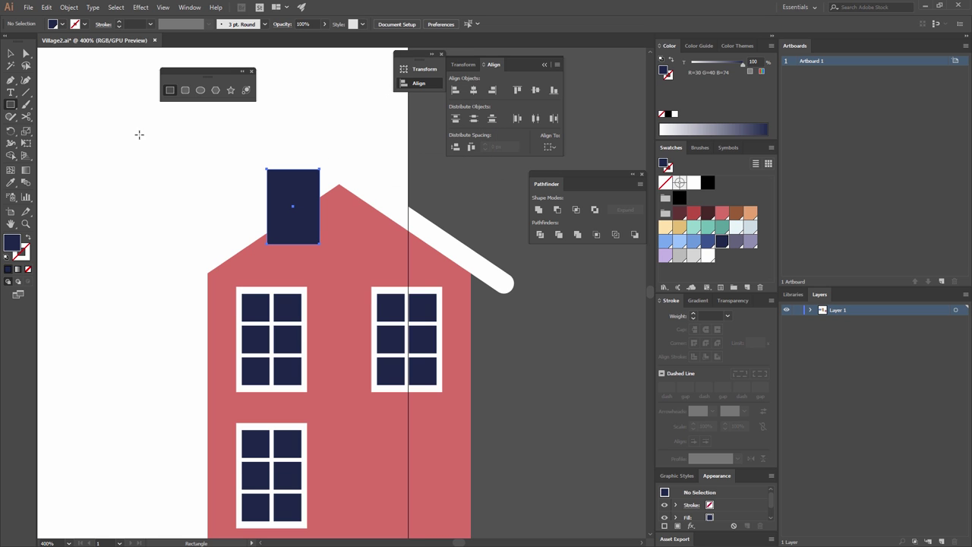
- Fill the dark chimney rectangle with the red sampled from the house wall
left_click(12, 185)
left_click(330, 210)
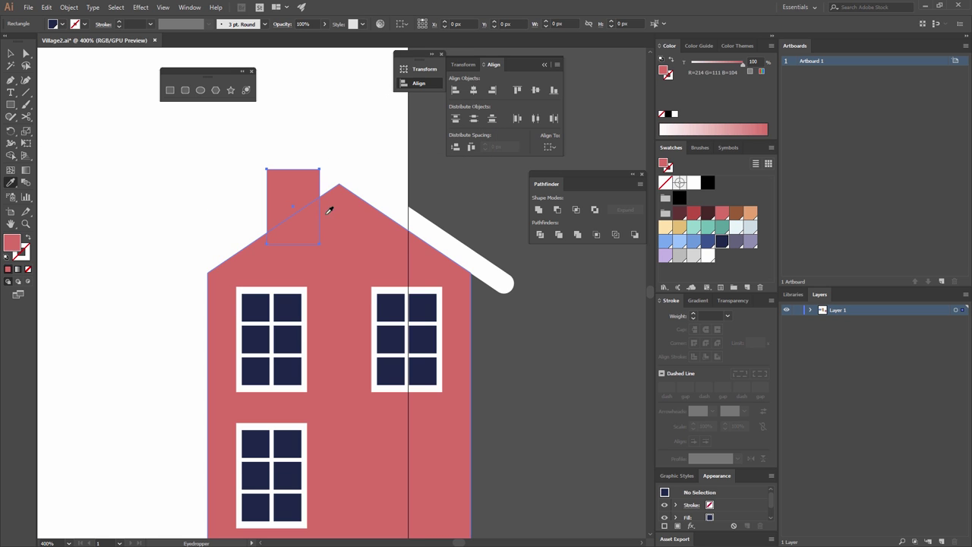
key("v")
- Move the chimney onto the left roof slope, send it behind the white roof edge, and raise its top slightly
left_click_drag(295, 193, 256, 201)
right_click(260, 202)
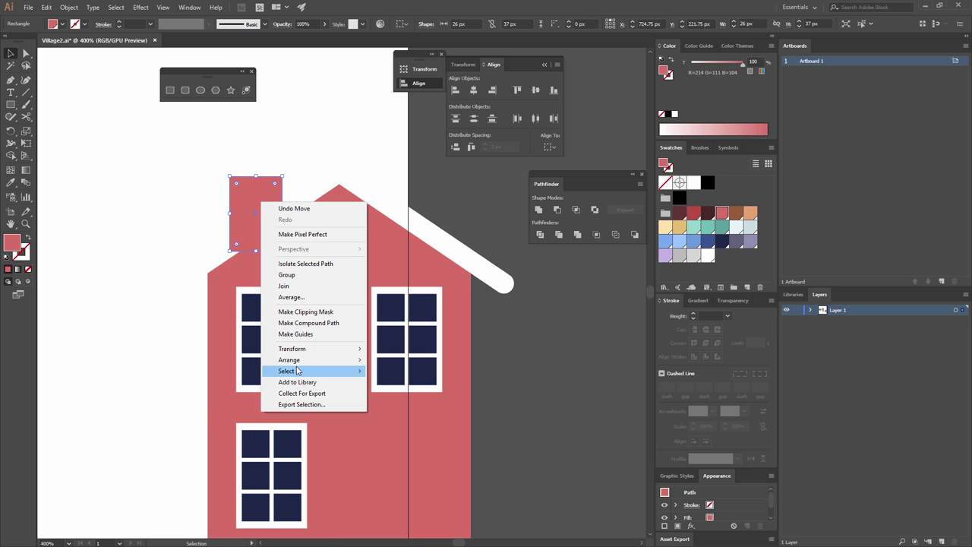
mouse_move(293, 363)
left_click(174, 394)
left_click(157, 278)
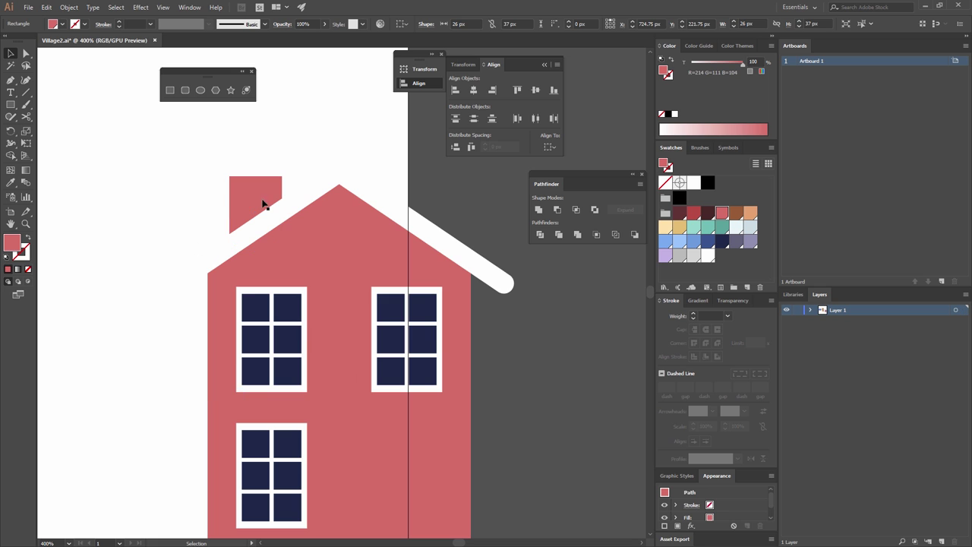
left_click_drag(249, 193, 266, 179)
left_click(314, 157)
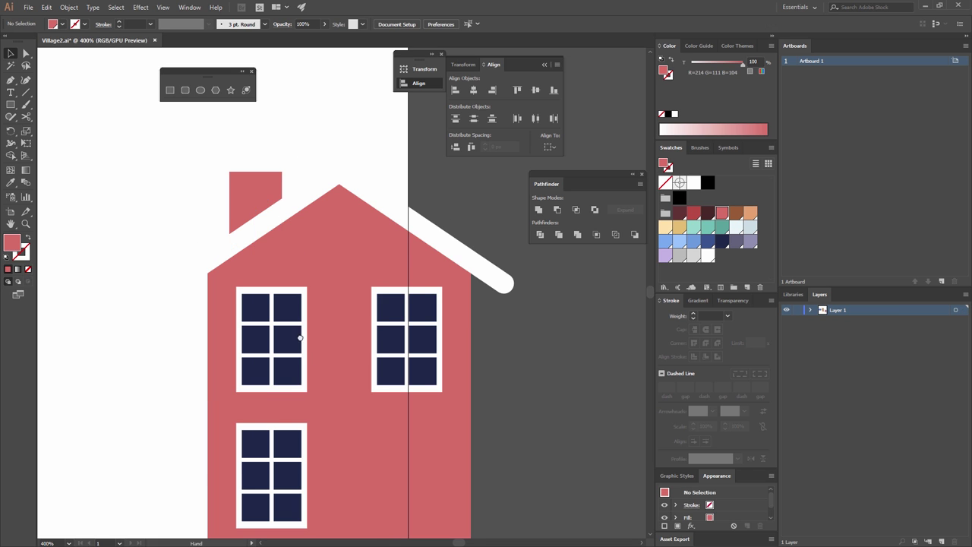
- Create a 50 × 8 px rectangle on the lower right of the red house wall for the doorstep
left_click_drag(300, 341, 243, 269)
left_click(170, 91)
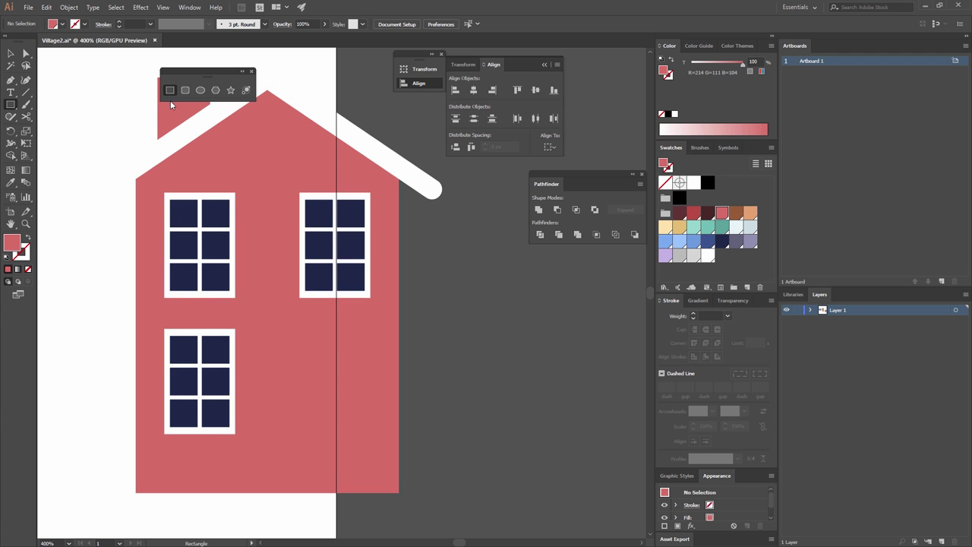
left_click(324, 123)
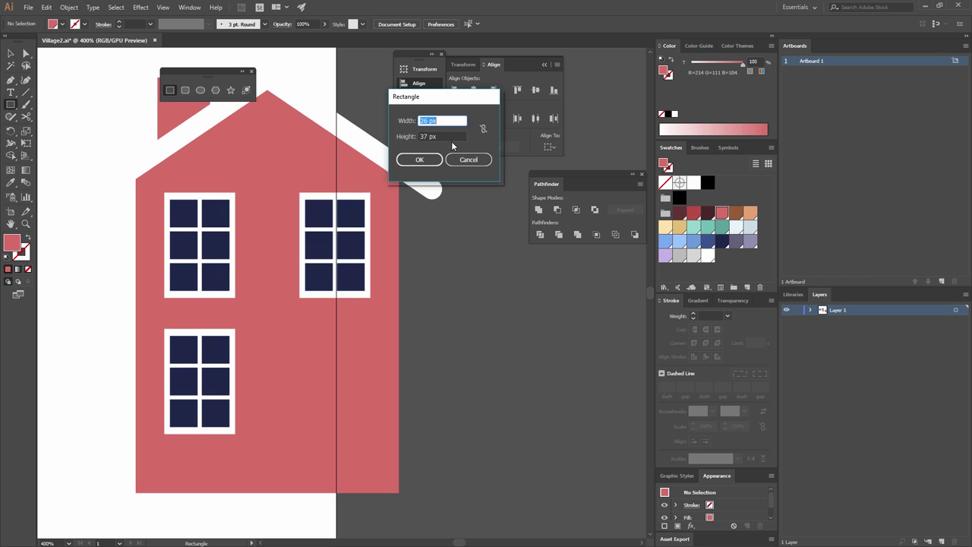
key("Tab")
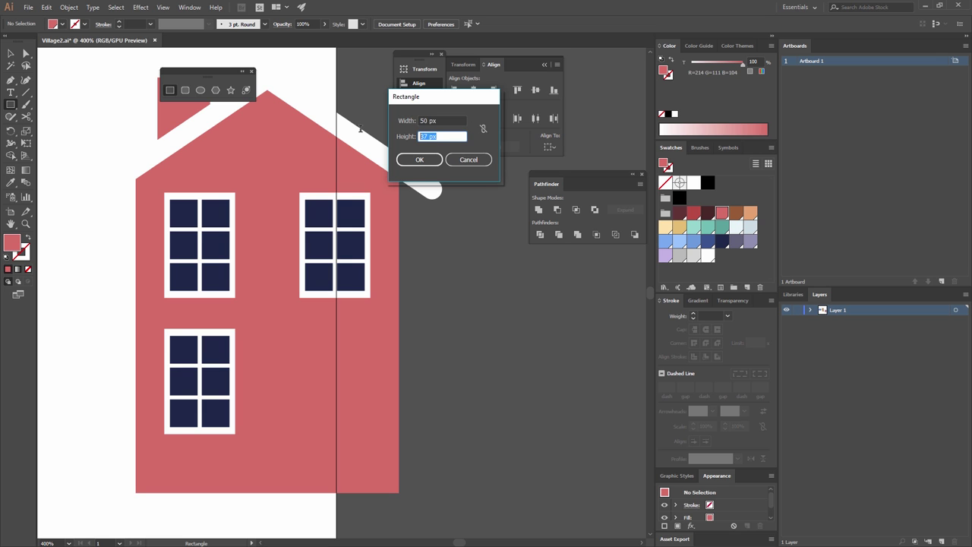
key("Escape")
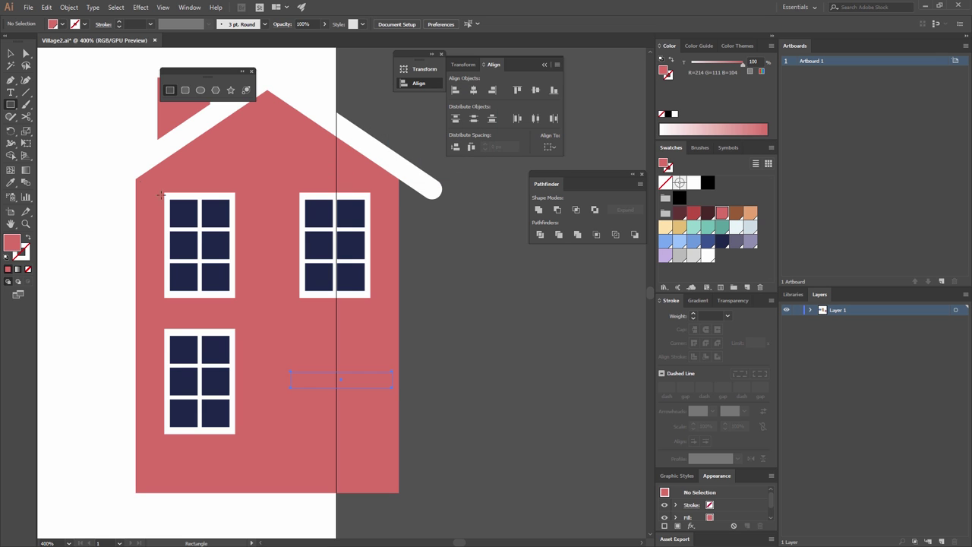
- Create a 35 × 69 px rectangle beside the red house for the door and fill it with muted purple
left_click(406, 312)
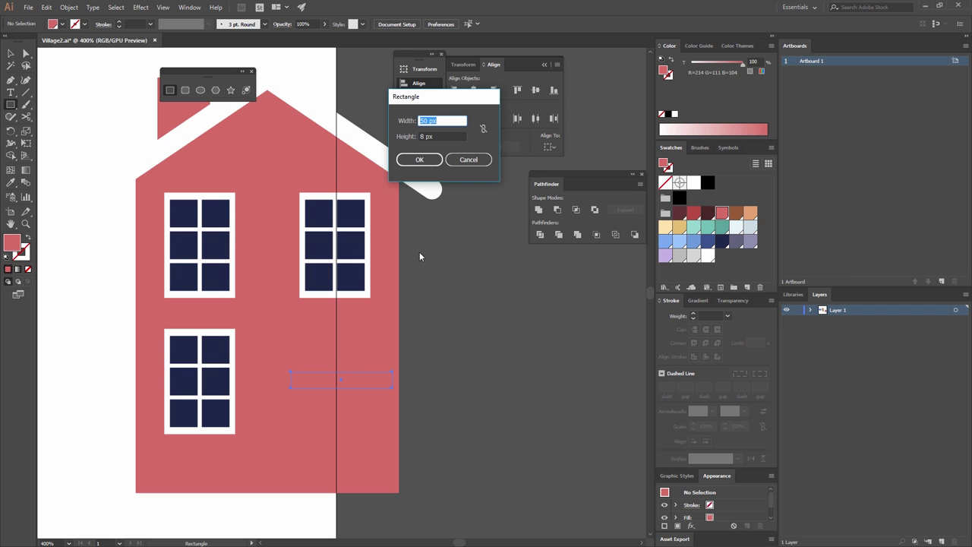
type("35")
key("Tab")
type("68")
left_click(419, 160)
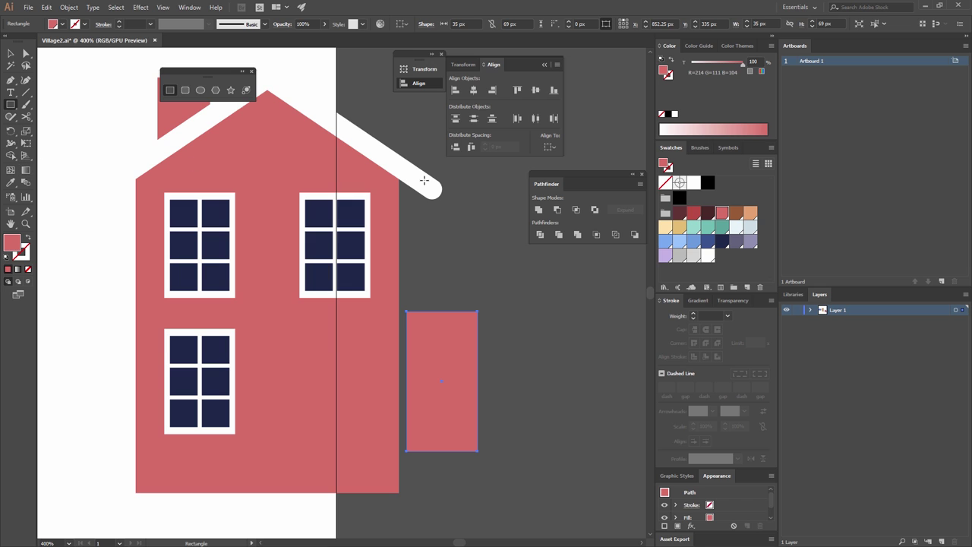
left_click(750, 241)
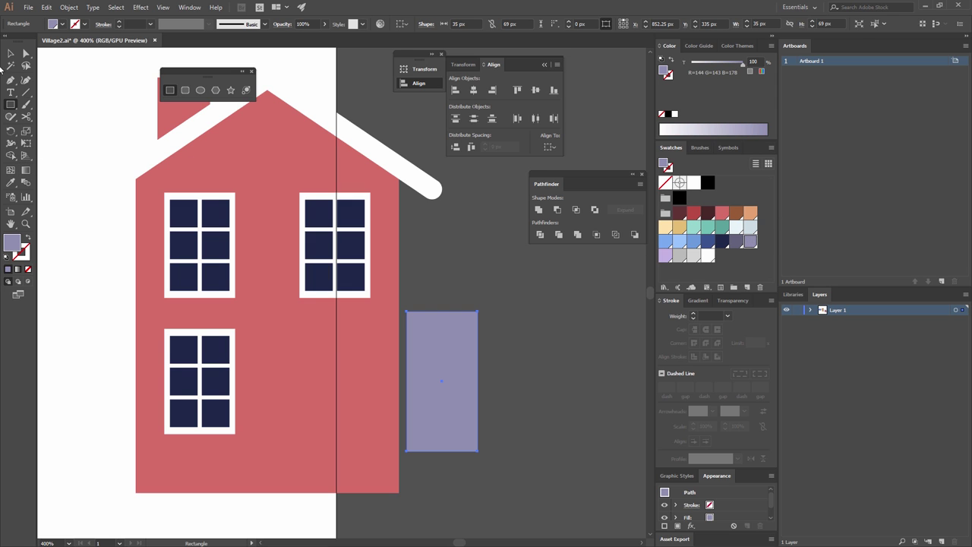
- Fill the 50 × 8 px doorstep rectangle with the light gray sampled from the yellow house's doorstep
left_click(10, 52)
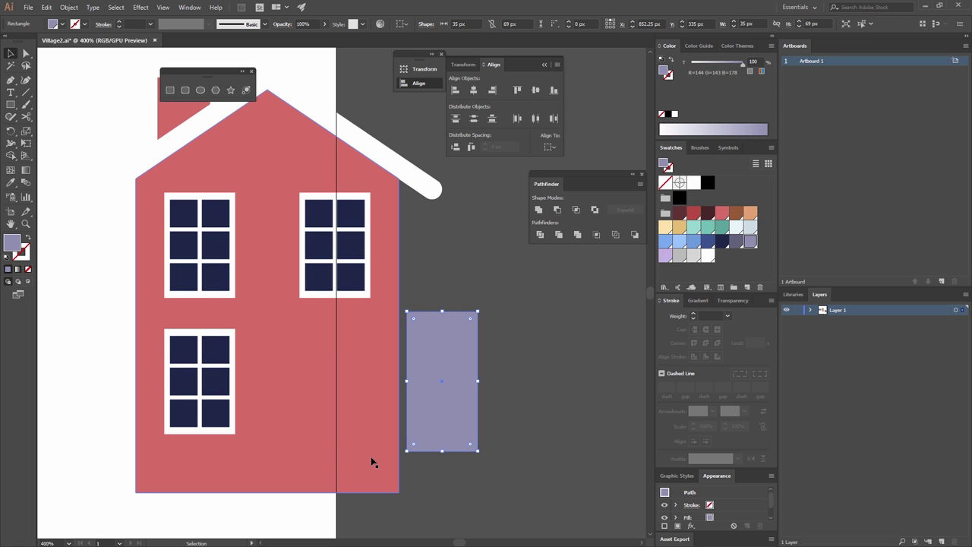
left_click(365, 393)
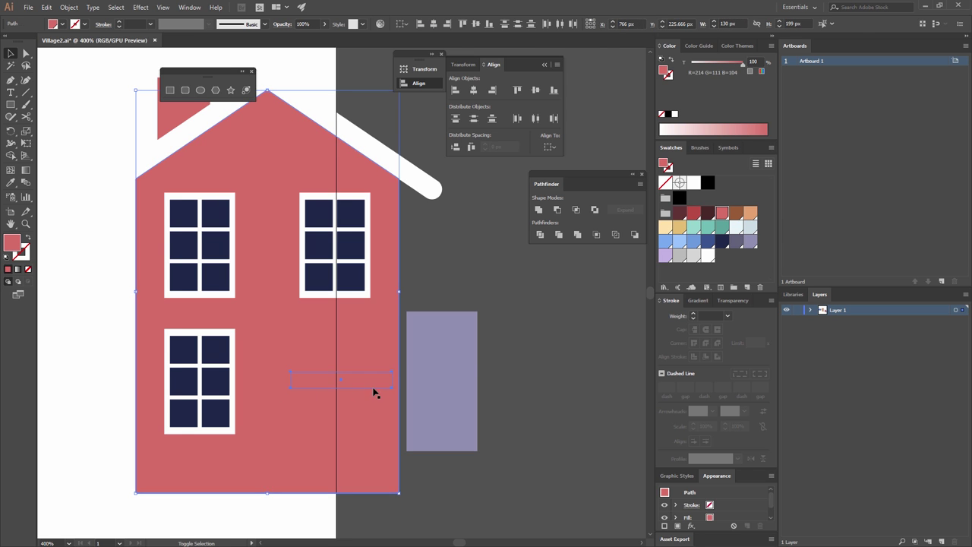
left_click(351, 375)
key("ctrl+minus")
key("ctrl+minus")
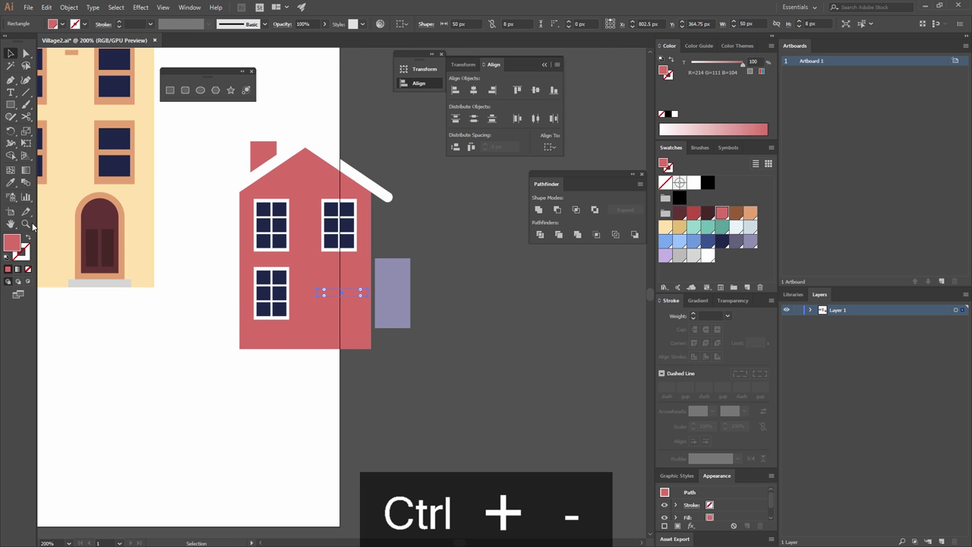
left_click(12, 184)
left_click(91, 282)
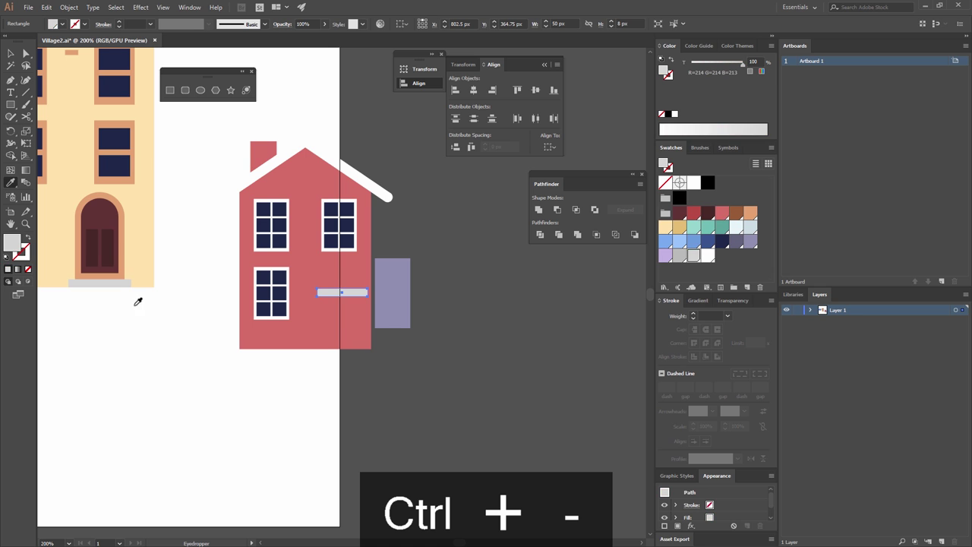
key("v")
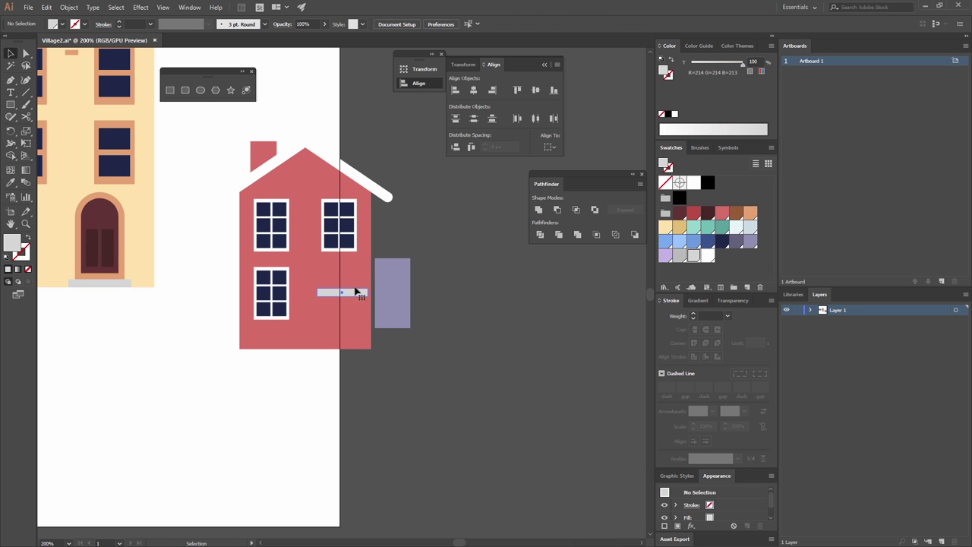
- Align the doorstep's bottom edge with the bottom of the red house wall and shift the doorstep slightly left
left_click(365, 267)
left_click(348, 267)
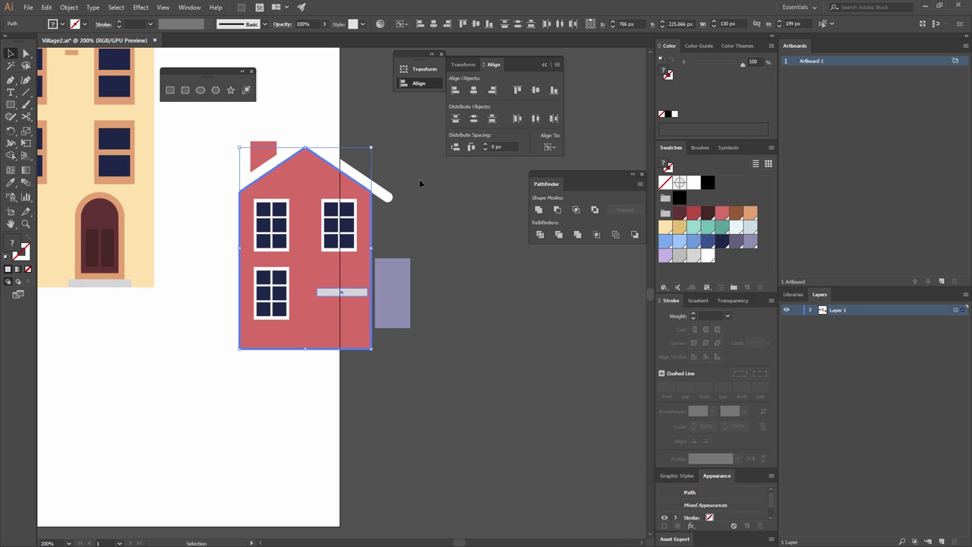
left_click(553, 91)
left_click(353, 356)
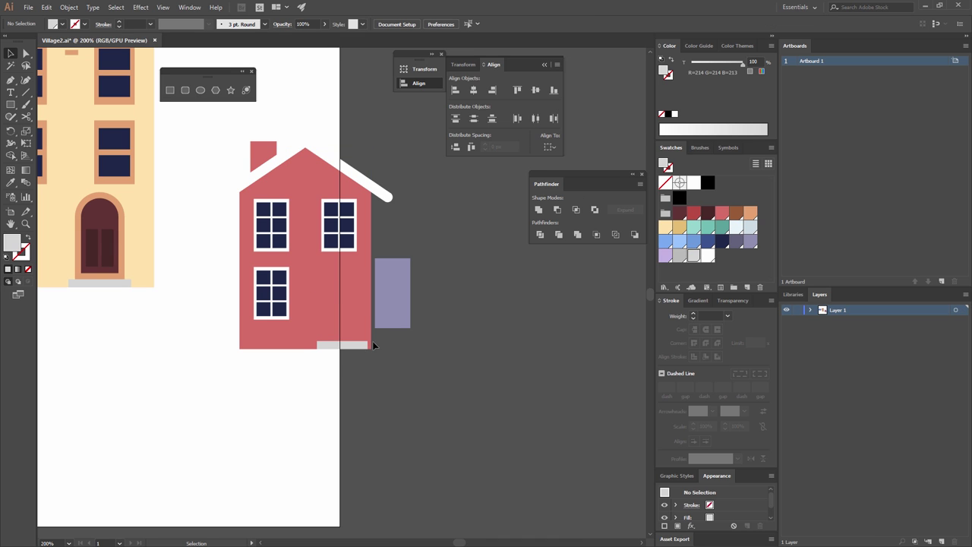
left_click_drag(353, 346, 406, 334)
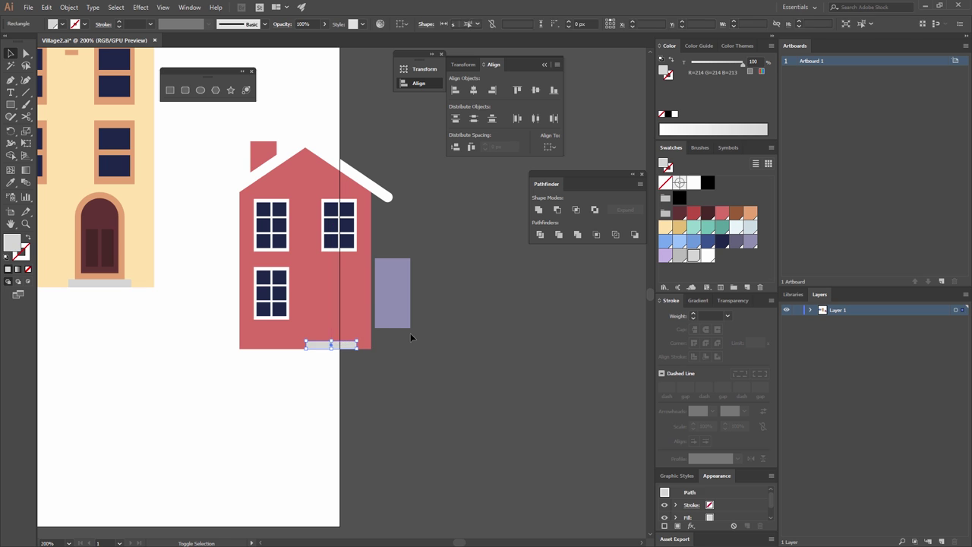
- Centre the purple door horizontally on the doorstep and set it directly on top with 0 px vertical spacing
left_click(397, 305)
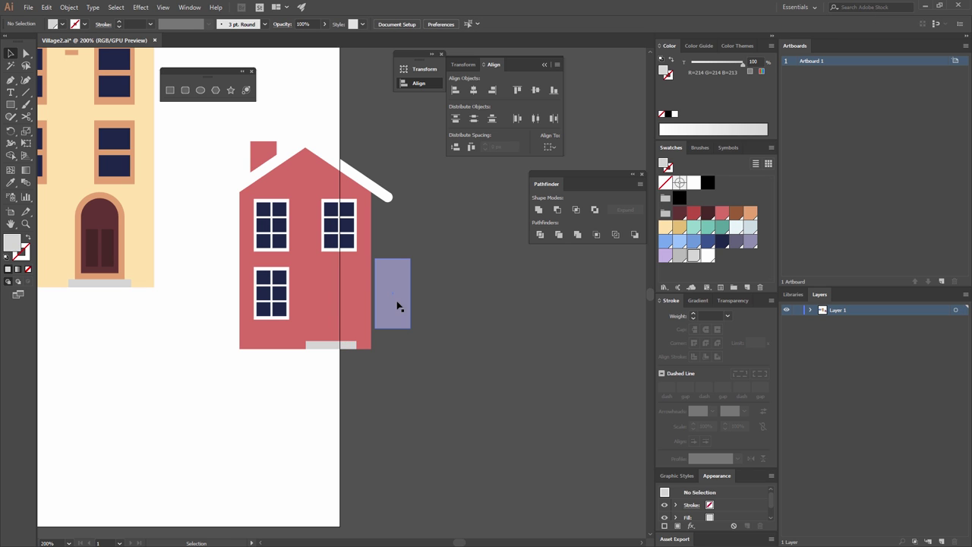
left_click(351, 346, "shift")
left_click(352, 346)
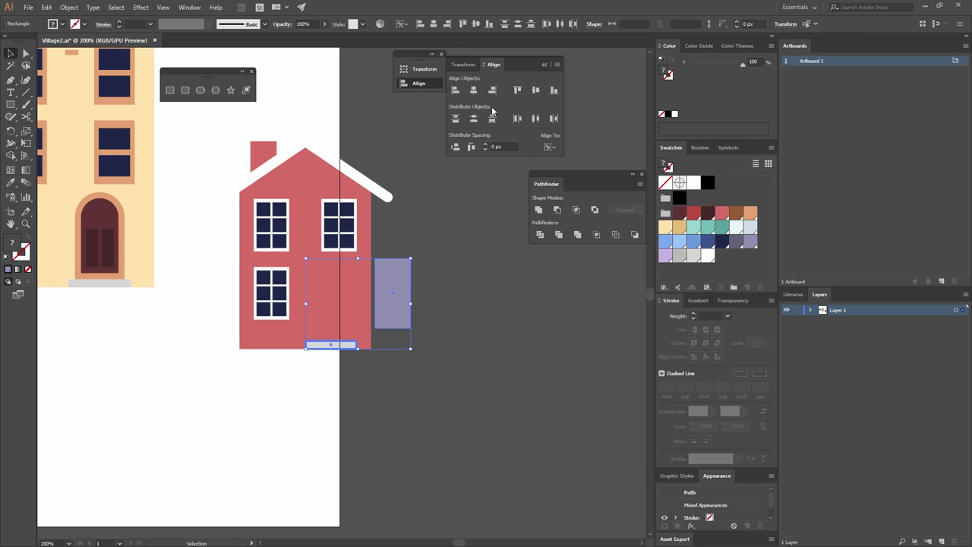
left_click(474, 90)
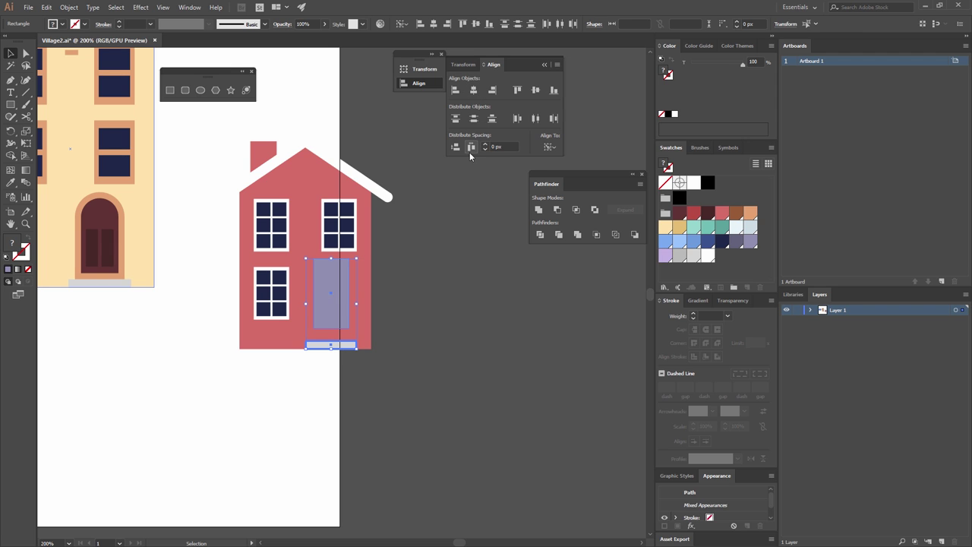
left_click(456, 146)
left_click(438, 267)
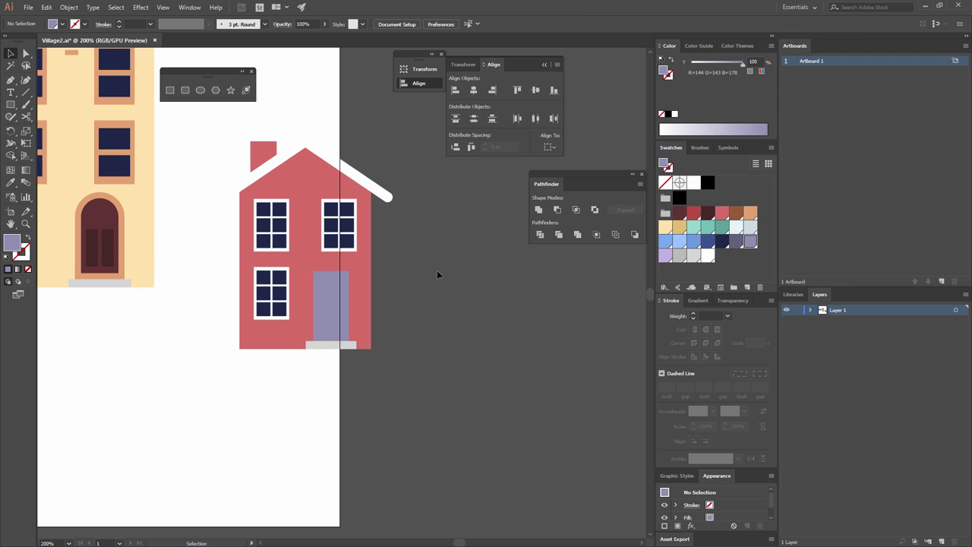
- Create a 28 × 28 px circle in the empty area beside the red house and fill it with dark navy
left_click(199, 90)
left_click_drag(408, 231, 454, 276)
key("ctrl+z")
left_click(407, 195)
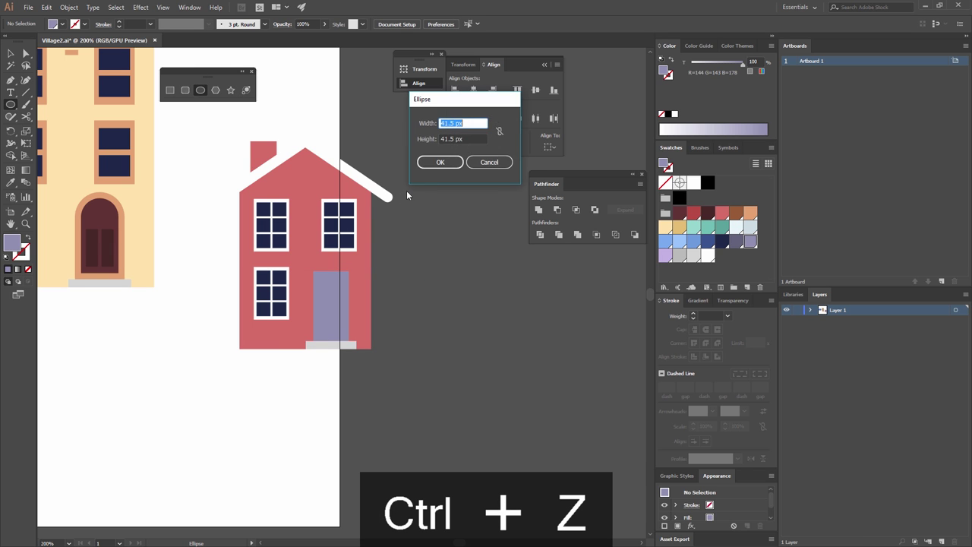
type("20")
key("Tab")
type("20")
left_click(439, 161)
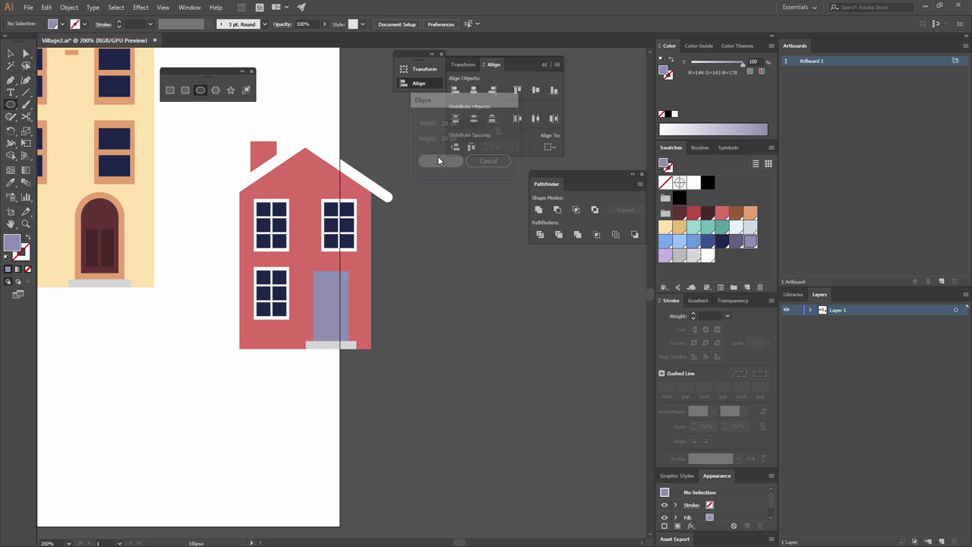
left_click(722, 242)
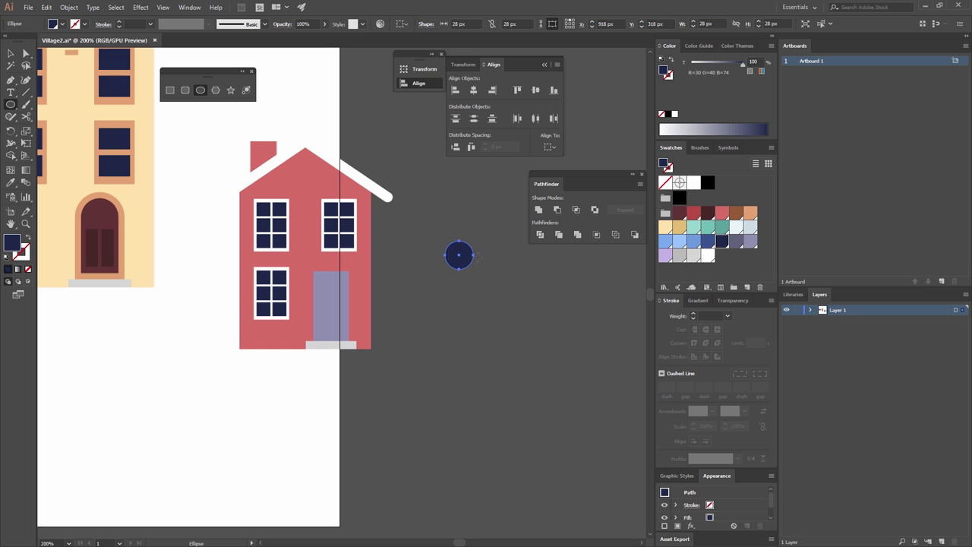
- Delete the navy circle's bottom anchor point to leave only its upper half
left_click(11, 53)
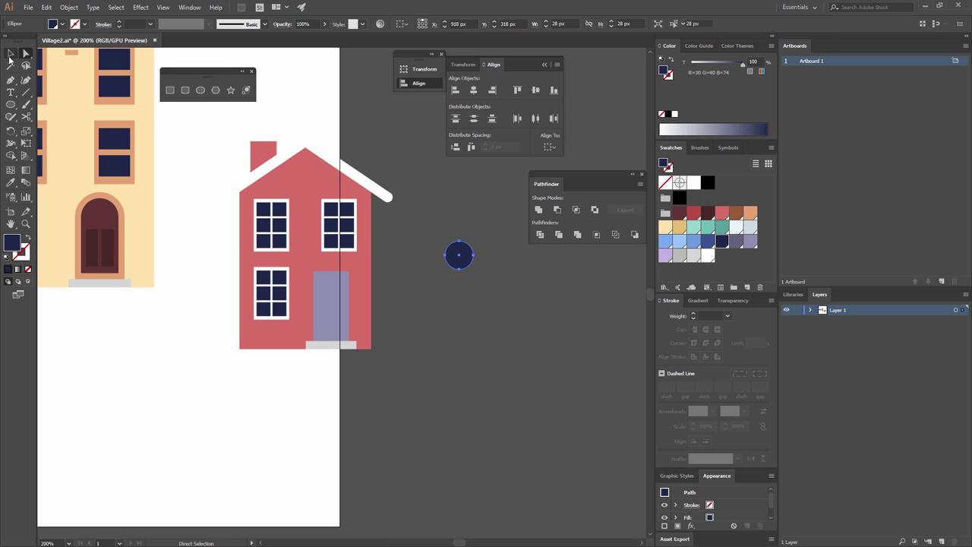
key("a")
left_click(461, 277)
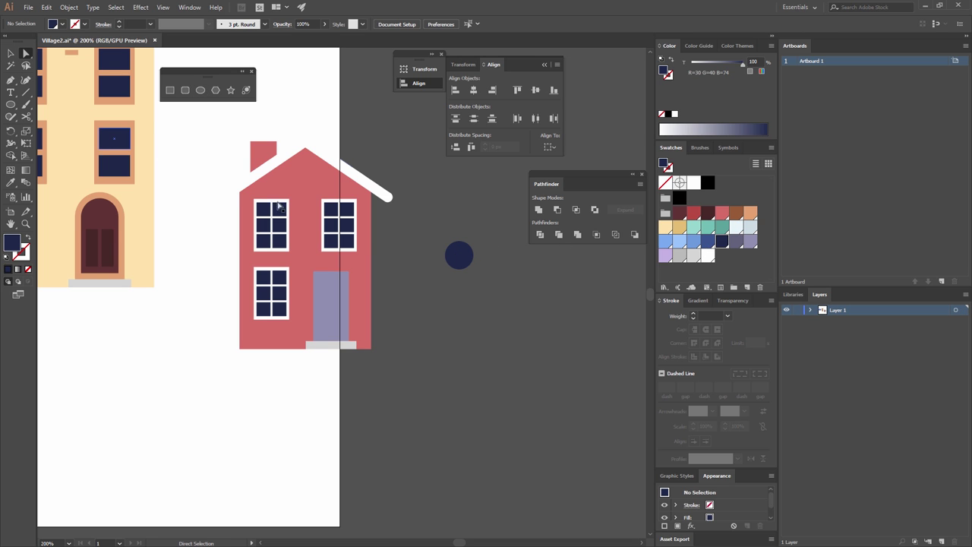
left_click_drag(461, 277, 455, 265)
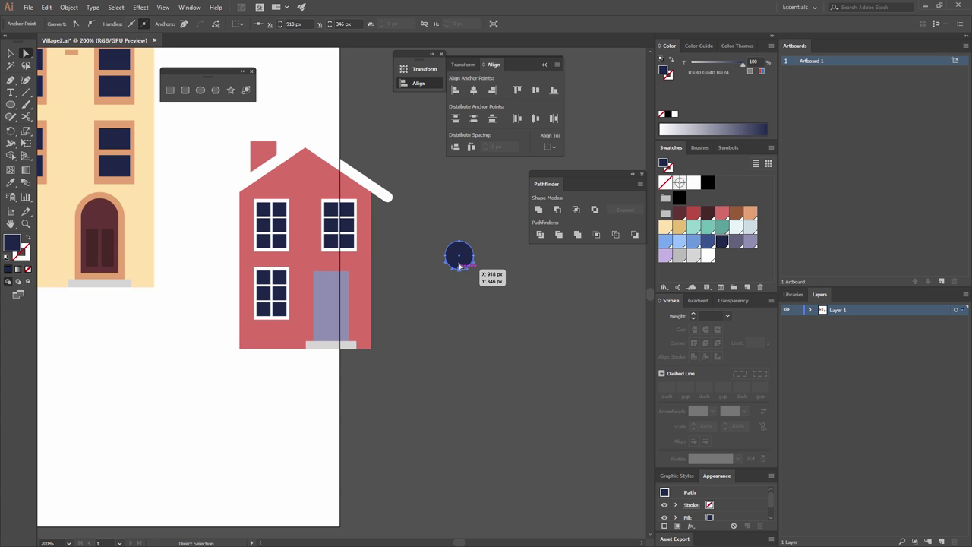
key("Delete")
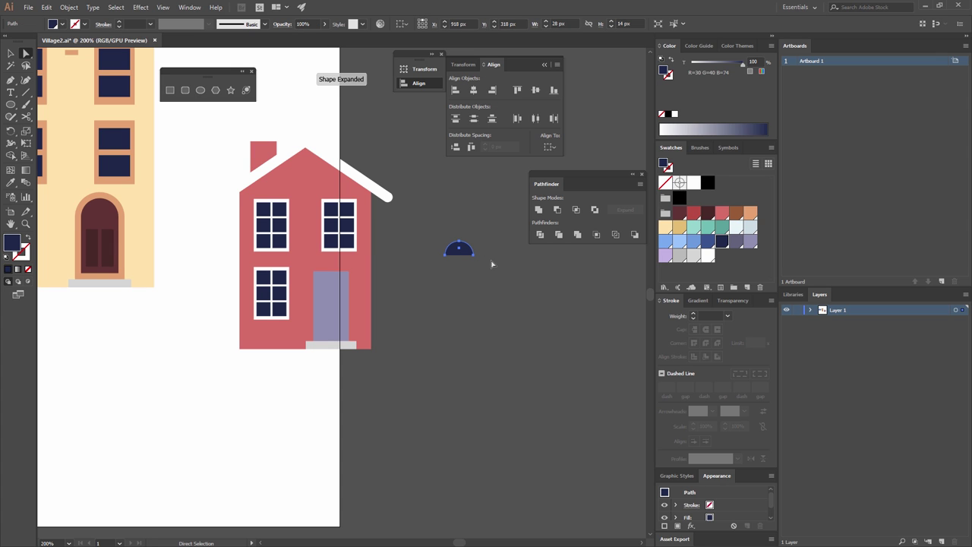
- Connect the two open end points of the navy semicircle with a straight base and deselect it
left_click(458, 252)
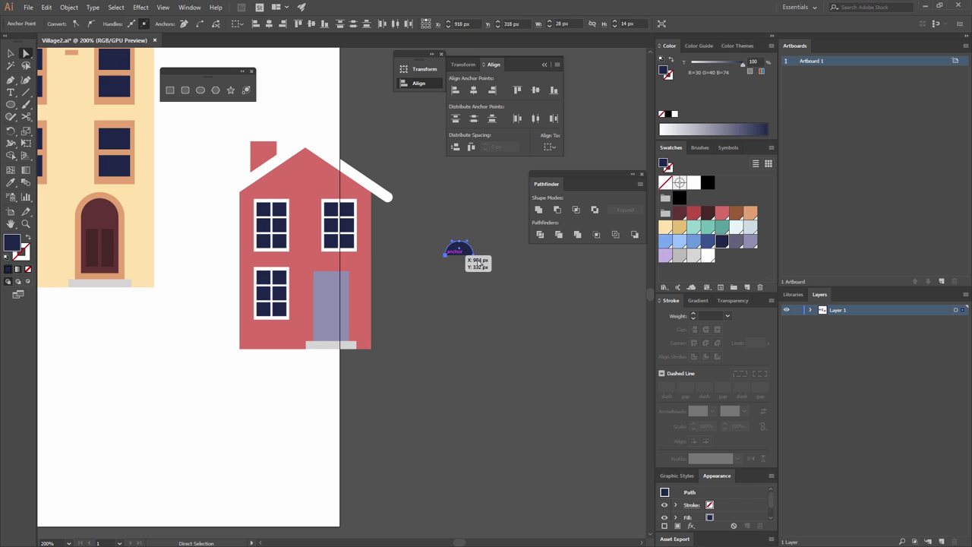
left_click(199, 25)
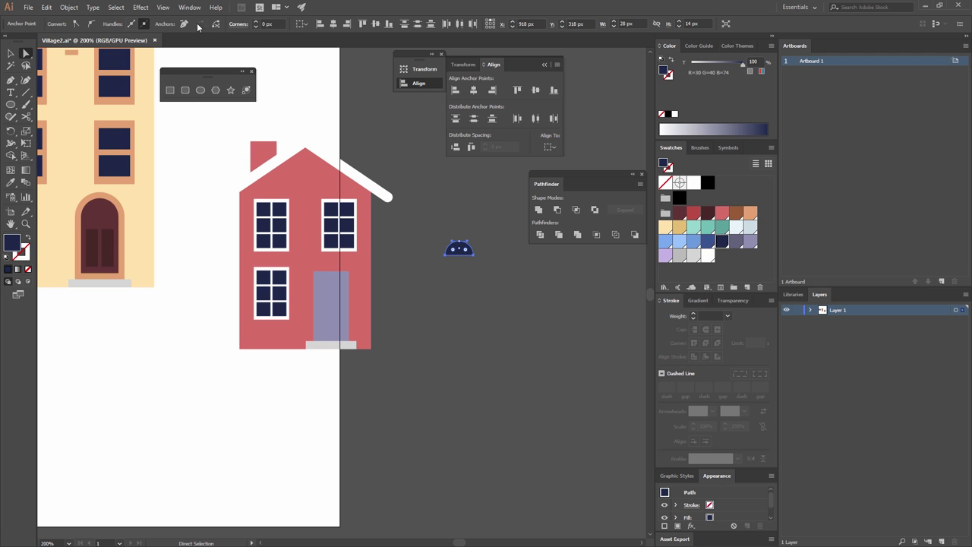
left_click(12, 53)
left_click(344, 131)
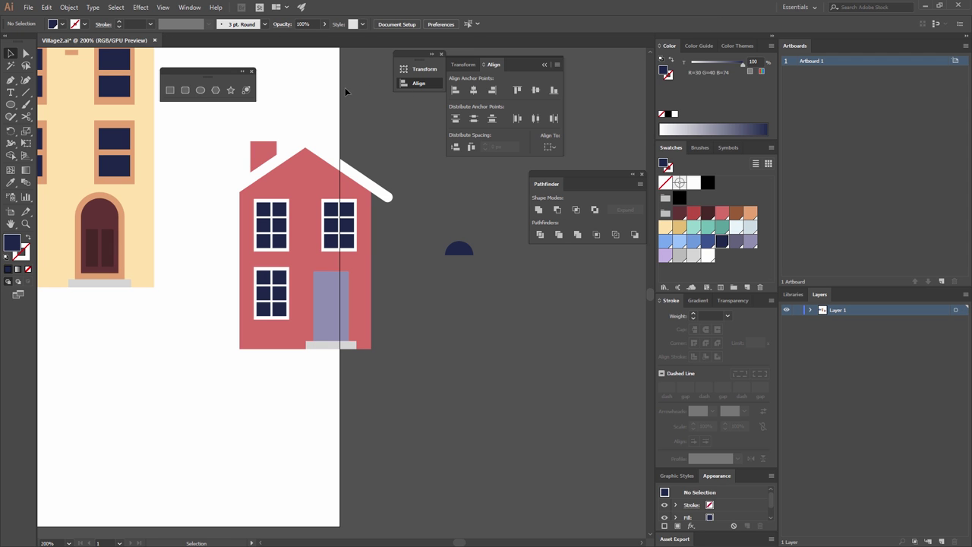
- Create a 3 × 20 px rectangle in the empty area above the navy semicircle
left_click(170, 90)
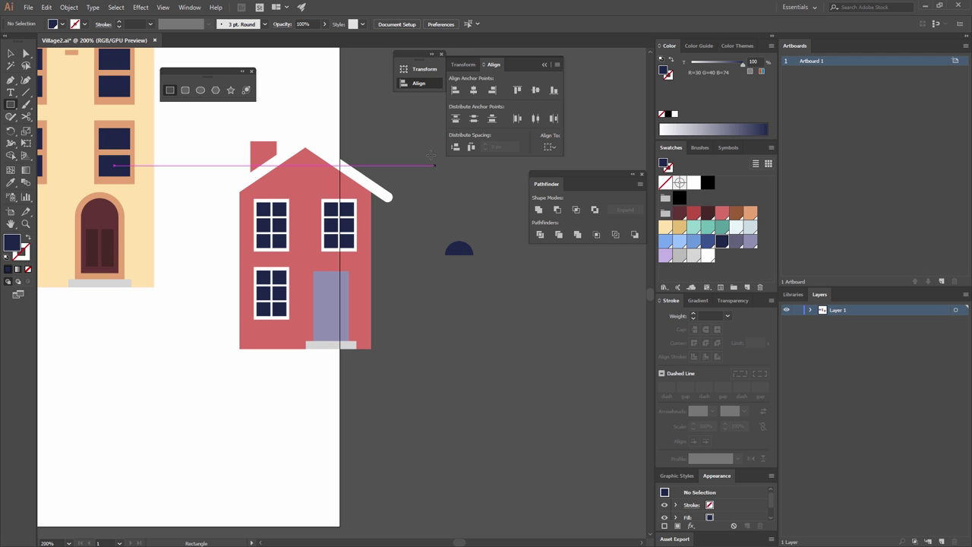
left_click(431, 155)
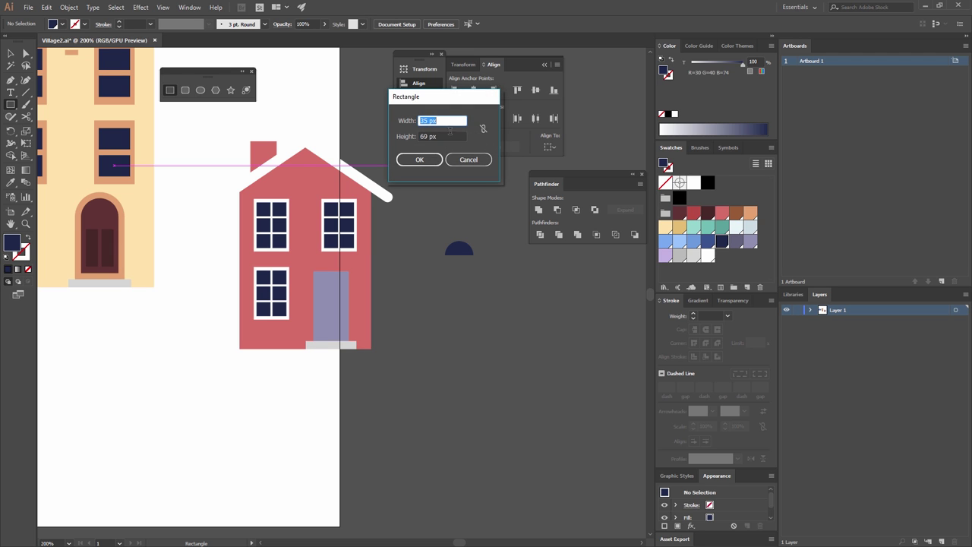
type("3")
key("Tab")
type("14")
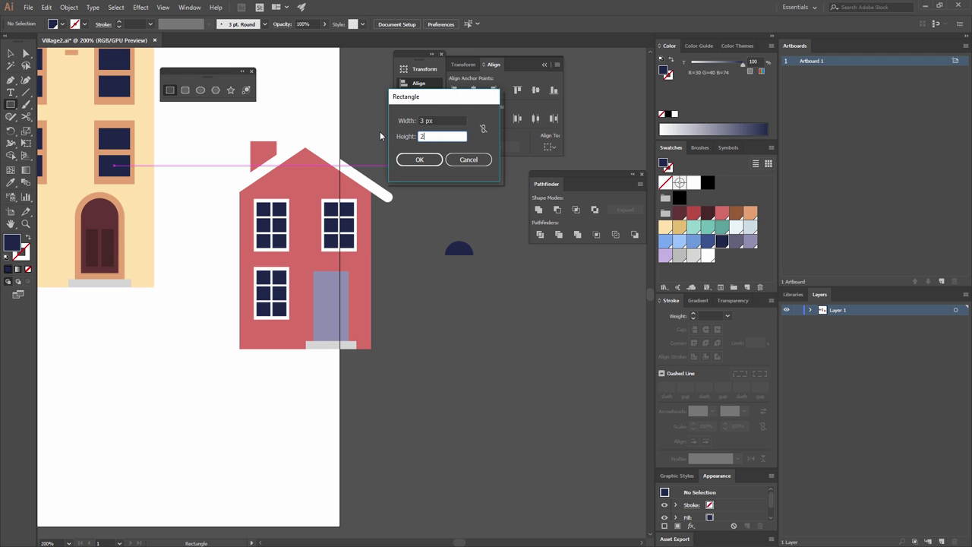
key("Return")
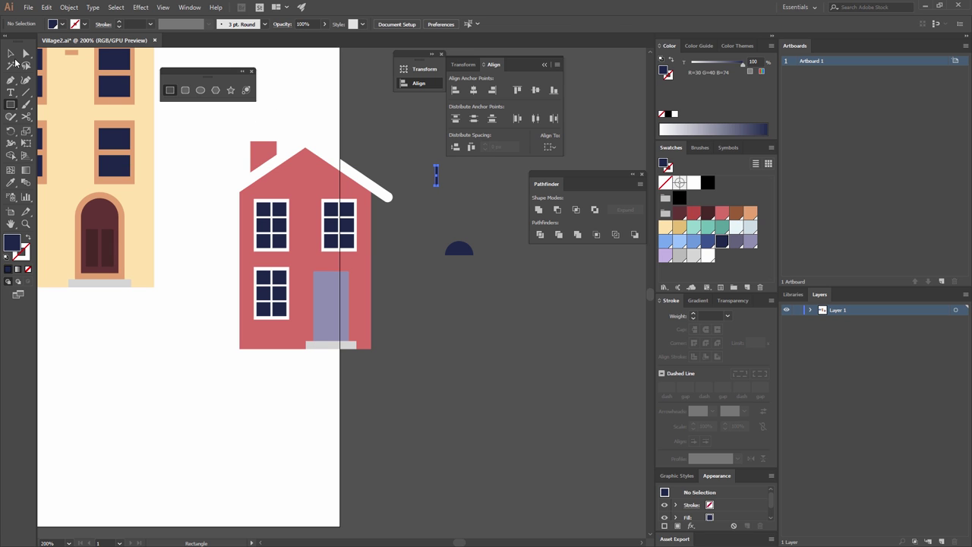
- Align the narrow rectangle to the navy semicircle's horizontal and vertical centre, keeping the semicircle as key object
left_click(11, 54)
left_click_drag(477, 265, 406, 158)
left_click(458, 249)
left_click(473, 90)
left_click(536, 89)
- Subtract the narrow rectangle from the navy semicircle with Minus Front to split it into two panes
left_click(486, 266)
left_click(464, 237)
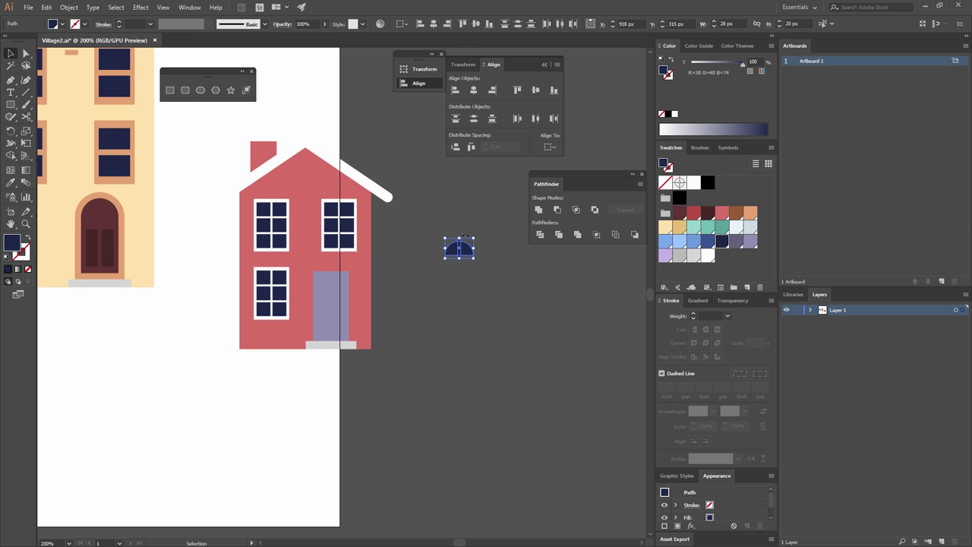
left_click(555, 212)
left_click(477, 252)
- Centre the split semicircular window horizontally on the purple door and place it in the door's upper part
left_click(459, 248)
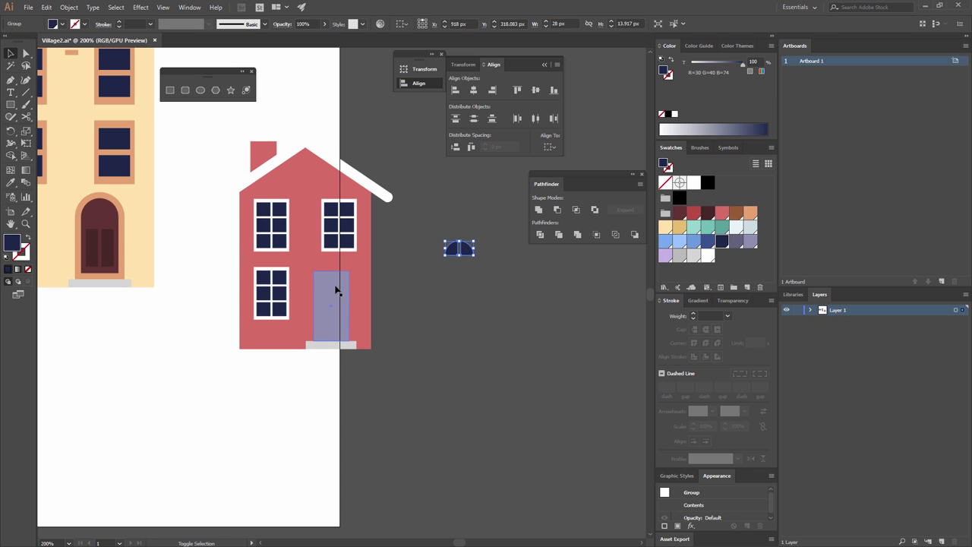
left_click(326, 278, "shift")
left_click(332, 289)
left_click(474, 90)
left_click(425, 218)
left_click_drag(332, 251, 335, 289)
left_click(387, 281)
- Create a 4 × 4 px circle in the empty area beside the red house
left_click(199, 90)
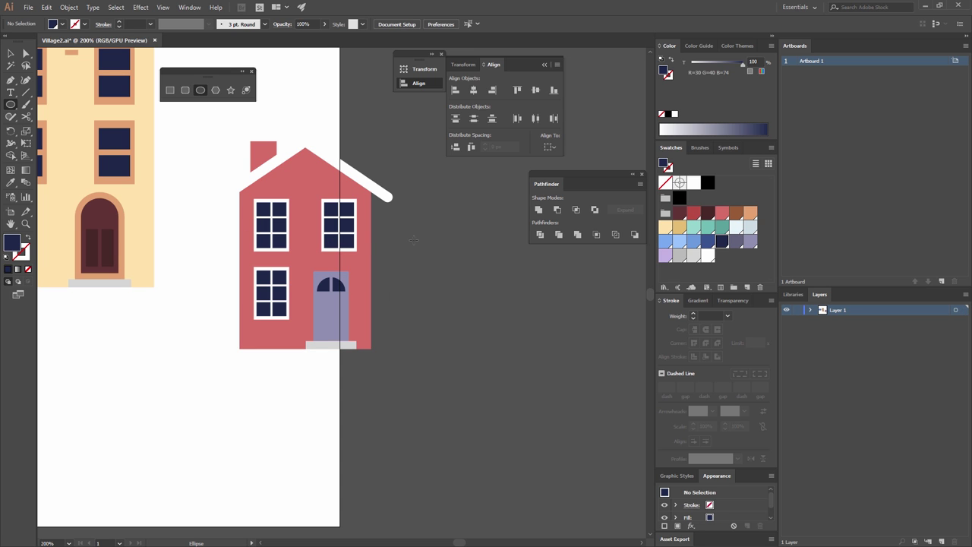
left_click(387, 197)
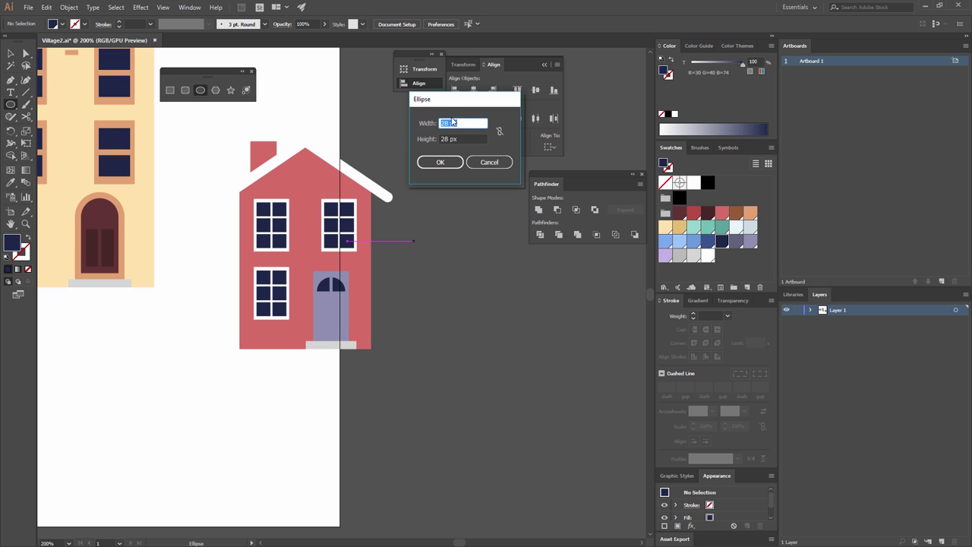
left_click(460, 139)
left_click(440, 161)
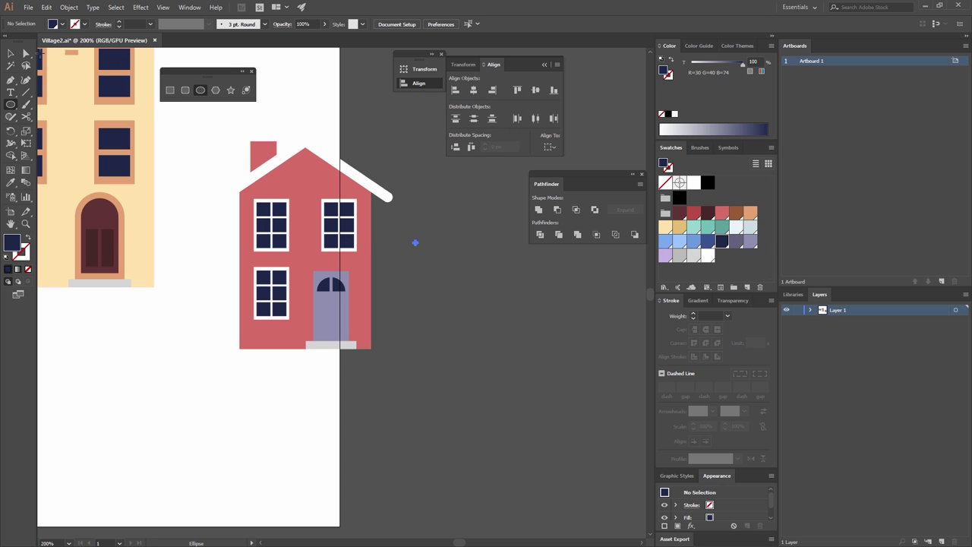
key("v")
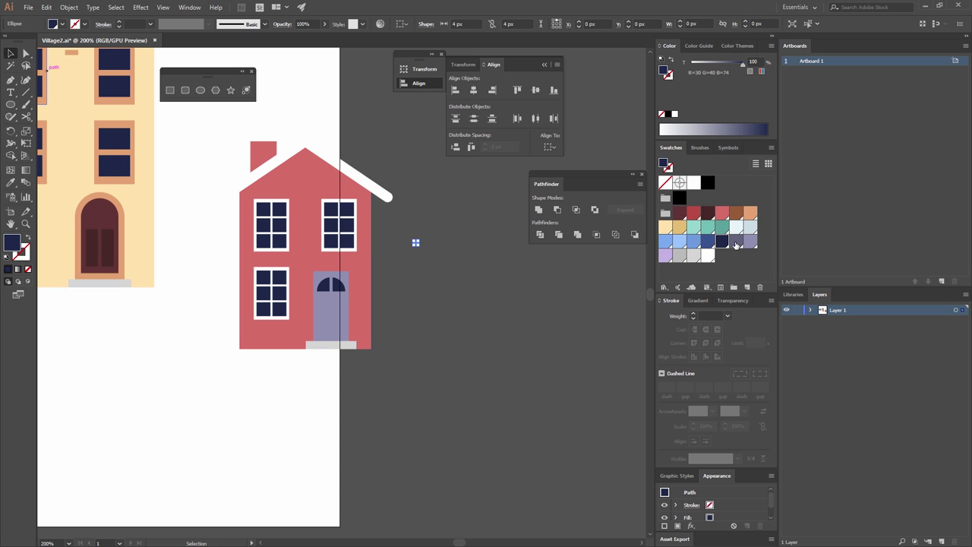
- Fill the small circle with dark greyish purple and place it near the purple door's right edge as a doorknob
left_click(736, 241)
left_click(416, 243)
left_click_drag(417, 242, 372, 302)
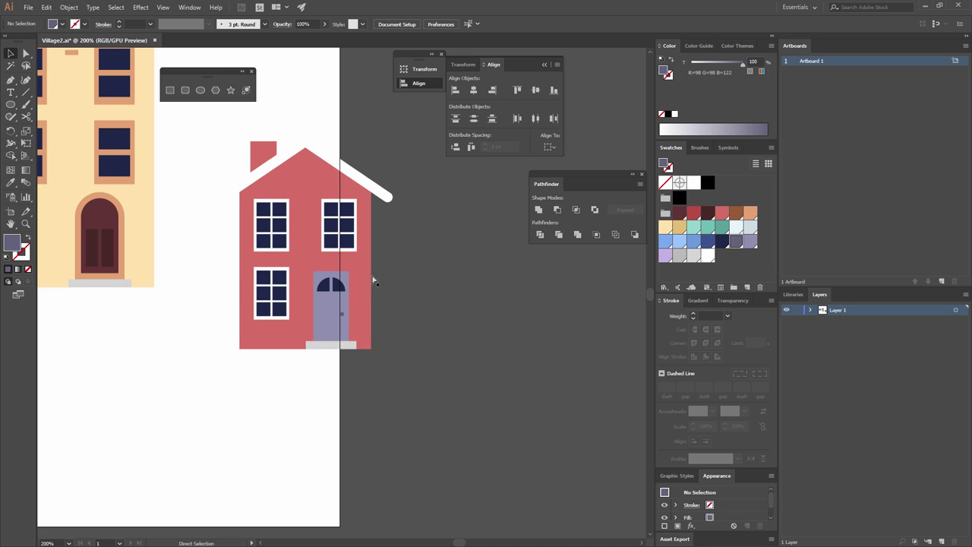
- Copy the yellow house's upper brick pair onto the red house's right wall edge beside the door and bring it to the front
key("ctrl+=")
key("ctrl+minus")
key("ctrl+minus")
key("ctrl+minus")
key("ctrl+minus")
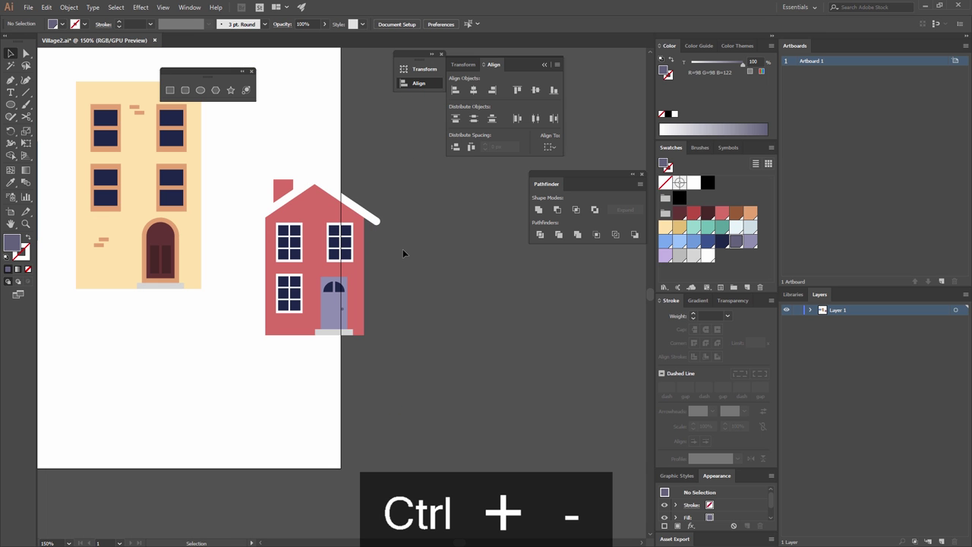
left_click_drag(326, 241, 391, 296)
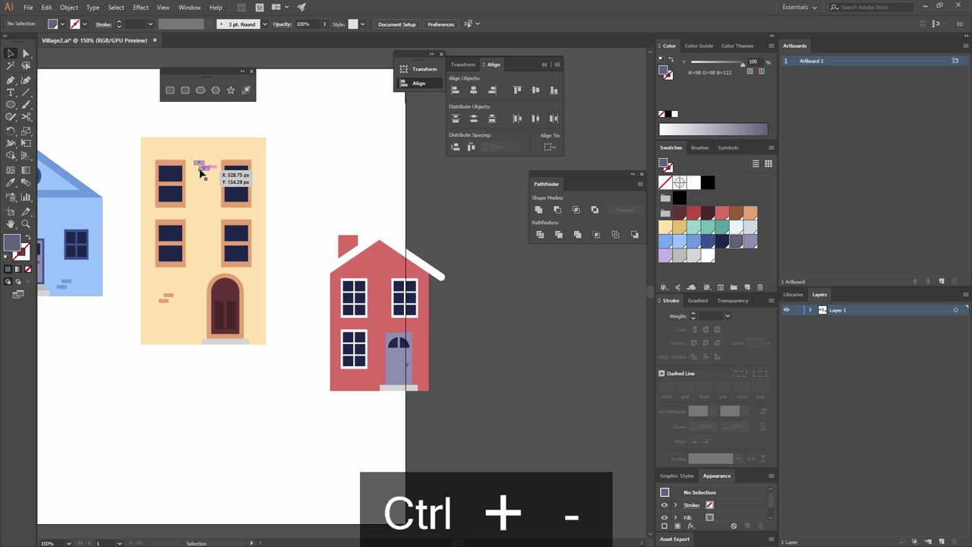
left_click_drag(201, 174, 449, 346)
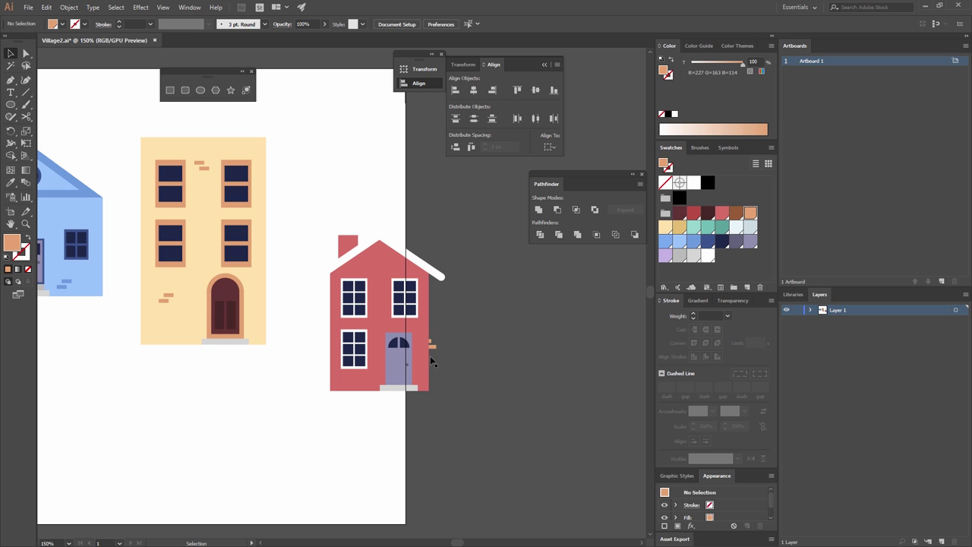
right_click(439, 343)
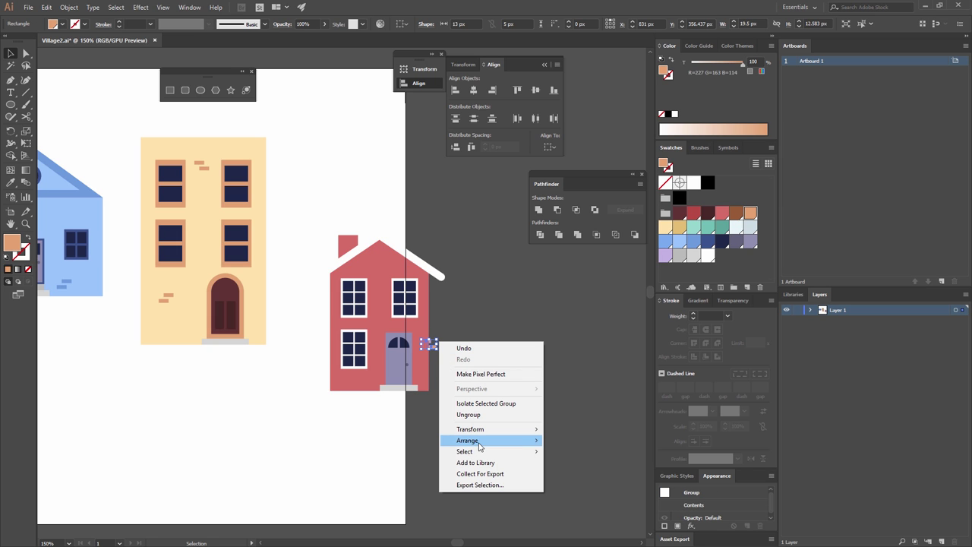
mouse_move(471, 441)
left_click(379, 442)
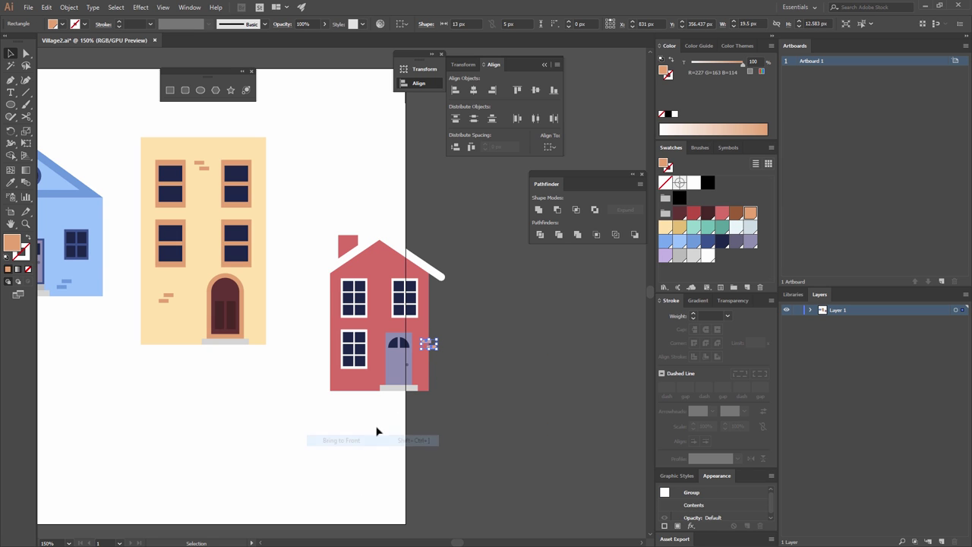
left_click(452, 375)
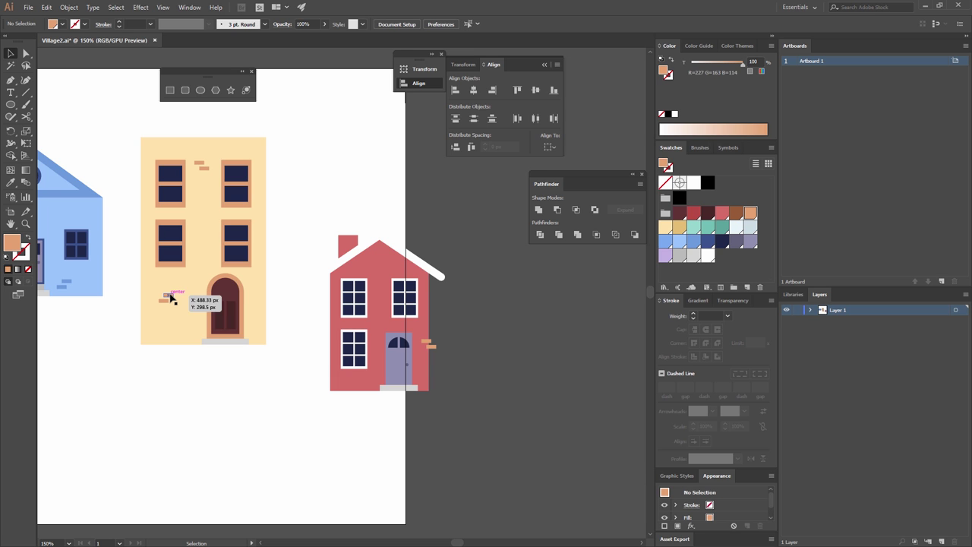
- Copy the yellow house's lower brick pair twice, onto the red house's gable and across the chimney's left edge
left_click_drag(170, 298, 378, 264)
left_click_drag(165, 298, 339, 250)
left_click(380, 229)
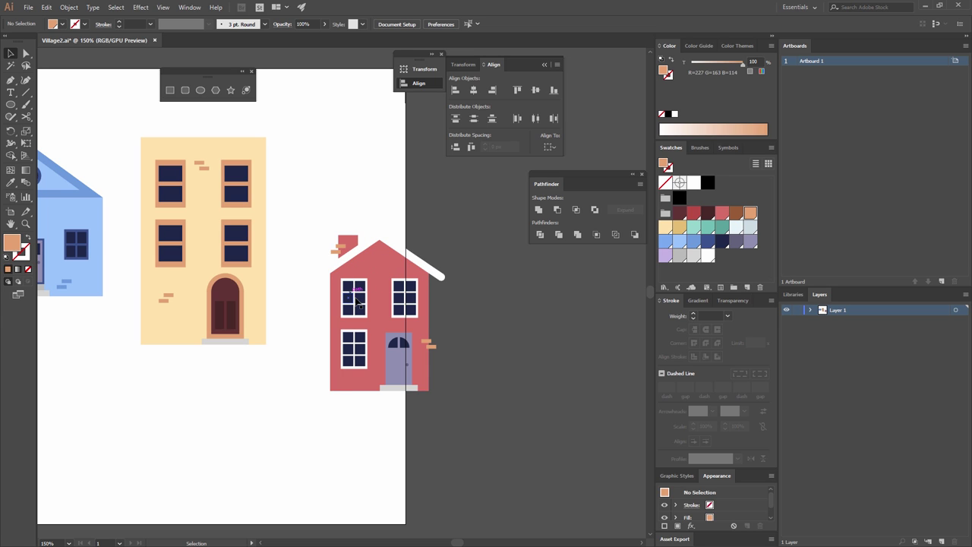
- Select the hidden gable bricks in Outline view, bring them to the front and return to the coloured preview
key("ctrl+y")
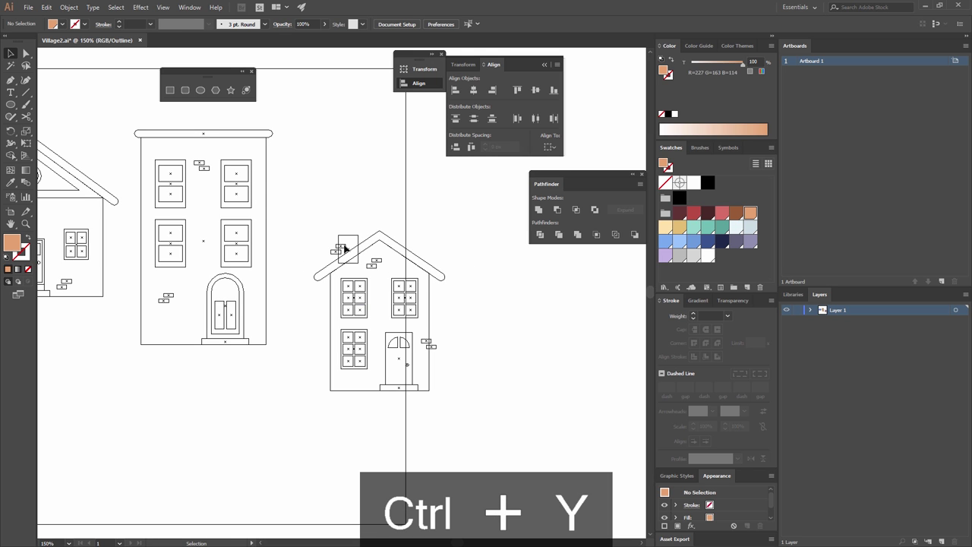
left_click(376, 262)
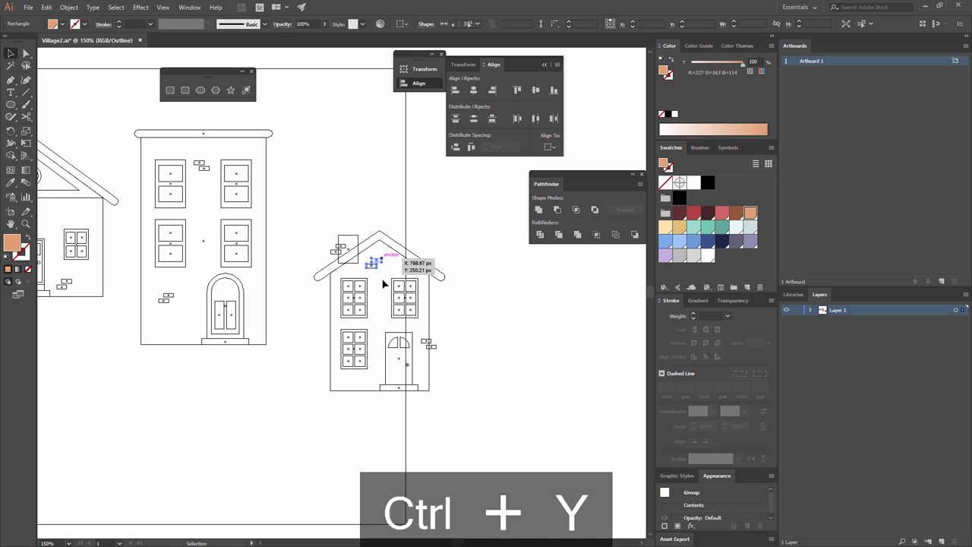
right_click(378, 265)
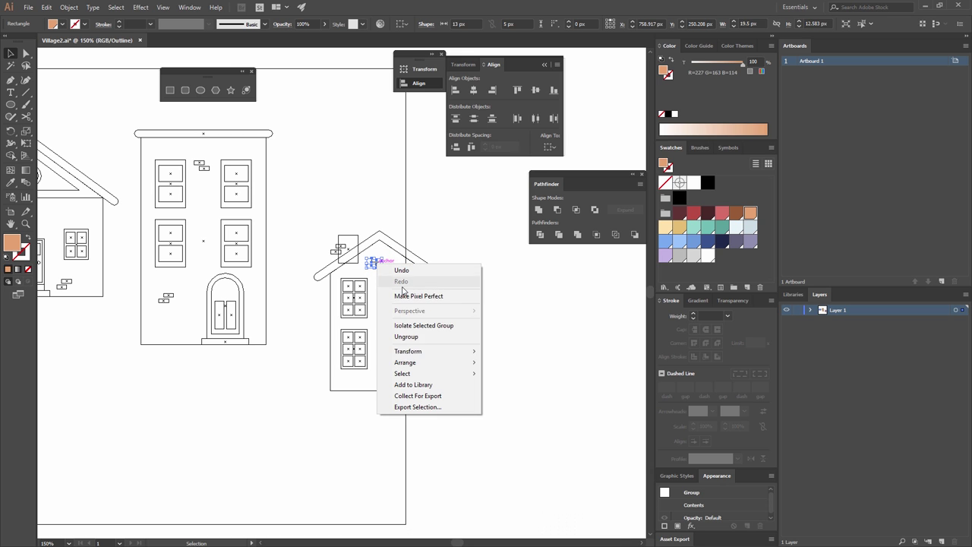
mouse_move(433, 364)
left_click(336, 362)
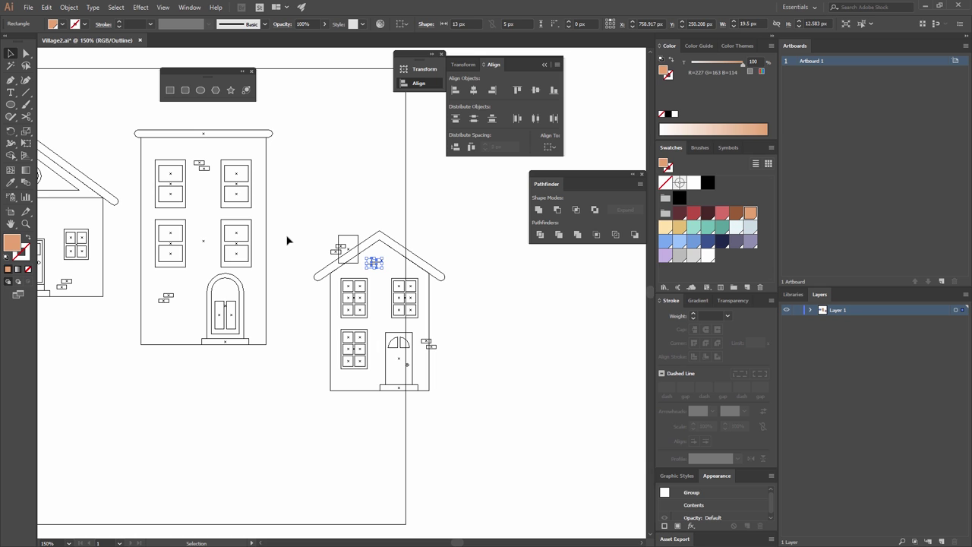
key("ctrl+y")
left_click(415, 229)
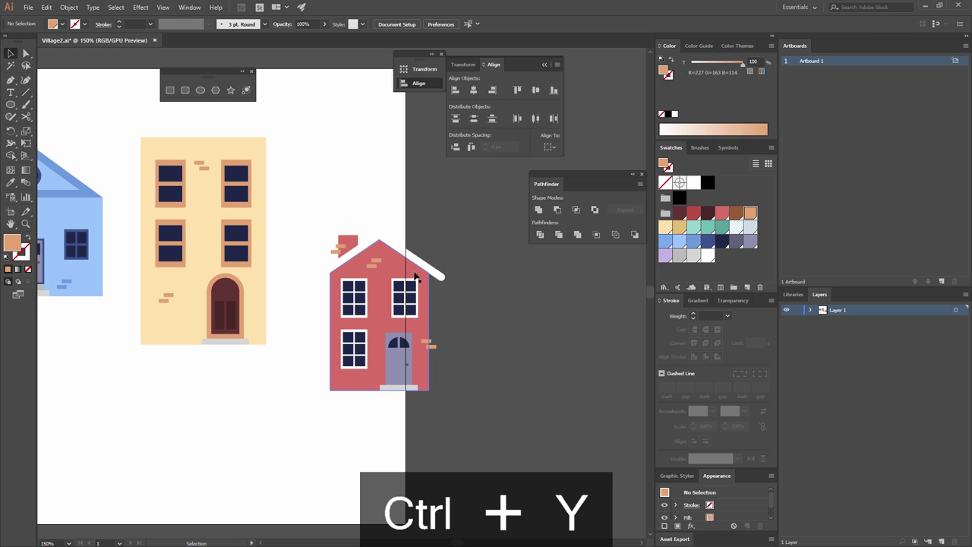
- Recolour the three brick pairs on the gable, chimney and right wall of the red house with the darker red swatch
left_click_drag(377, 262, 348, 249)
left_click(429, 343, "shift")
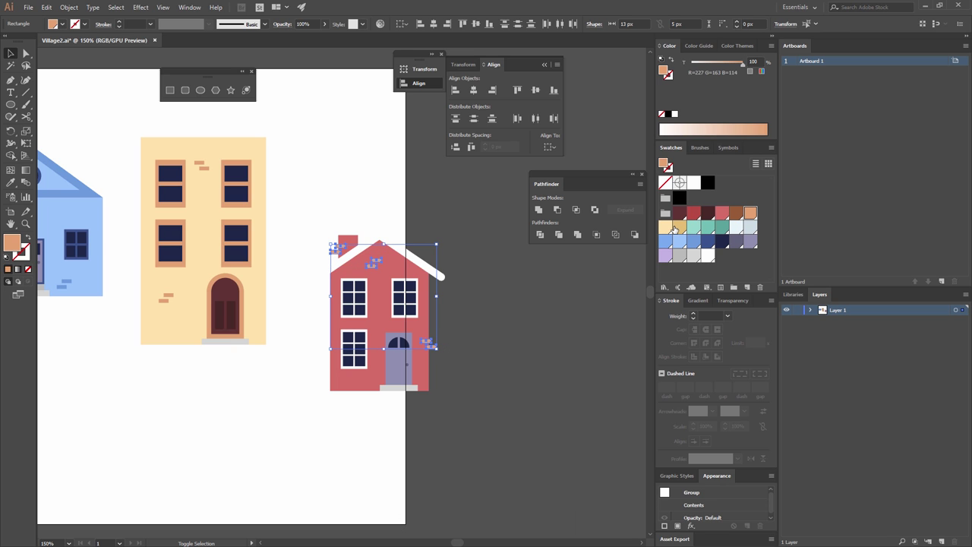
left_click(693, 213)
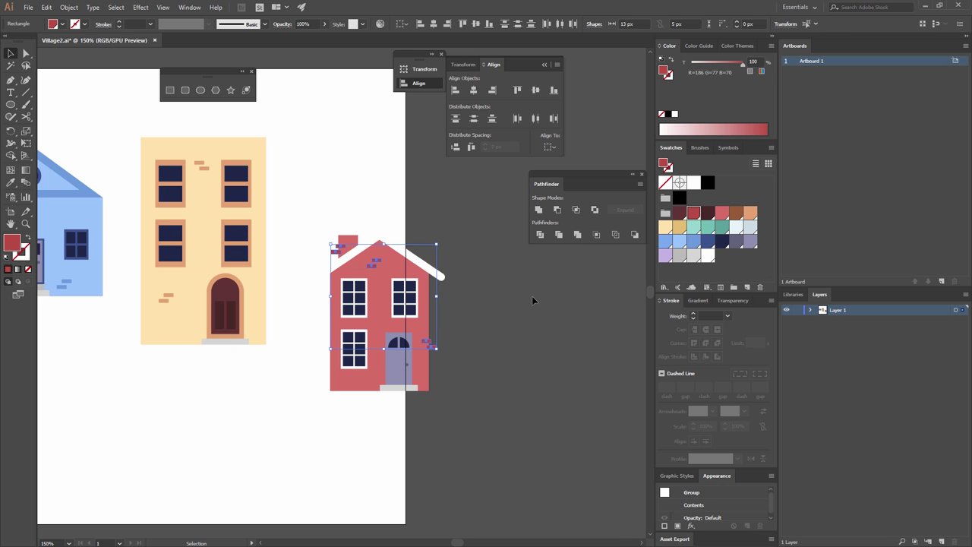
left_click(509, 311)
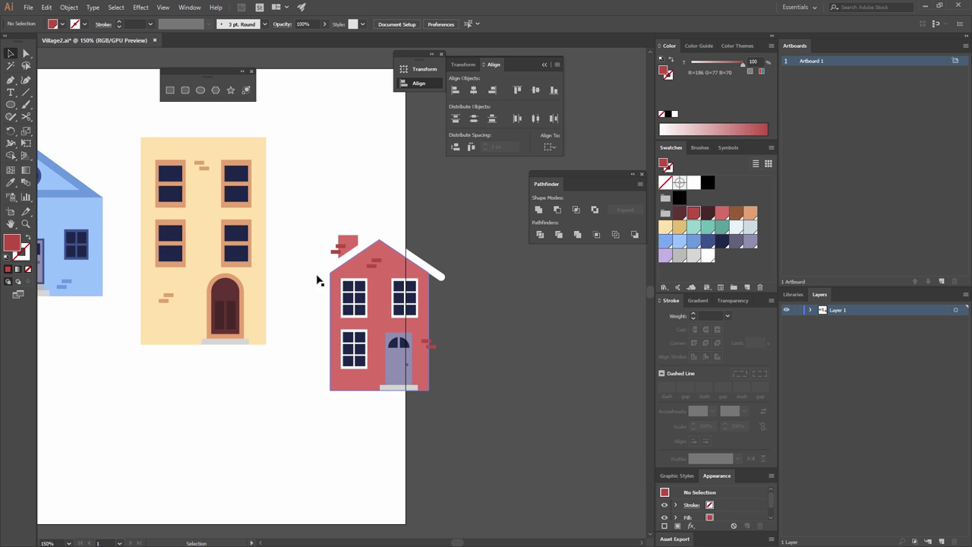
- Cut the right wall's brick pair and paste it in place inside the red house body using Draw Inside mode
left_click(414, 342)
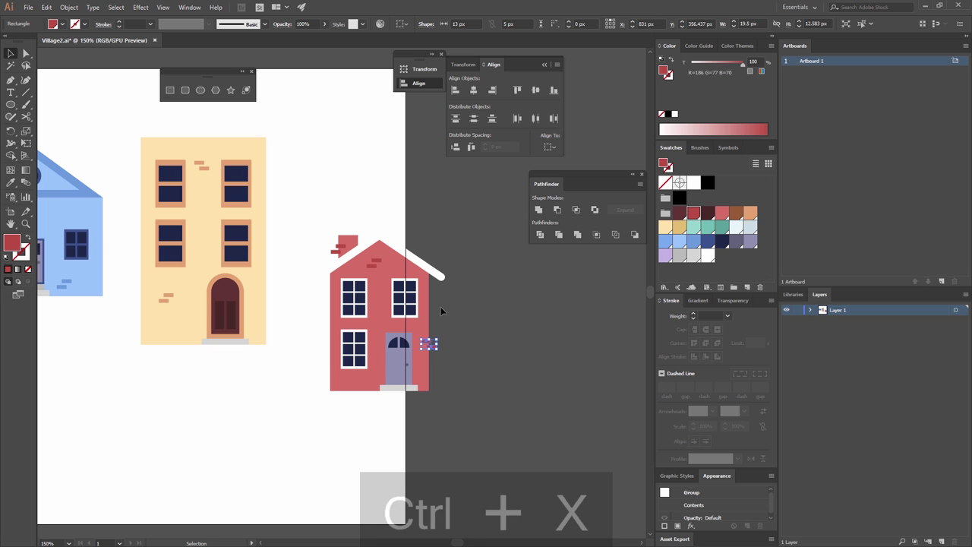
key("ctrl+x")
left_click(423, 317)
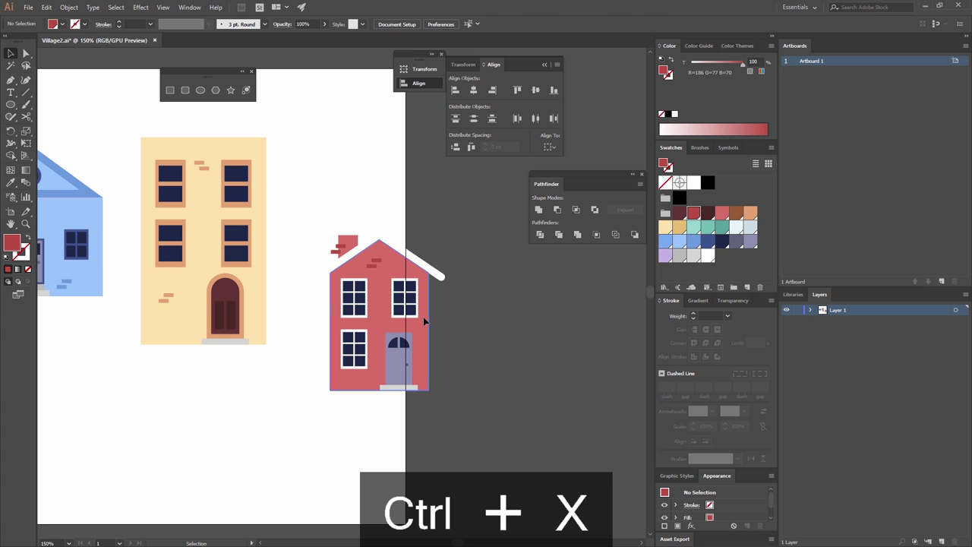
left_click(28, 282)
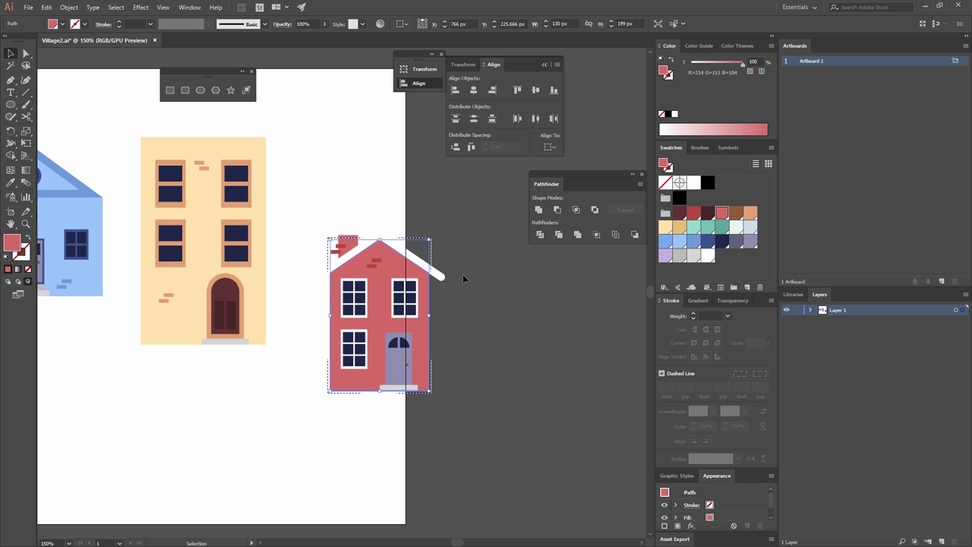
key("ctrl+shift+v")
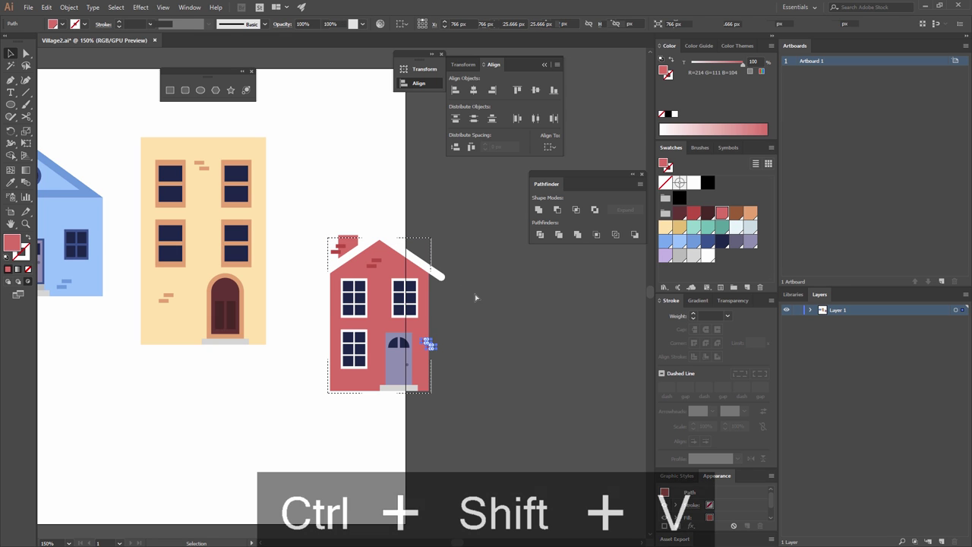
left_click(474, 293)
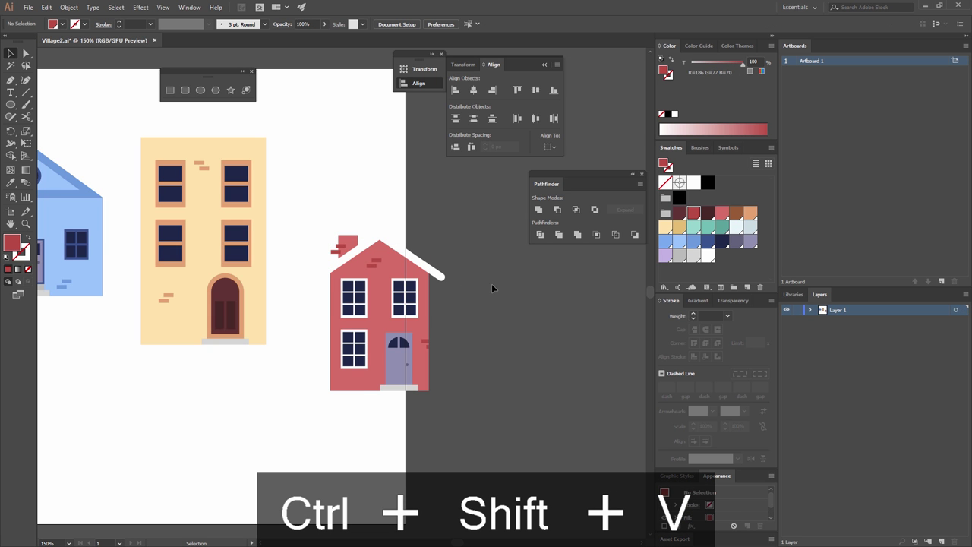
- Cut the chimney's brick pair and paste it in place inside the chimney shape using Draw Inside mode
left_click_drag(346, 247, 335, 251)
key("ctrl+x")
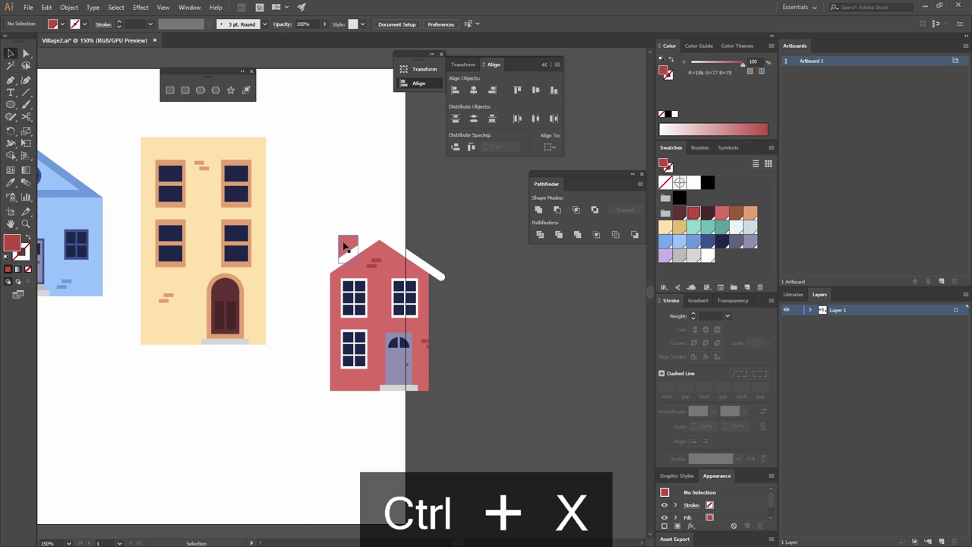
key("ctrl+f")
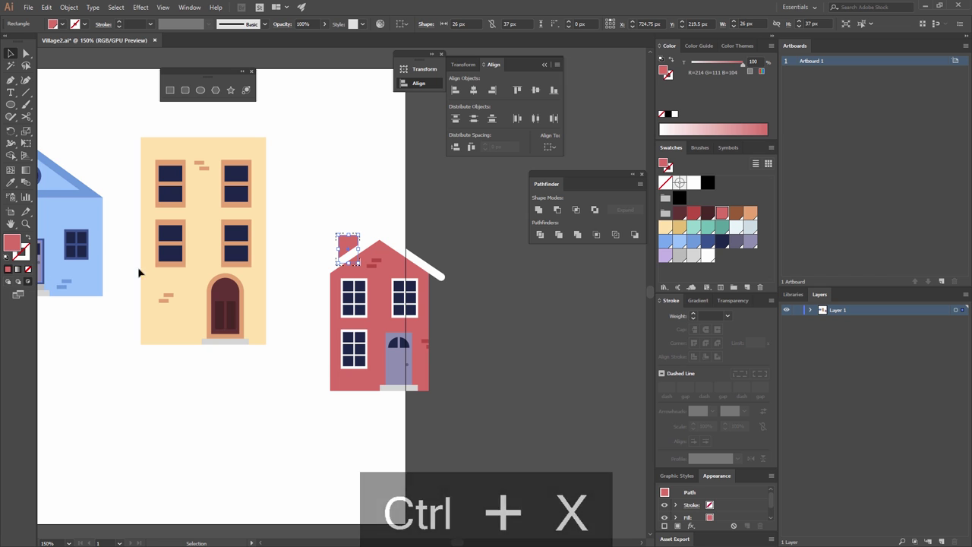
key("ctrl+shift+v")
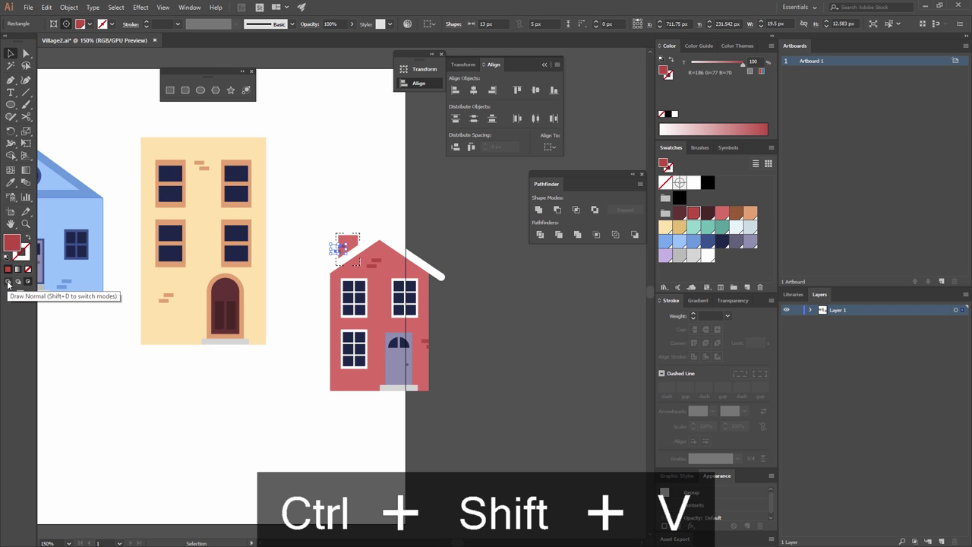
left_click(352, 211)
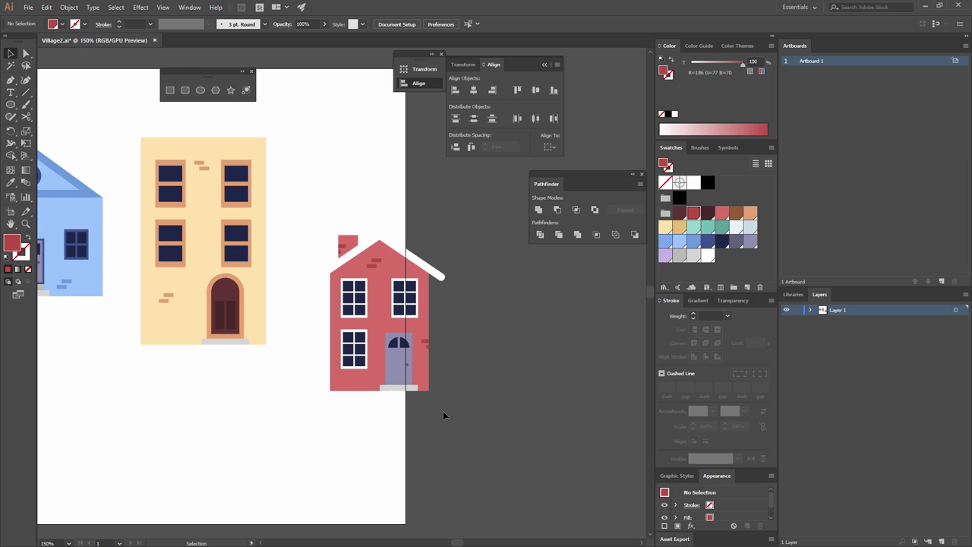
- Group all parts of the red house, and group all parts of the yellow house separately
left_click_drag(327, 235, 318, 216)
key("ctrl+g")
left_click_drag(130, 120, 145, 123)
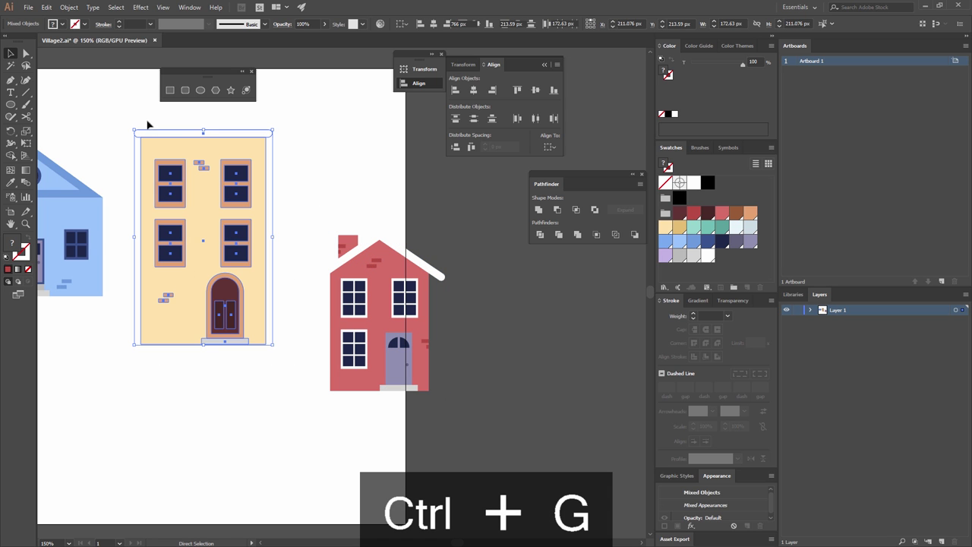
key("a")
key("ctrl+g")
- Group all parts of the blue house, including its roof, windows, door and bricks
left_click_drag(259, 264, 438, 288)
key("v")
left_click_drag(278, 360, 109, 149)
key("a")
key("ctrl+g")
left_click(356, 146)
key("v")
left_click_drag(344, 297, 322, 288)
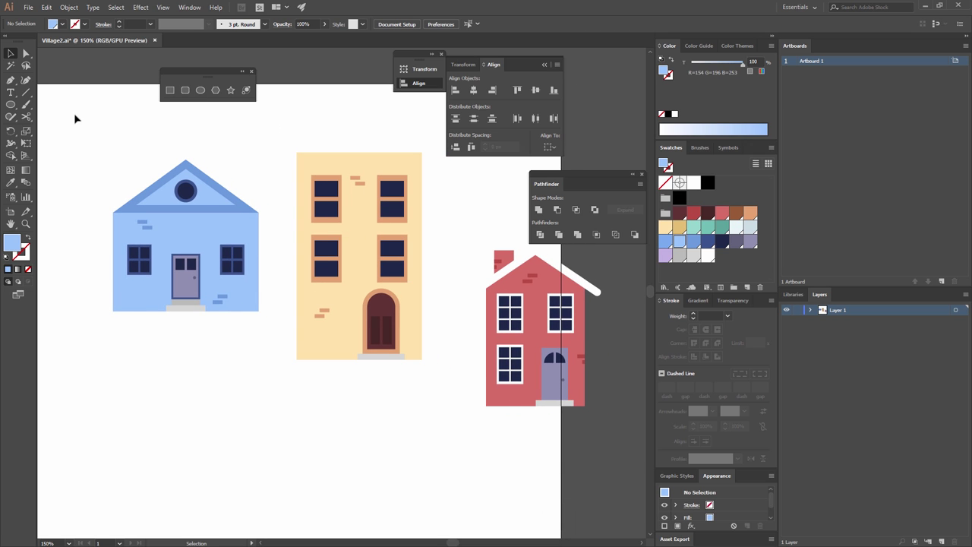
- Create a 602 by 25 px rectangle as the ground bar and fill it with the light purple swatch
left_click(170, 91)
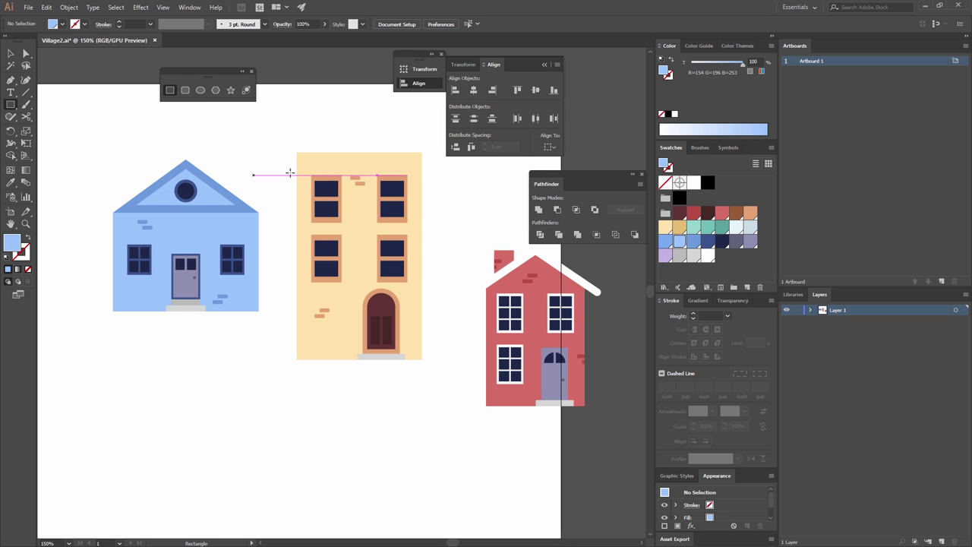
left_click(377, 175)
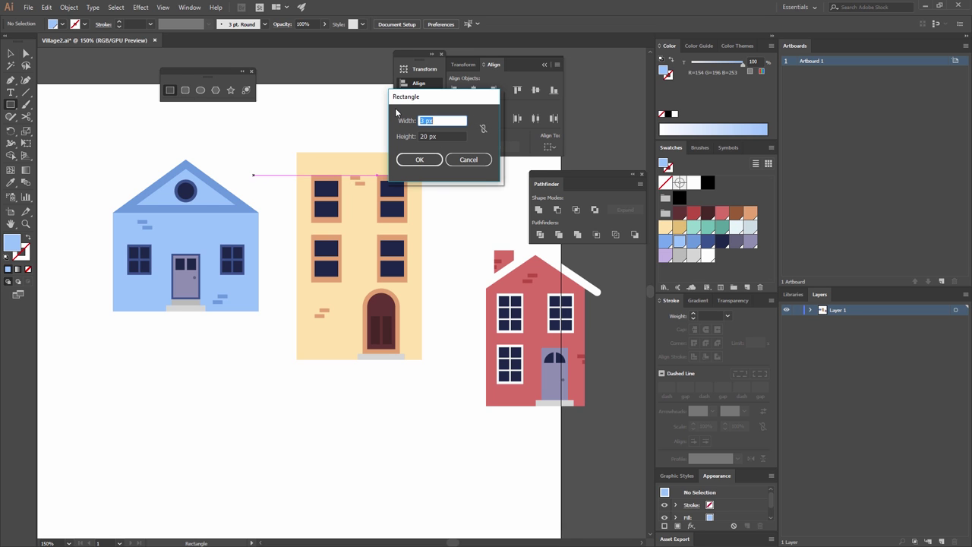
type("602")
key("Tab")
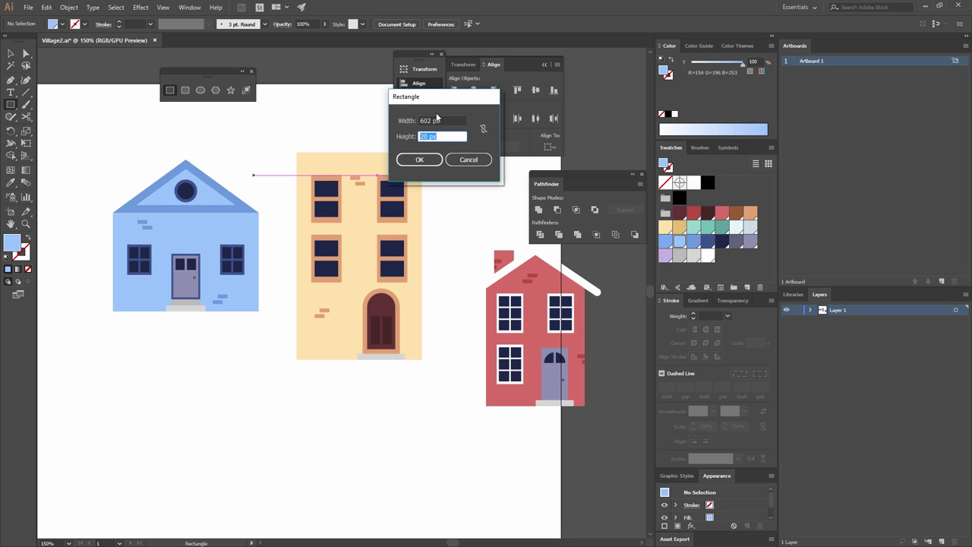
left_click(437, 157)
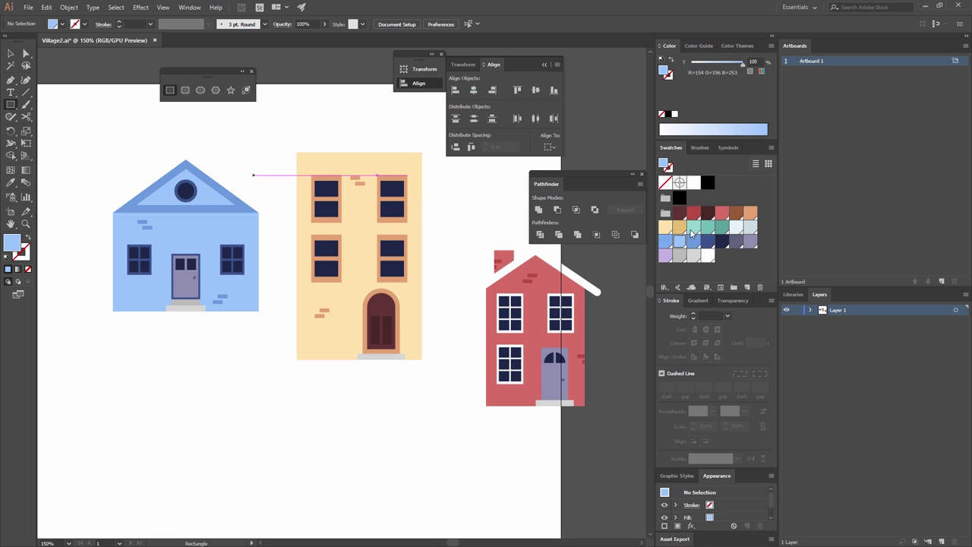
left_click(665, 256)
key("v")
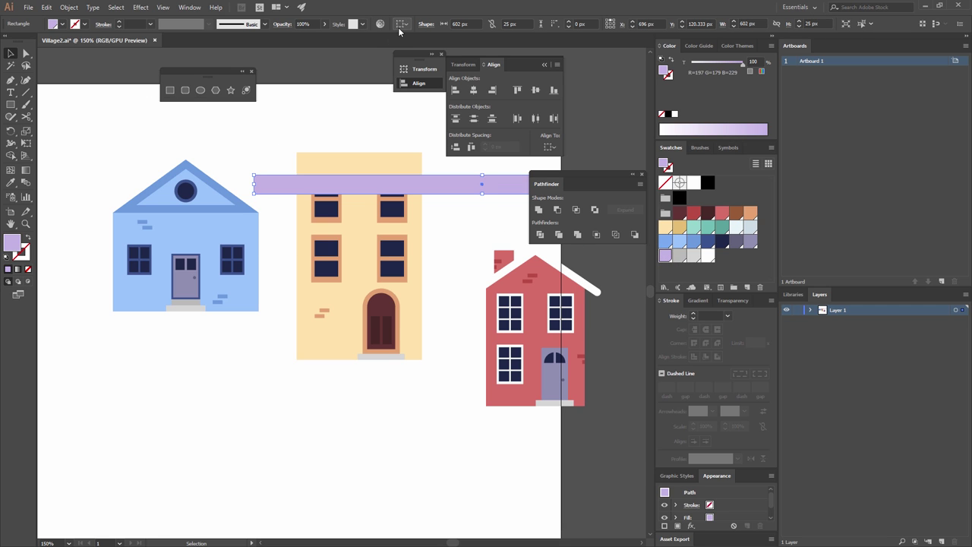
- Centre the purple bar horizontally and vertically on the artboard
left_click(401, 28)
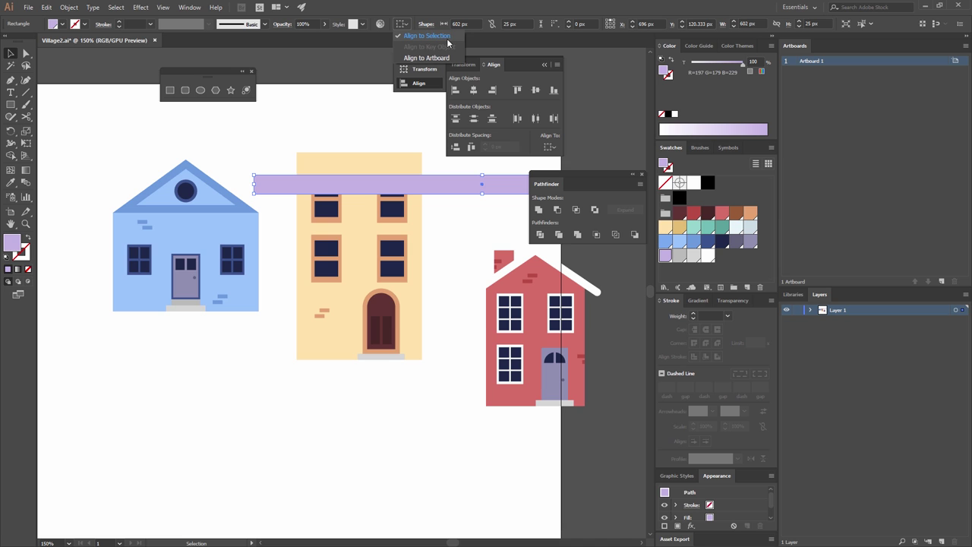
left_click(448, 38)
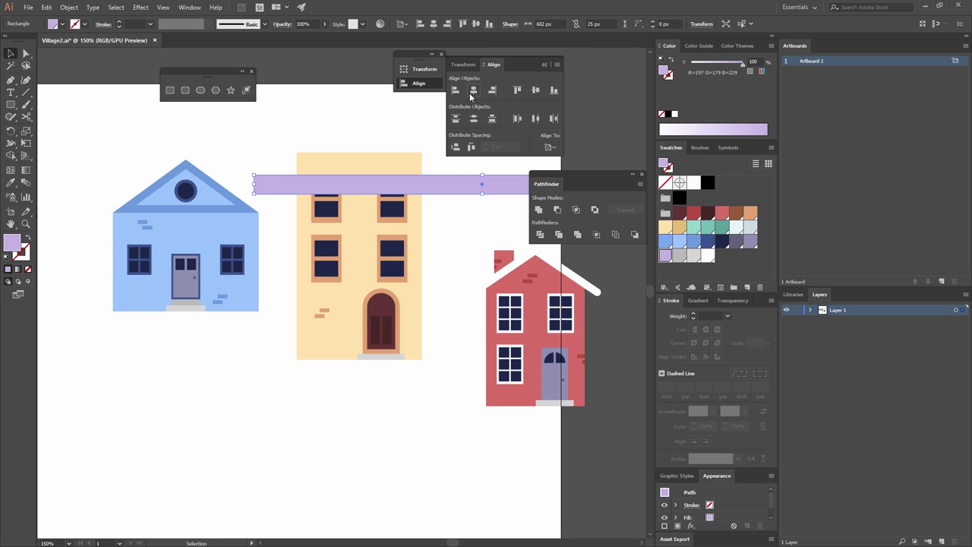
left_click(473, 90)
key("ctrl+minus")
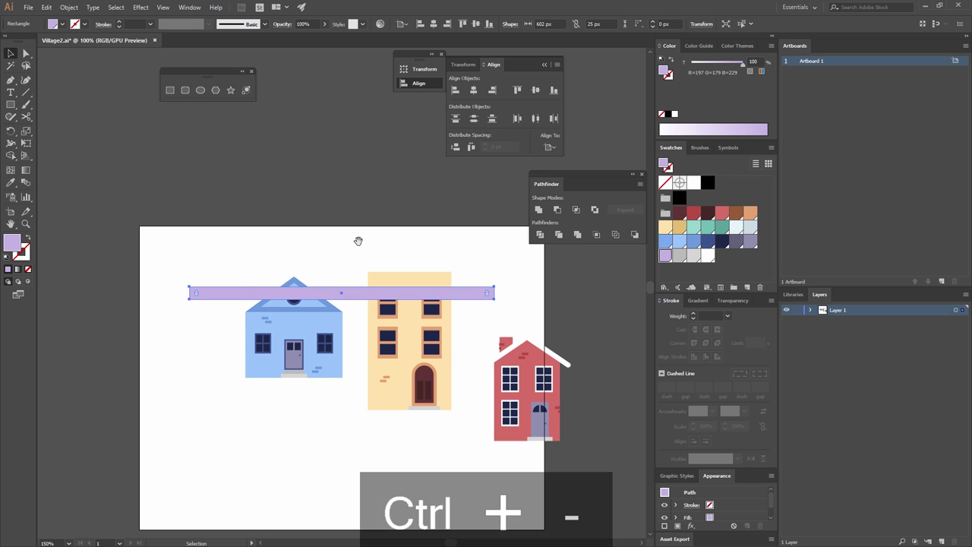
left_click_drag(359, 241, 342, 136)
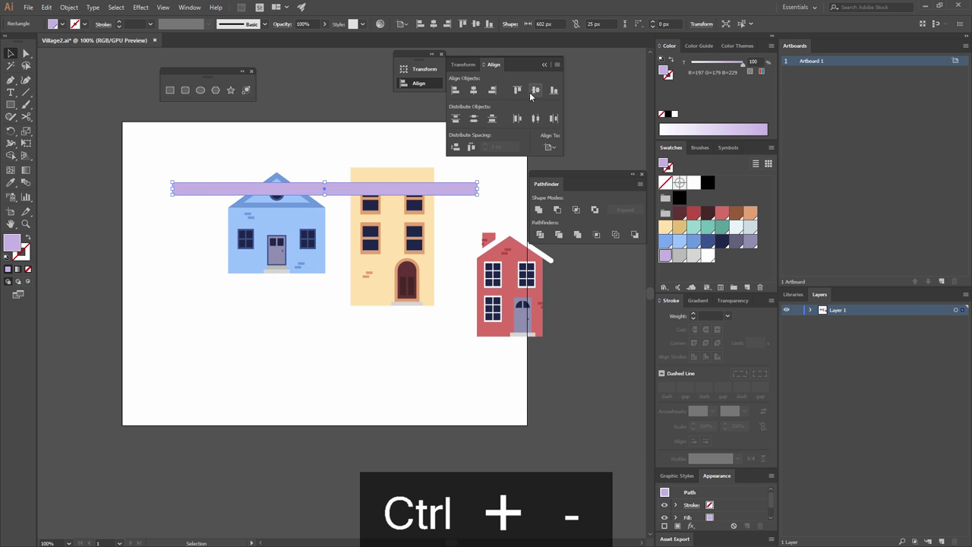
left_click(536, 89)
left_click(376, 146)
- Move the purple bar down slightly and arrange the blue, yellow and red houses in a row just above it
left_click_drag(327, 269, 324, 301)
left_click(437, 243)
left_click_drag(312, 248, 283, 249)
left_click_drag(403, 246, 341, 222)
left_click_drag(506, 290, 444, 231)
left_click_drag(508, 266, 427, 211)
left_click(487, 275)
left_click_drag(484, 266, 199, 228)
- Set the red house directly on the purple bar with 0 px vertical distribute spacing, using the bar as key object
left_click(515, 272)
left_click(444, 259)
left_click(445, 301, "shift")
left_click(417, 303)
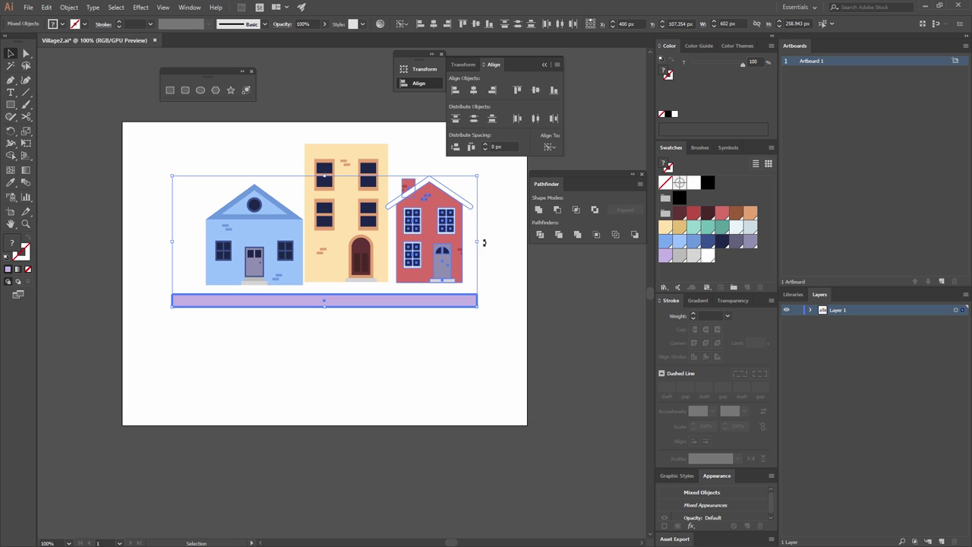
left_click(456, 148)
- Set the yellow house directly on the purple bar with 0 px vertical distribute spacing, keeping the bar as key object
left_click(357, 251)
left_click(358, 302, "shift")
left_click(351, 259)
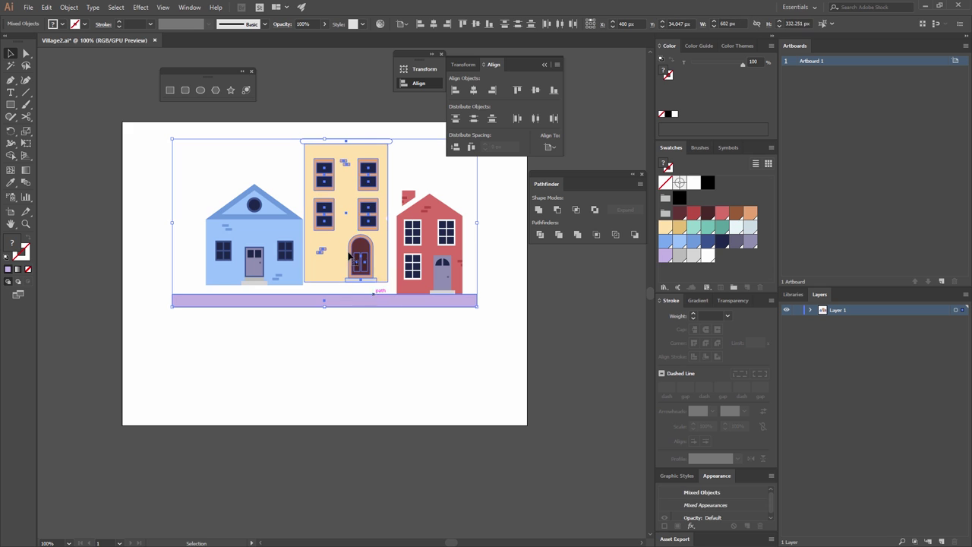
left_click(382, 301)
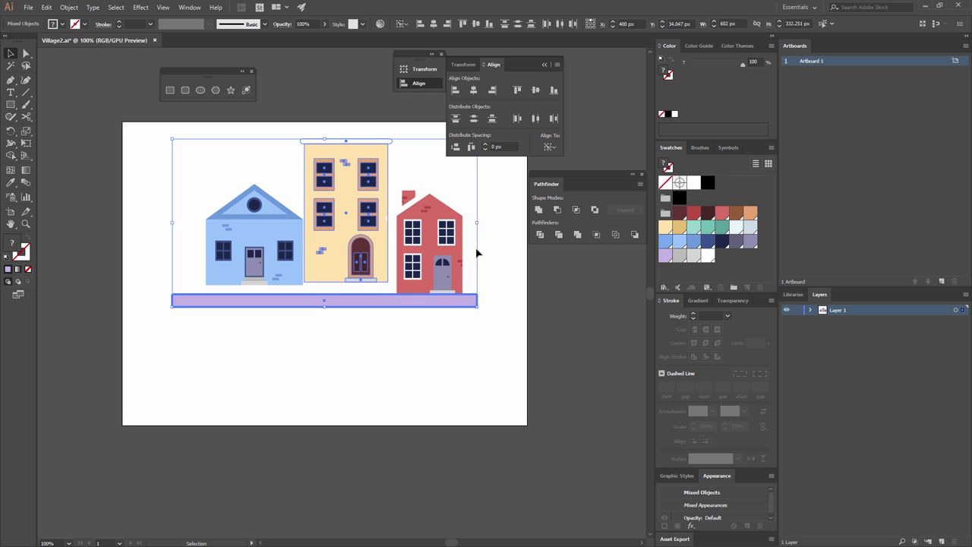
left_click(456, 148)
left_click(520, 244)
- Set the blue house directly on the key-object purple bar with 0 px vertical distribute spacing
left_click(258, 243)
left_click(297, 302, "shift")
left_click(297, 302)
left_click(456, 148)
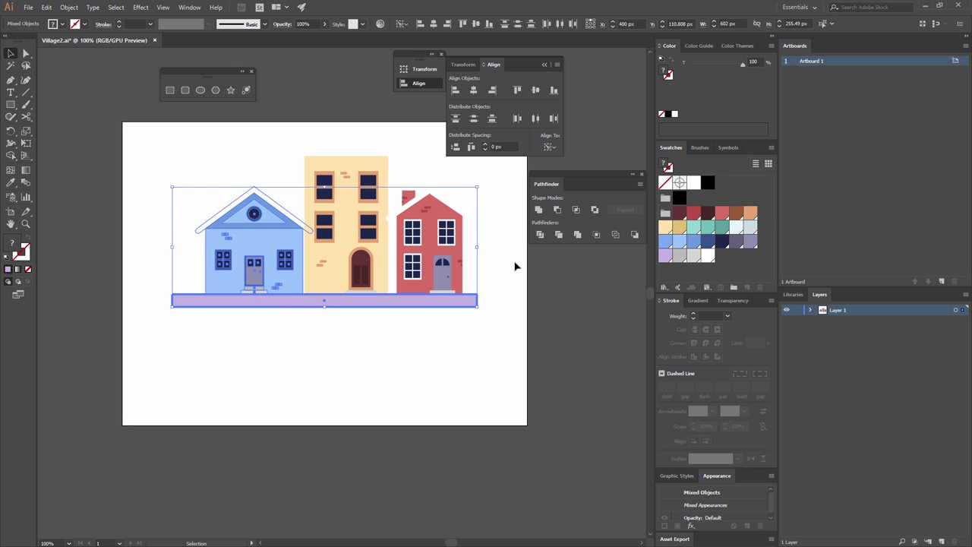
left_click(514, 265)
- Overlap the houses by sending the yellow one to the back and shifting both it and the red one left
left_click_drag(354, 245, 335, 225)
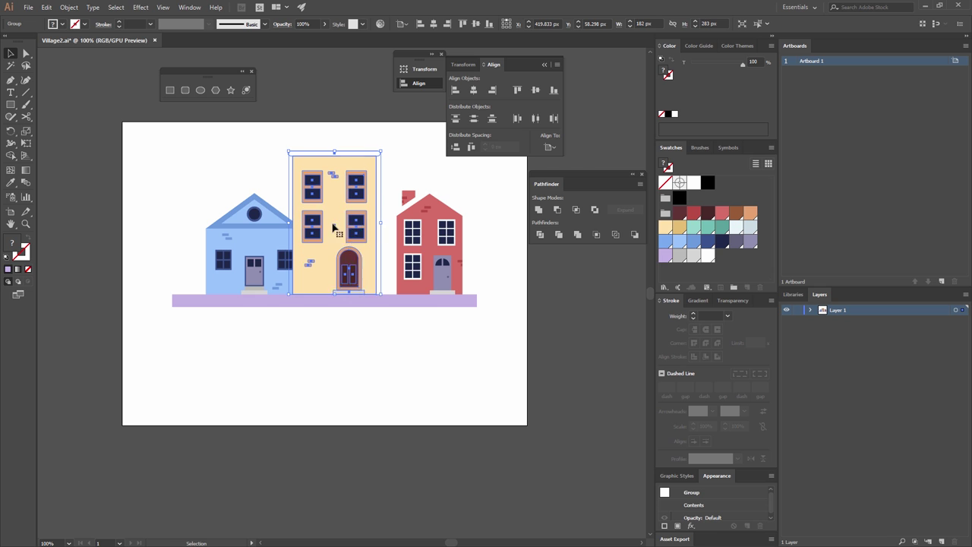
right_click(334, 226)
mouse_move(380, 323)
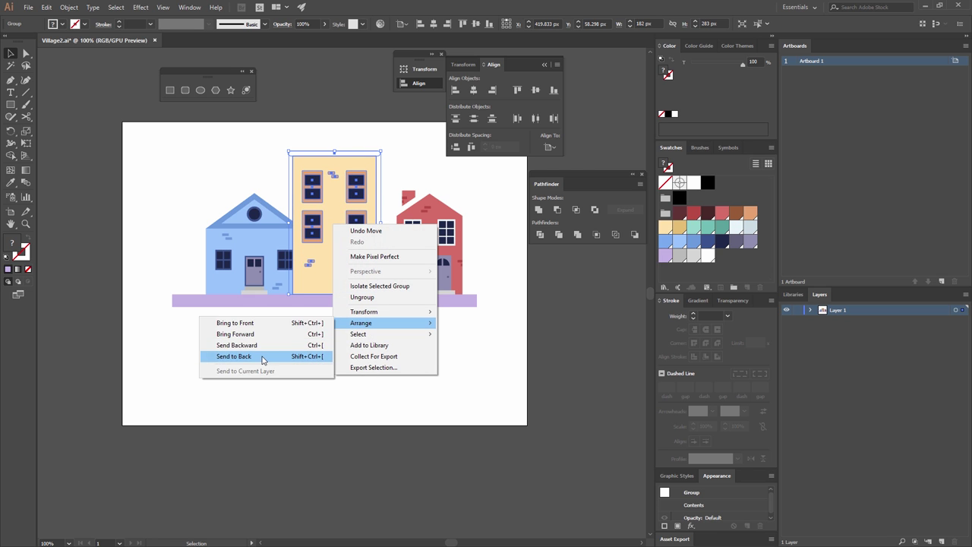
left_click(266, 358)
left_click(370, 345)
mouse_move(442, 241)
left_mouse_down()
mouse_move(412, 241)
mouse_move(424, 243)
left_mouse_up()
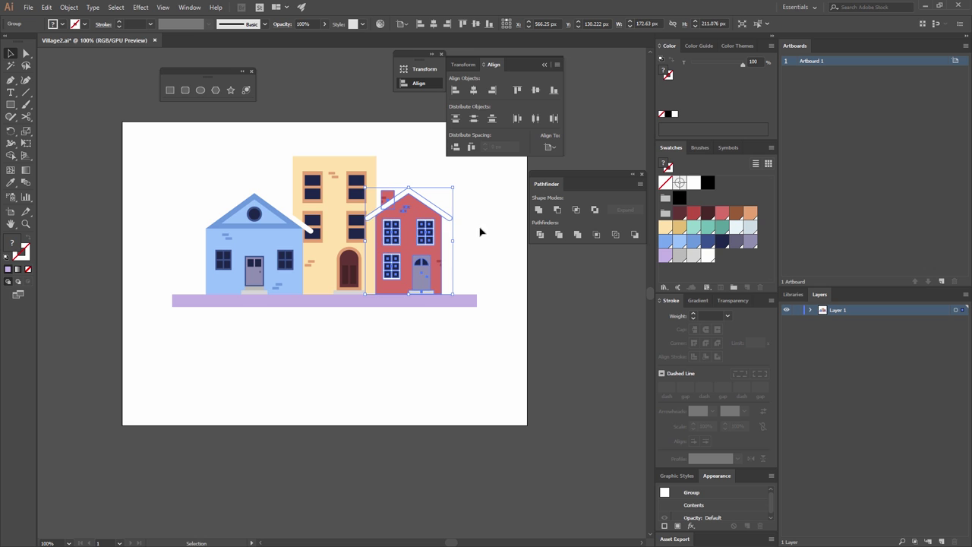
left_click(490, 241)
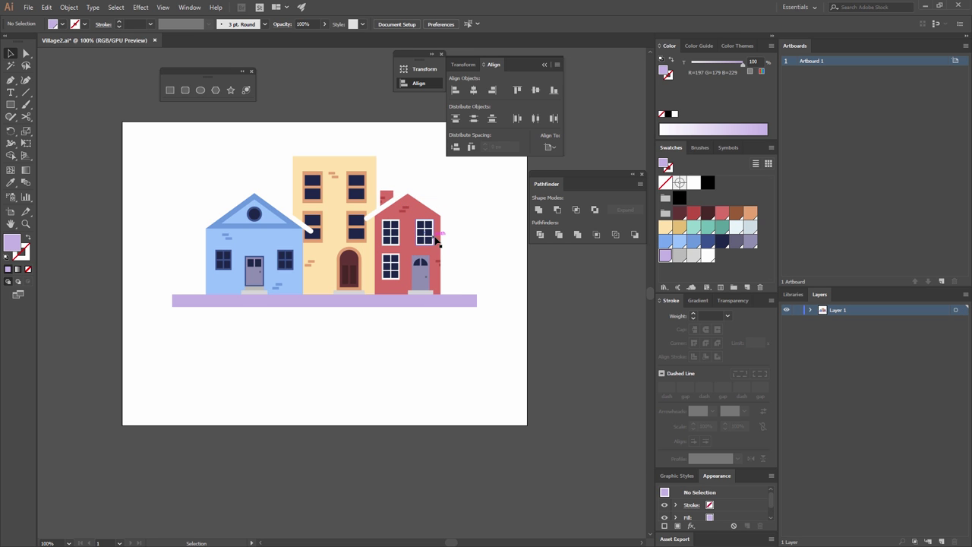
- Draw a straight horizontal line about 631 px long through the purple bar, with a black 1 pt stroke and no fill
key("ctrl+equal")
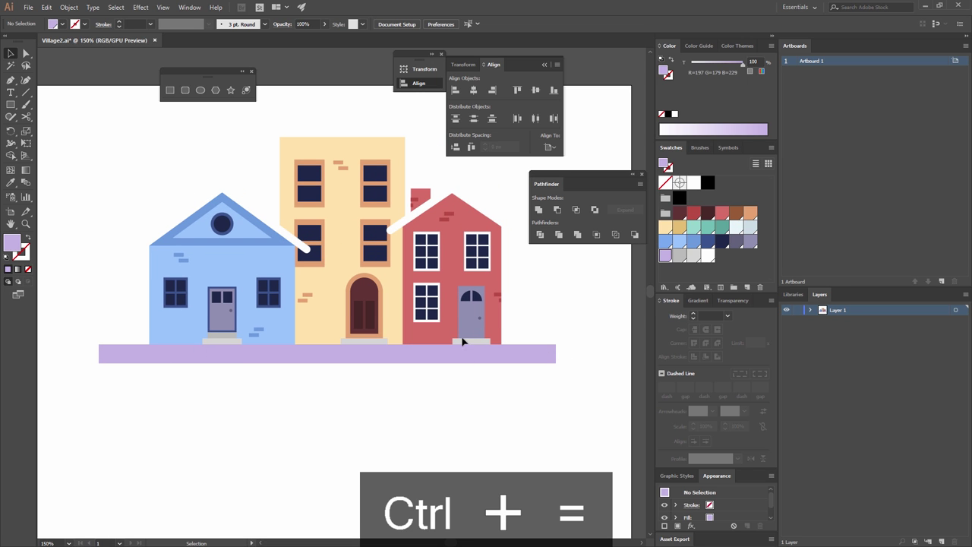
left_click(11, 79)
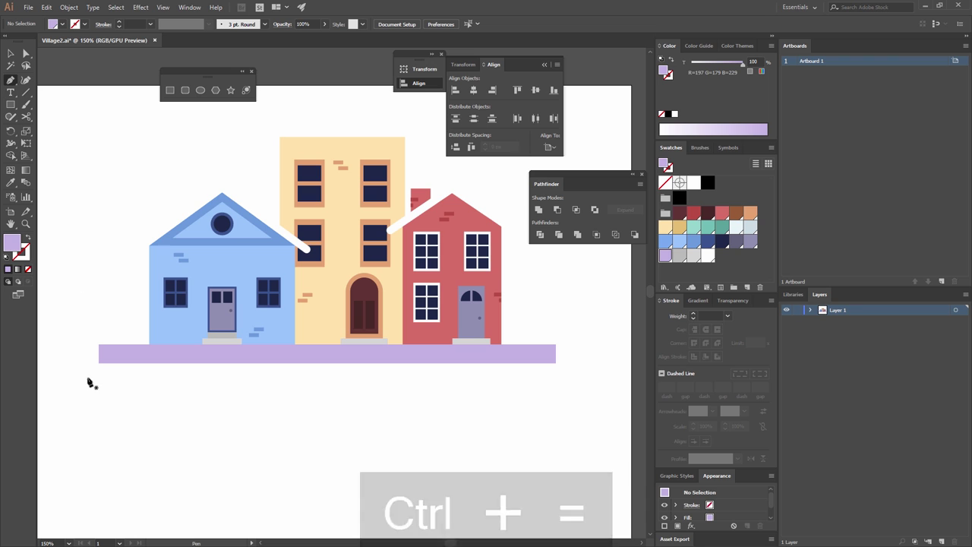
left_click(88, 353)
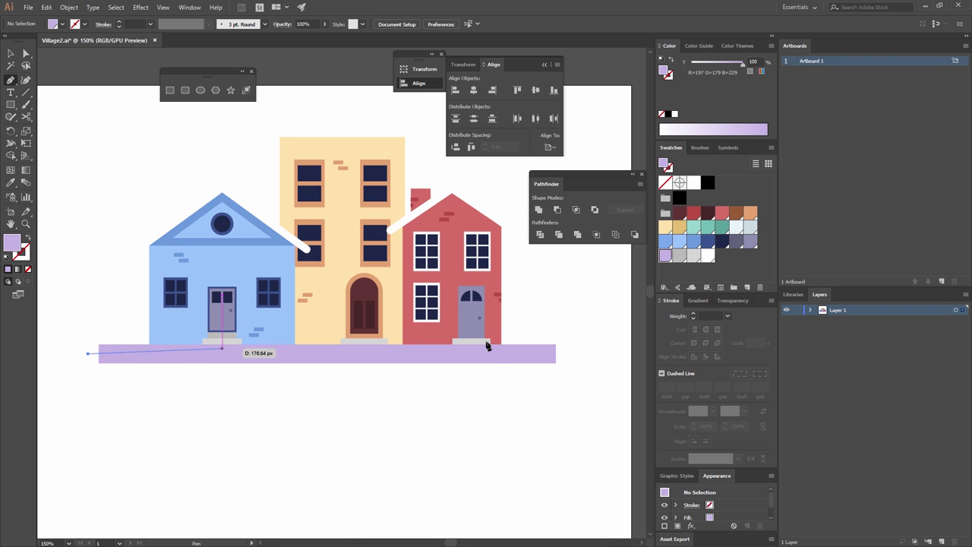
left_click(567, 353)
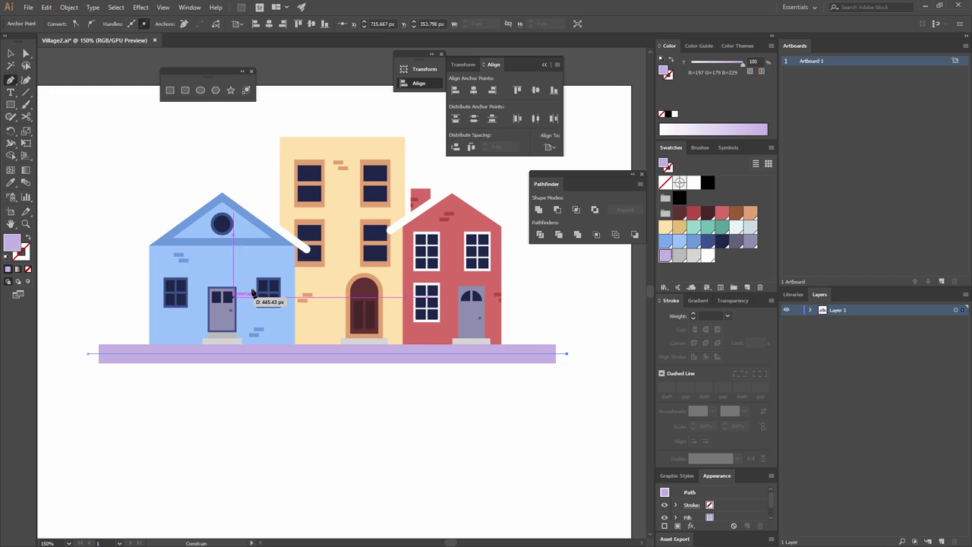
left_click(28, 240)
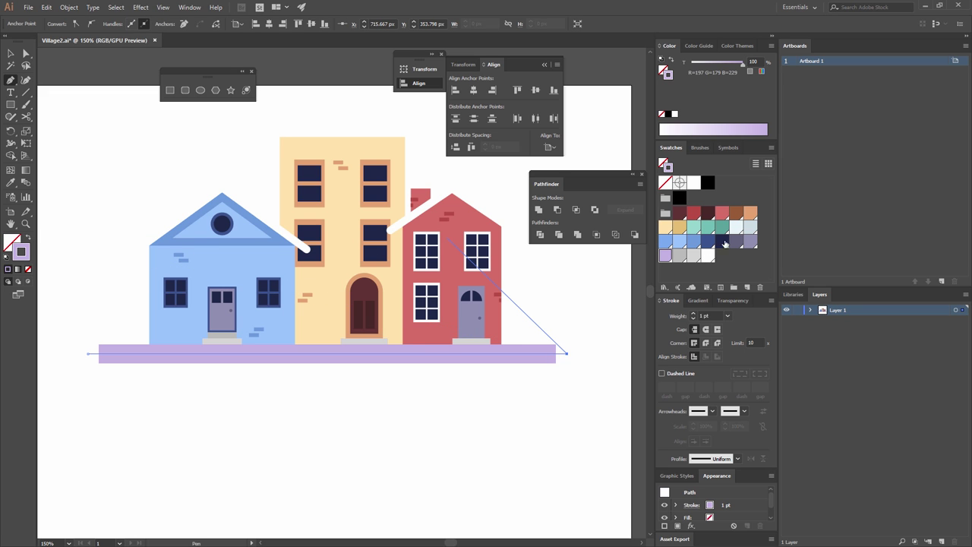
left_click(706, 188)
key("v")
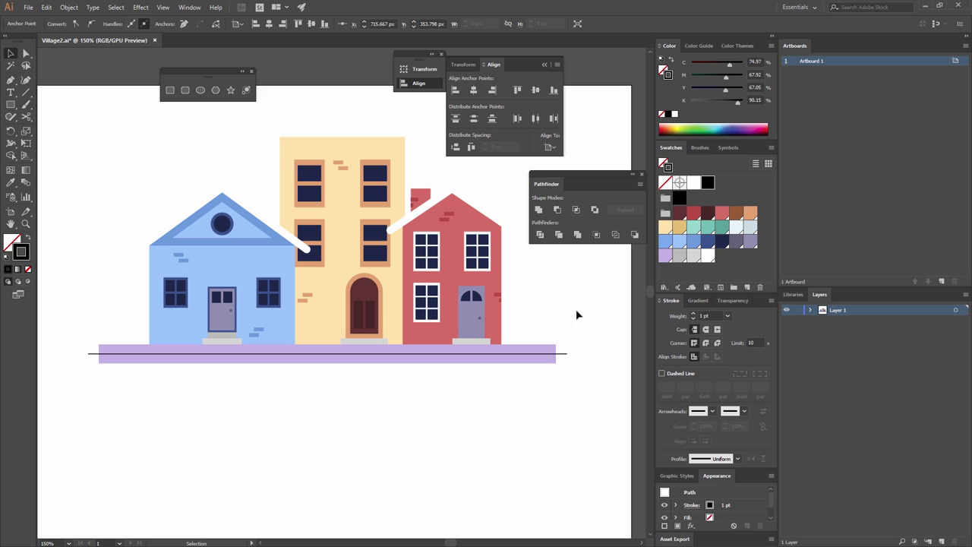
- Apply a Zig Zag effect to the black line with 5 px absolute size, 40 ridges per segment and smooth points
left_click(558, 356)
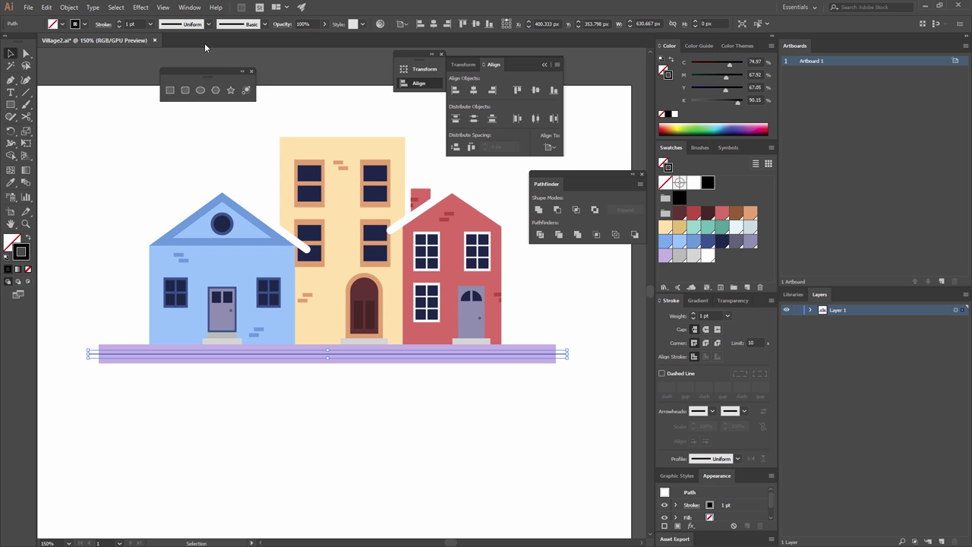
left_click(142, 8)
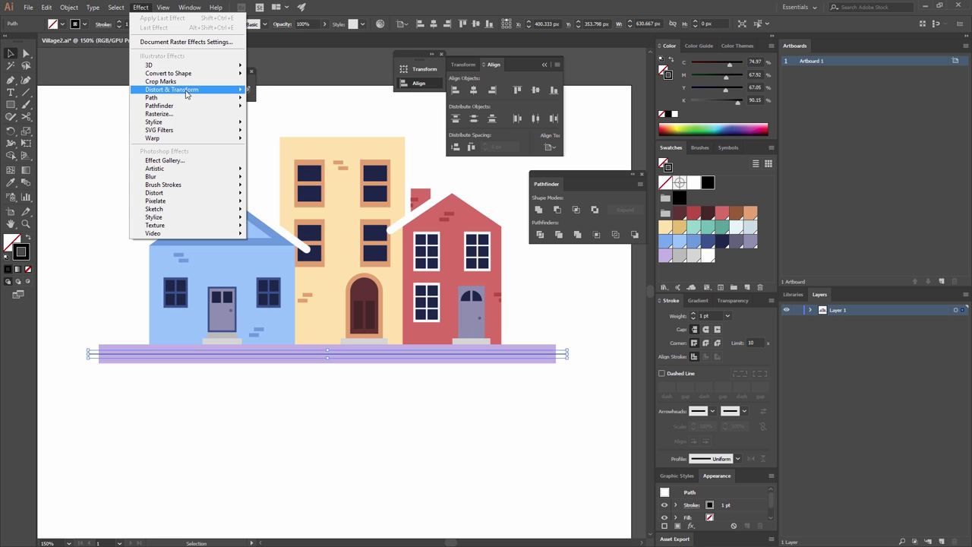
mouse_move(186, 93)
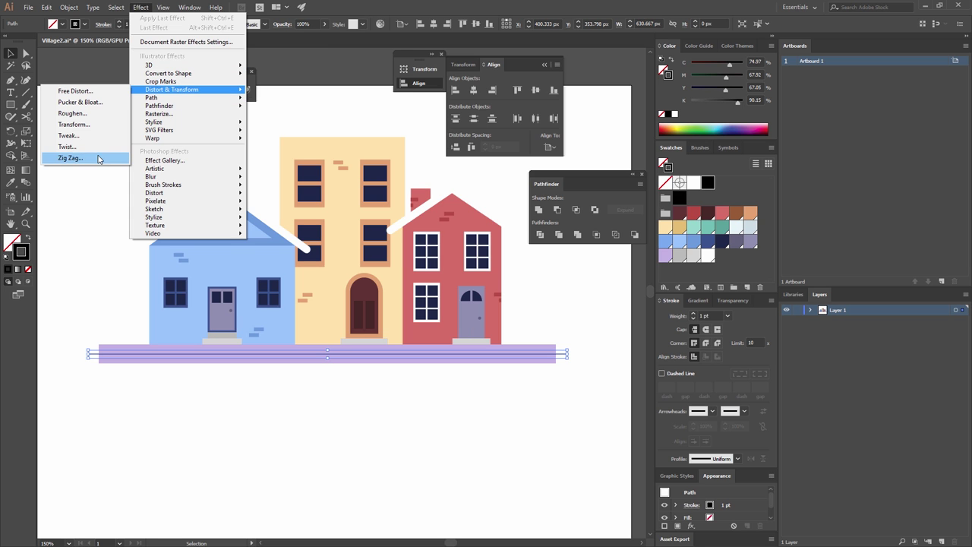
left_click(105, 157)
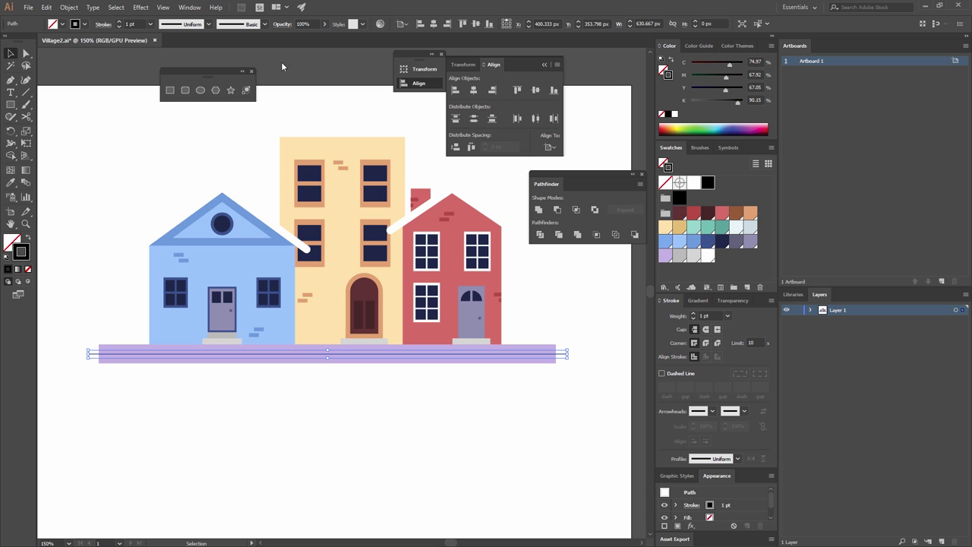
left_click_drag(15, 75, 510, 76)
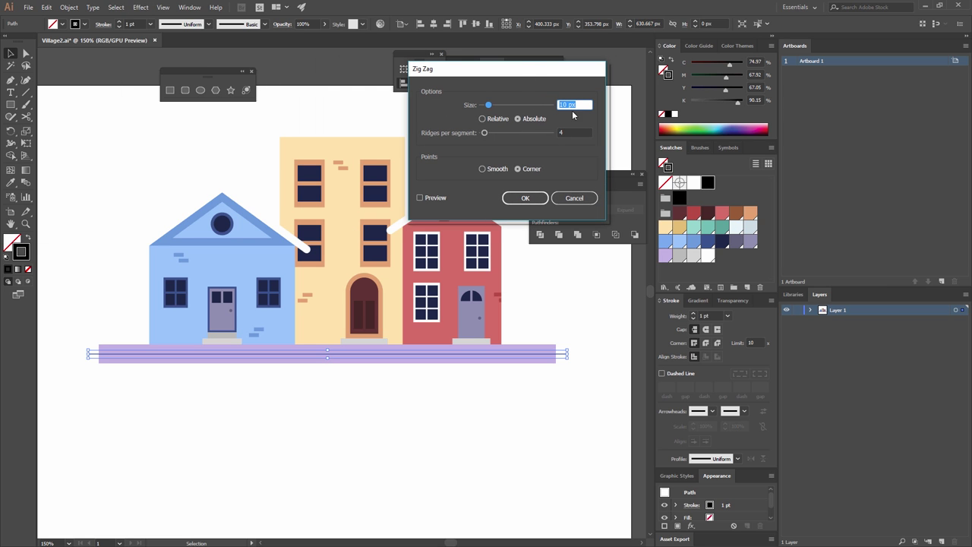
left_click(422, 198)
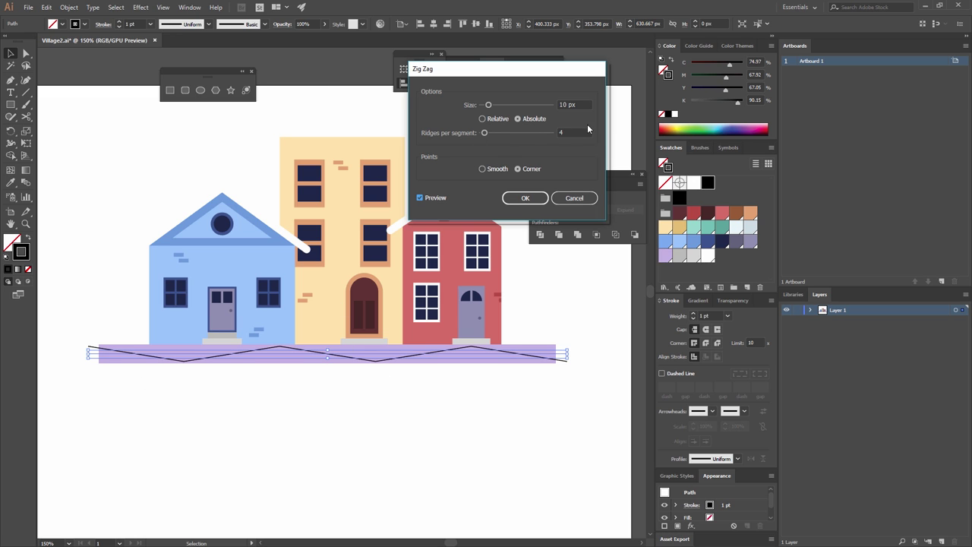
left_click(579, 132)
type("0")
left_click(573, 104)
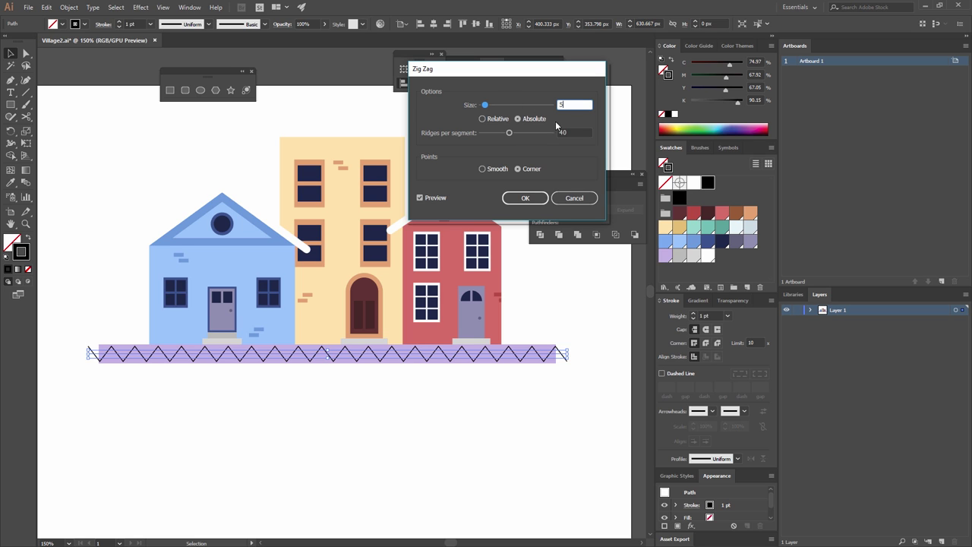
left_click(571, 131)
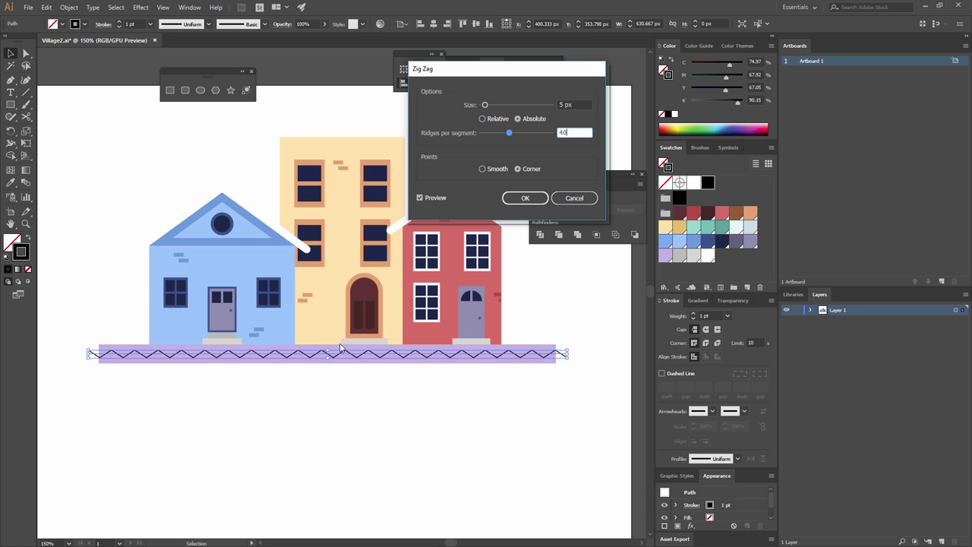
left_click(486, 169)
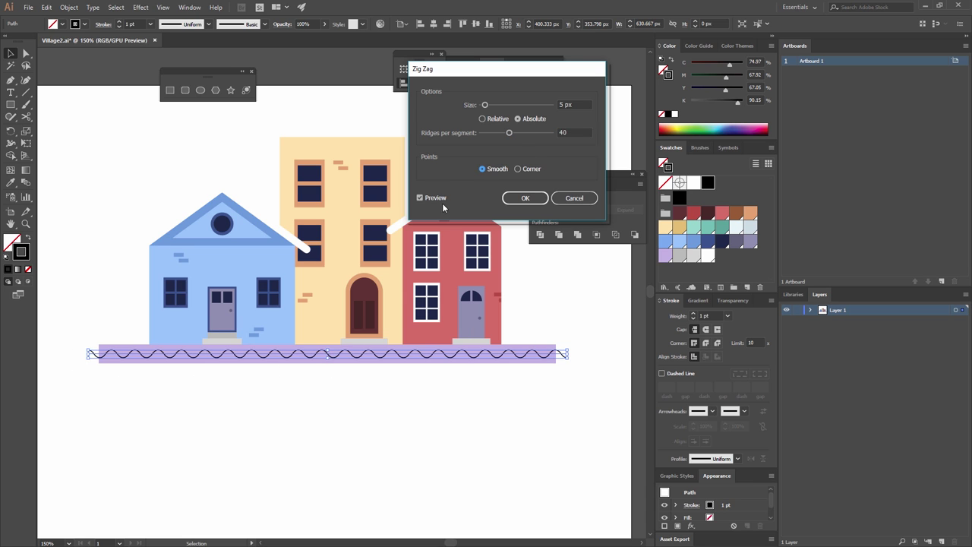
left_click(522, 198)
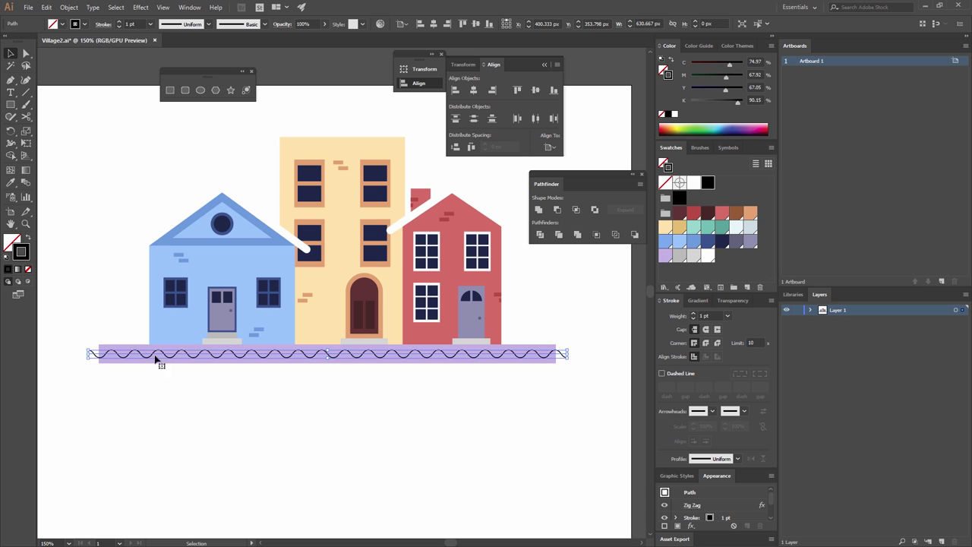
- Expand the zig-zag line's appearance and close it with the Pen tool into a shape about 631 × 37 px extending above the purple bar
left_click(68, 7)
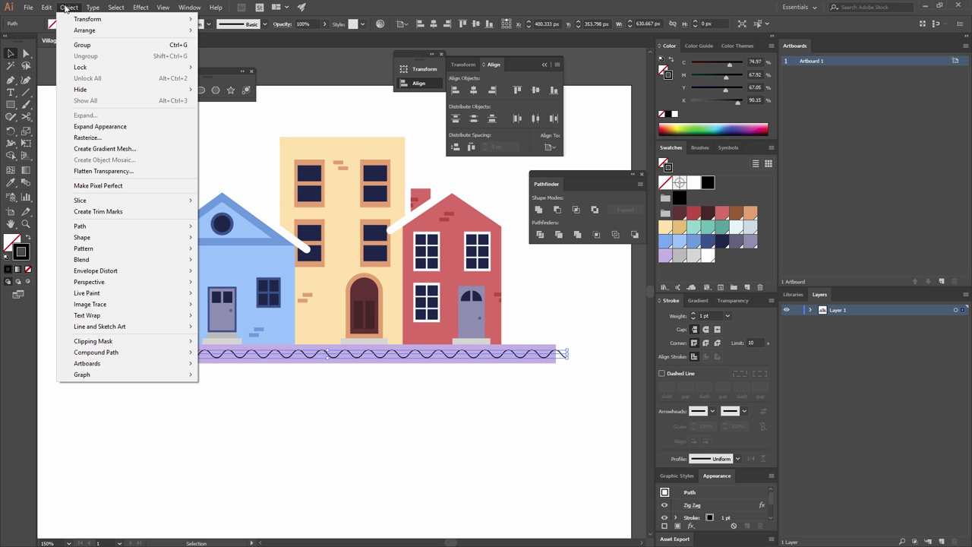
left_click(140, 129)
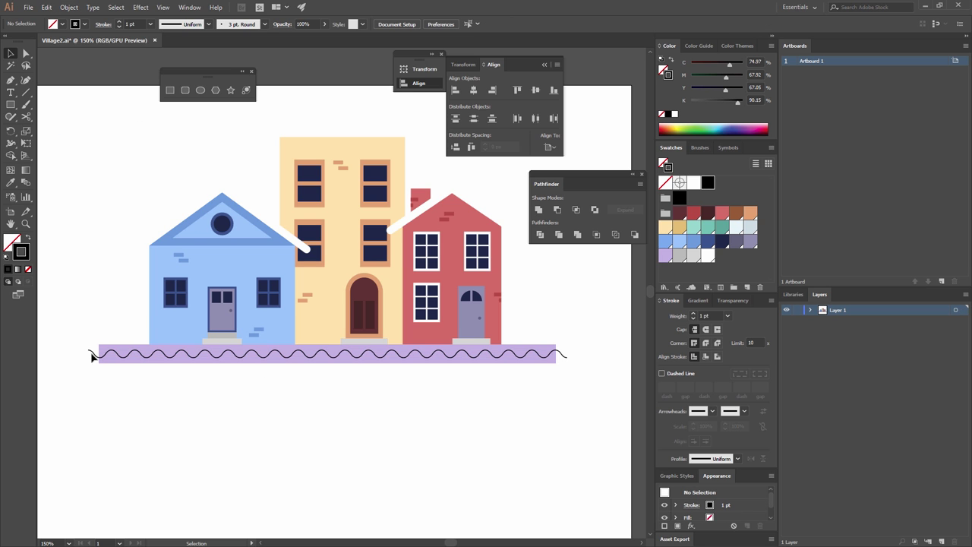
left_click(140, 358)
key("p")
left_click_drag(90, 353, 91, 332)
left_click(88, 328)
left_click(568, 341)
left_click(568, 356)
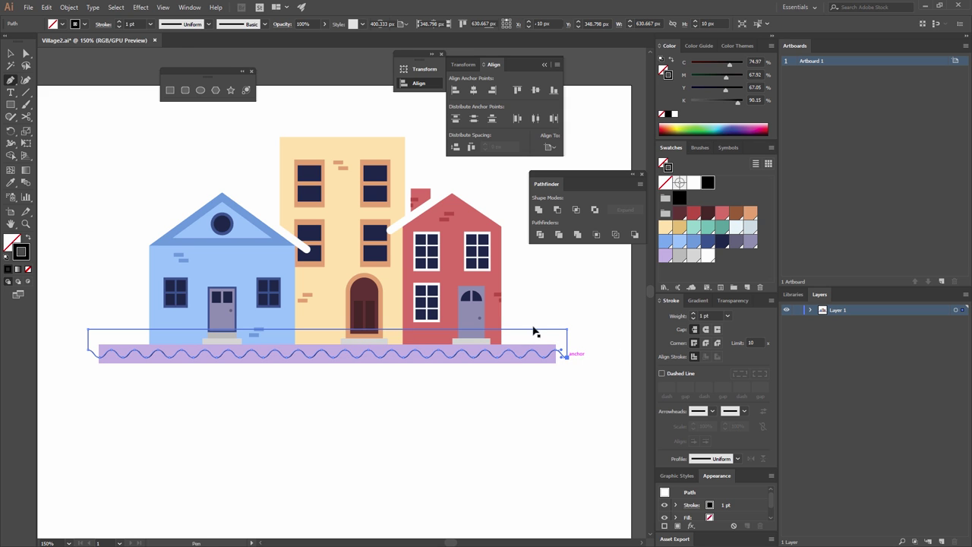
- Give the closed wavy shape a white fill and no stroke
key("v")
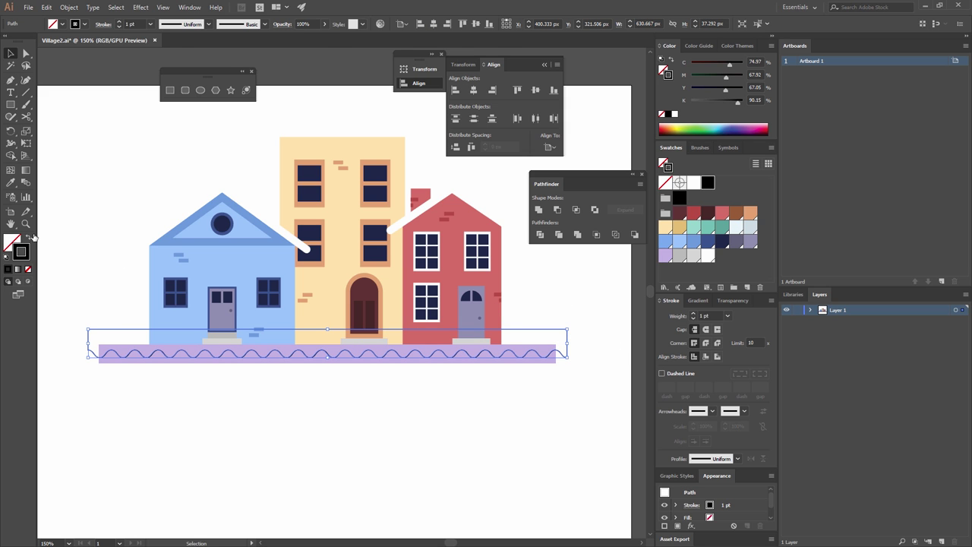
left_click(707, 257)
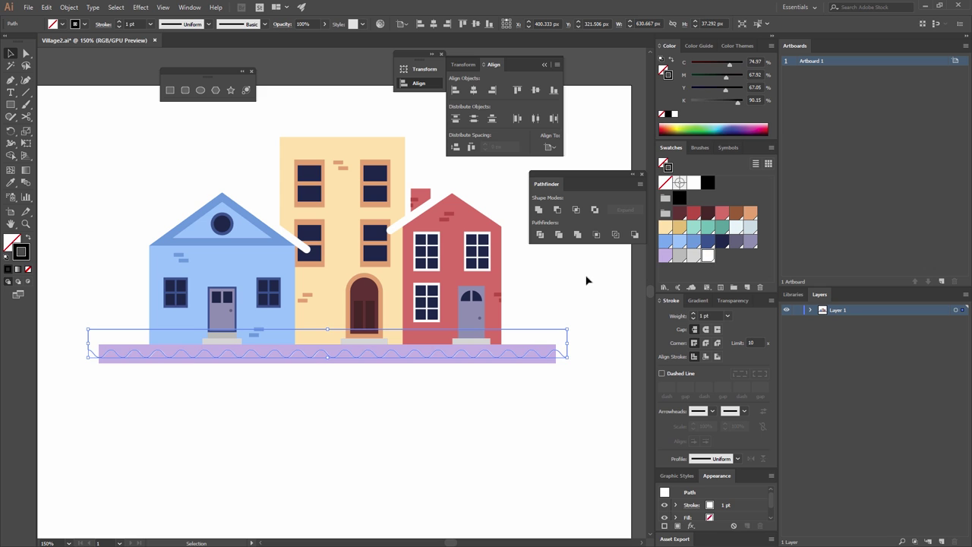
left_click(25, 238)
left_click(91, 228)
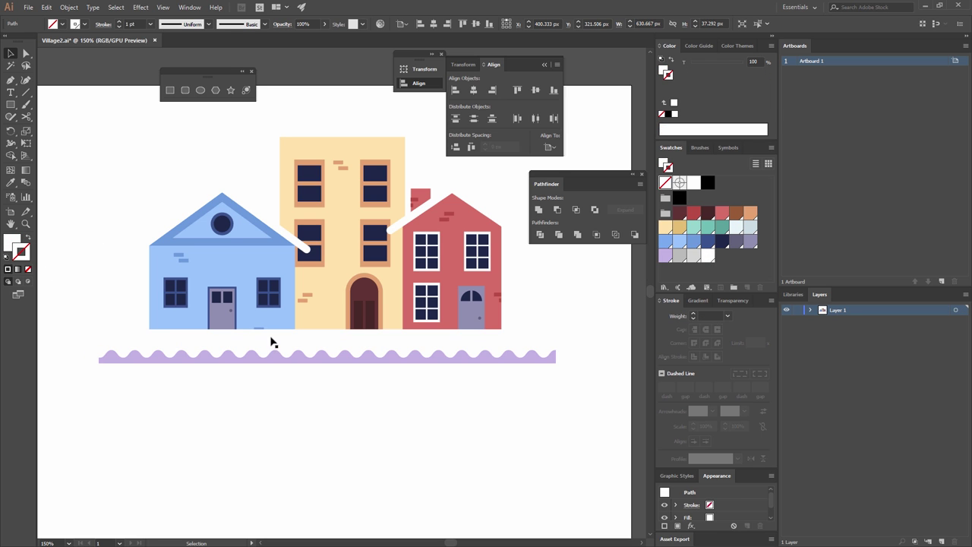
- Cut the white wavy shape and paste it in place inside the purple bar using Draw Inside mode
left_click(272, 334)
key("ctrl+x")
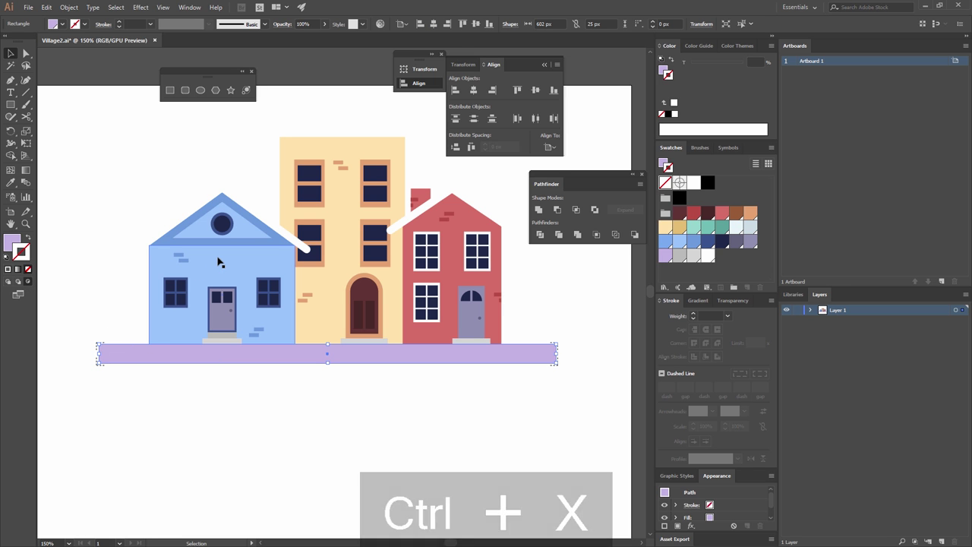
key("ctrl+shift+v")
left_click(348, 389)
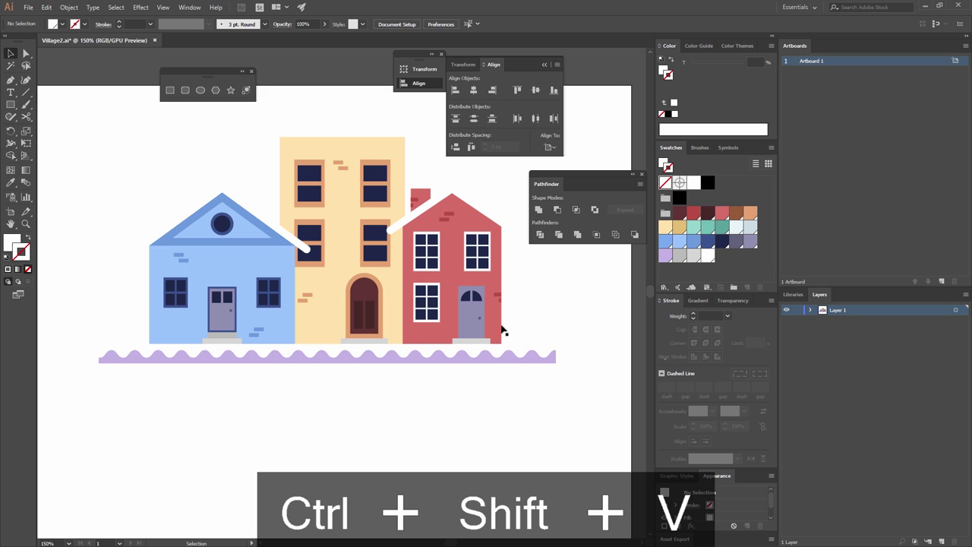
- Create a three-sided polygon above the blue house and set its size to 25 × 19 px
scroll(444, 289, "up", 2)
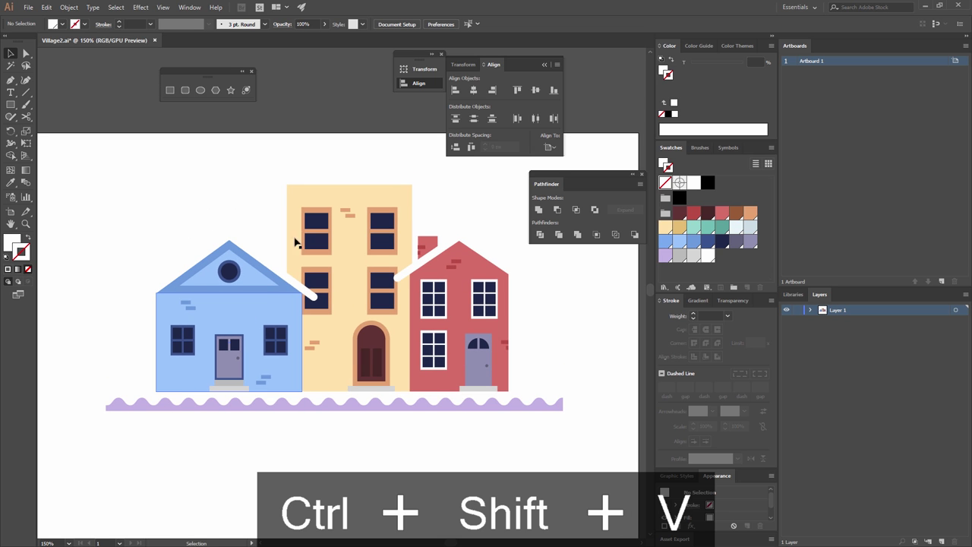
left_click(216, 89)
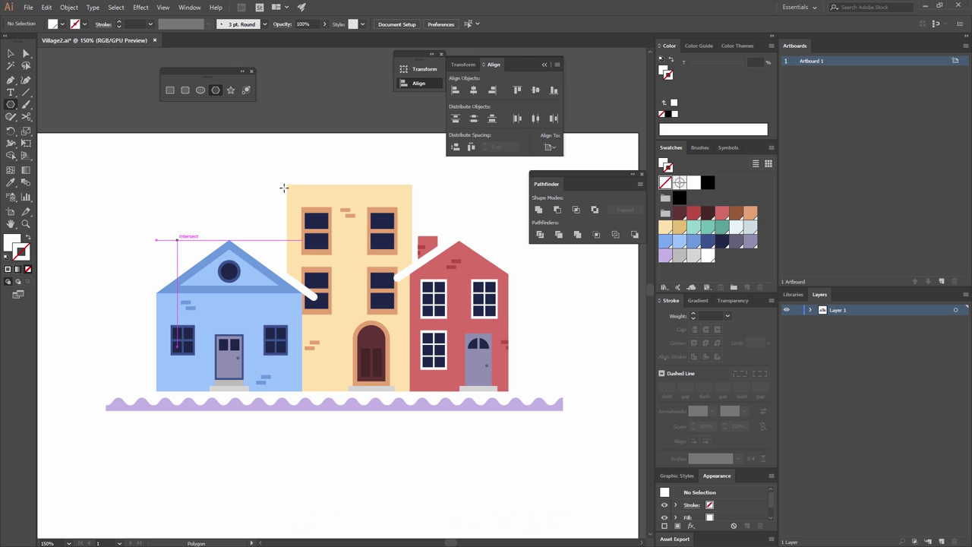
left_click(294, 164)
left_click(444, 137)
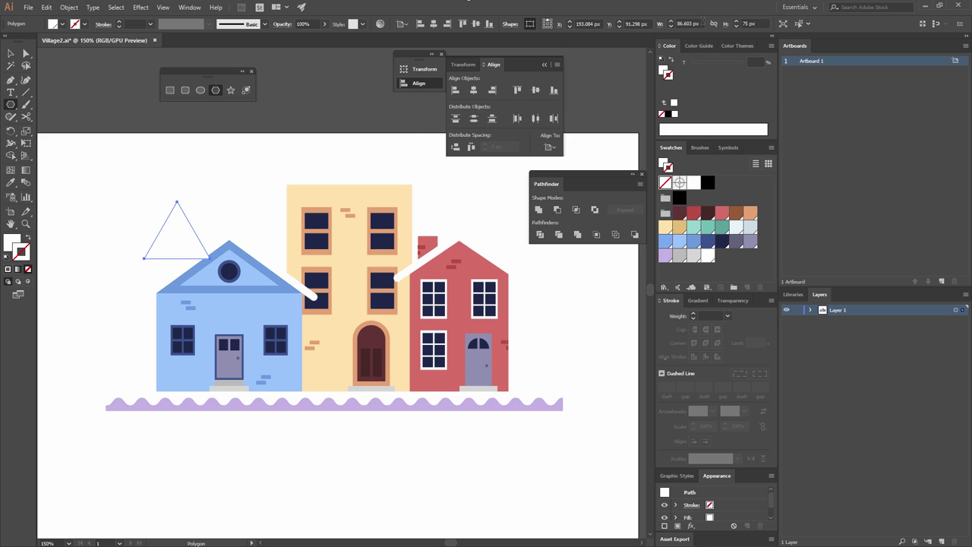
left_click(702, 20)
key("Tab")
type("19")
key("Return")
- Fill the small triangle with the light mint swatch (R=150 G=214 B=206) and no stroke
left_click(695, 229)
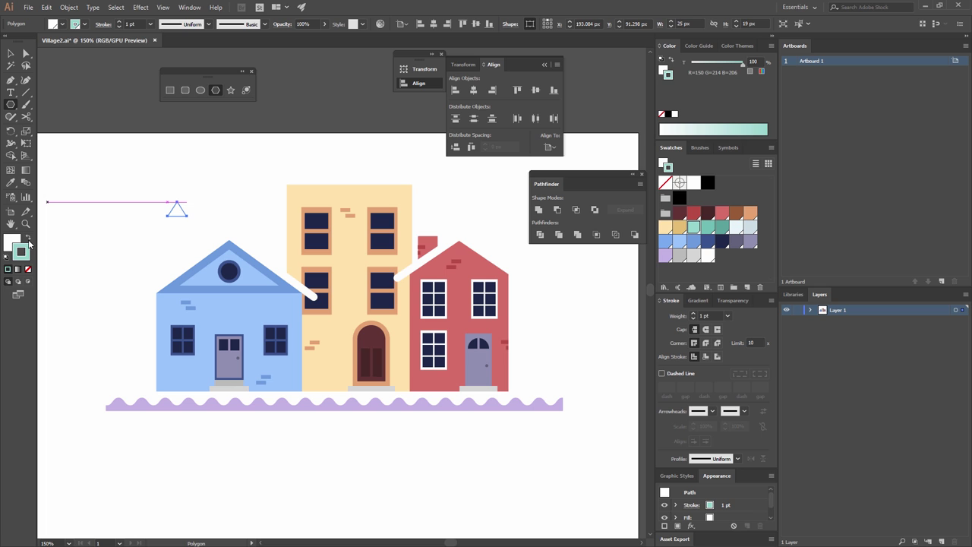
left_click(27, 239)
left_click(11, 53)
left_click(228, 181)
- Duplicate the mint triangle twice straight down to form three stacked tree tiers
key("ctrl+equal")
key("ctrl+equal")
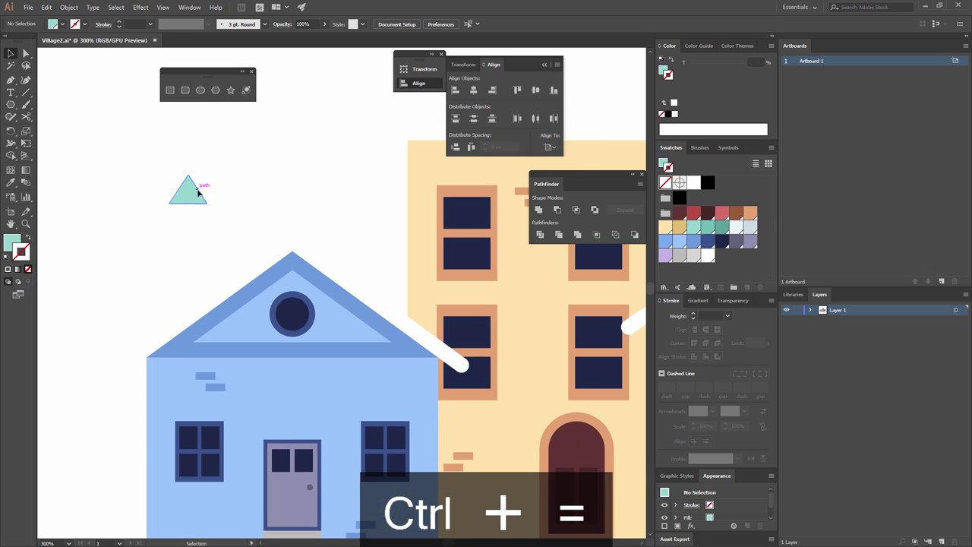
left_click_drag(198, 193, 199, 214)
key("ctrl+d")
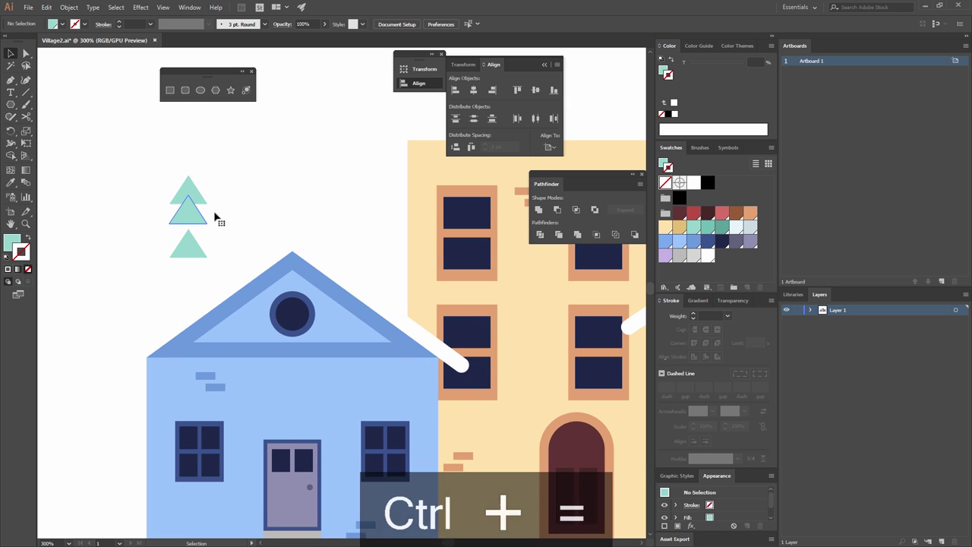
- Resize the middle triangle to 33 × 25 px and the bottom triangle to 43 × 33 px
left_click(199, 215)
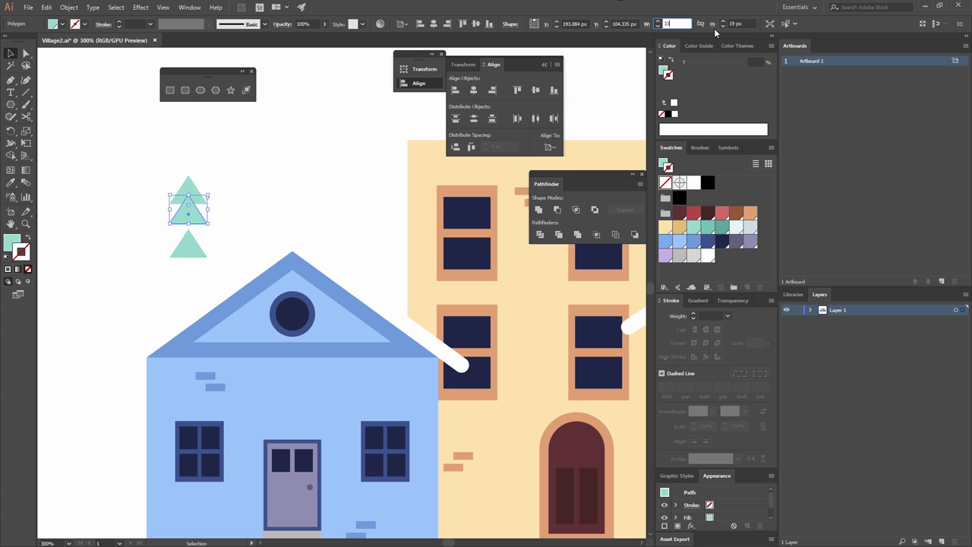
key("Return")
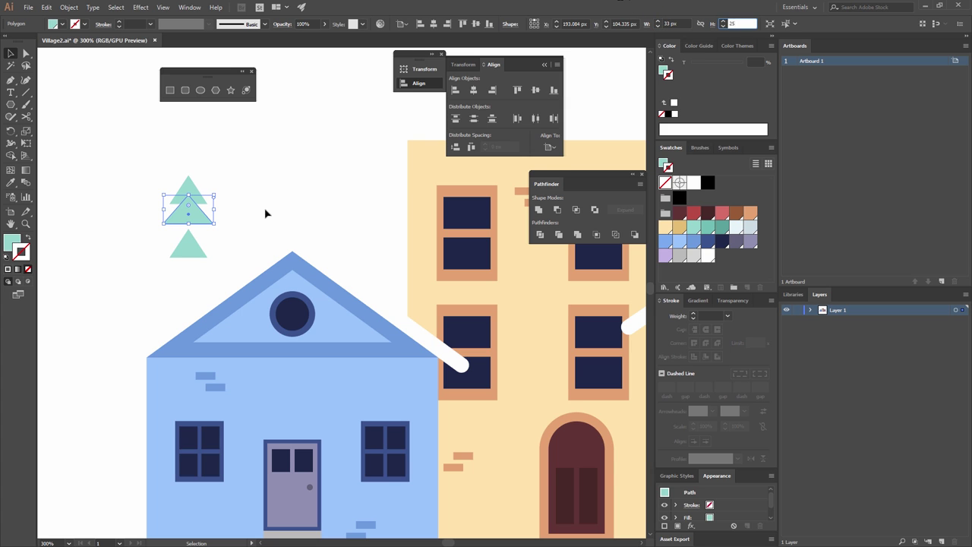
left_click(265, 213)
left_click(194, 256)
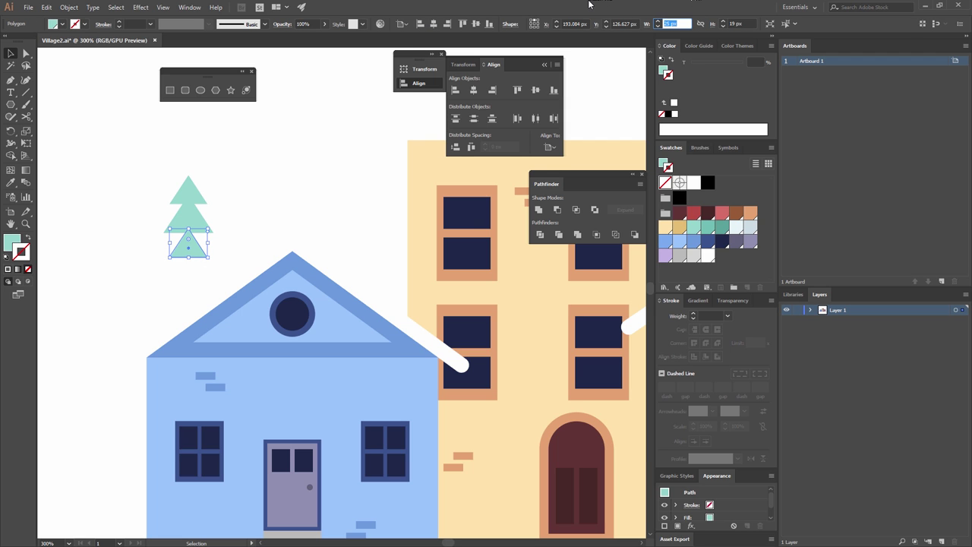
key("Tab")
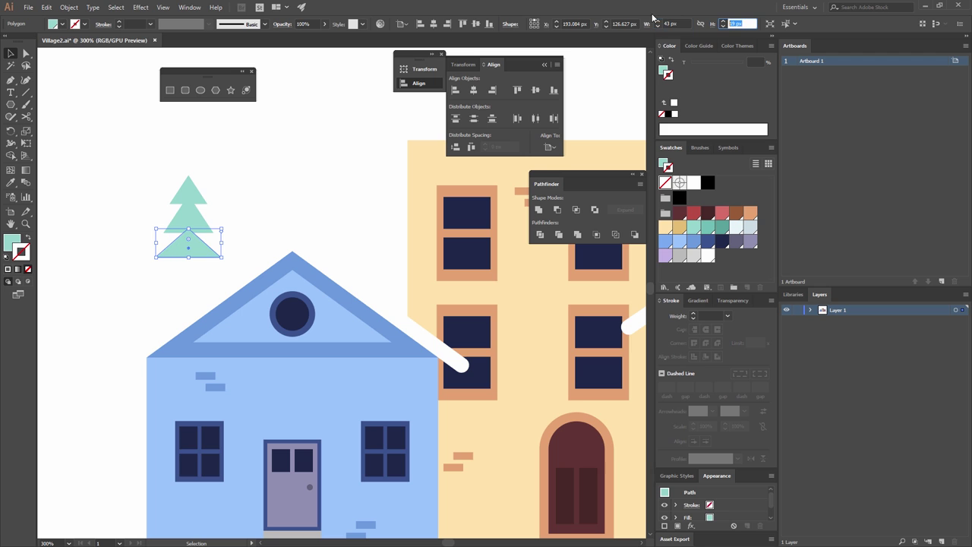
key("Return")
left_click(274, 214)
- Fill the middle triangle with the medium teal swatch (R=111 G=191 B=181) and no stroke
left_click(193, 232)
left_click(196, 255)
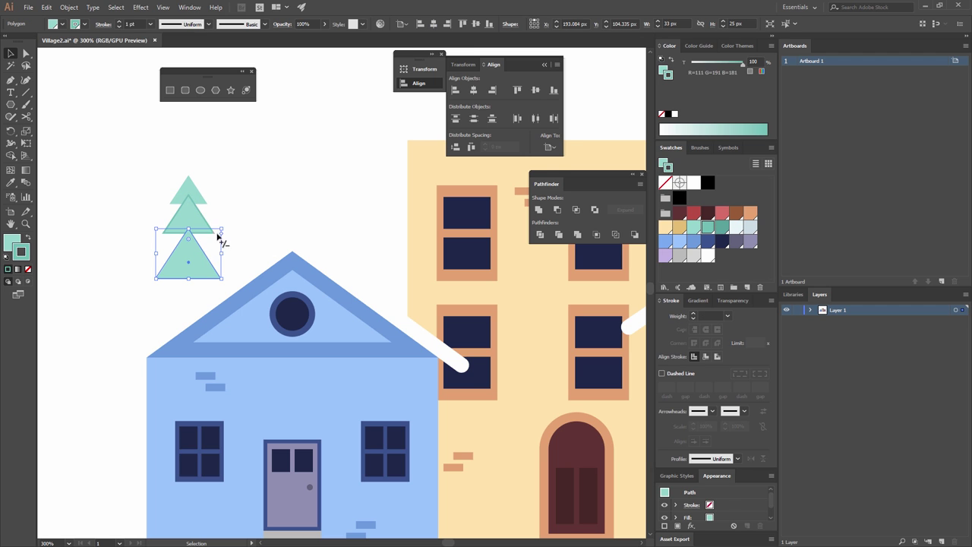
left_click(114, 241)
left_click_drag(152, 225, 176, 213)
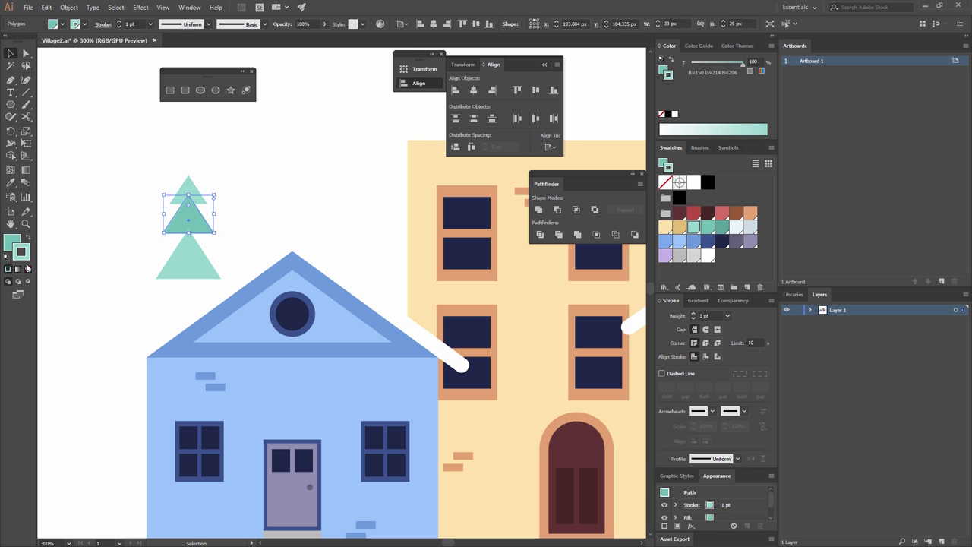
- Fill the bottom triangle with the dark teal swatch and no stroke, undoing any accidental shift of the blue house
left_click(190, 263)
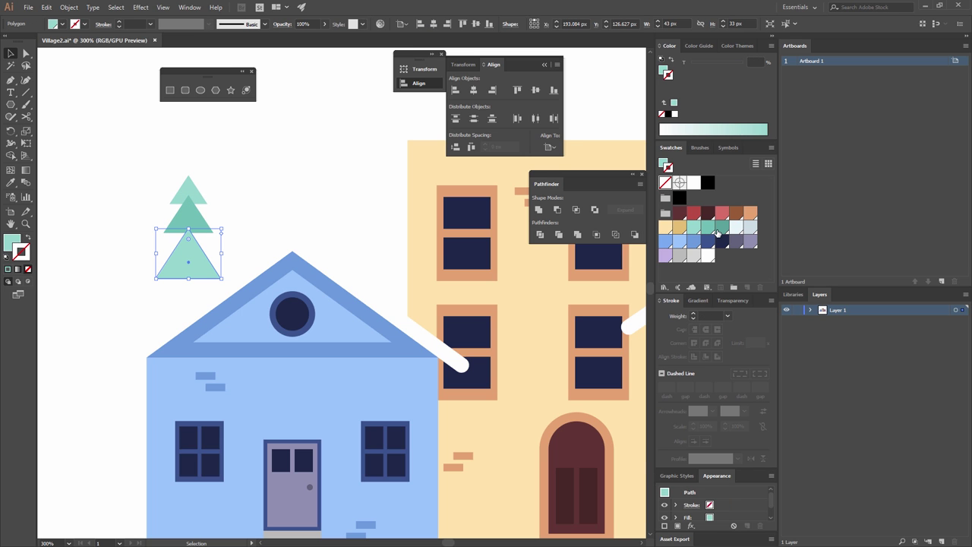
key("i")
left_click(188, 216)
key("v")
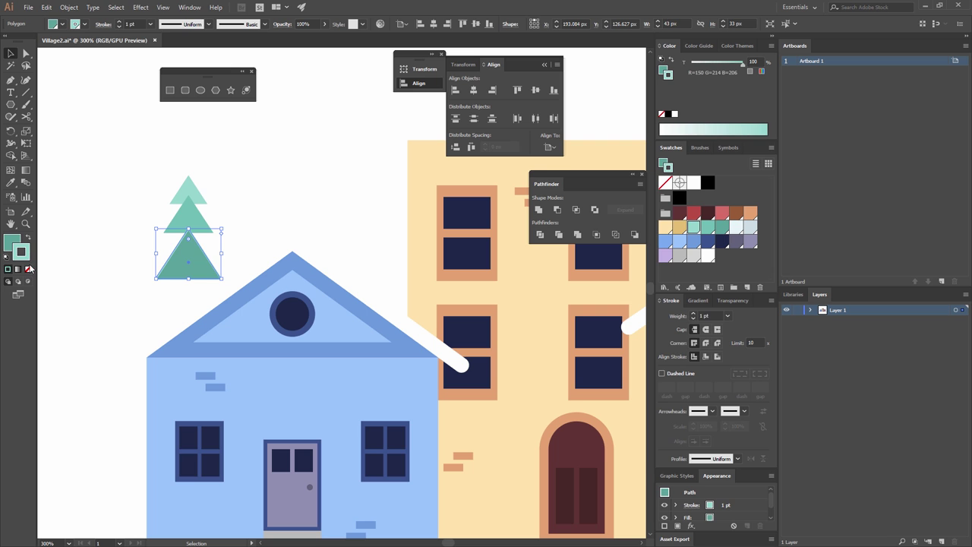
left_click(275, 248)
key("ctrl+z")
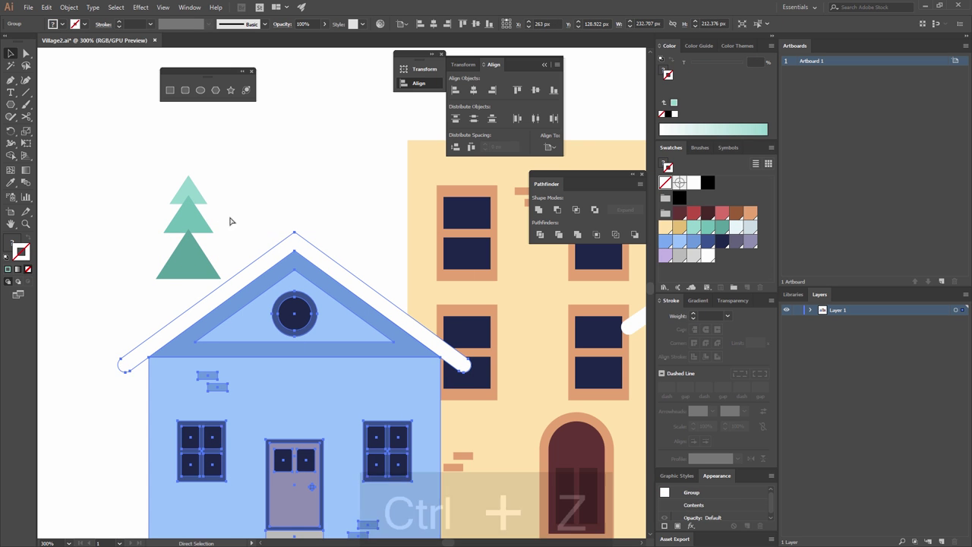
- Send the middle triangle to the back, followed by the bottom triangle, so each tier sits behind the one above
right_click(192, 220)
mouse_move(218, 370)
left_click(93, 408)
left_click(191, 269)
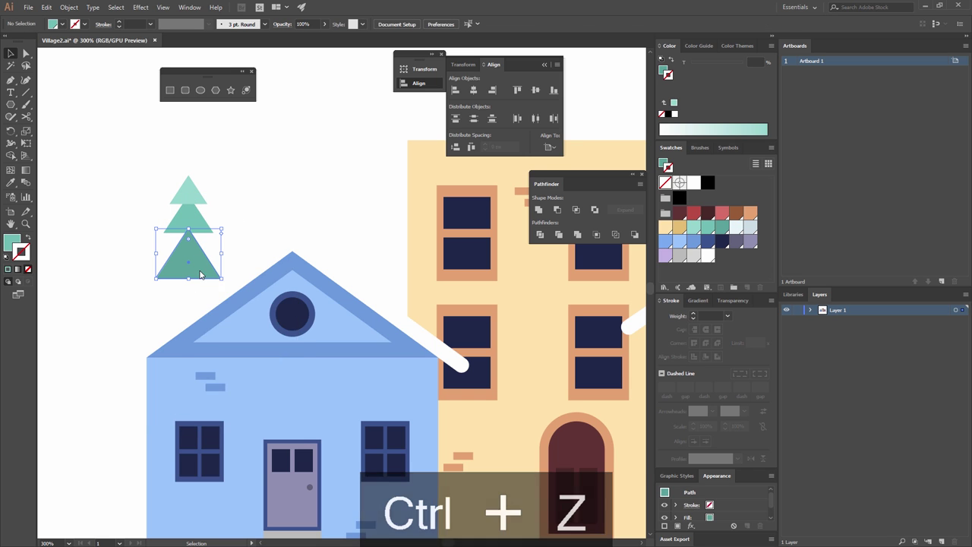
right_click(199, 272)
mouse_move(230, 429)
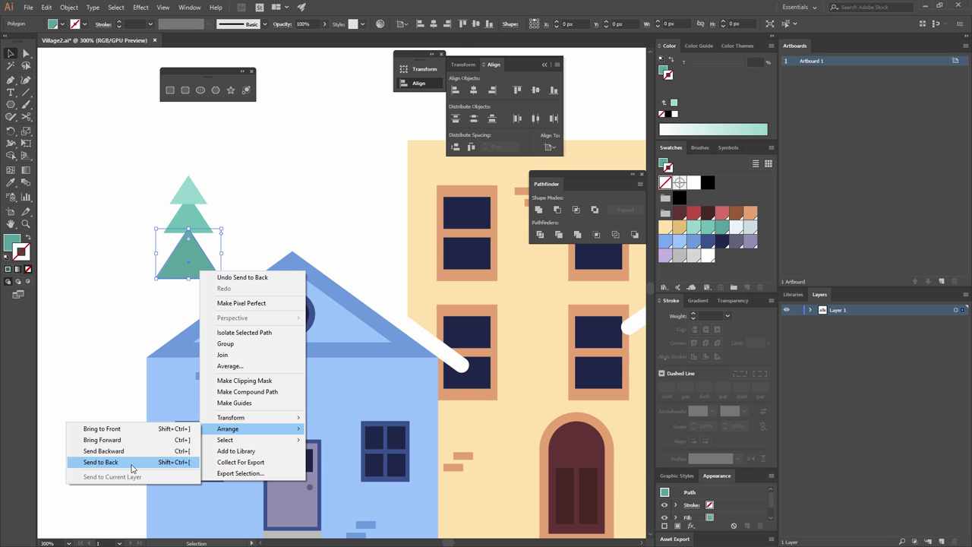
left_click(99, 462)
left_click(233, 223)
- Move the bottom triangle up to overlap the middle one and distribute all three by vertical centers, aligned to the selection
left_click_drag(210, 280, 209, 240)
left_click(169, 189)
left_click_drag(120, 180, 186, 242)
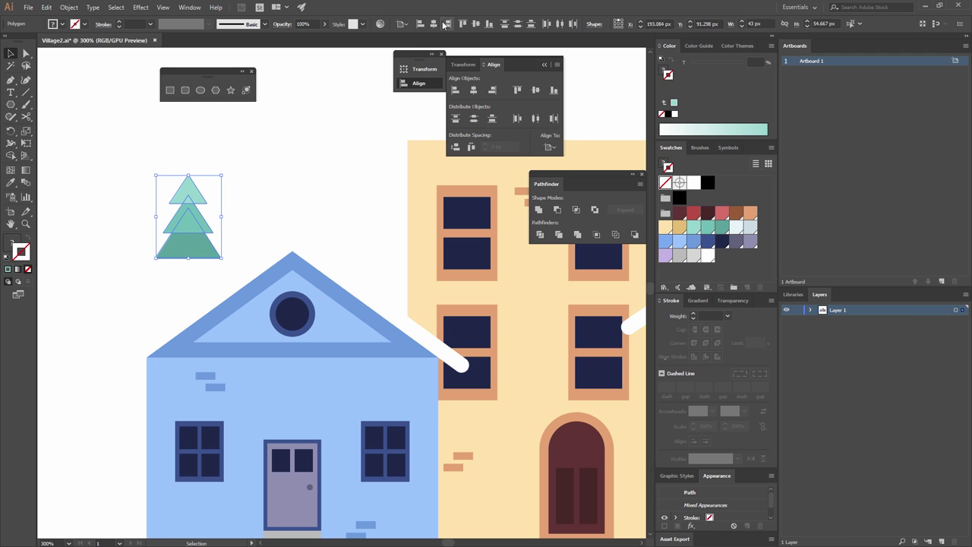
left_click(408, 24)
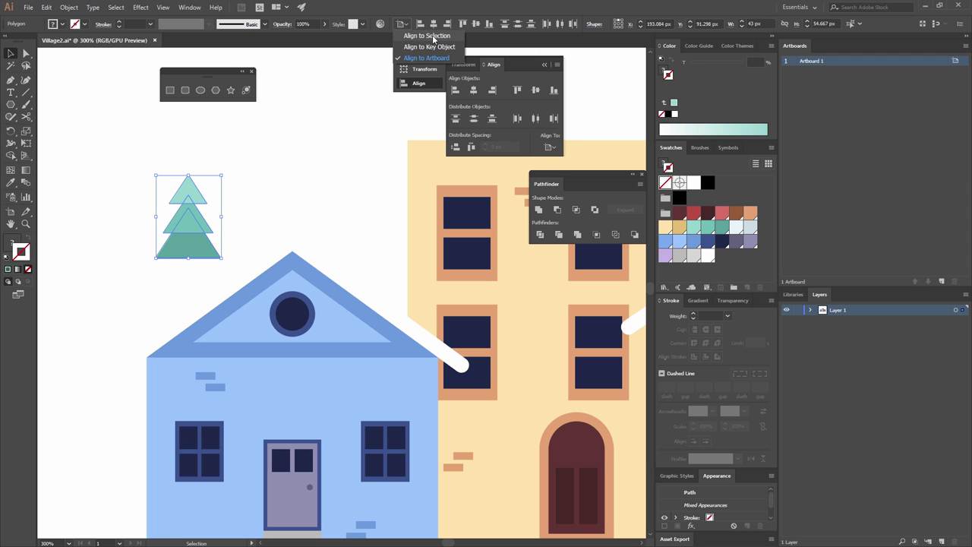
left_click(439, 36)
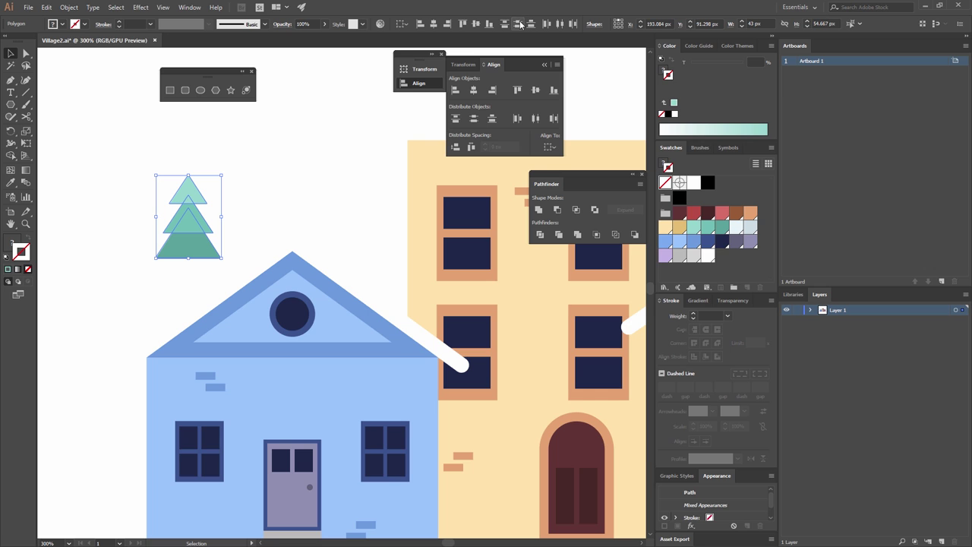
left_click(521, 26)
left_click(233, 208)
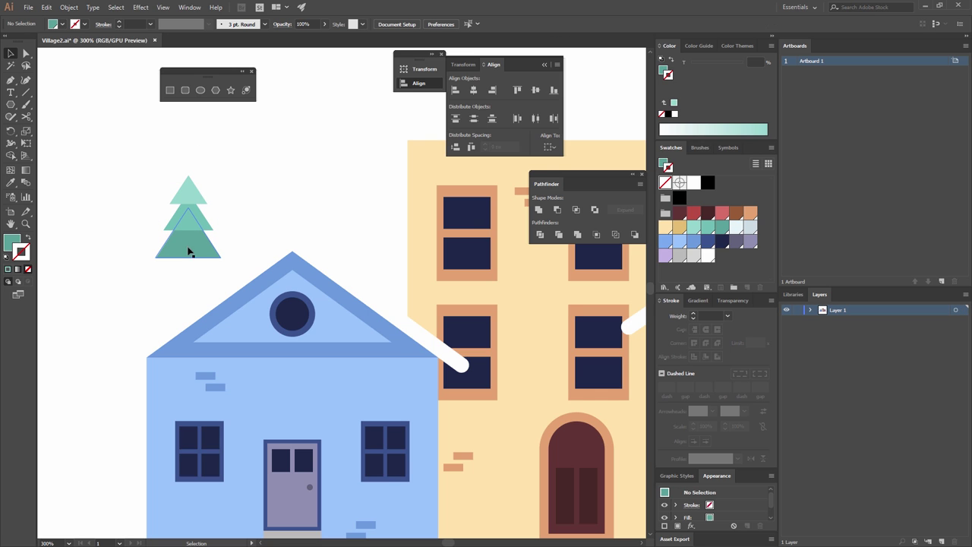
- Draw a 6 × 40 px trunk rectangle over the lowest tree tier and fill it with the brown swatch (R=152 G=93 B=56)
left_click_drag(245, 280, 311, 229)
left_click(169, 90)
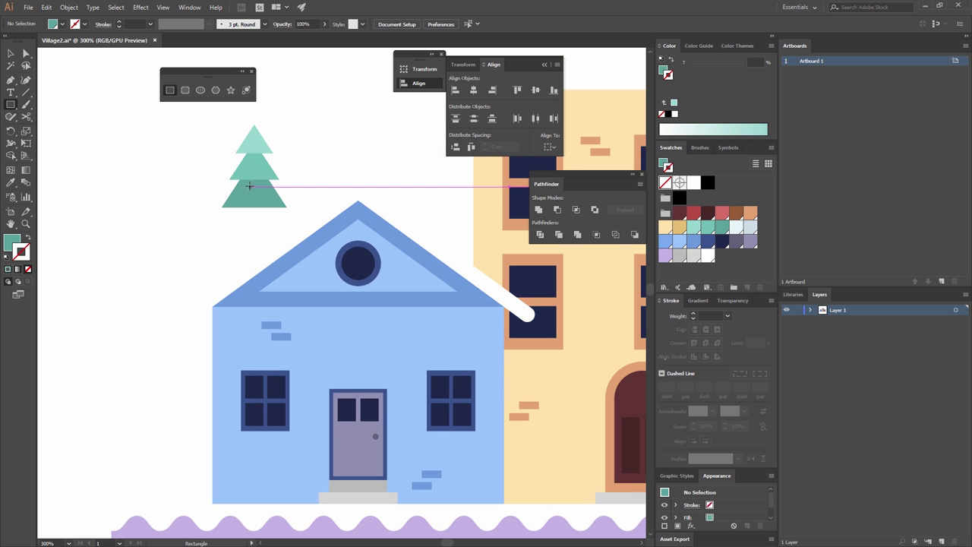
left_click(249, 184)
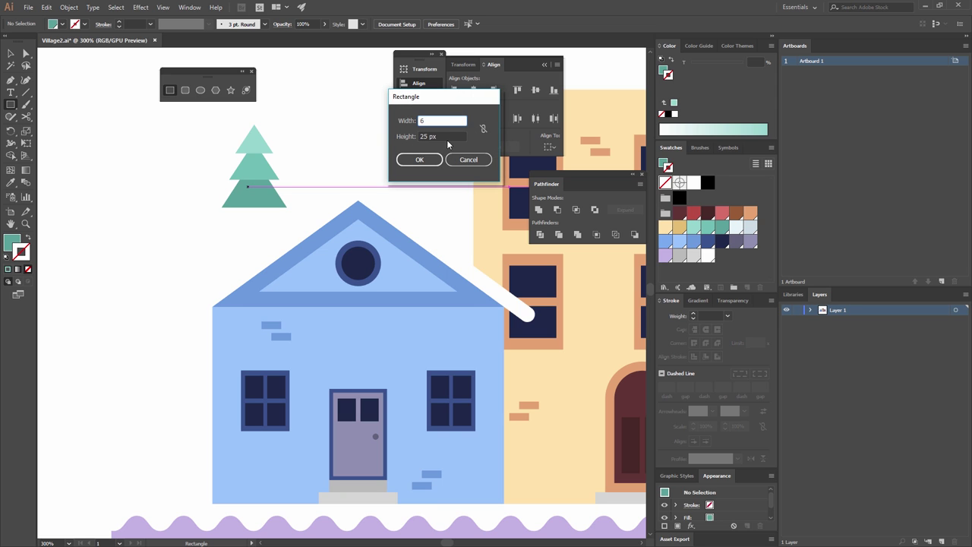
type("6")
key("Tab")
key("Return")
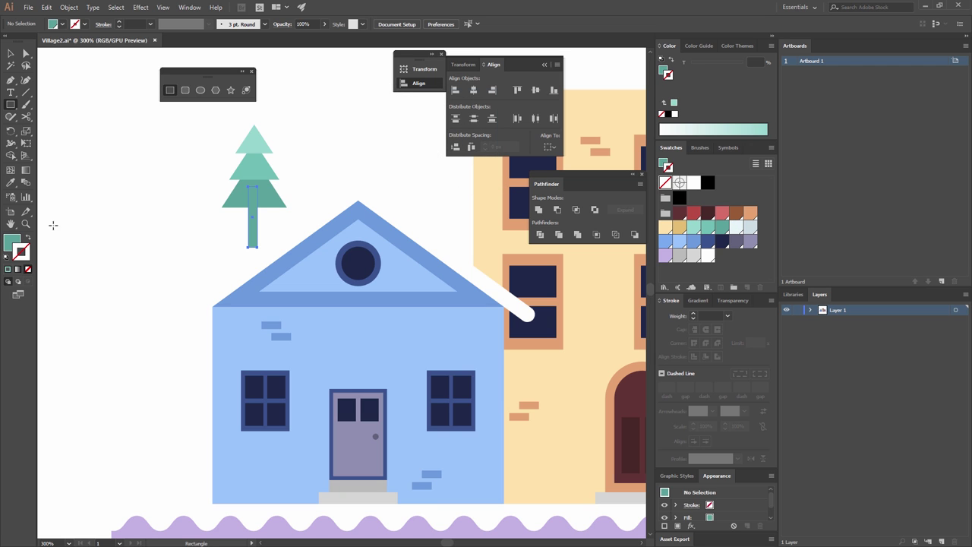
left_click(736, 212)
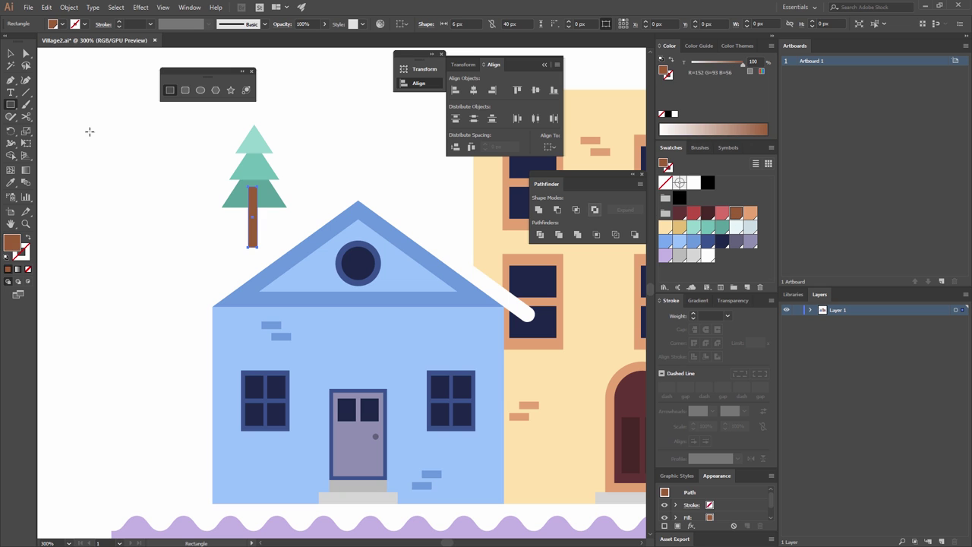
- Send the brown trunk to the back, behind the tree's triangles
left_click(11, 54)
right_click(290, 202)
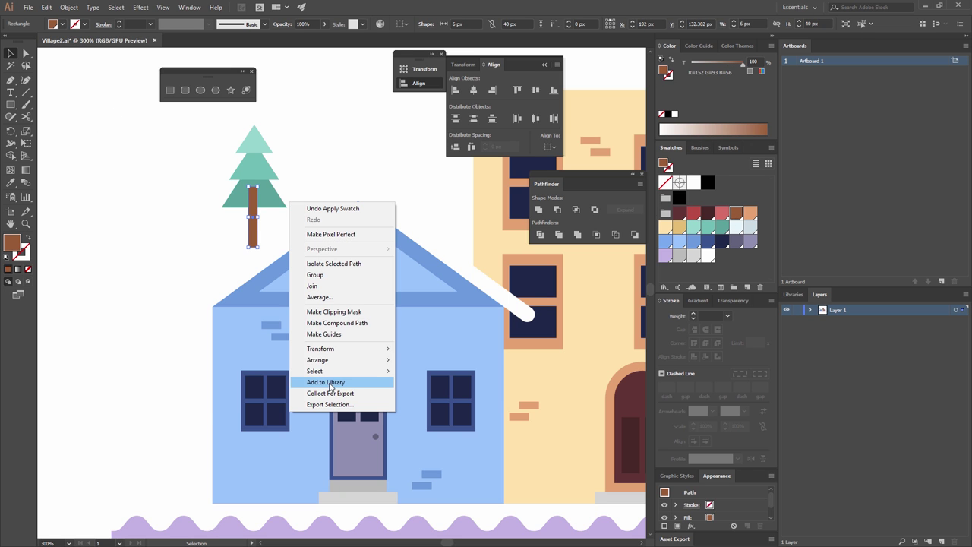
mouse_move(332, 365)
left_click(194, 392)
- Move the pine tree down beside the blue house's outer wall and group its triangles and trunk
left_click(281, 207, "shift")
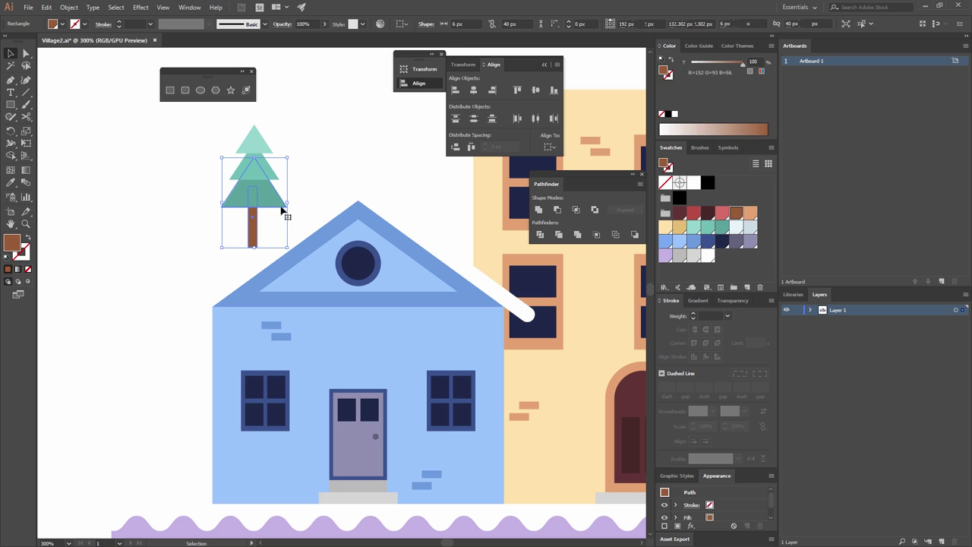
left_click(338, 149)
key("ctrl+minus")
key("ctrl+minus")
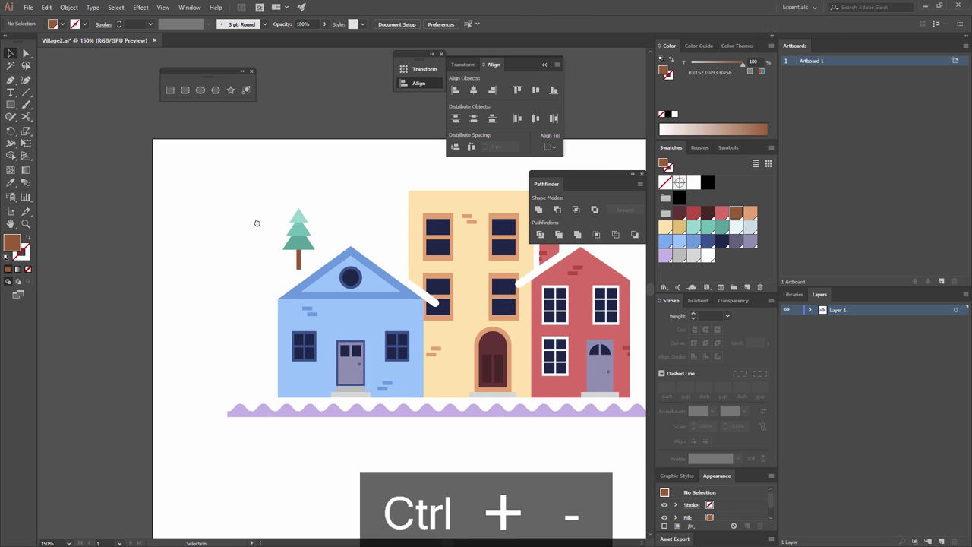
scroll(256, 220, "right", 2)
left_click_drag(207, 259, 219, 255)
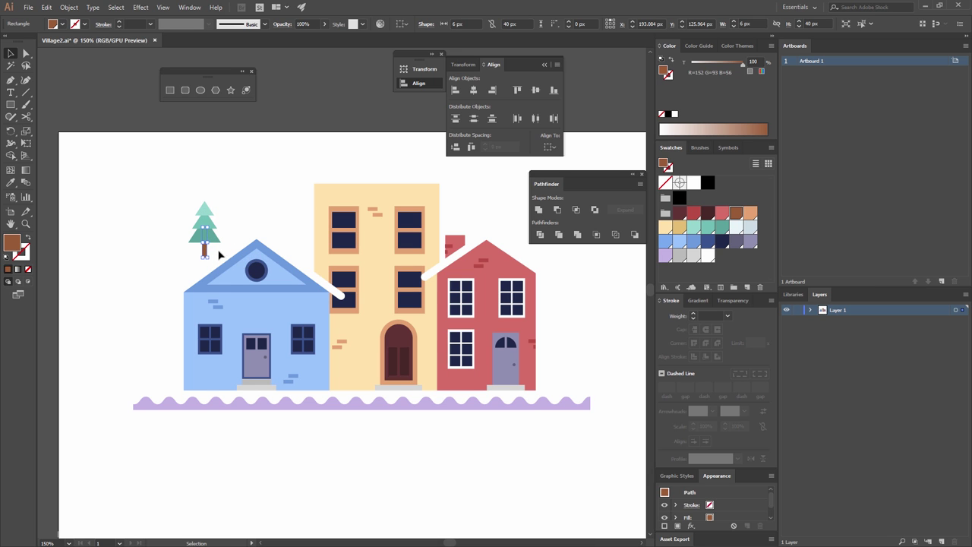
left_click_drag(174, 199, 165, 334)
key("ctrl+g")
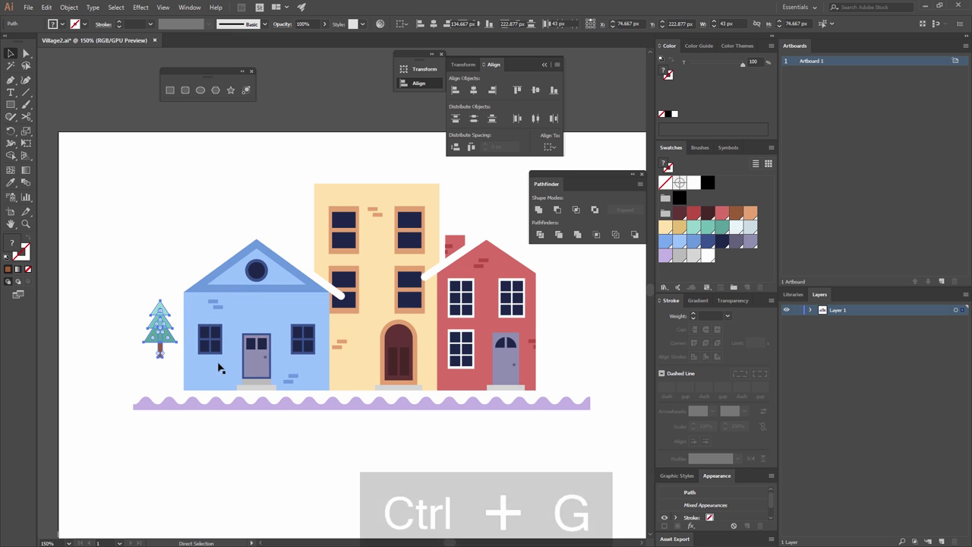
- Stand the tree on the purple ground bar using 0 px vertical spacing, with the ground as key object
left_click(236, 383, "shift")
left_click(145, 354)
left_click(159, 338)
left_click(174, 401, "shift")
left_click(164, 402)
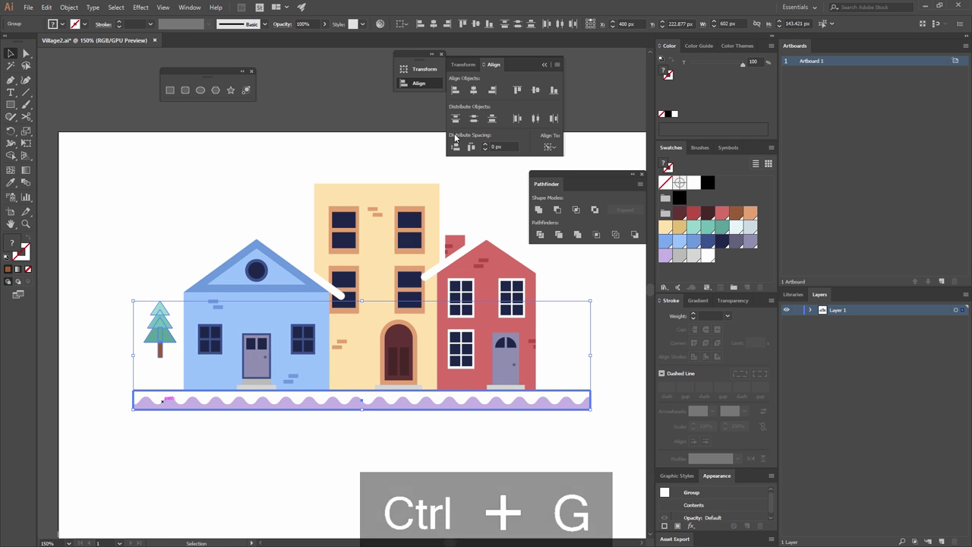
left_click(458, 150)
left_click(278, 428)
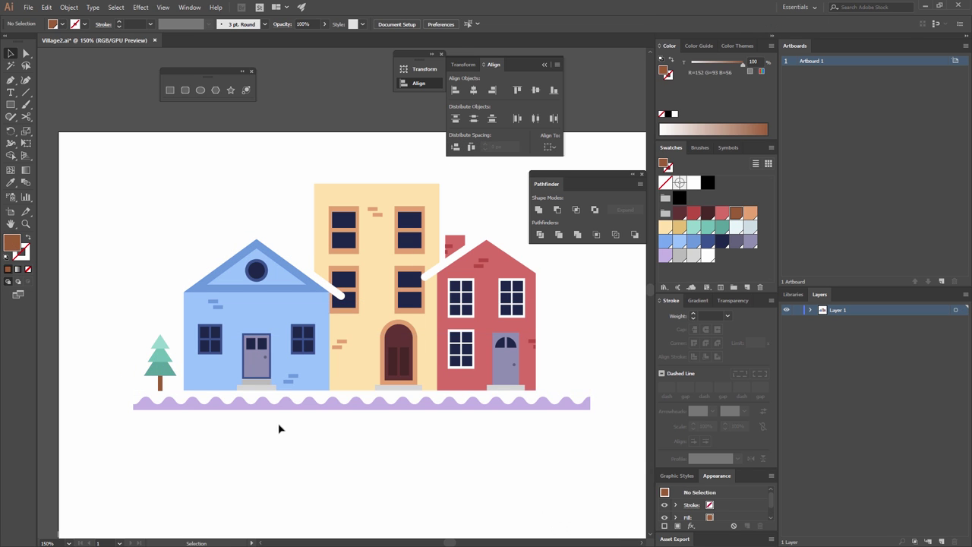
- Copy the brown trunk from inside the tree group and paste it in place outside the group
double_click(161, 381)
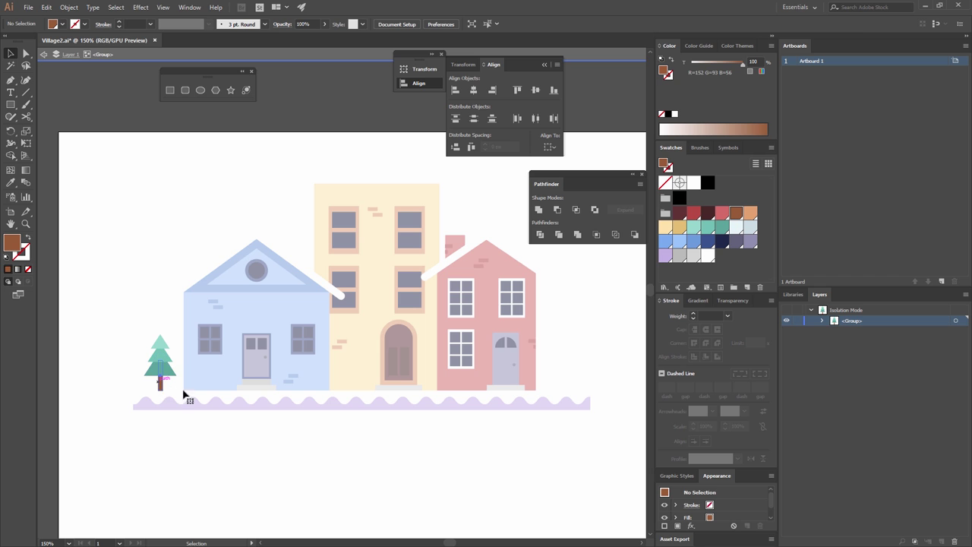
left_click(161, 383)
key("ctrl+c")
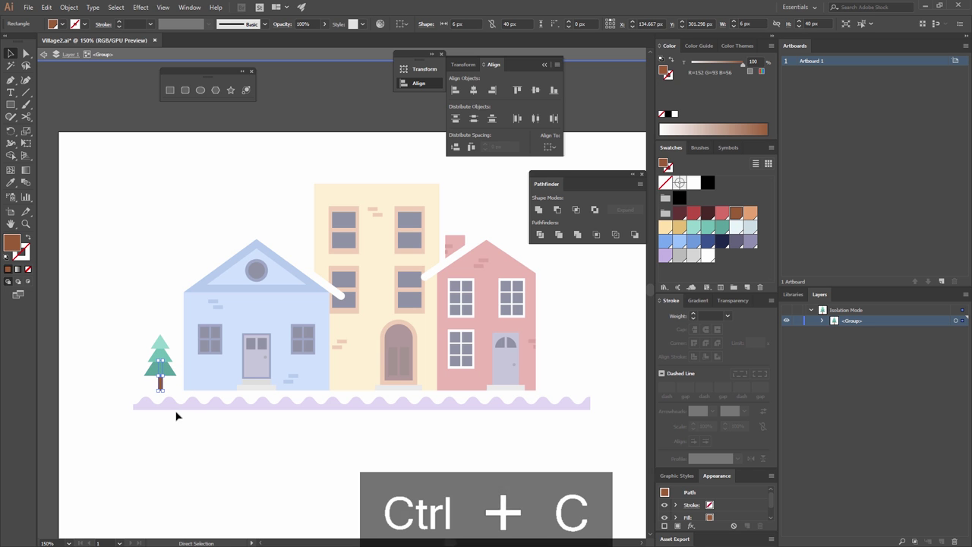
double_click(220, 444)
key("ctrl+shift+v")
- Move the pasted trunk in front of the yellow house and duplicate it along the ground into three pairs of trunks
key("a")
left_click(225, 445)
left_click_drag(165, 384, 341, 389)
left_click_drag(350, 433, 348, 410)
left_click_drag(338, 377, 566, 370)
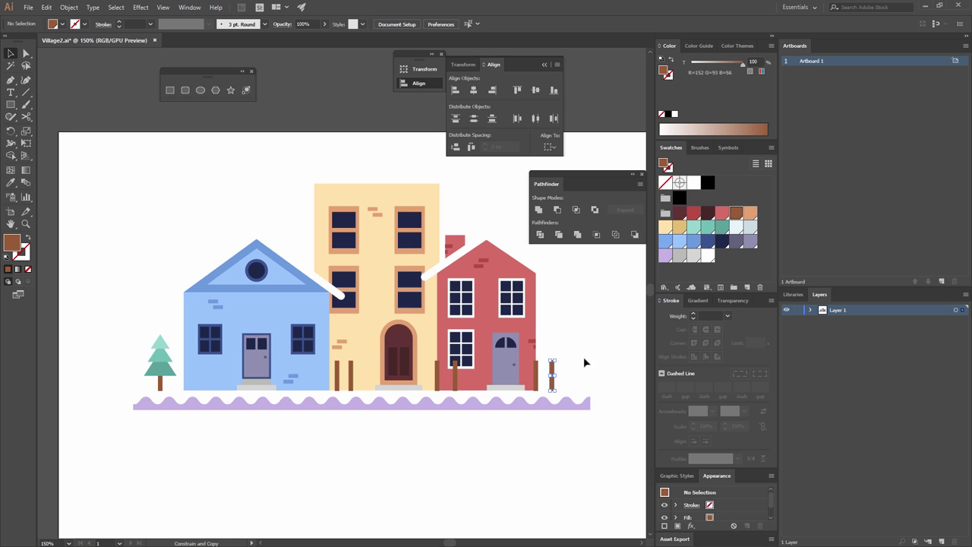
- Create a three-sided polygon with a 50 px radius and resize it to 43 × 71 px
key("ctrl+equal")
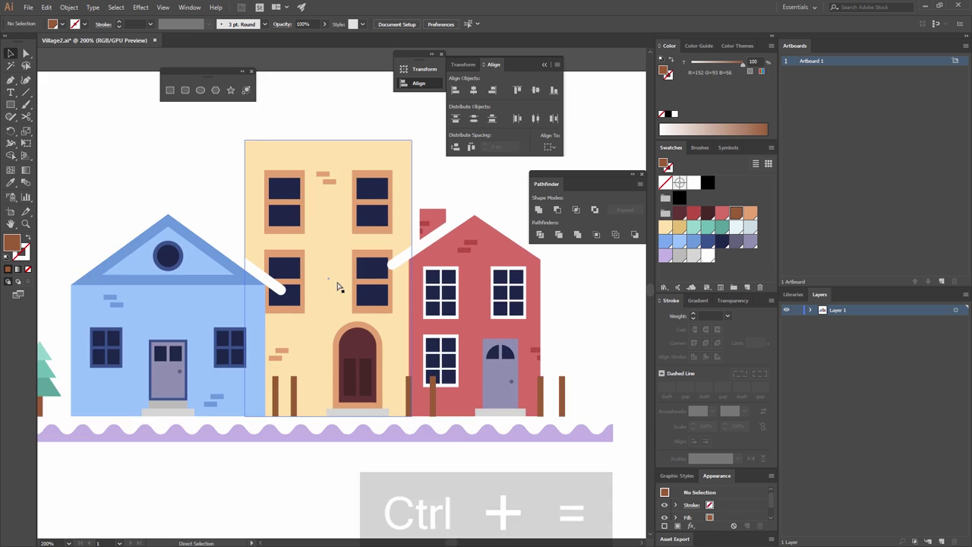
key("ctrl+equal")
left_click(216, 89)
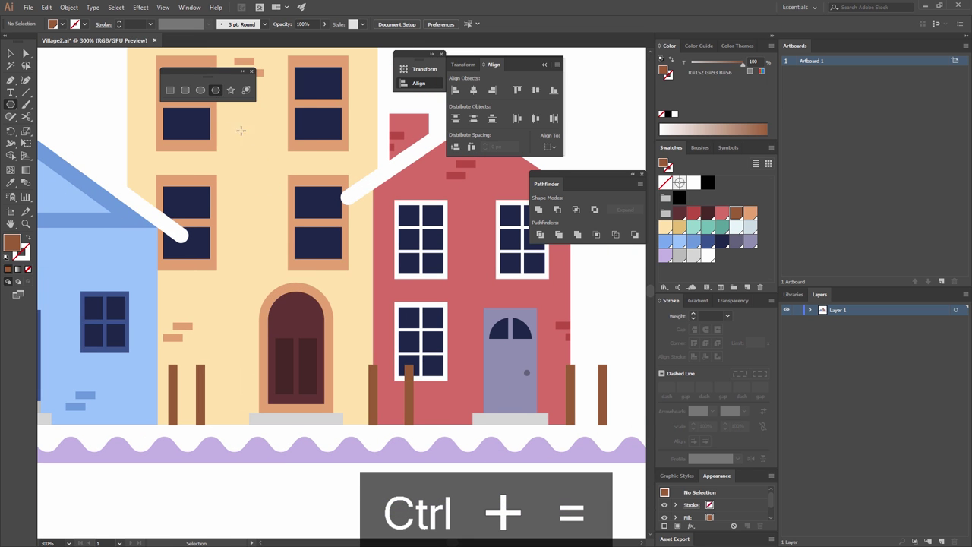
left_click(319, 207)
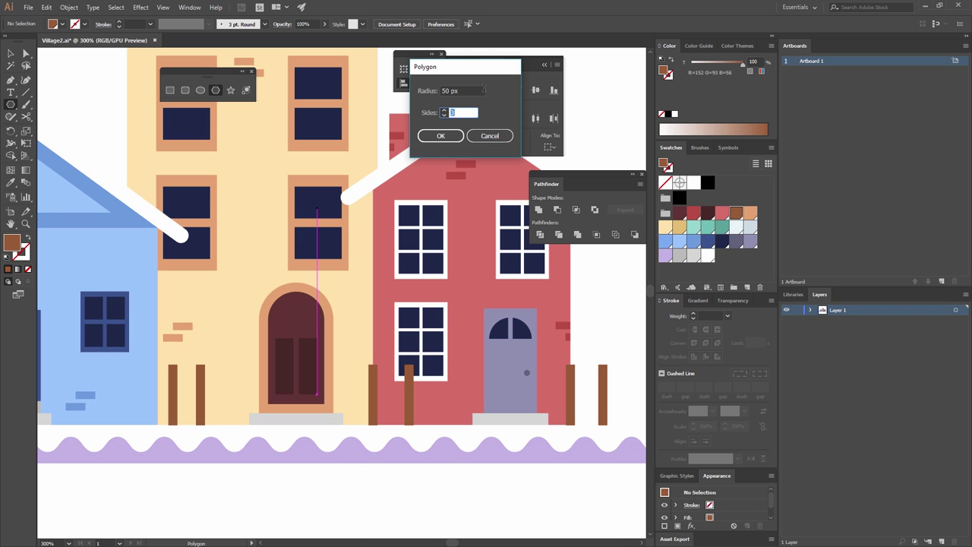
left_click(447, 135)
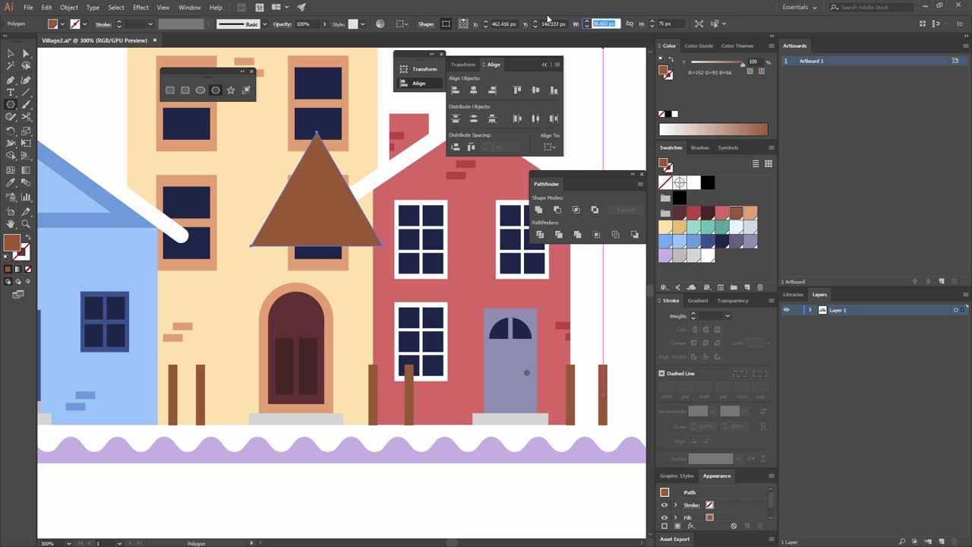
key("Tab")
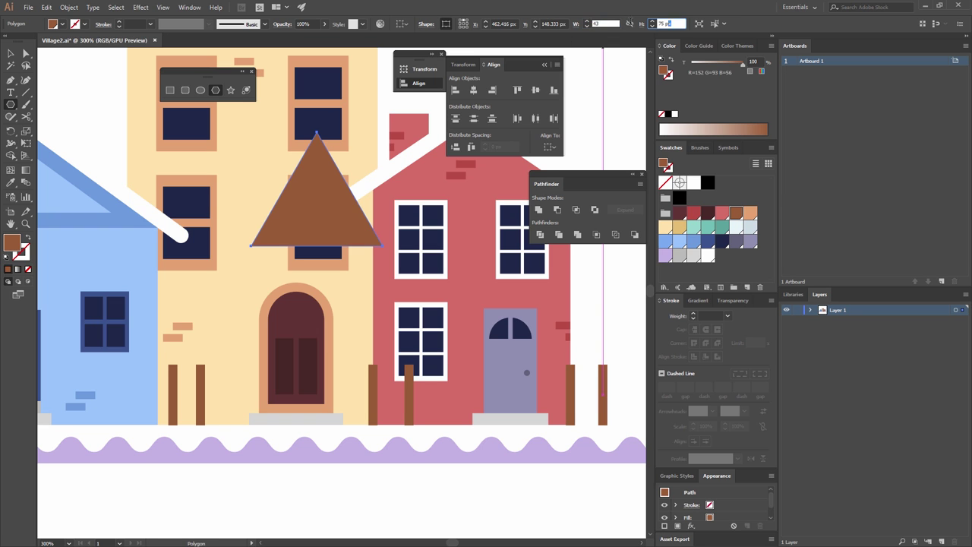
type("71")
left_click(11, 53)
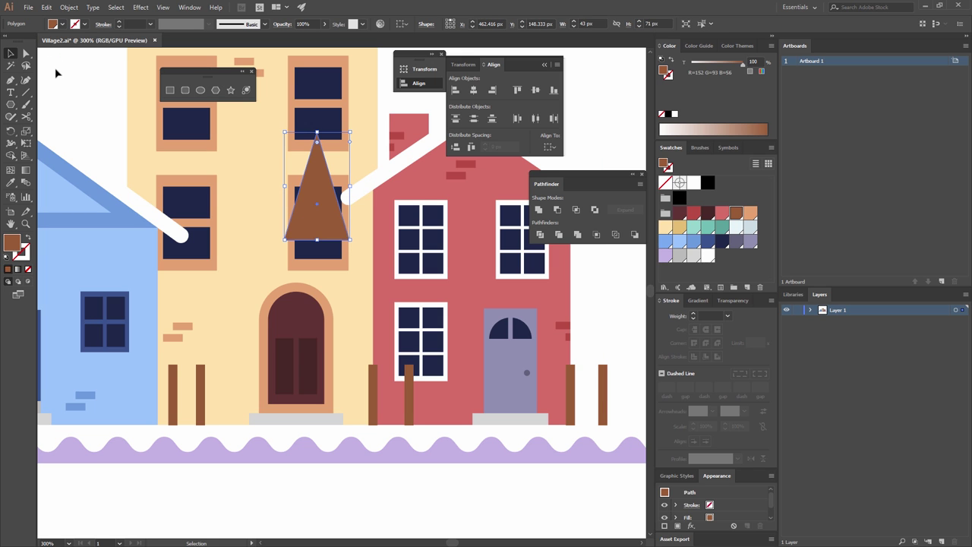
- Place the triangle over the first trunk of the middle pair and a 50 px high copy over the second trunk
left_click_drag(330, 198, 421, 354)
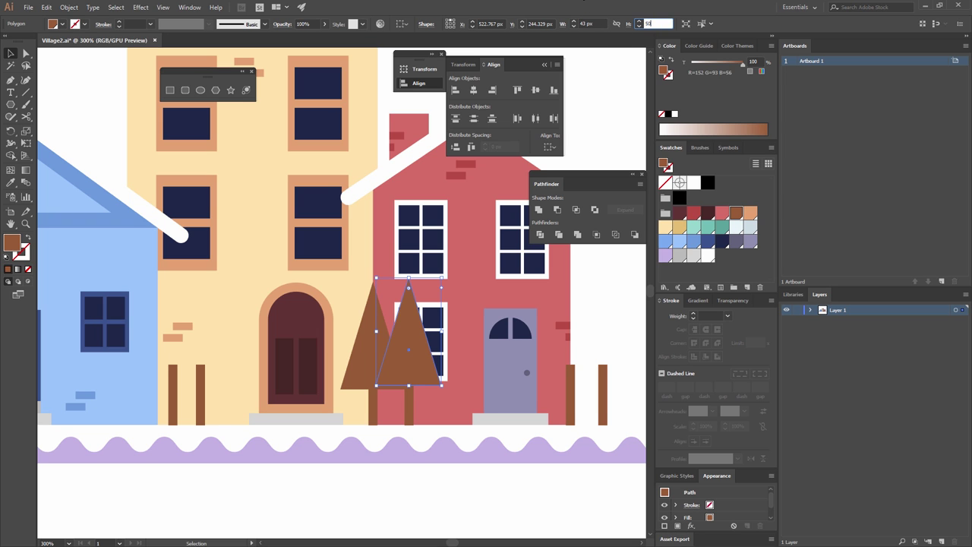
key("Return")
left_click_drag(435, 345, 436, 385)
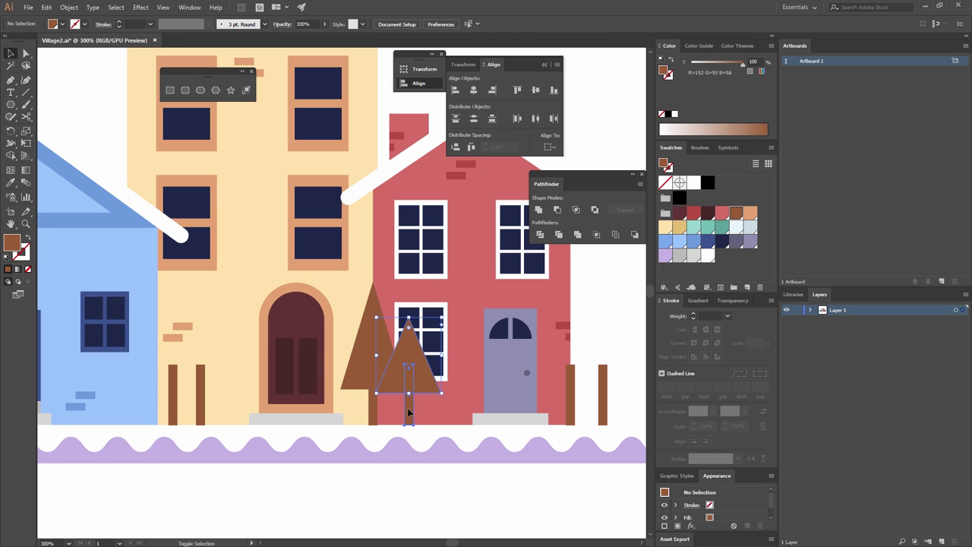
- Center the tall triangle horizontally on its trunk, using the trunk as key object
left_click(356, 352)
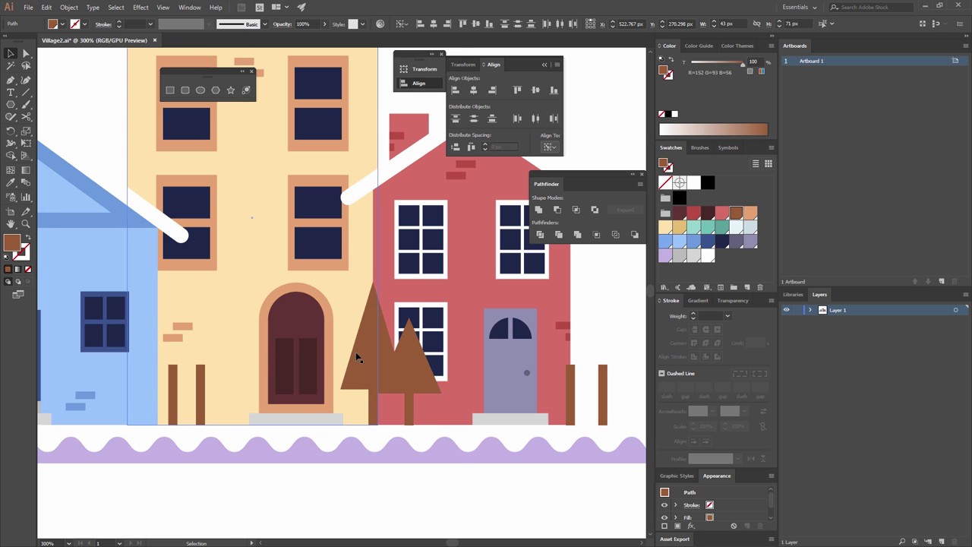
left_click(357, 356)
left_click(372, 401, "shift")
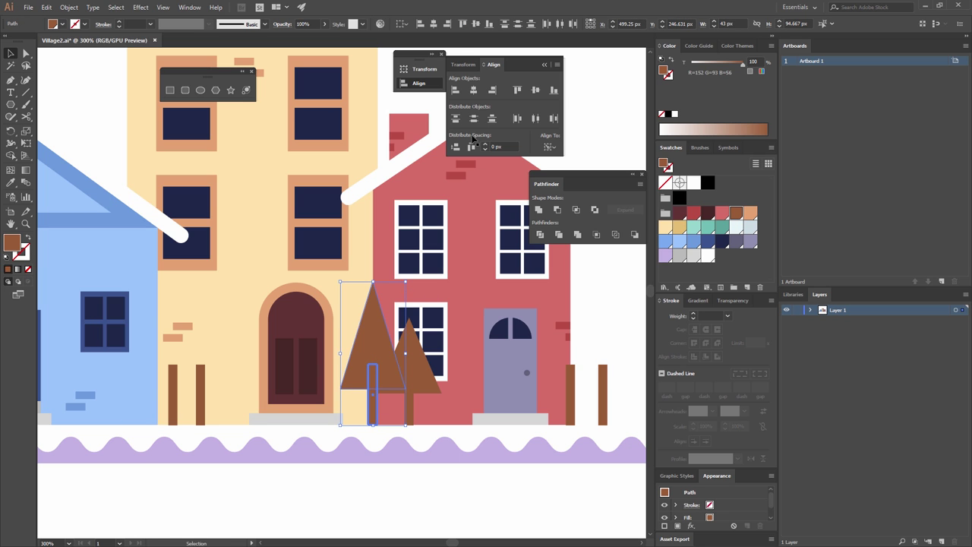
- Fill the tall triangle with the R=111 G=191 B=181 teal and the short one with R=91 G=163 B=155
left_click(364, 349)
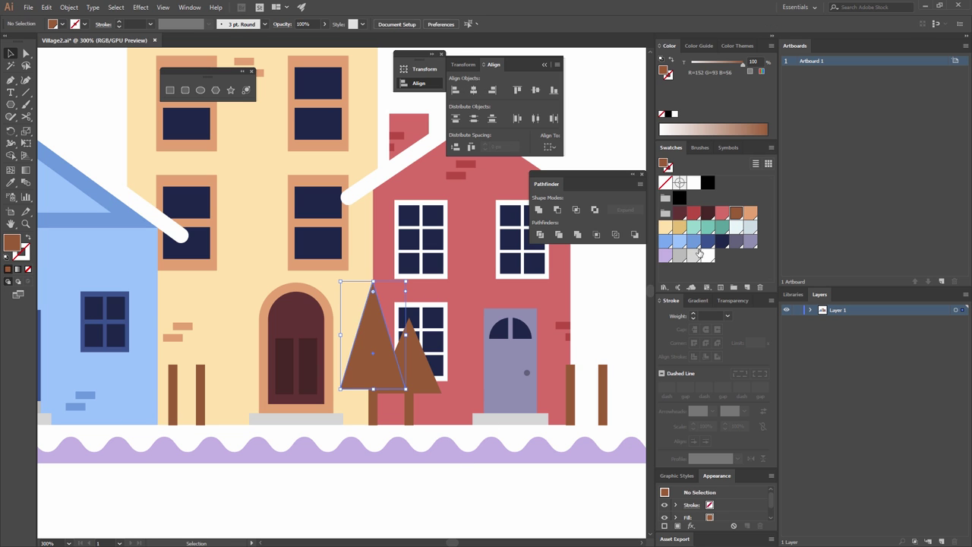
left_click(707, 227)
left_click(410, 346)
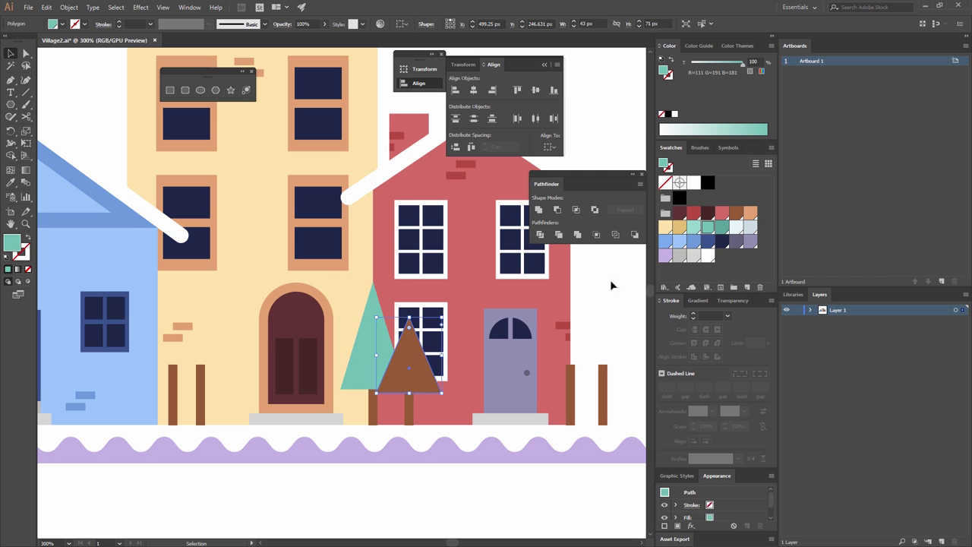
left_click(720, 230)
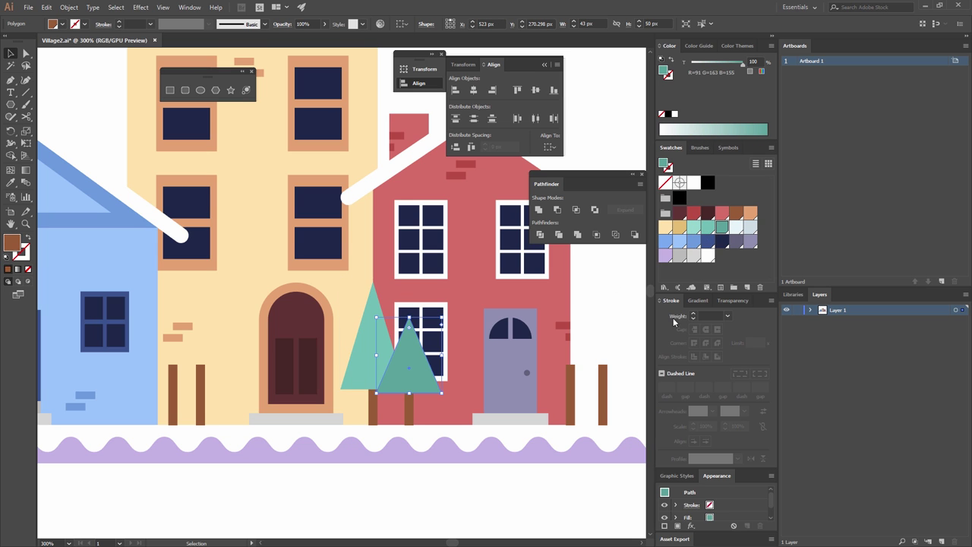
left_click(452, 490)
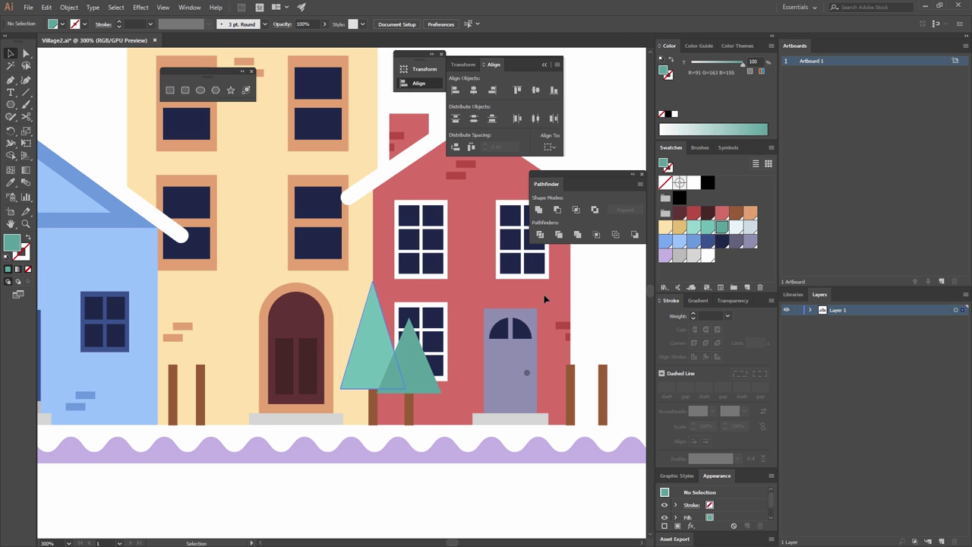
- Fill the tall triangle with the light teal R=150 G=214 B=206 and the short triangle with the medium teal swatch
left_click(365, 357)
left_click(694, 227)
left_click(411, 357)
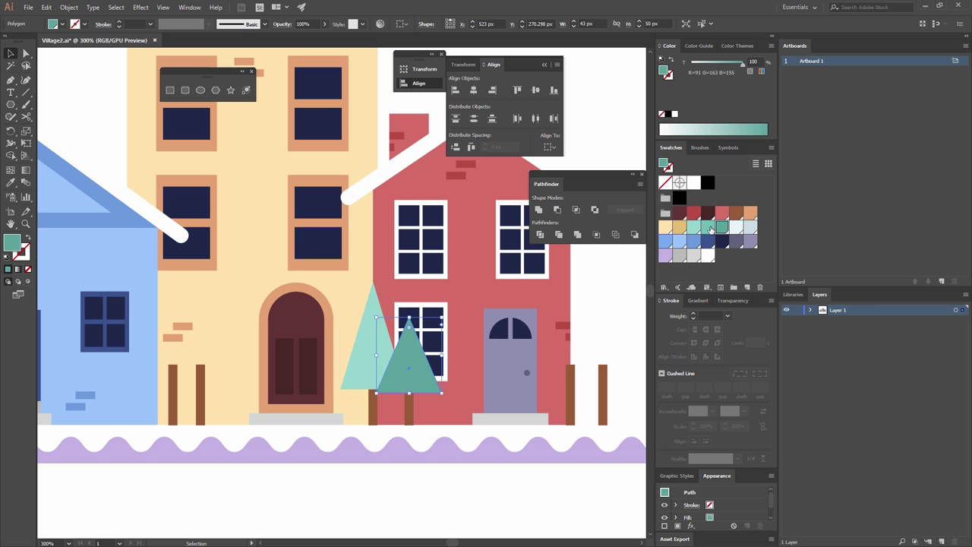
left_click(710, 228)
- Bring the tall triangle to the front and move it slightly up its trunk
left_click(385, 339)
right_click(385, 340)
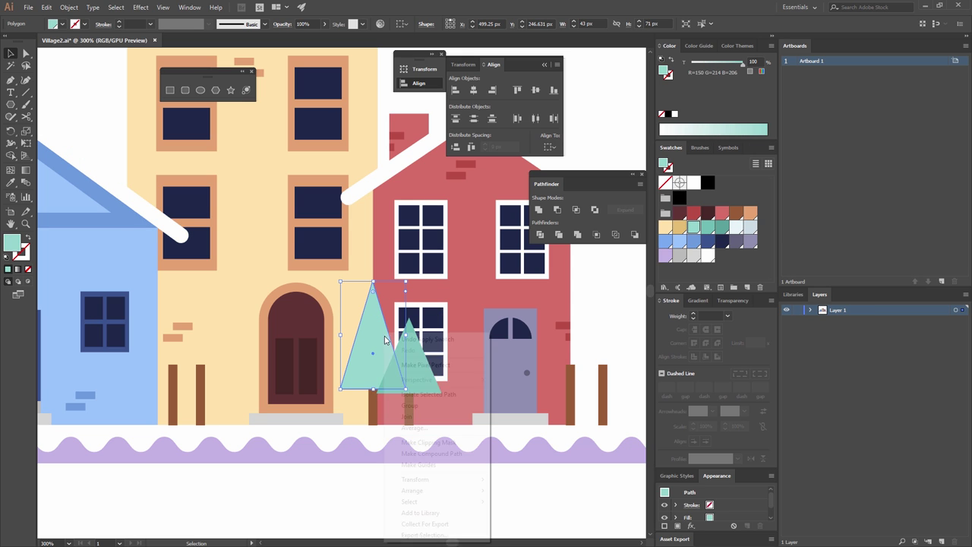
mouse_move(414, 491)
left_click(374, 490)
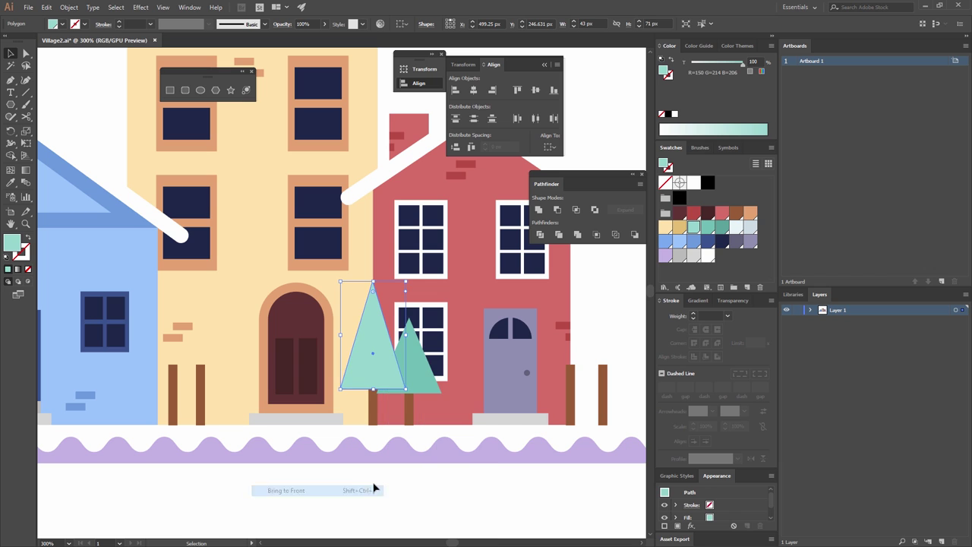
left_click_drag(374, 380, 375, 371)
- Bring the tall triangle together with its trunk to the front, and clear the selection
left_click(373, 410, "shift")
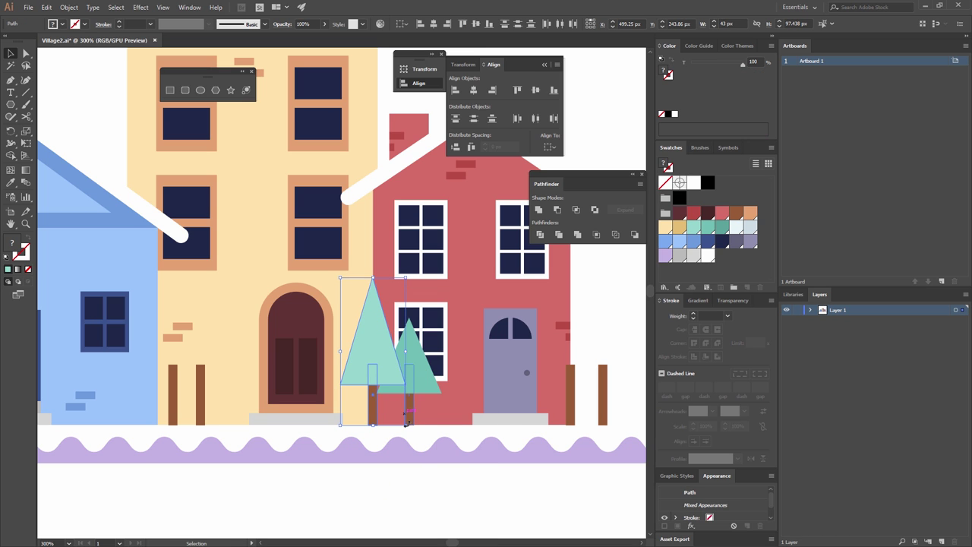
right_click(375, 405)
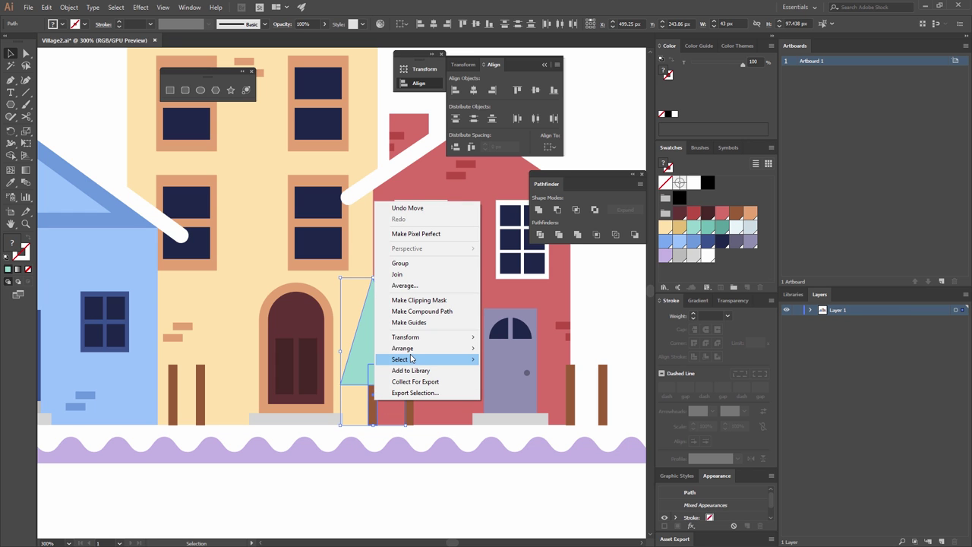
mouse_move(414, 348)
left_click(329, 348)
key("ctrl+shift+a")
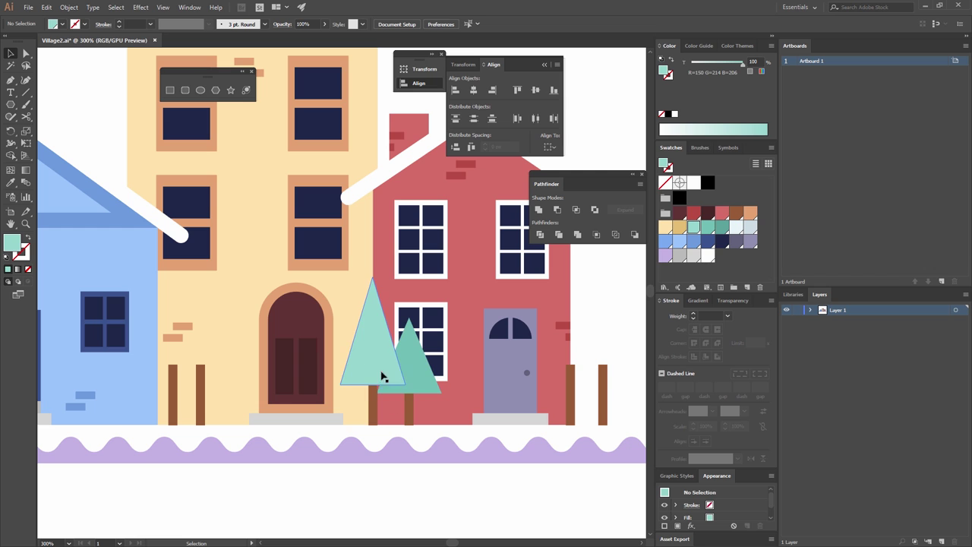
- Draw a square of about 44 × 44 px over the tall tree's tip and fill it with white
left_click(169, 89)
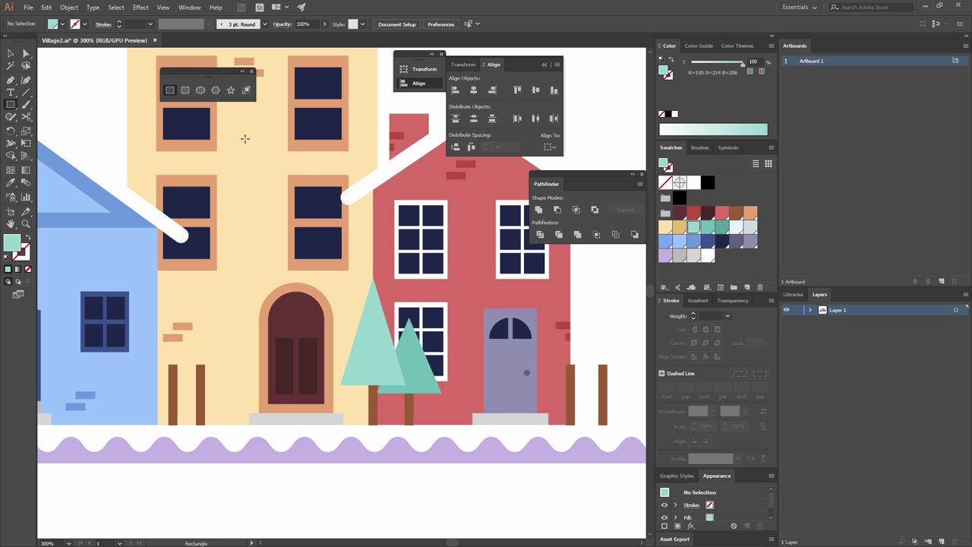
left_click_drag(339, 252, 407, 319)
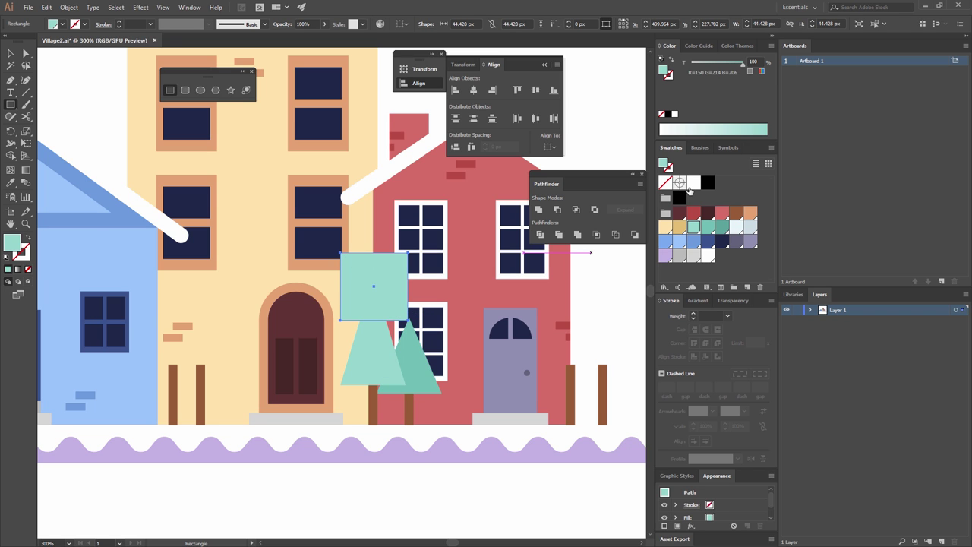
left_click(693, 182)
left_click(10, 54)
left_click(351, 461)
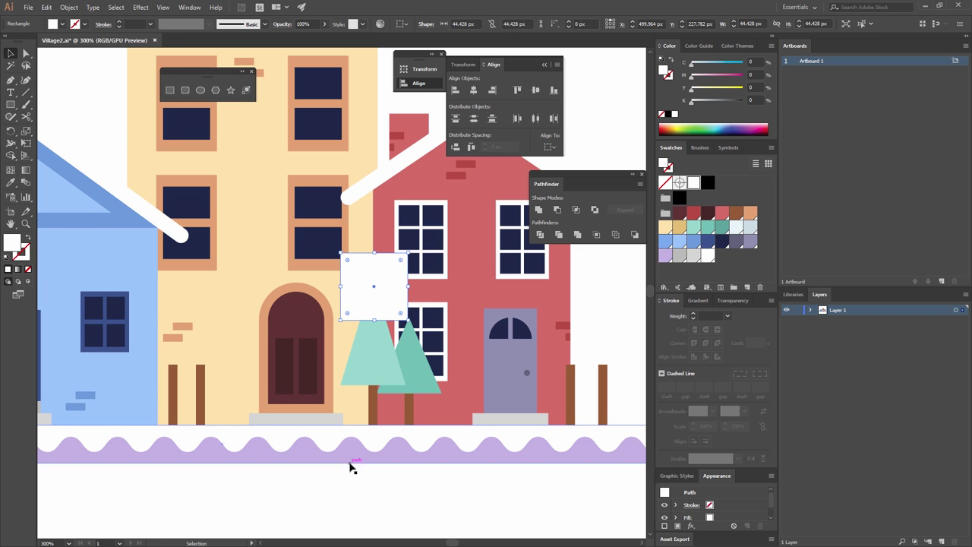
- Cut the white square and paste it in place inside the tall triangle using the Draw Inside mode
left_click(394, 288)
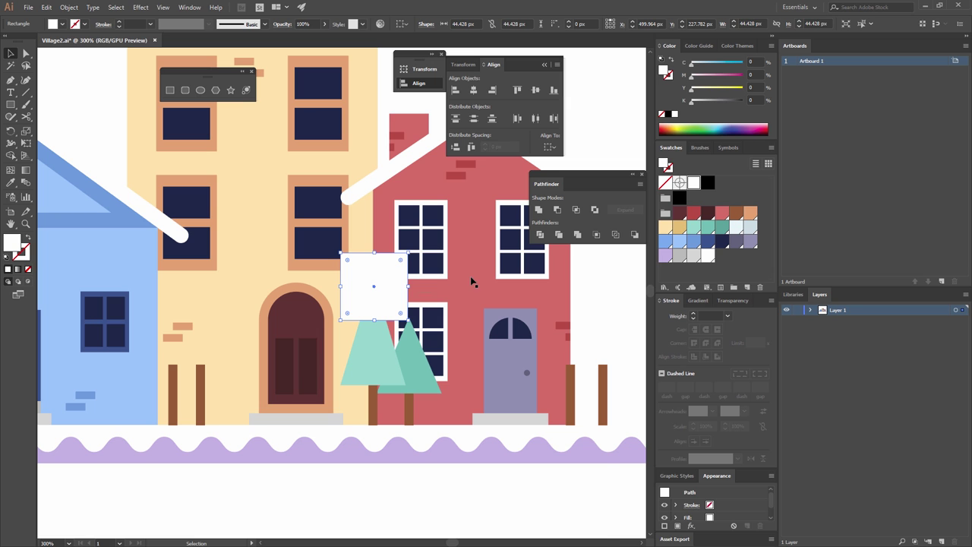
key("ctrl+x")
left_click(386, 341)
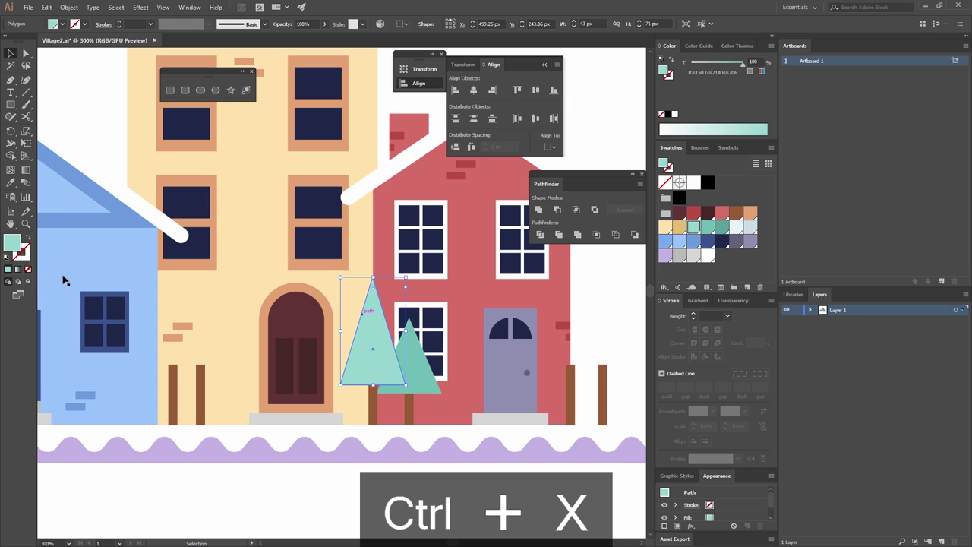
key("ctrl+shift+v")
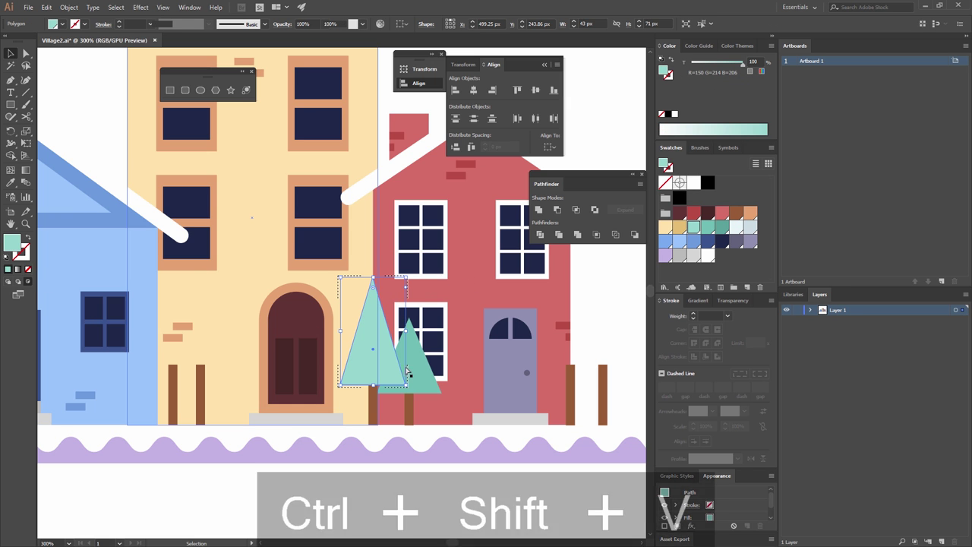
- Paste the white square inside the shorter pine's triangle using Draw Inside and move it over the tree's tip
left_click(423, 489)
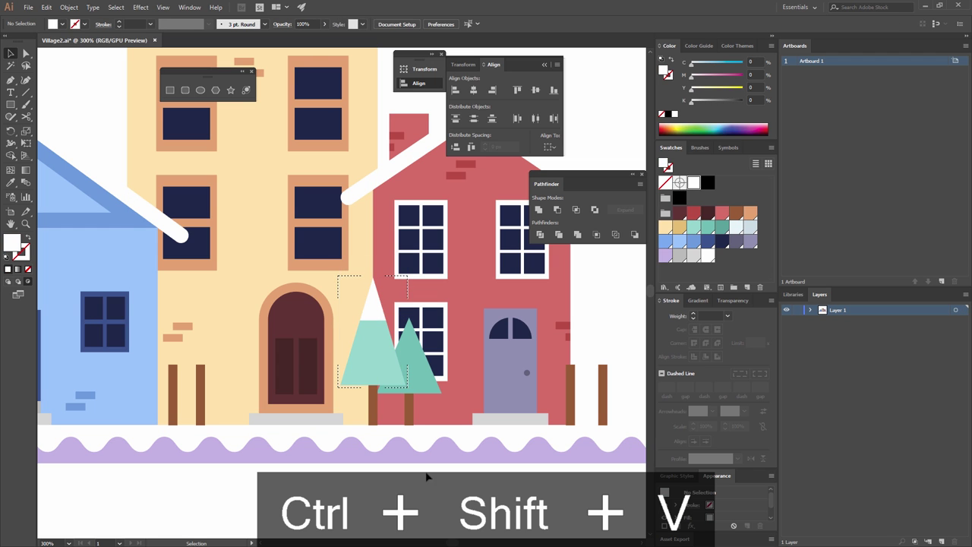
left_click(426, 378)
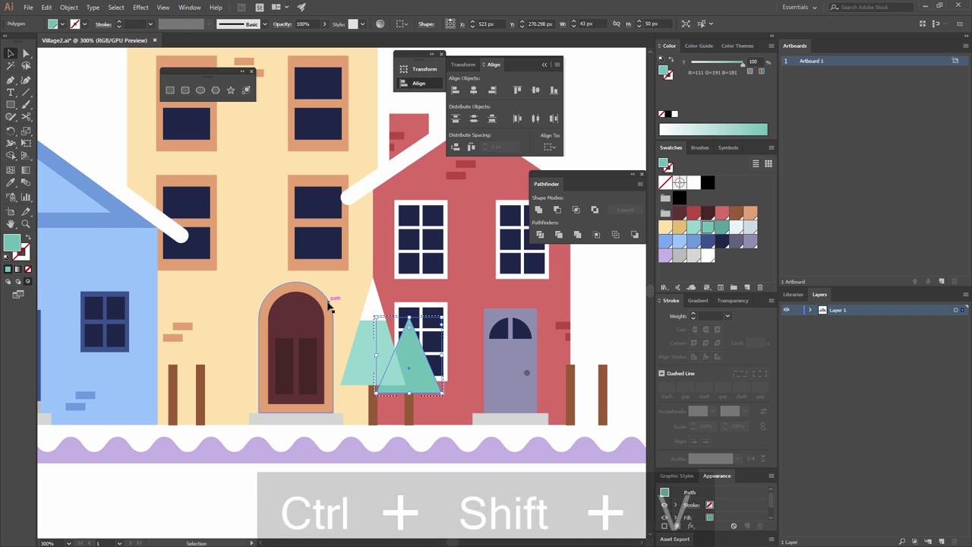
key("ctrl+shift+v")
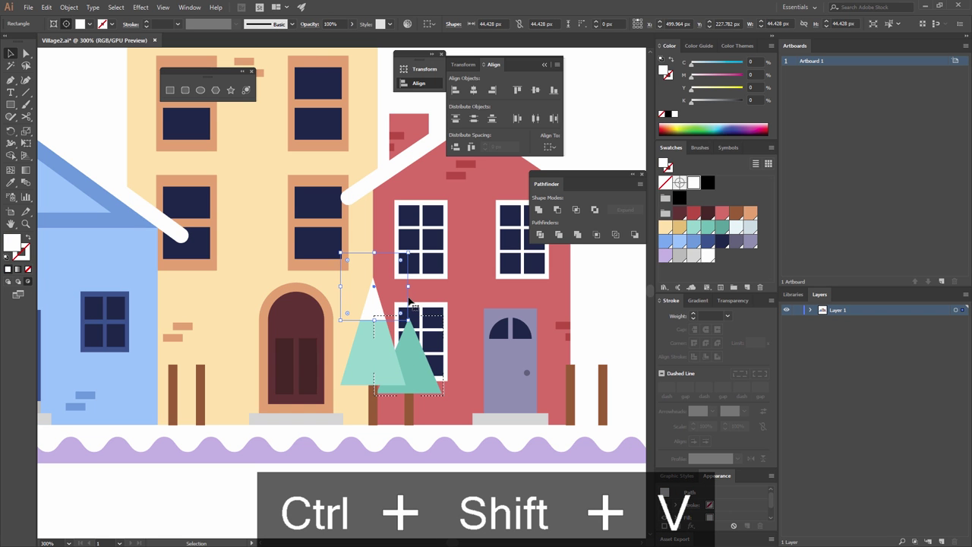
left_click_drag(410, 310, 446, 341)
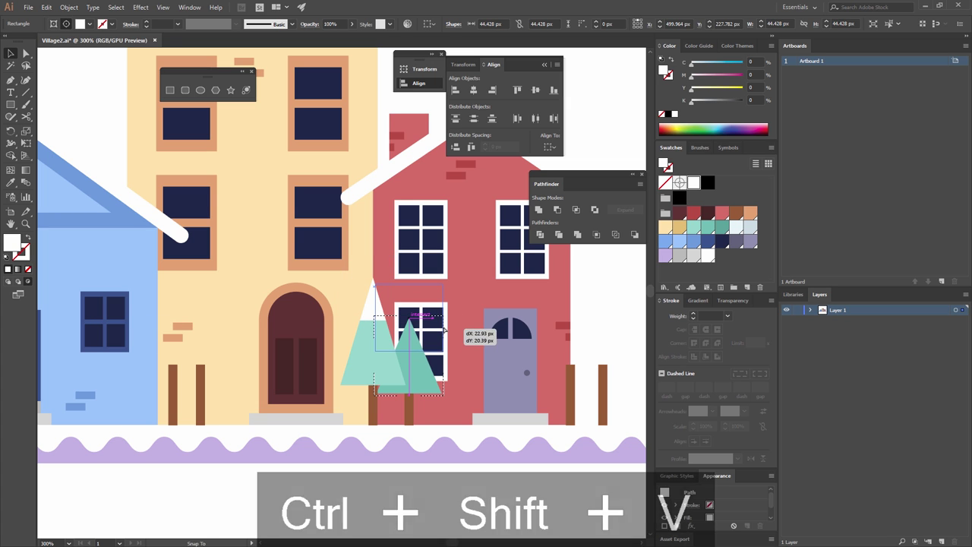
left_click(442, 475)
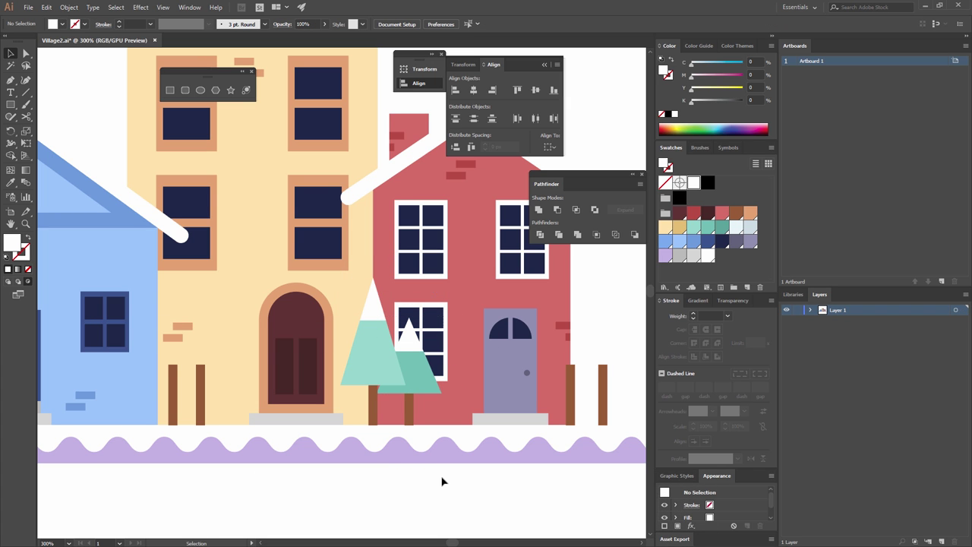
- Draw a 45 × 45 px circle between the two bare trunks and the arched door of the yellow house
left_click_drag(360, 326, 420, 304)
left_click(201, 90)
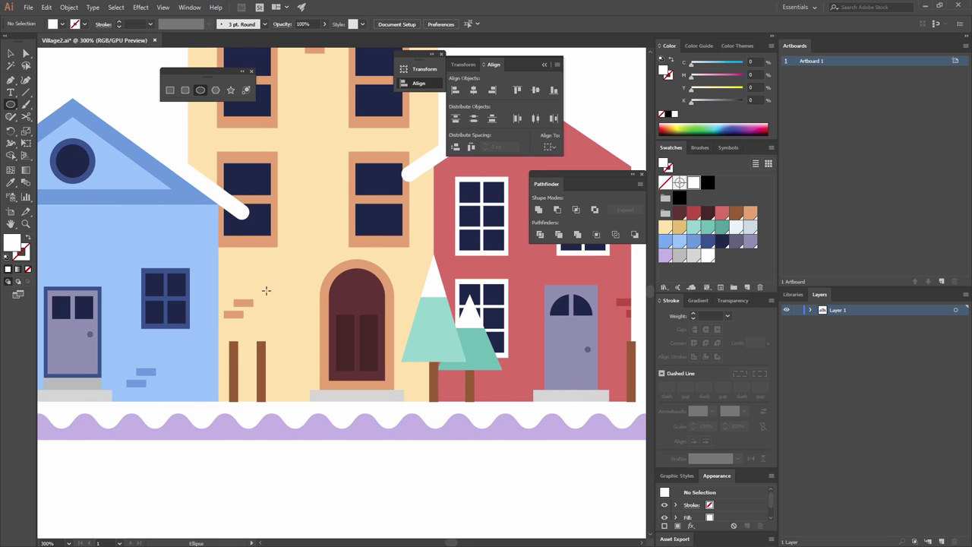
left_click(325, 257)
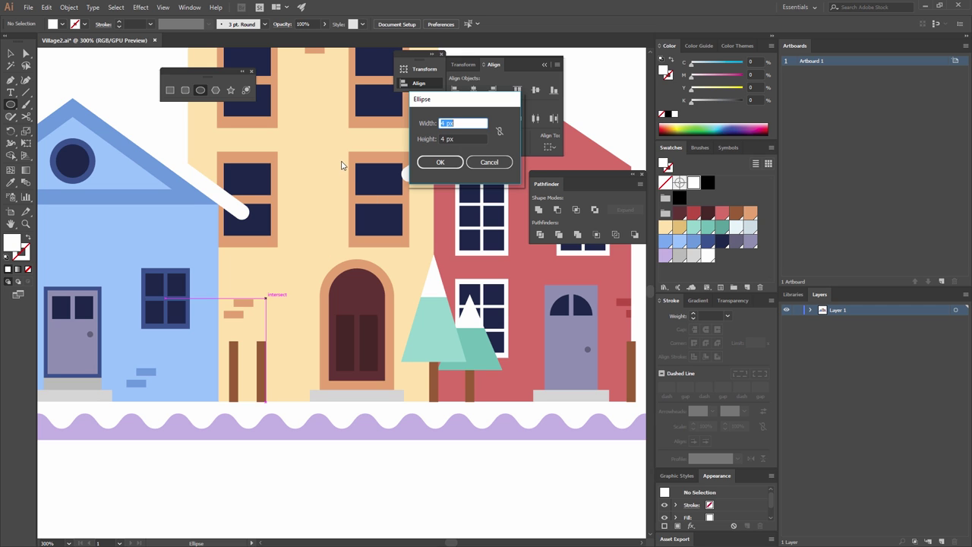
type("45")
key("Tab")
type("45")
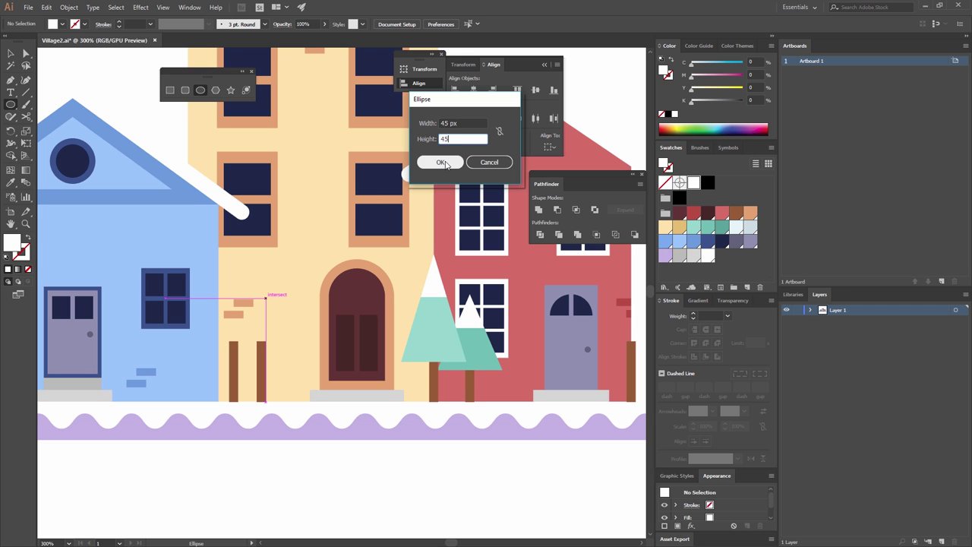
left_click(435, 162)
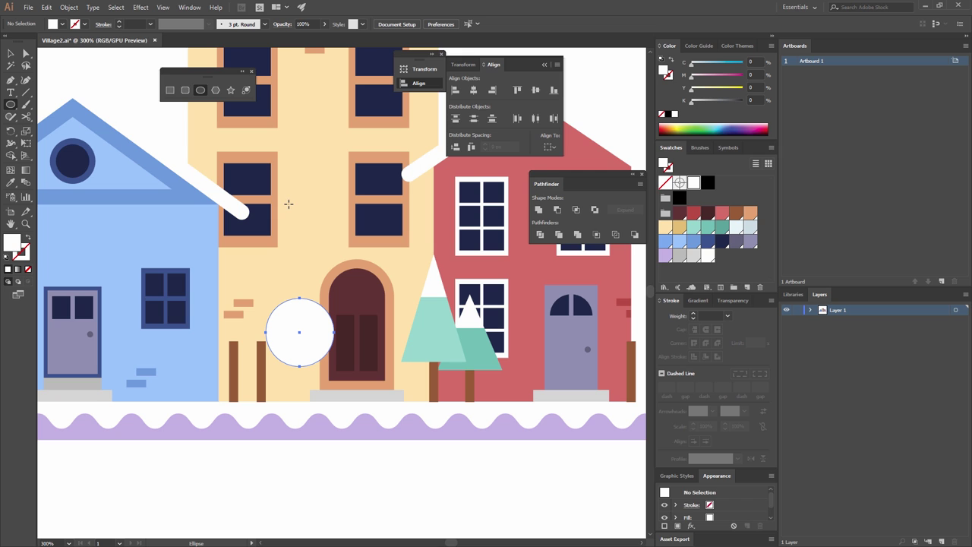
- Draw a second circle of 32 × 32 px on the yellow house
left_click(454, 157)
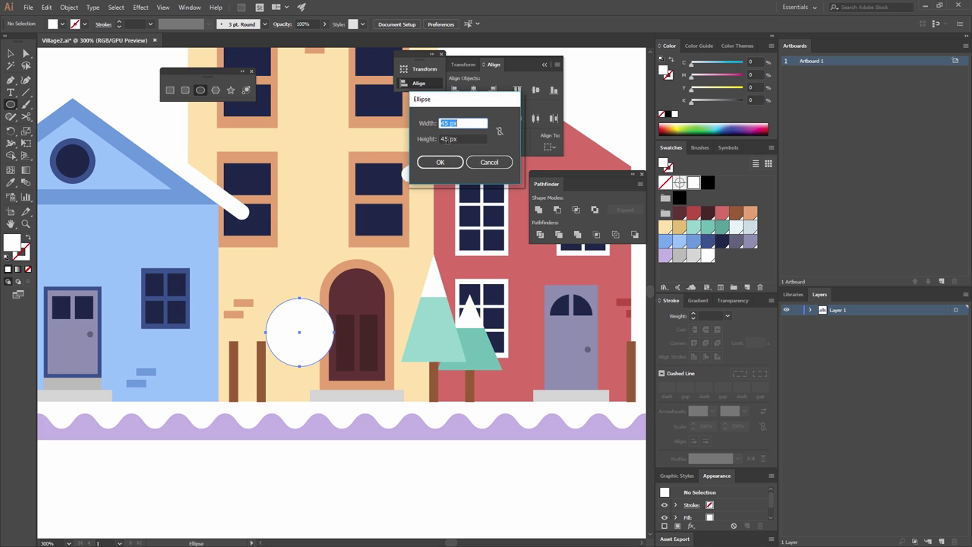
type("32")
triple_click(460, 139)
type("32")
left_click(440, 162)
- Fill the 45 px circle with the tall pine's light teal and place the two circles on the bare trunks beside the blue house
key("v")
left_click(347, 445)
left_click_drag(289, 316, 217, 298)
left_click(10, 182)
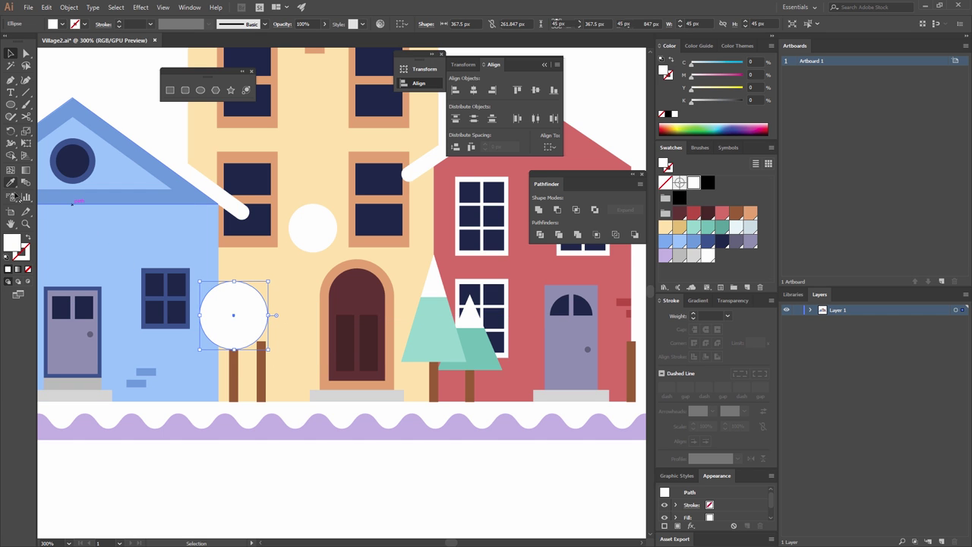
left_click(459, 322)
key("v")
left_click_drag(315, 243, 275, 309)
- Stack the small circle in front of the large one and fill it with the same light teal
right_click(275, 310)
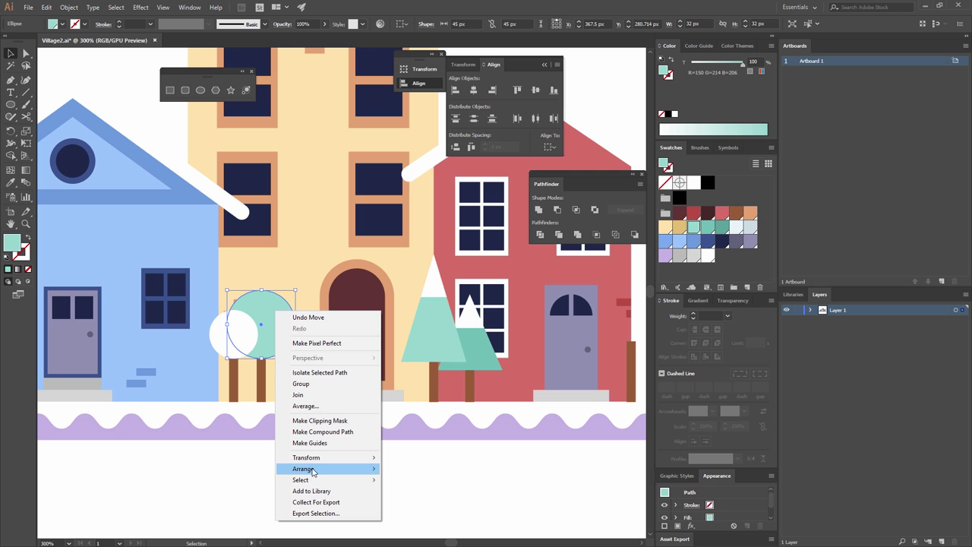
mouse_move(312, 471)
left_click(241, 469)
left_click(225, 352)
right_click(225, 351)
mouse_move(261, 298)
left_click(152, 293)
left_click(10, 183)
left_click(277, 321)
key("v")
- Fill the large circle with the shorter pine's darker teal and clear the selection
left_click(254, 297)
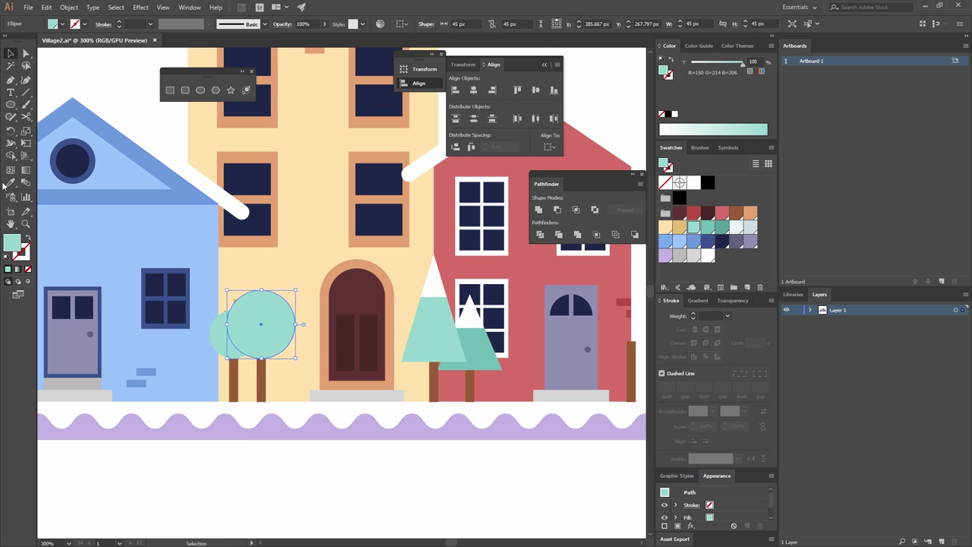
left_click(10, 183)
left_click(467, 351)
key("v")
left_click(412, 451)
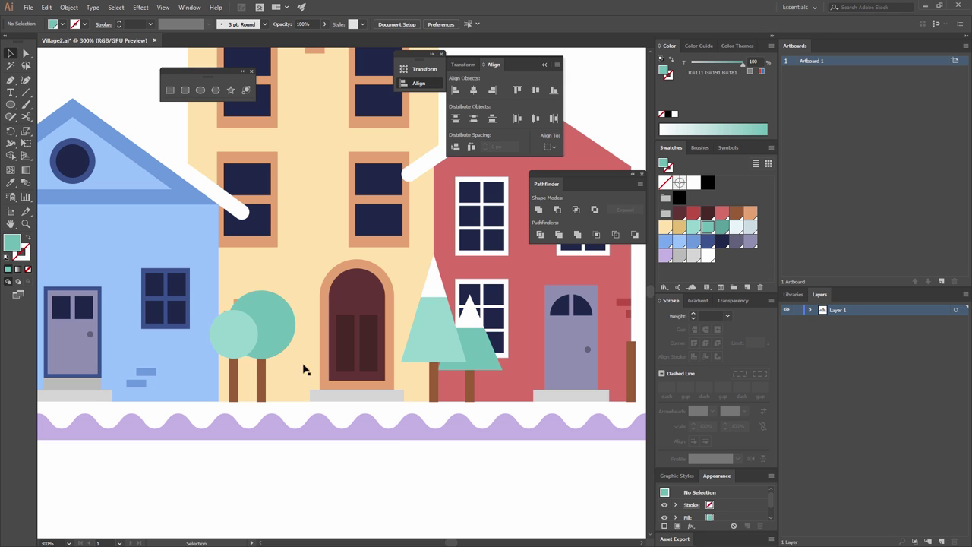
- Duplicate the small circle slightly up and to the right, and lower the copy's tint to 66%
left_click_drag(235, 321, 344, 313)
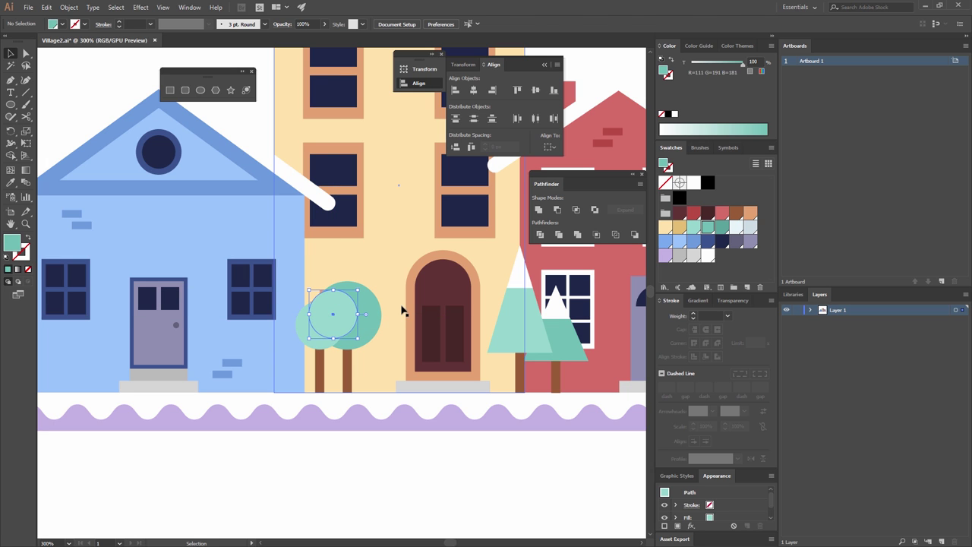
left_click_drag(738, 69, 731, 67)
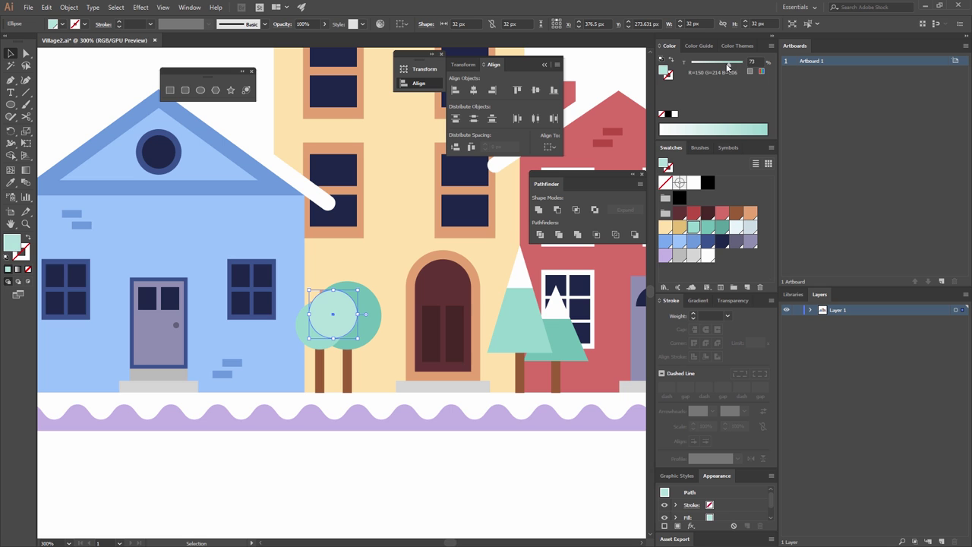
left_click(332, 440)
- Cut the pale circle copy and paste it in place inside the small tree circle using Draw Inside
left_click(327, 323)
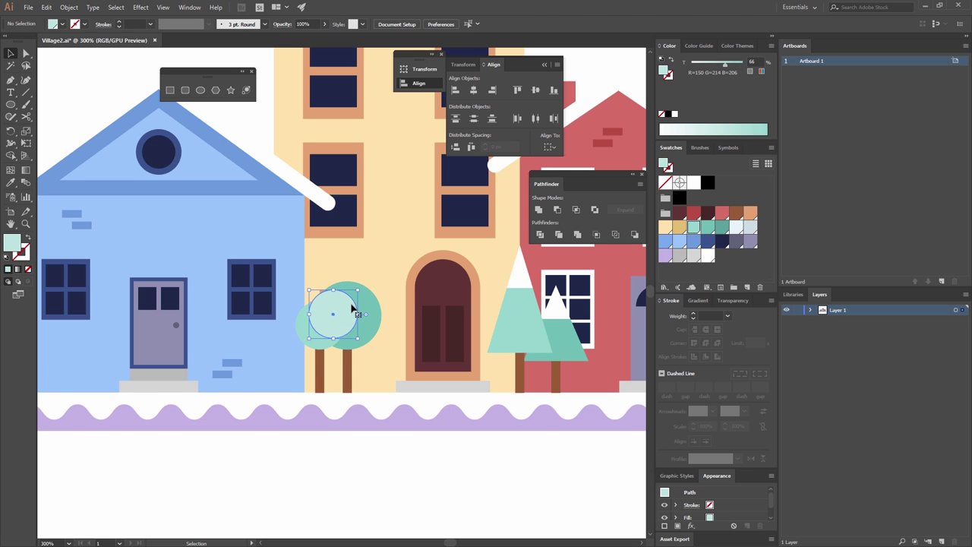
key("ctrl+x")
left_click(321, 327)
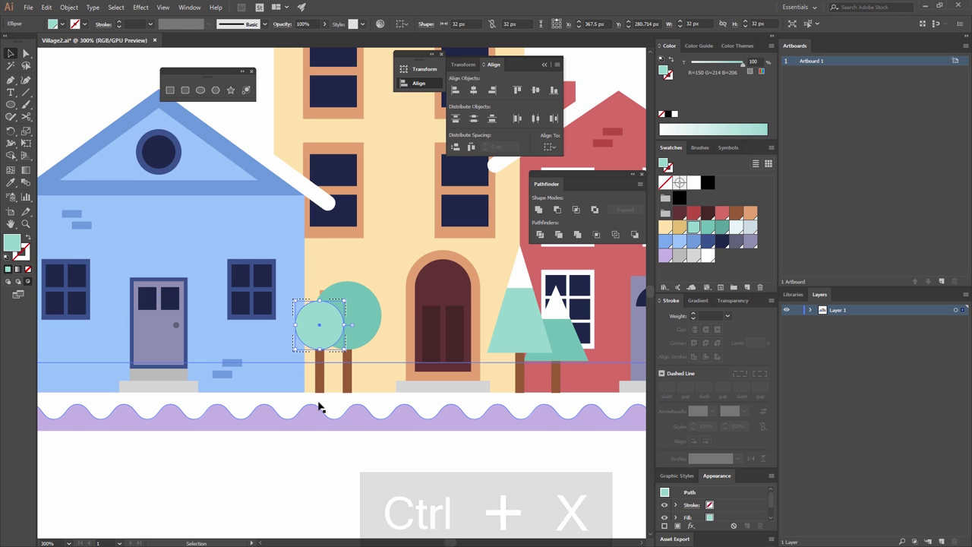
key("ctrl+shift+v")
left_click(369, 463)
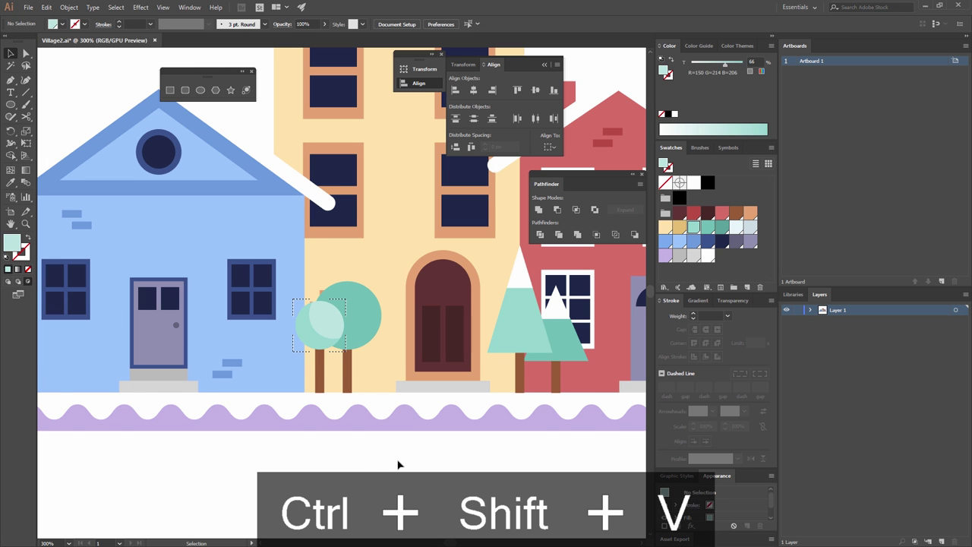
- Duplicate the large circle up and to the right at 74% tint, and cut and paste the copy inside the original using Draw Inside
left_click_drag(351, 329, 374, 307)
left_click_drag(742, 61, 733, 67)
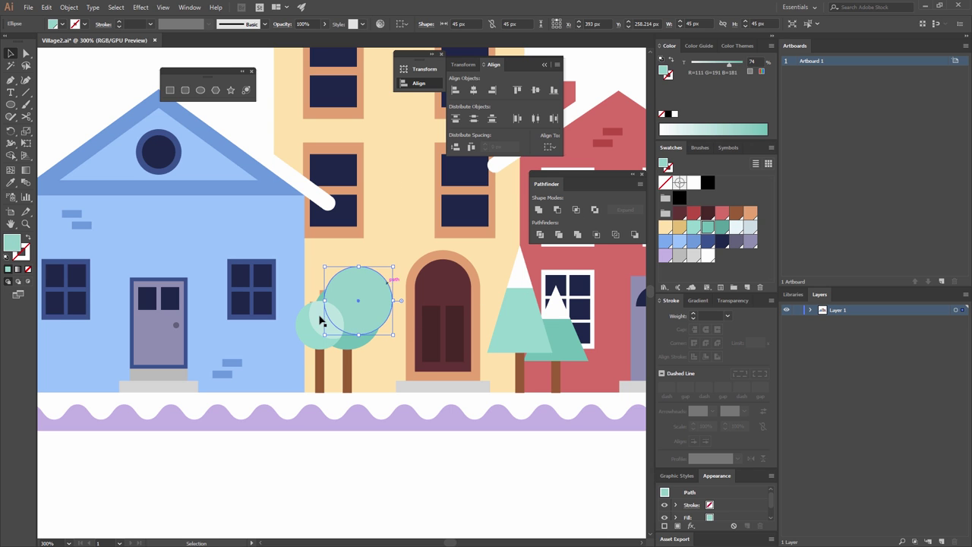
key("ctrl+x")
left_click(348, 331)
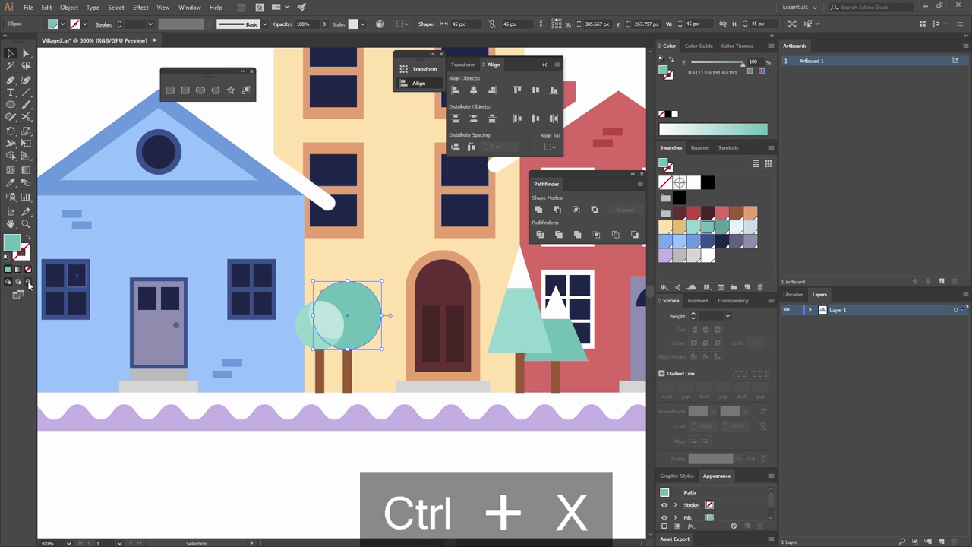
key("ctrl+shift+v")
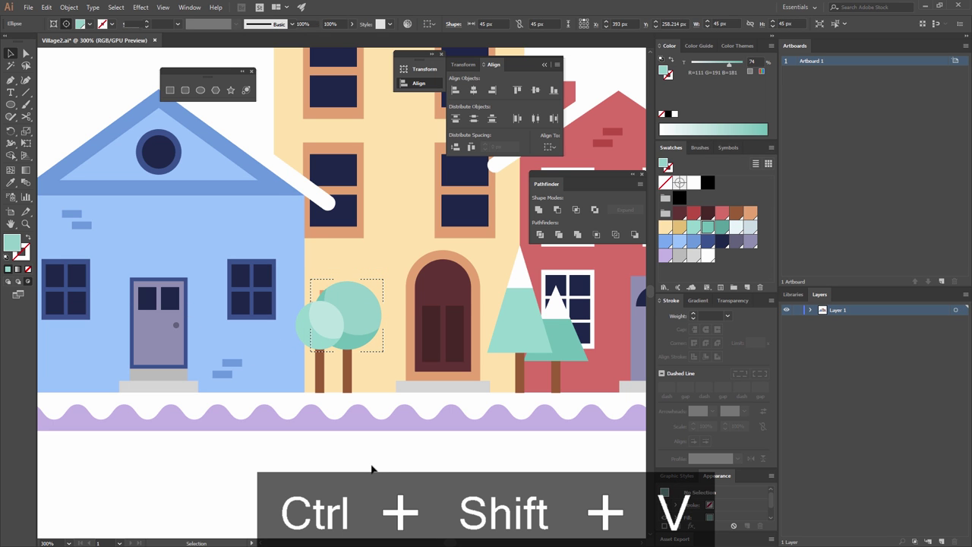
left_click(423, 448)
- Draw a 50 × 17 px rectangle above the two bare trunks beside the red house
left_click_drag(505, 337, 165, 327)
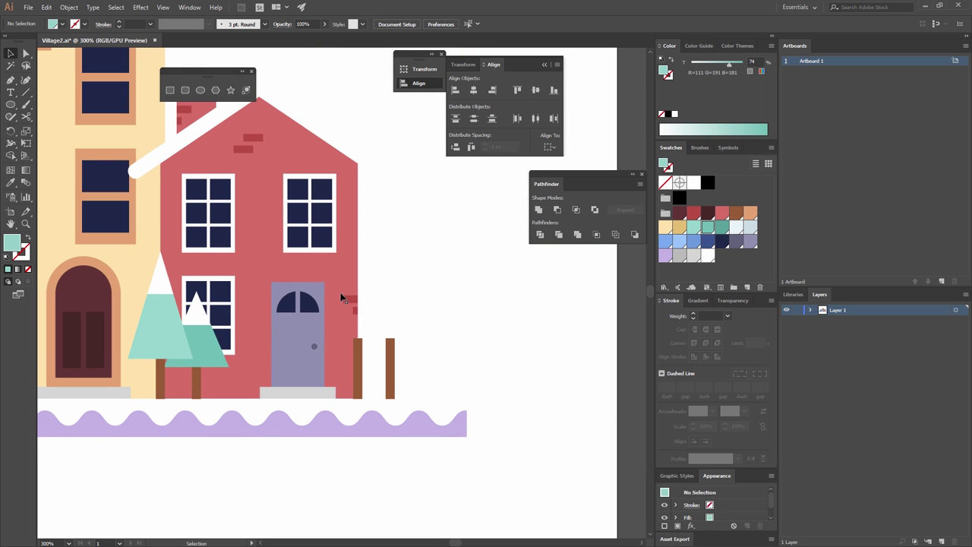
left_click(173, 91)
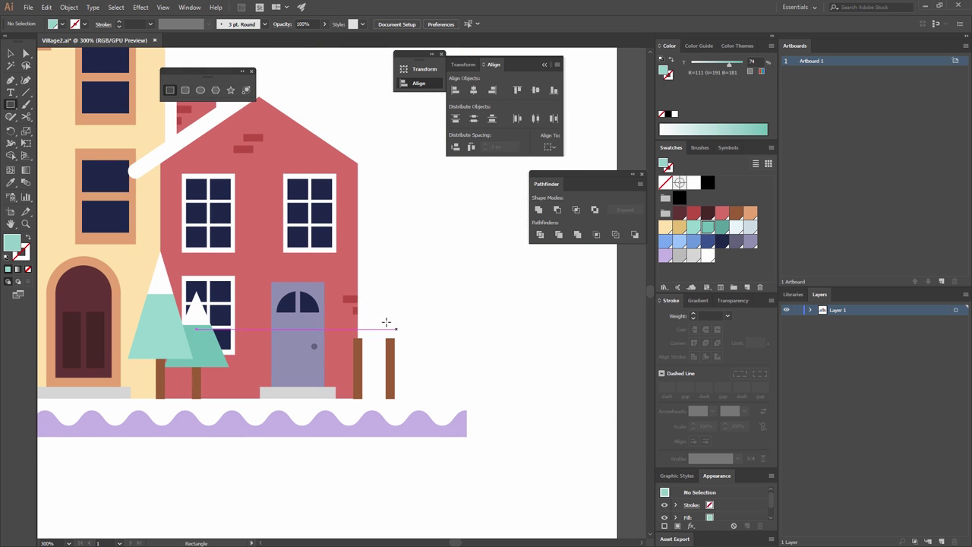
left_click(384, 256)
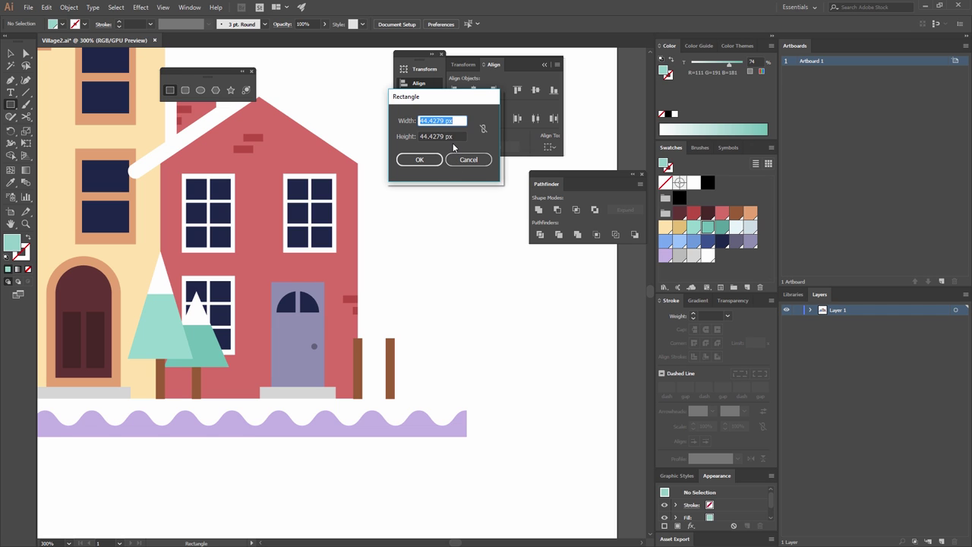
type("50")
key("Tab")
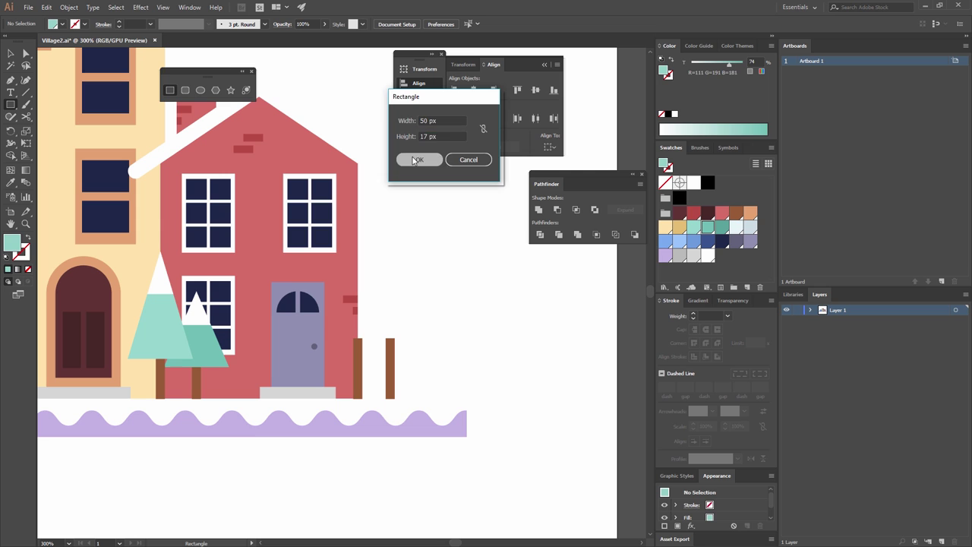
left_click(419, 160)
- Round all corners of the 50 px rectangle to 8.5 px and clear the selection
left_click_drag(435, 293, 385, 301)
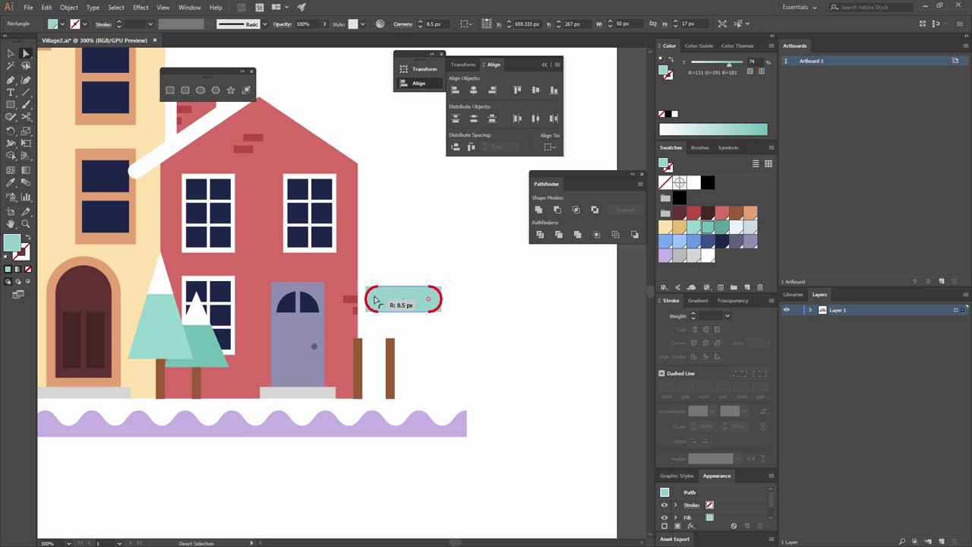
key("v")
left_click(454, 297)
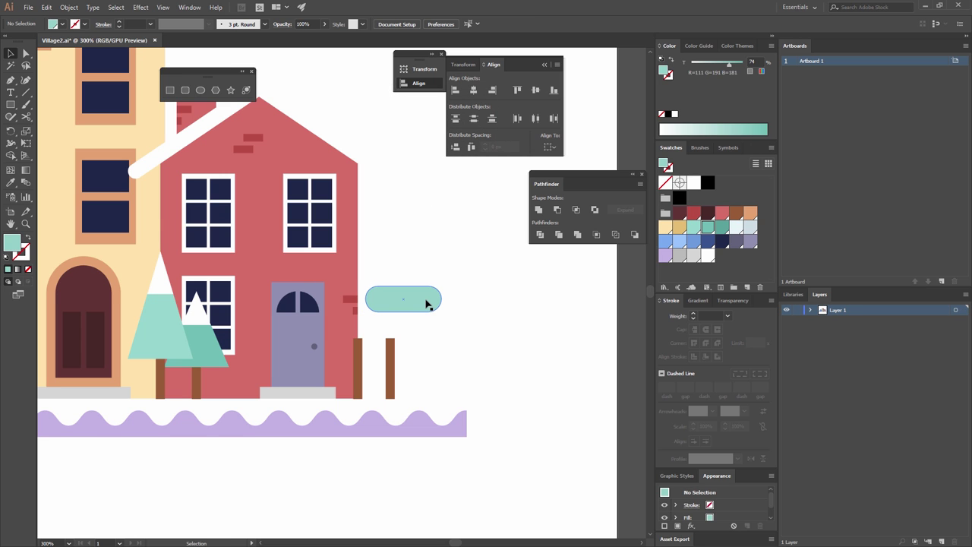
- Draw a 40 × 17 px rectangle and a 20 × 17 px rectangle above the rounded bar
key("m")
left_click(442, 231)
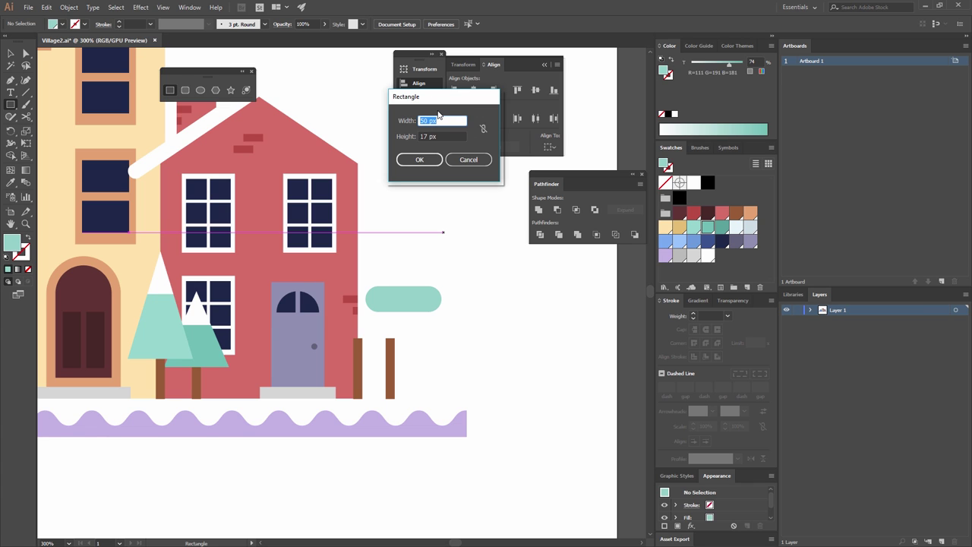
key("Tab")
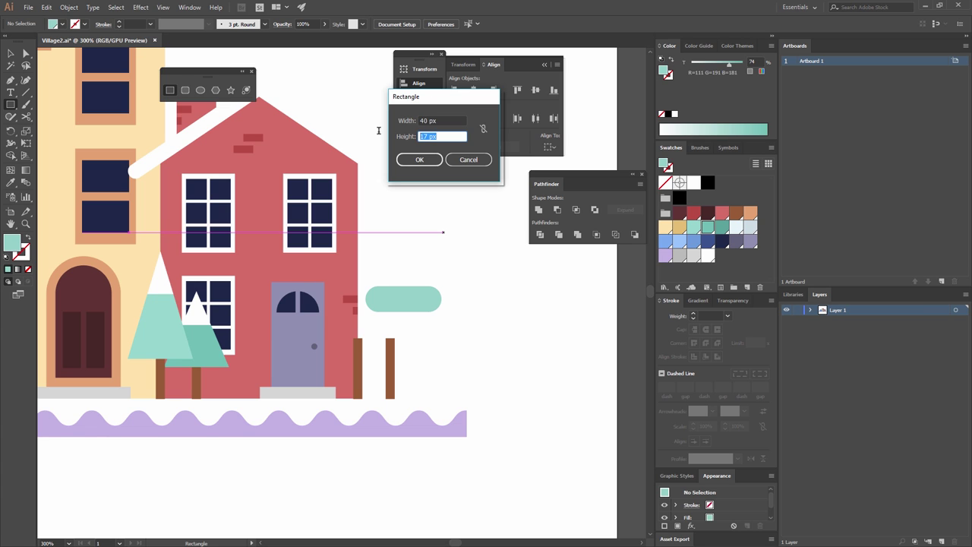
left_click(420, 159)
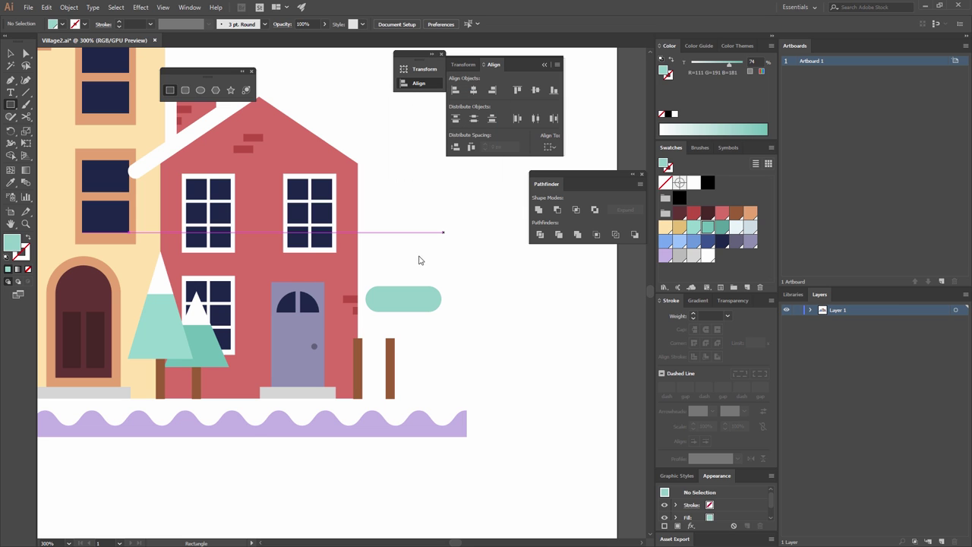
left_click(420, 230)
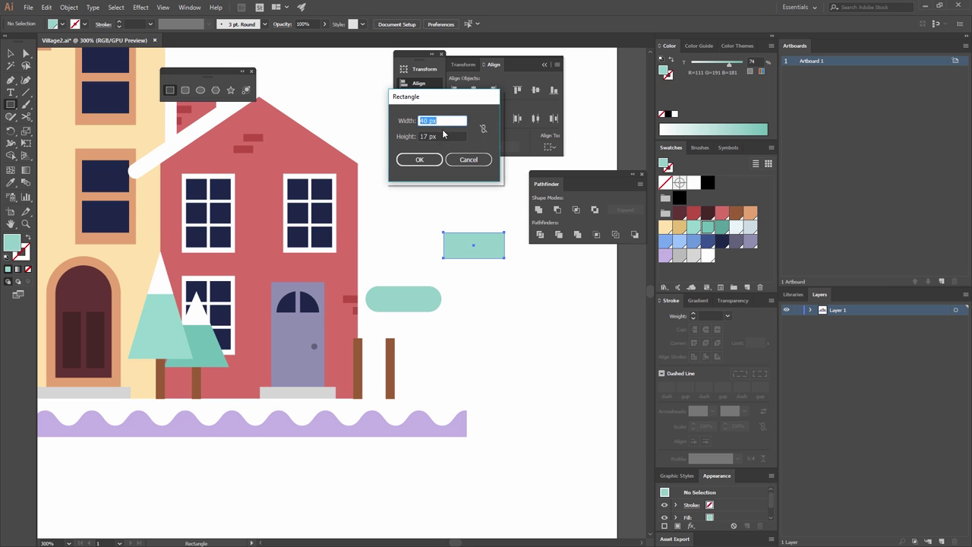
type("20")
left_click(435, 160)
- Fully round the corners of the 20 px and 40 px wide rectangles and clear the selection
key("a")
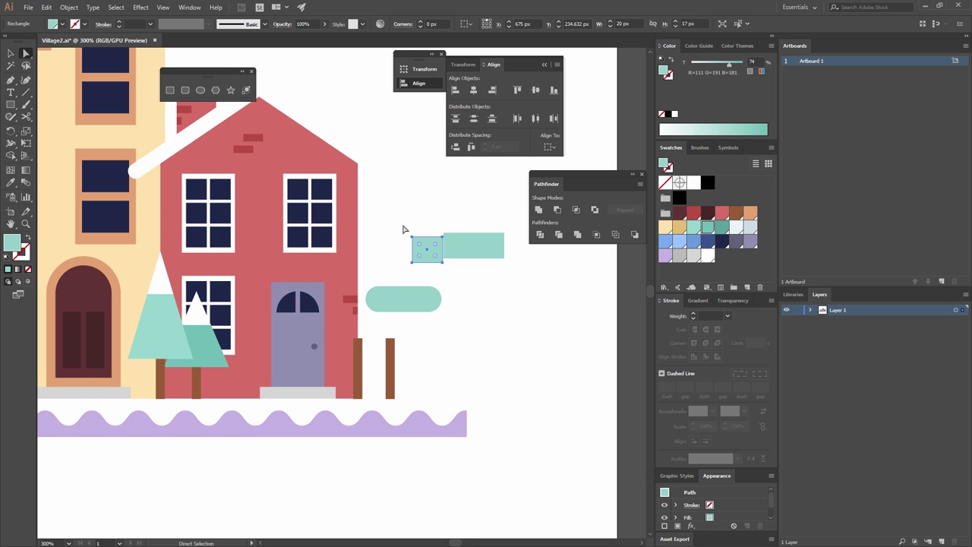
left_click_drag(420, 244, 483, 266)
left_click(468, 248)
left_click(502, 284)
key("v")
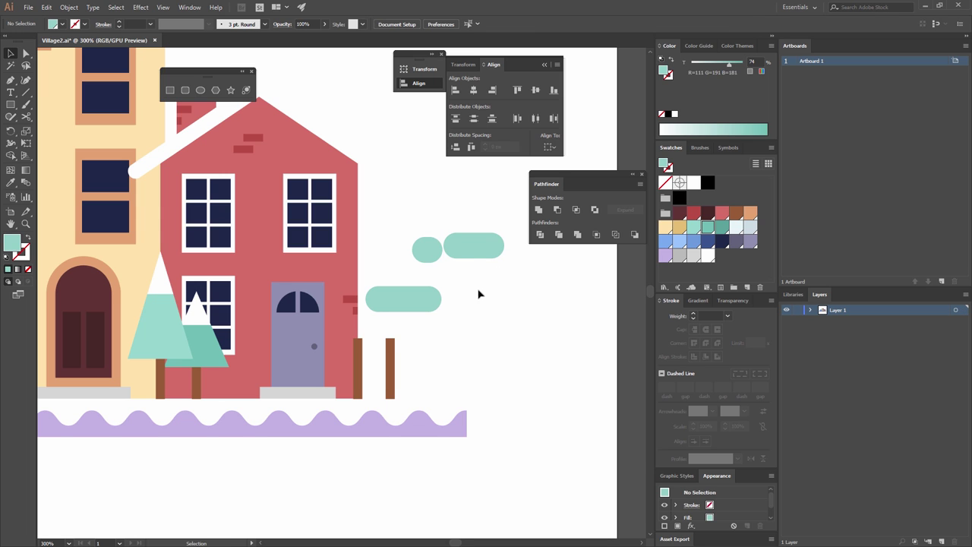
- Select the three rounded shapes and align their horizontal centers
left_click_drag(396, 237, 398, 238)
left_click(473, 90)
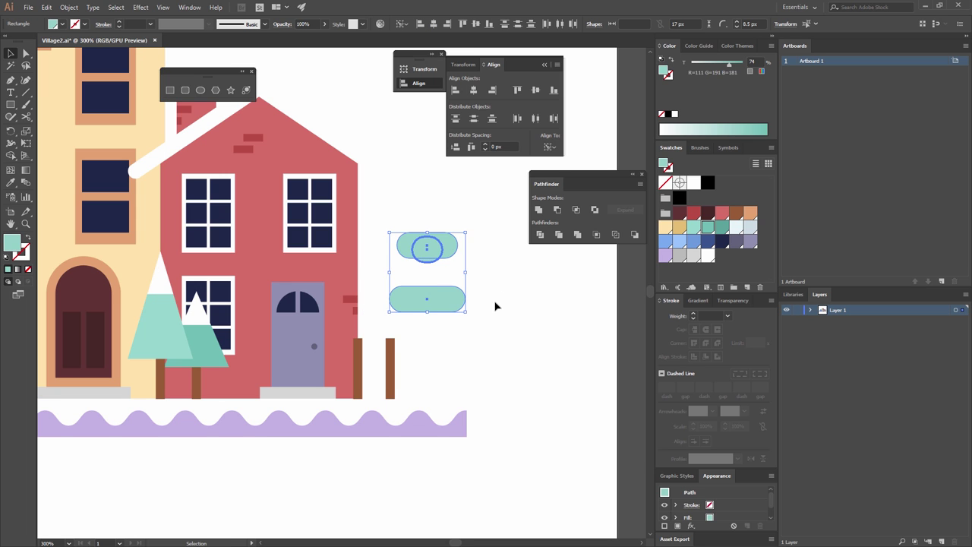
- Stack the 40 px wide rounded bar directly on the 50 px bar with 0 px vertical spacing
left_click(495, 304)
left_click(457, 303)
left_click(427, 245, "shift")
left_click(423, 303)
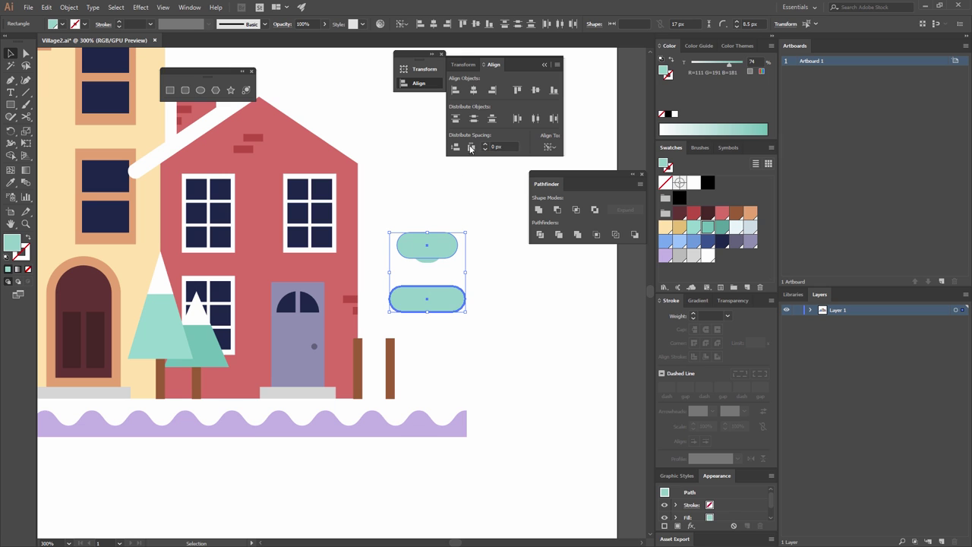
left_click(456, 147)
left_click(489, 243)
- Move the 20 px wide rounded shape up and stack it on the 40 px bar with 0 px vertical spacing
left_click(427, 248)
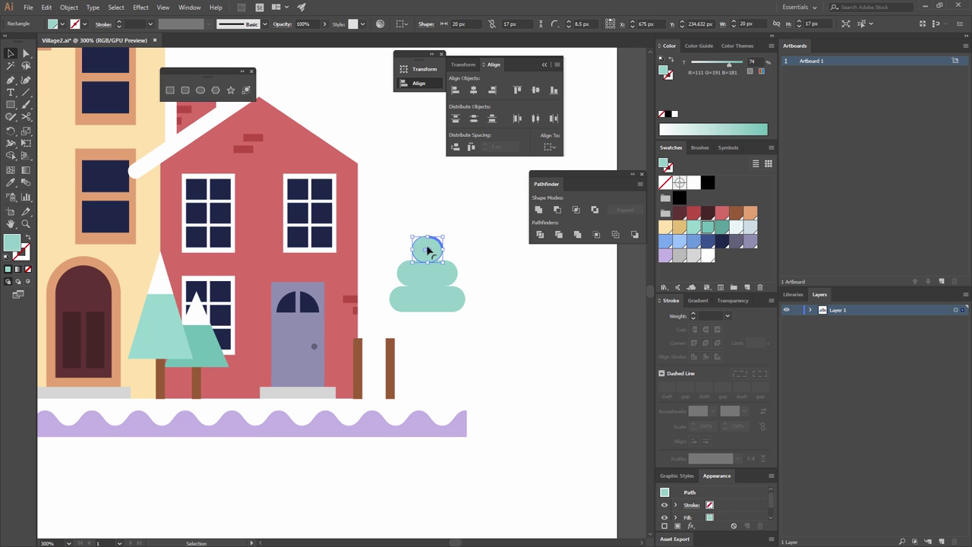
key("ctrl+z")
left_click_drag(434, 256, 434, 233)
left_click(432, 275, "shift")
left_click(433, 275)
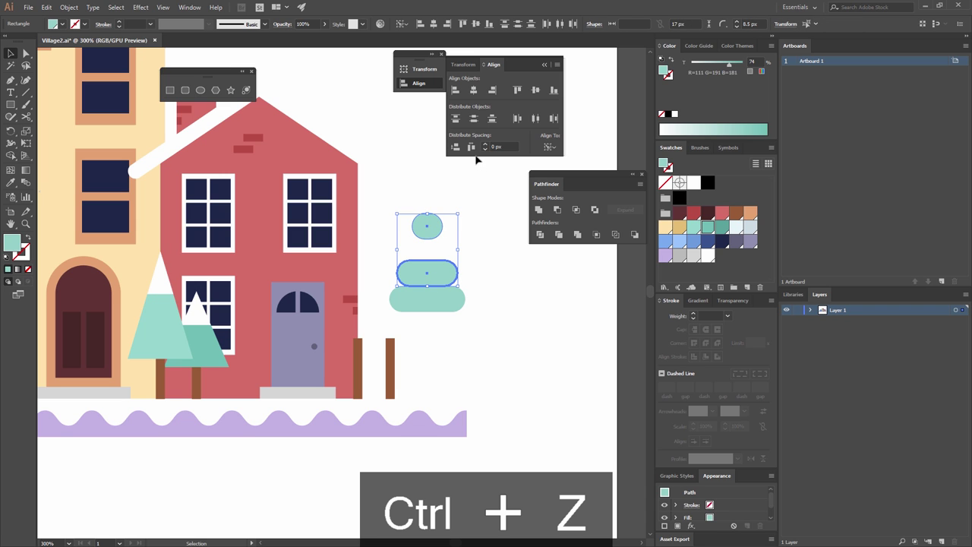
left_click(456, 147)
left_click(490, 347)
- Unite the three stacked shapes into one tree crown and place it horizontally centered on the outer brown trunk
left_click_drag(477, 311, 393, 238)
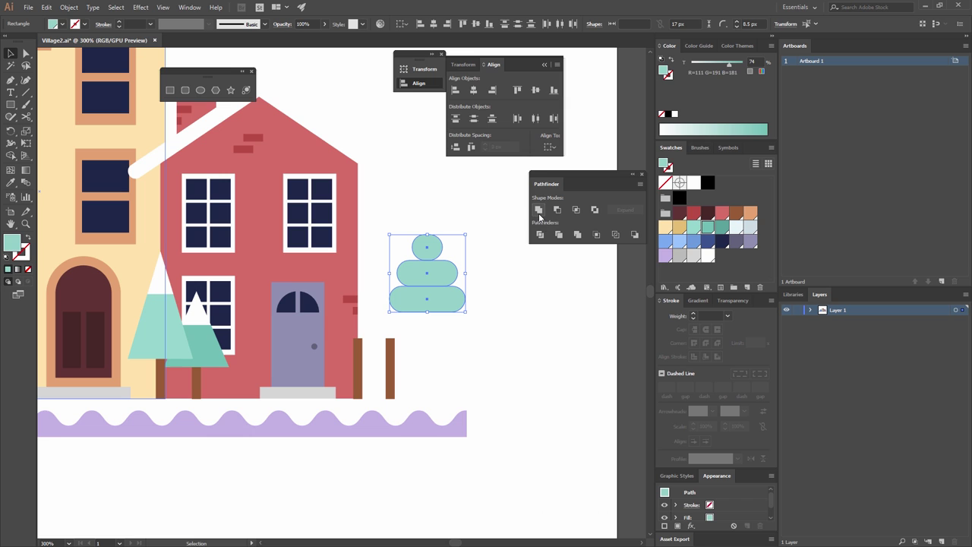
left_click(539, 210)
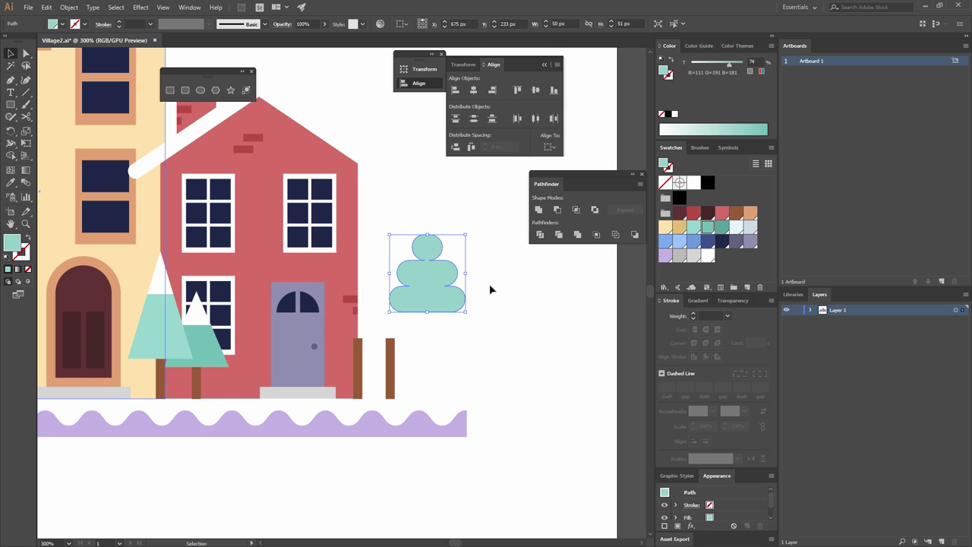
left_click(389, 361, "shift")
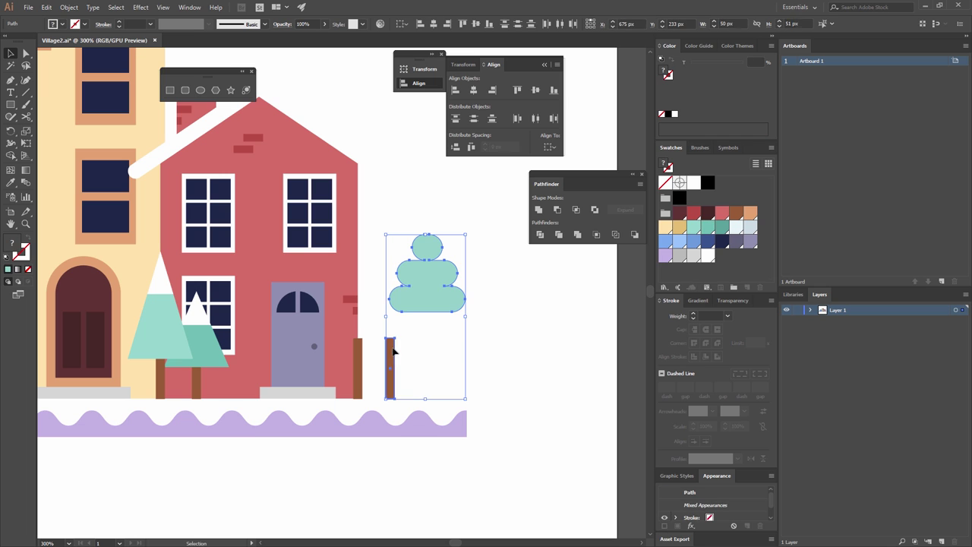
left_click(433, 24)
left_click(450, 257)
left_click_drag(417, 297, 410, 334)
- Copy the tree crown onto the neighbouring trunk beside the red house and center it on that trunk
left_click(391, 372, "shift")
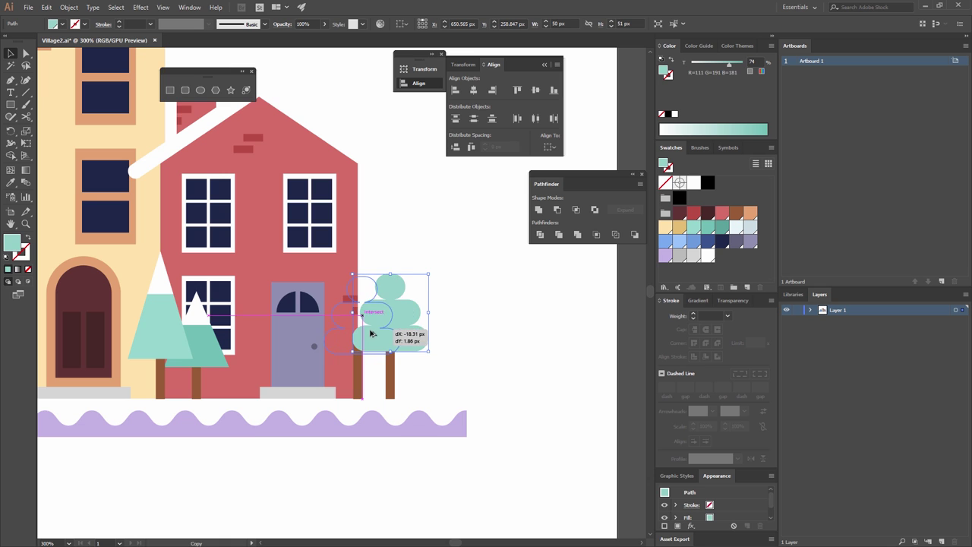
left_click_drag(391, 372, 359, 373)
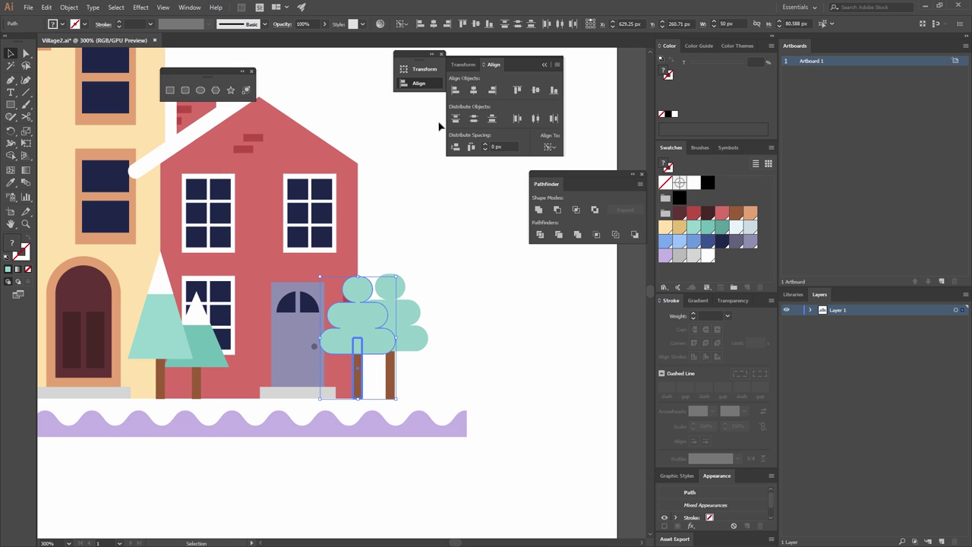
- Fill the outer tree's crown with the darker teal swatch and move it slightly down, behind the lighter crown
left_click(392, 321)
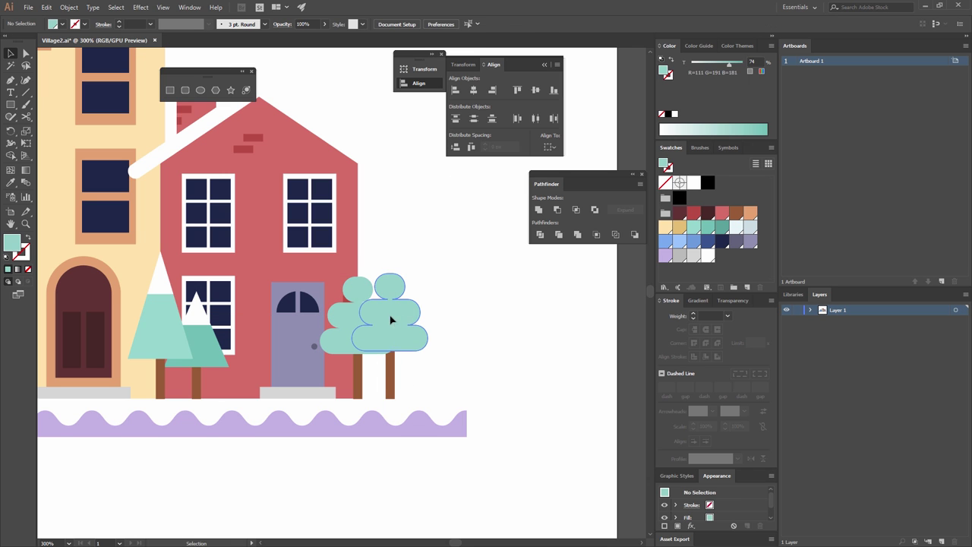
left_click(706, 228)
left_click(436, 329)
left_click_drag(426, 332, 426, 347)
left_click(452, 300)
- Draw a rectangle about 40 × 84 px over the front tree crown's left half, using the crown's teal at 54% tint
left_click_drag(441, 288, 452, 251)
left_click(169, 89)
left_click_drag(322, 212, 383, 341)
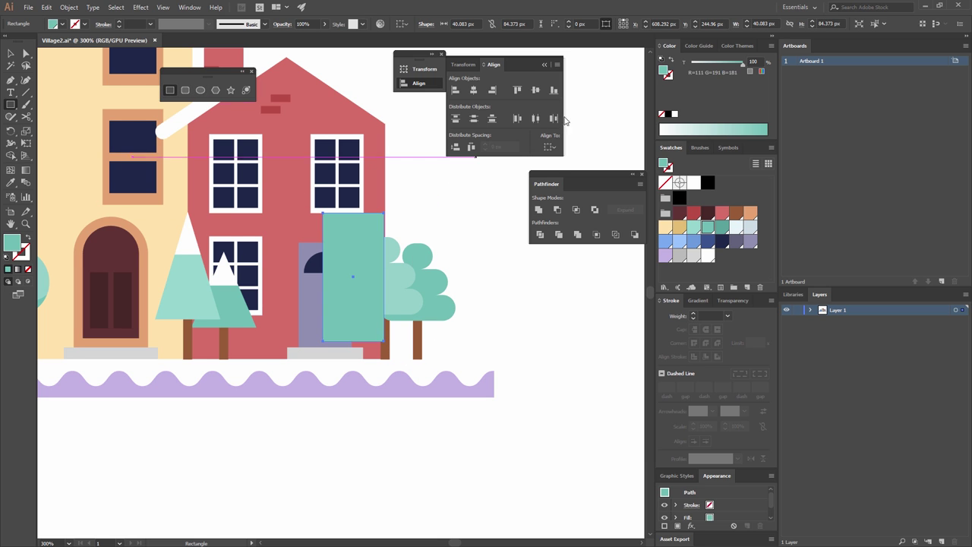
left_click(11, 182)
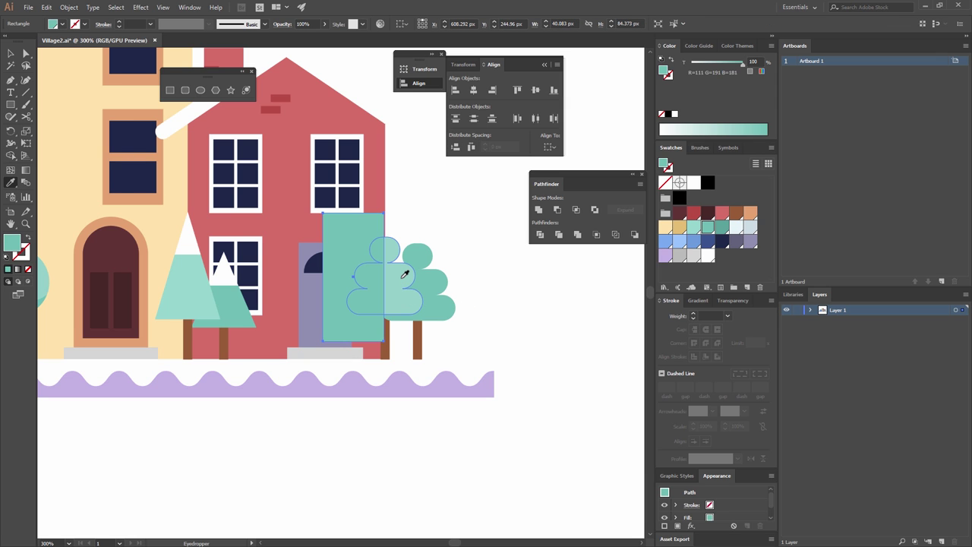
left_click(405, 271)
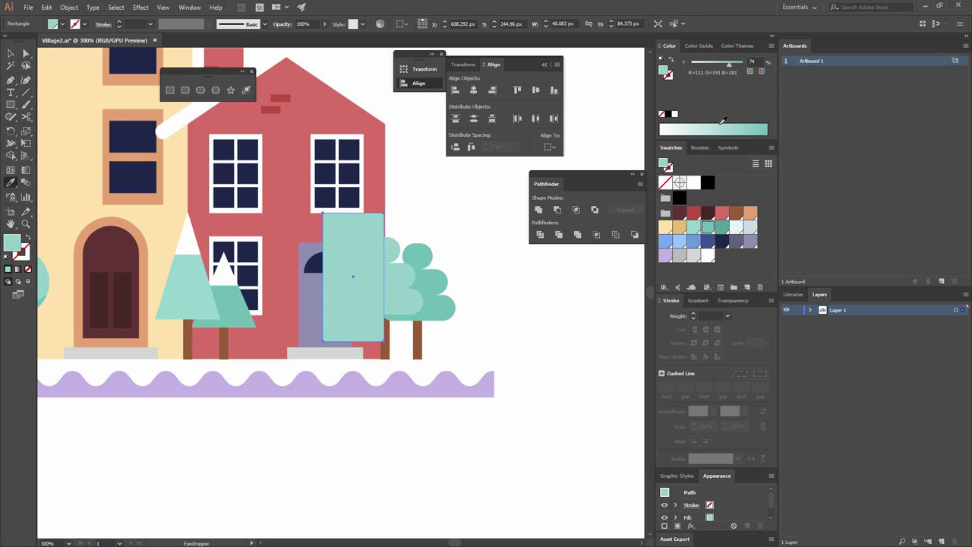
left_click(722, 66)
key("v")
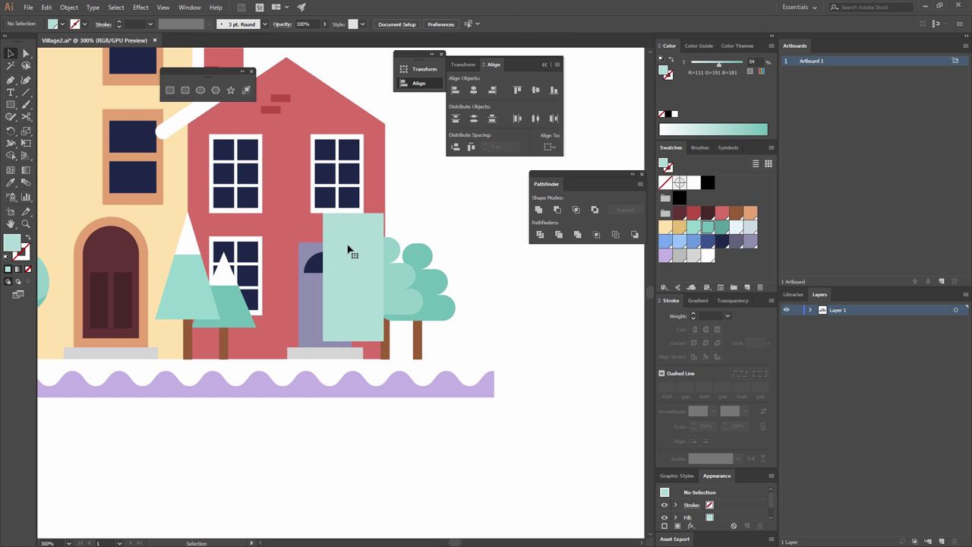
- Cut the light rectangle and paste it in place inside the front tree's crown using Draw Inside
key("ctrl+x")
left_click(377, 286)
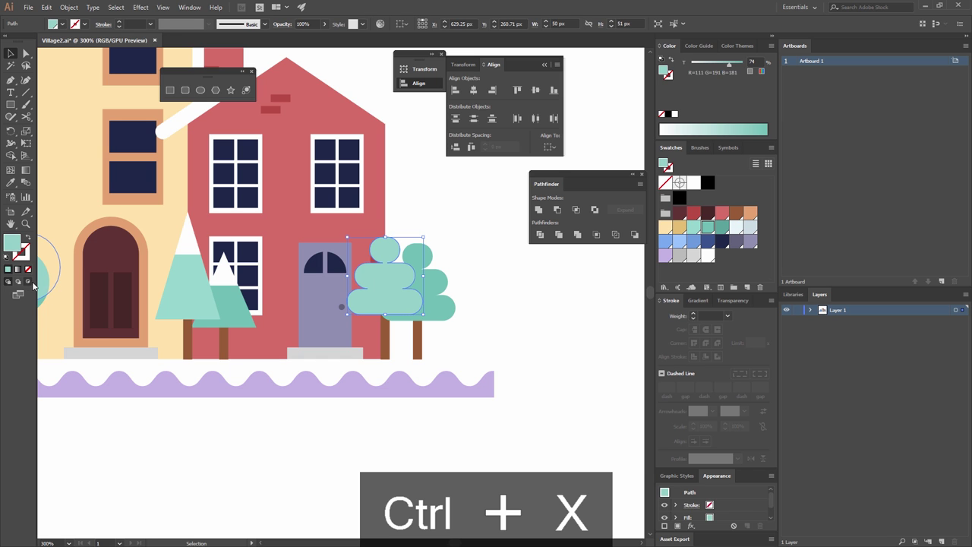
key("ctrl+shift+v")
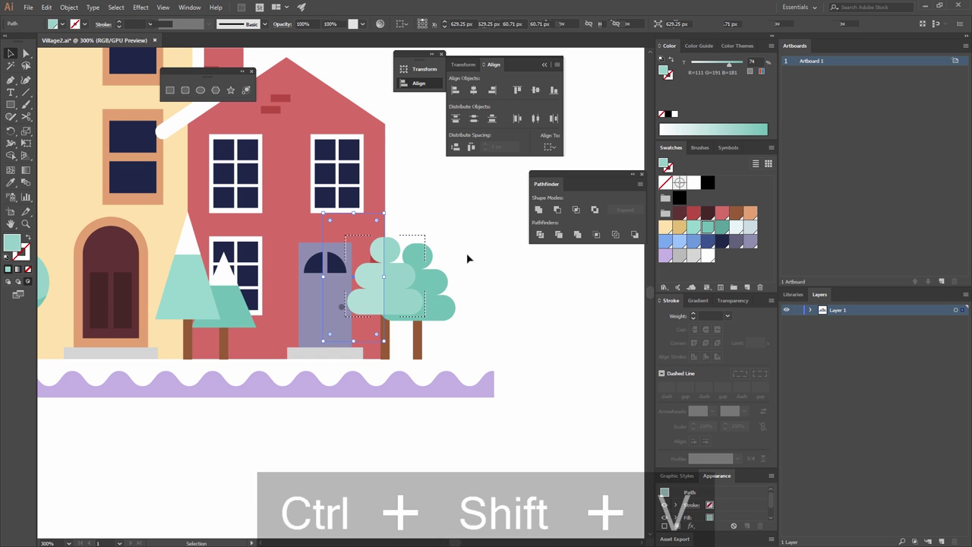
left_click(456, 326)
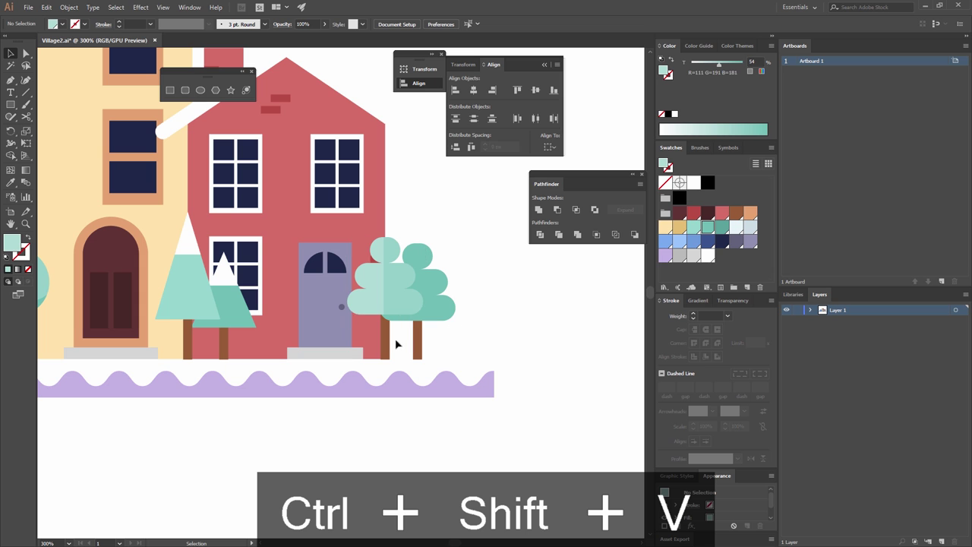
- Bring the front tree's trunk and two-tone crown to the front of the artwork
left_click(389, 342)
left_click(413, 293, "shift")
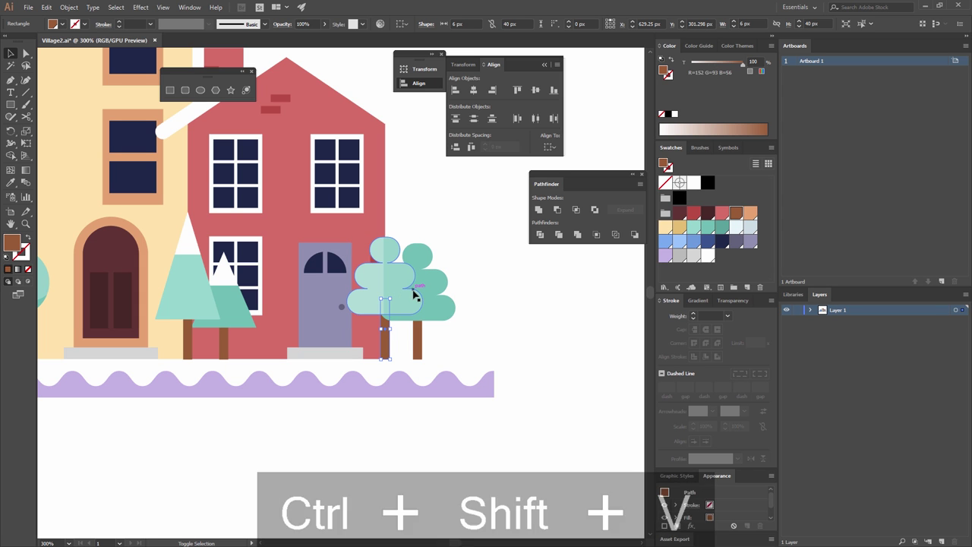
right_click(402, 286)
mouse_move(430, 387)
left_click(344, 385)
left_click(437, 402)
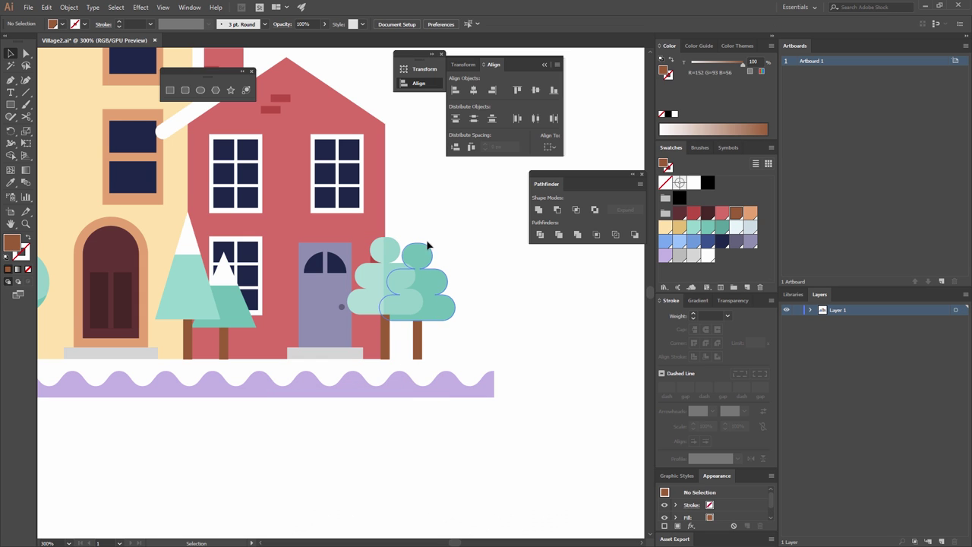
- Draw a rectangle about 37 × 78 px over the back tree crown's left half, using the crown's teal at 71% tint
left_click(170, 90)
left_click_drag(361, 215, 418, 334)
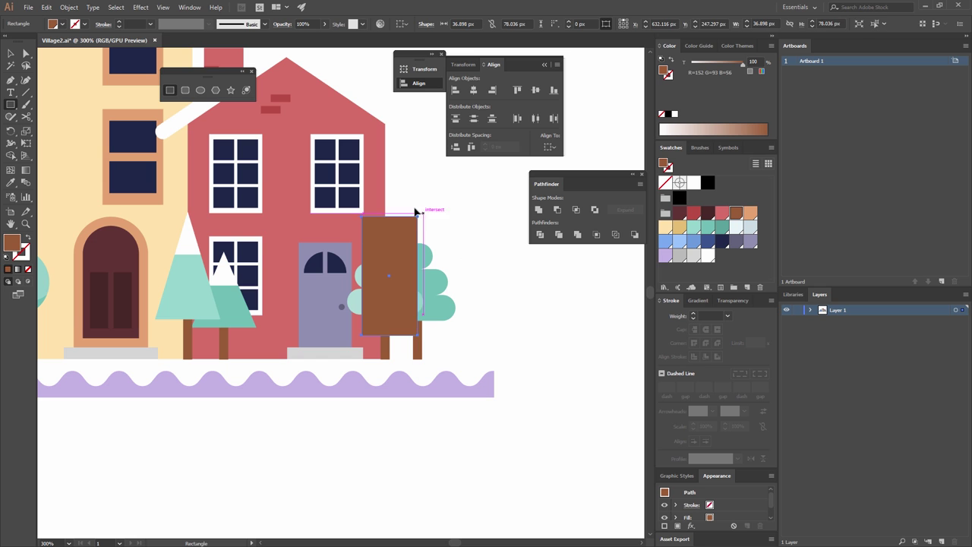
key("i")
left_click(440, 281)
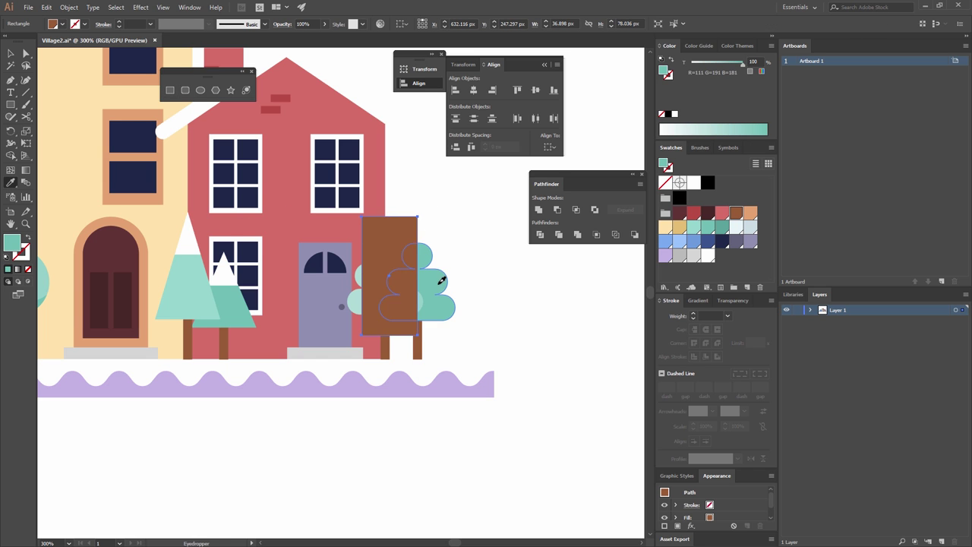
key("v")
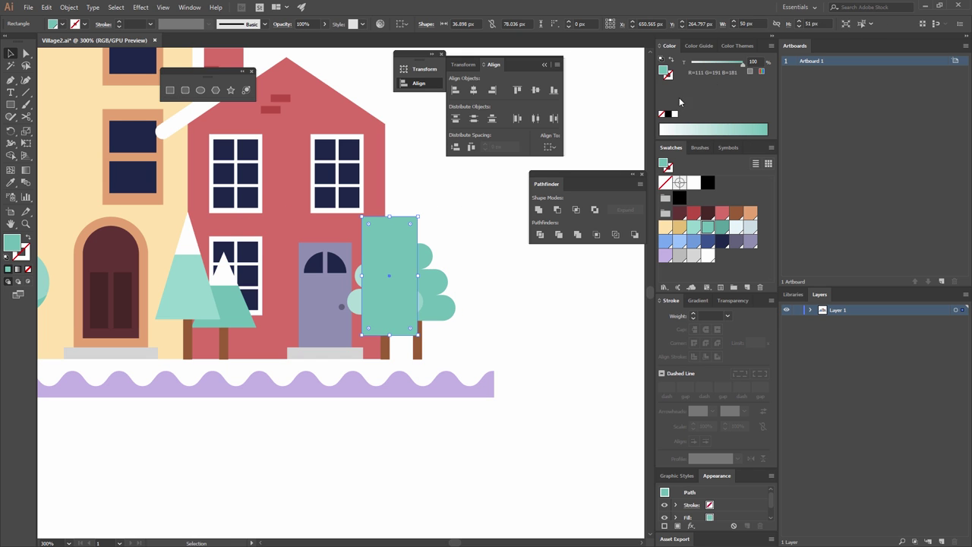
left_click_drag(736, 67, 732, 69)
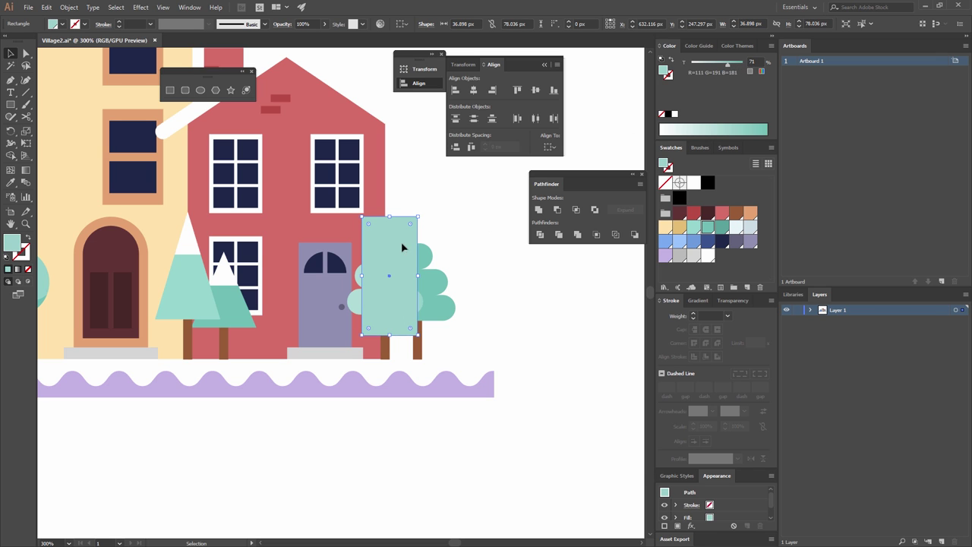
- Paste the cut rectangle in place inside the back tree's crown and set its color tint to 82%
key("ctrl+x")
left_click(434, 274)
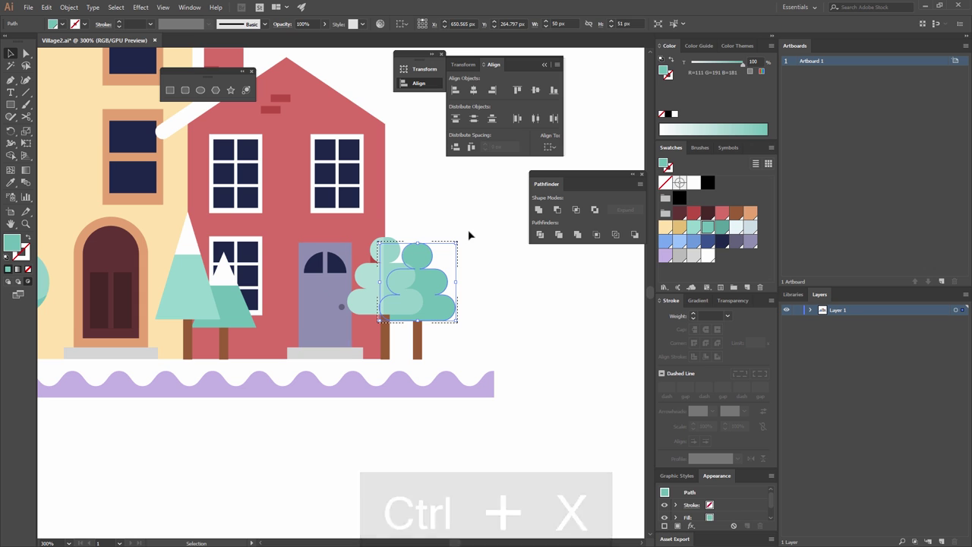
key("ctrl+shift+v")
key("a")
left_click(413, 264)
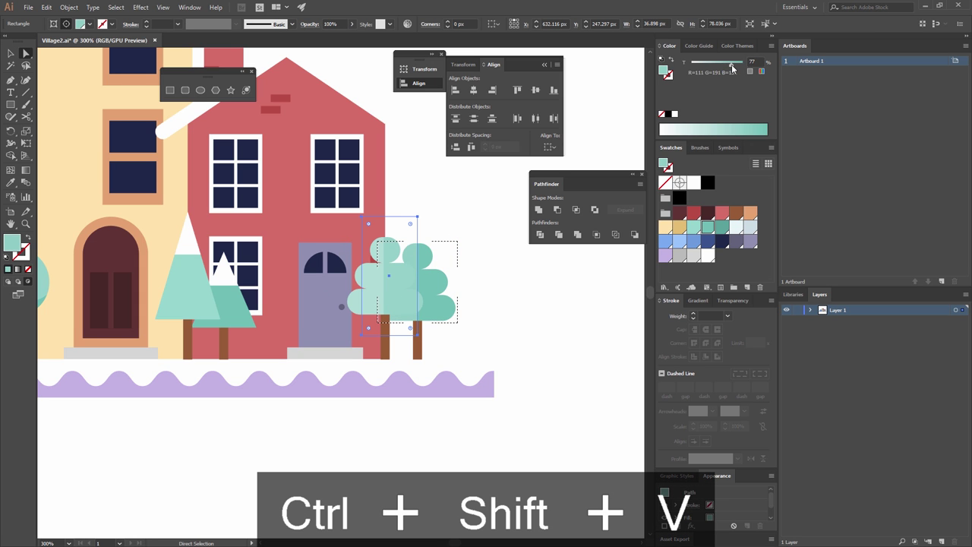
left_click(485, 276)
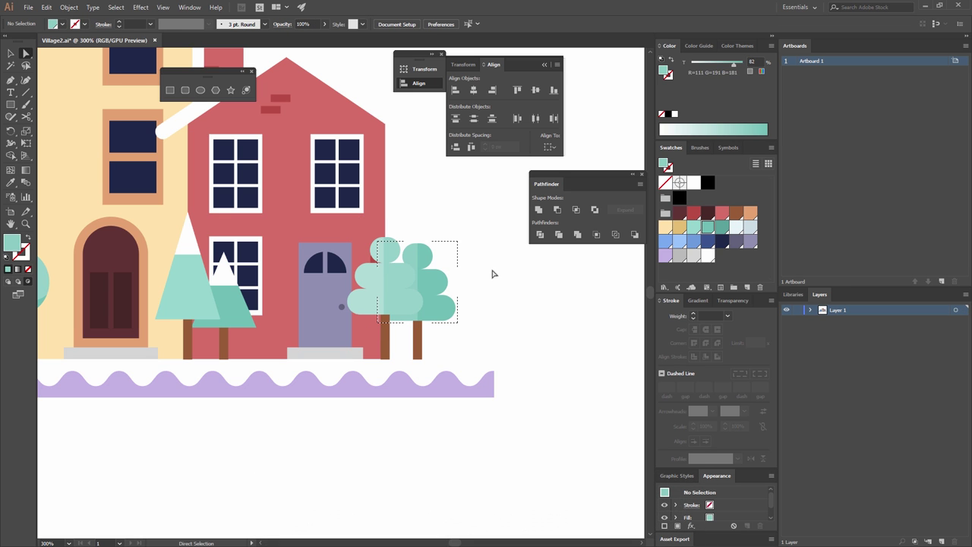
- Select all of the village artwork, including houses, trees and ground bar, and group it
key("ctrl+minus")
key("ctrl+minus")
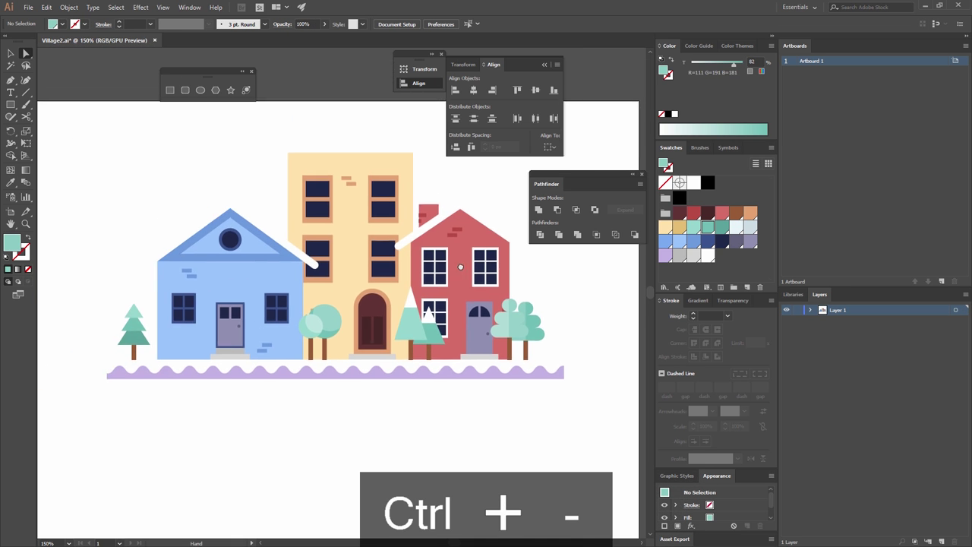
left_click_drag(461, 267, 448, 277)
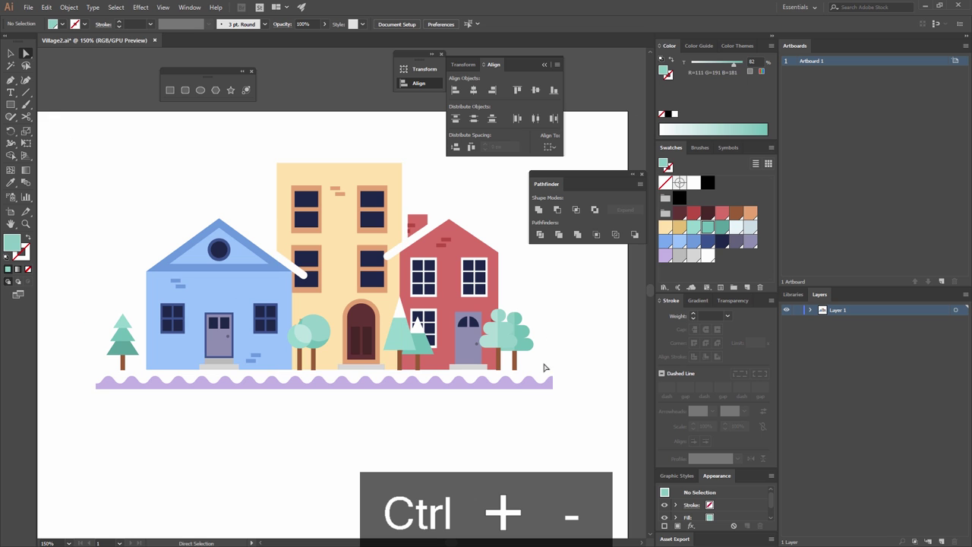
left_click_drag(550, 420, 85, 148)
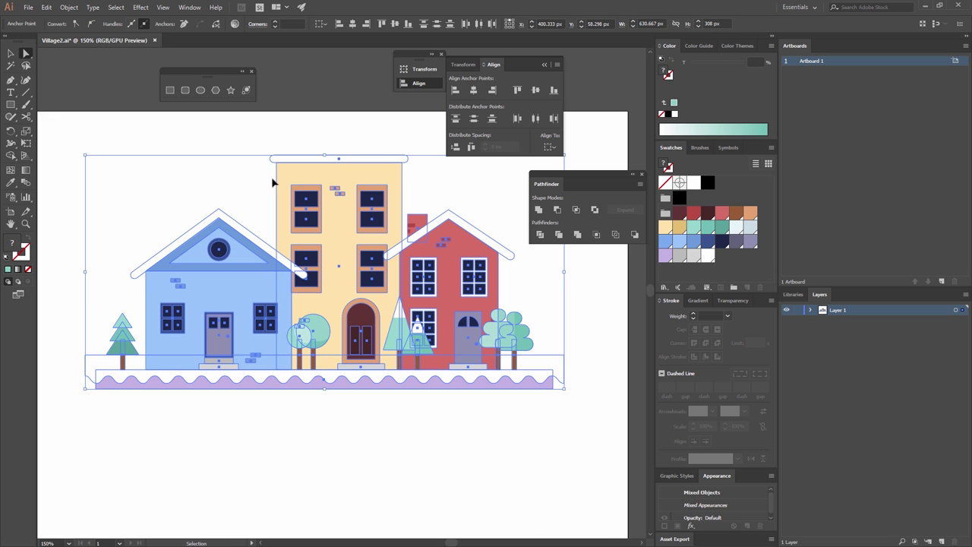
key("ctrl+g")
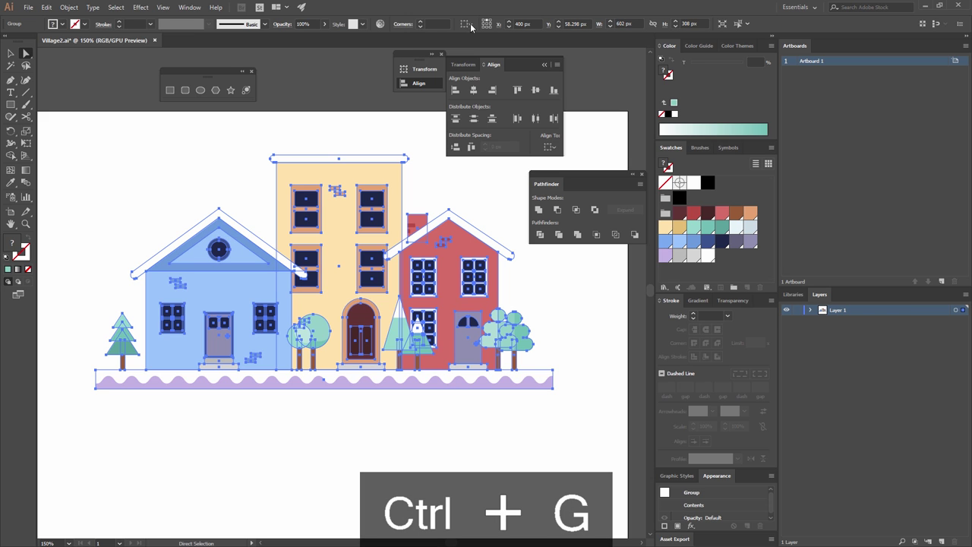
- Align the village group to the center of the artboard and clear the selection
left_click(554, 149)
left_click(576, 185)
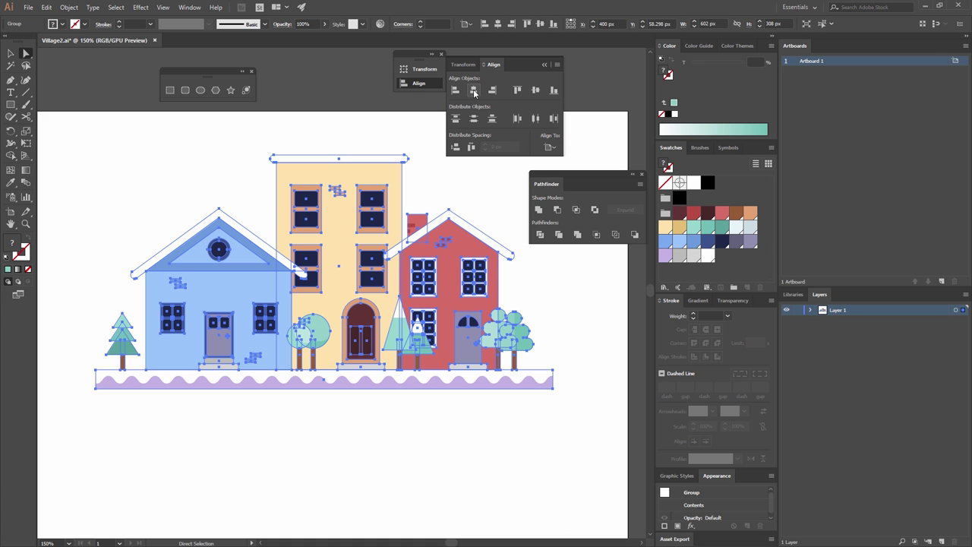
left_click(535, 92)
left_click(382, 195)
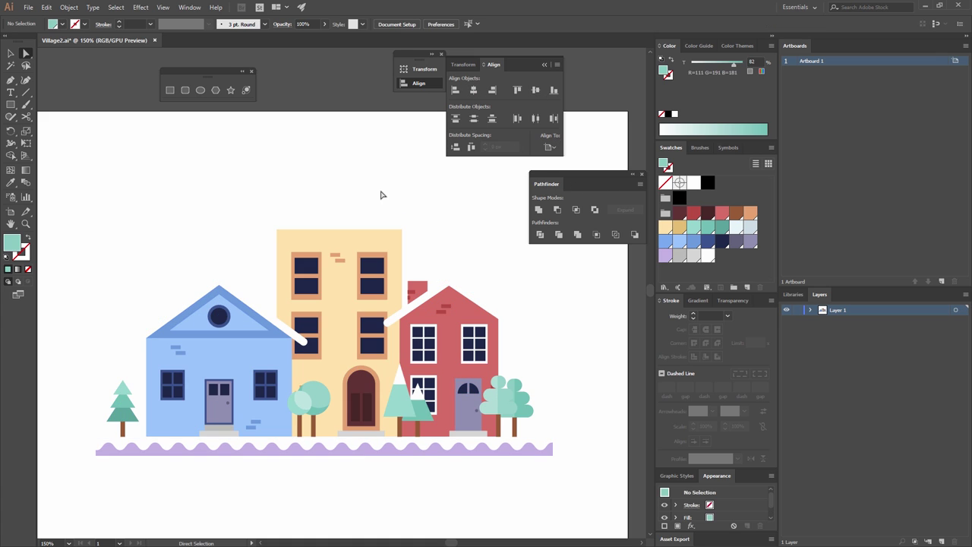
- Draw a teal background rectangle about 825 × 636 px covering the whole artboard and send it to the back
key("ctrl+minus")
key("ctrl+minus")
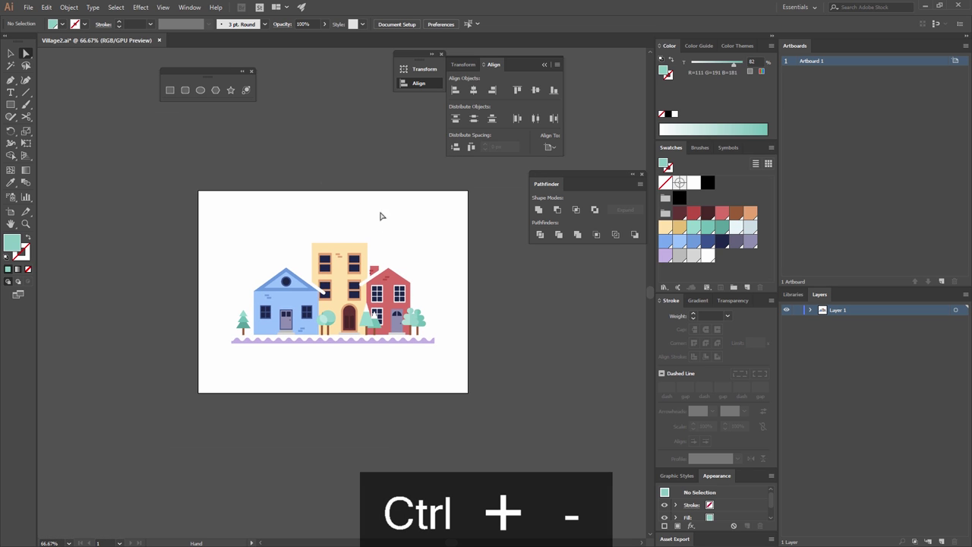
left_click(168, 91)
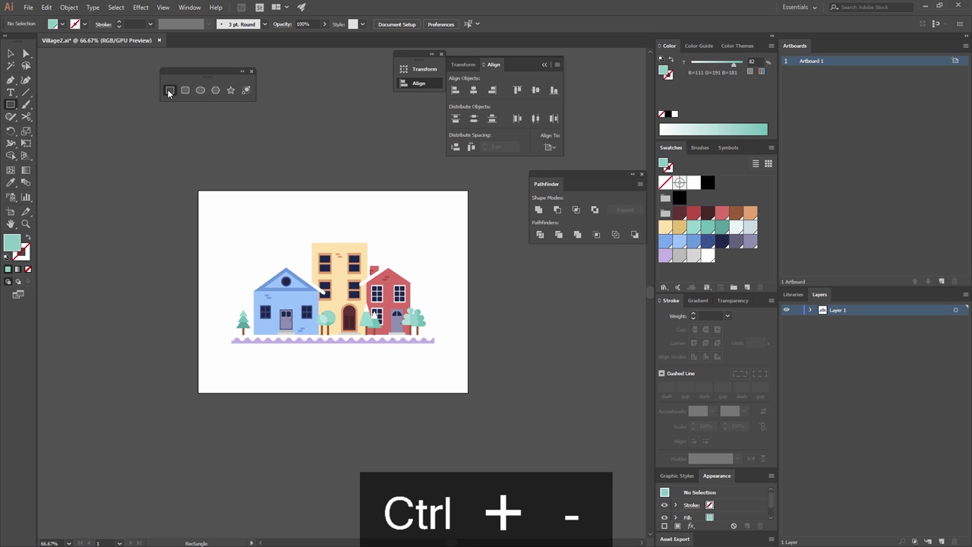
left_click_drag(195, 182, 473, 395)
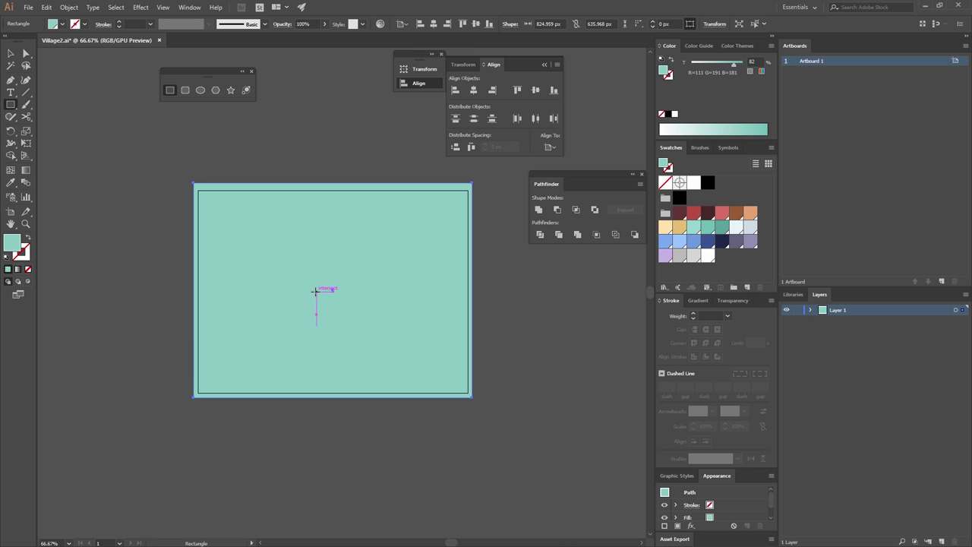
key("ctrl+shift+bracketleft")
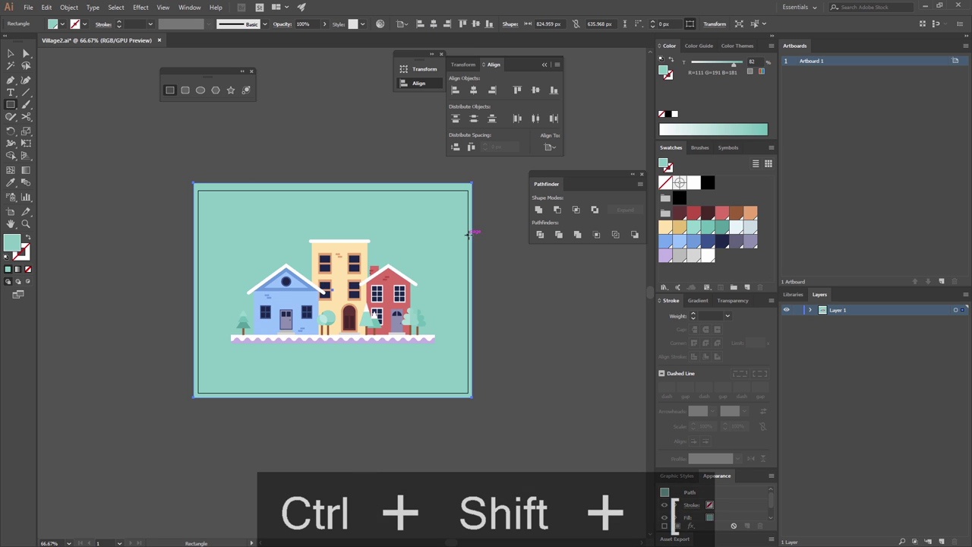
- Recolor the background rectangle with the pale blue-gray swatch (R=206 G=221 B=227)
key("ctrl+equal")
key("ctrl+equal")
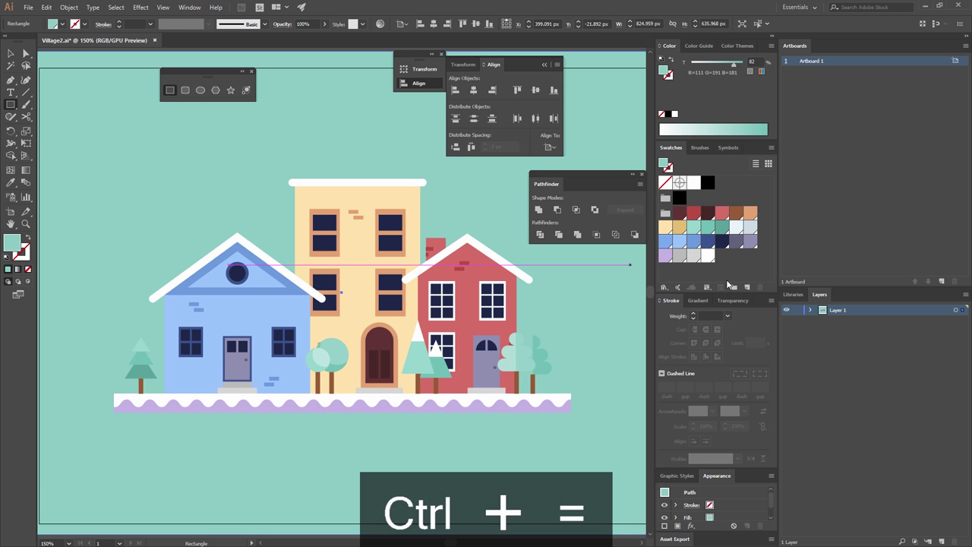
left_click(751, 227)
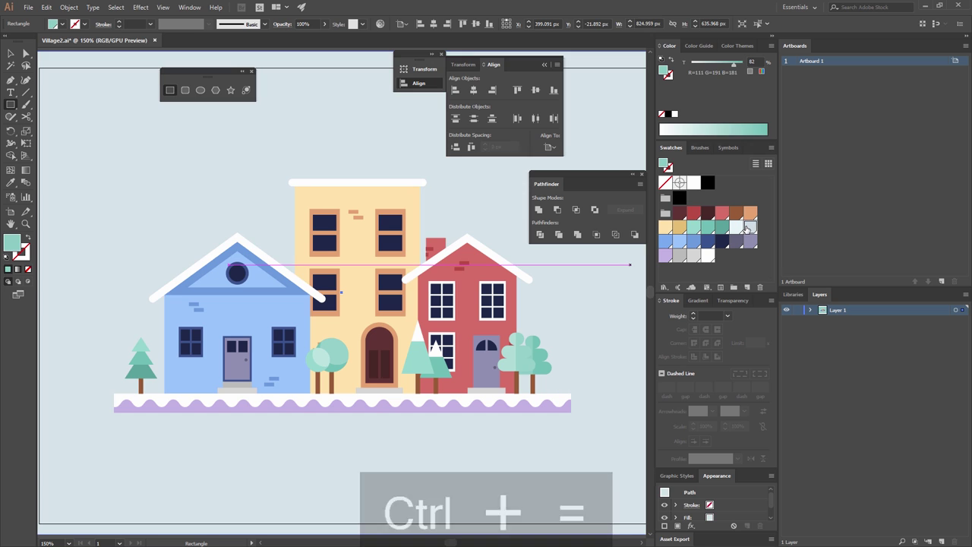
key("v")
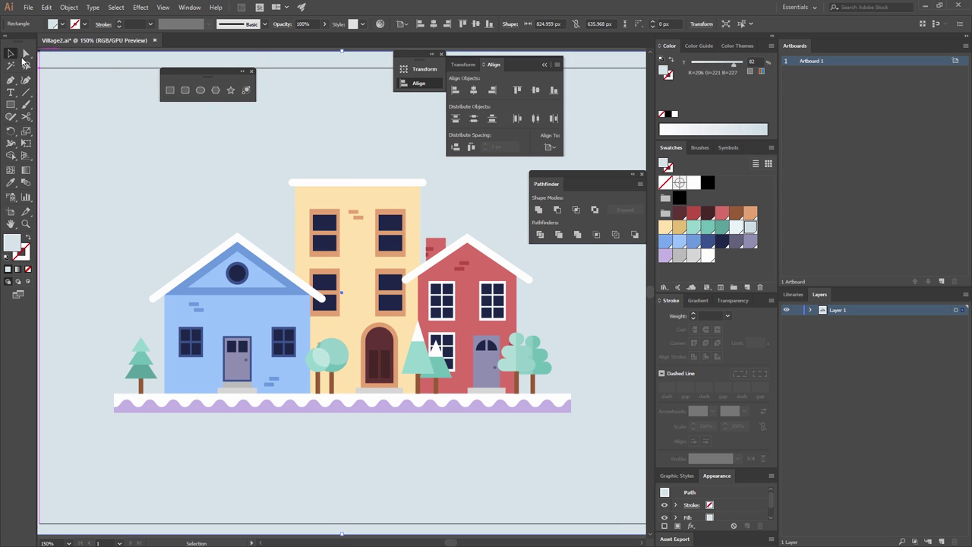
left_click_drag(289, 167, 275, 184)
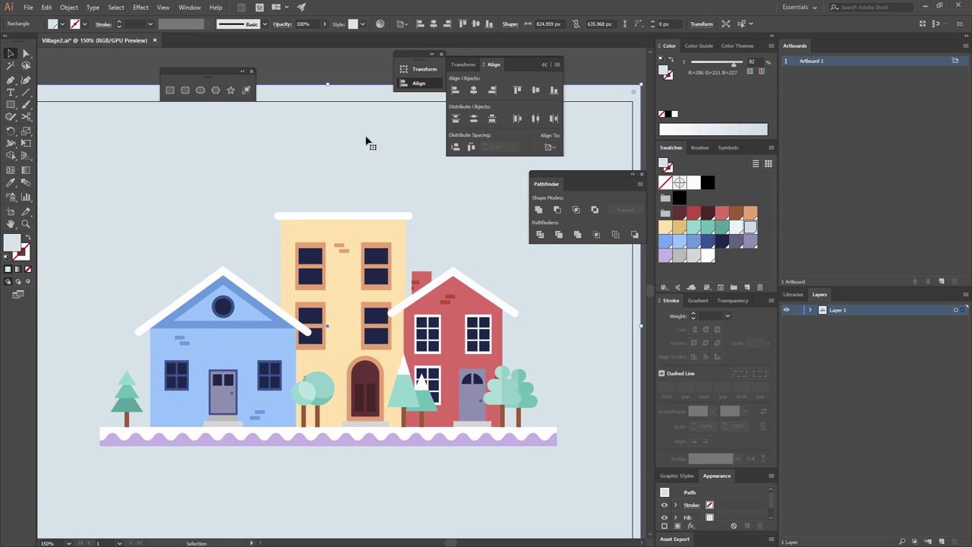
- Draw a 50 × 20 px rectangle in the sky above the blue house
left_click(170, 92)
left_click(179, 189)
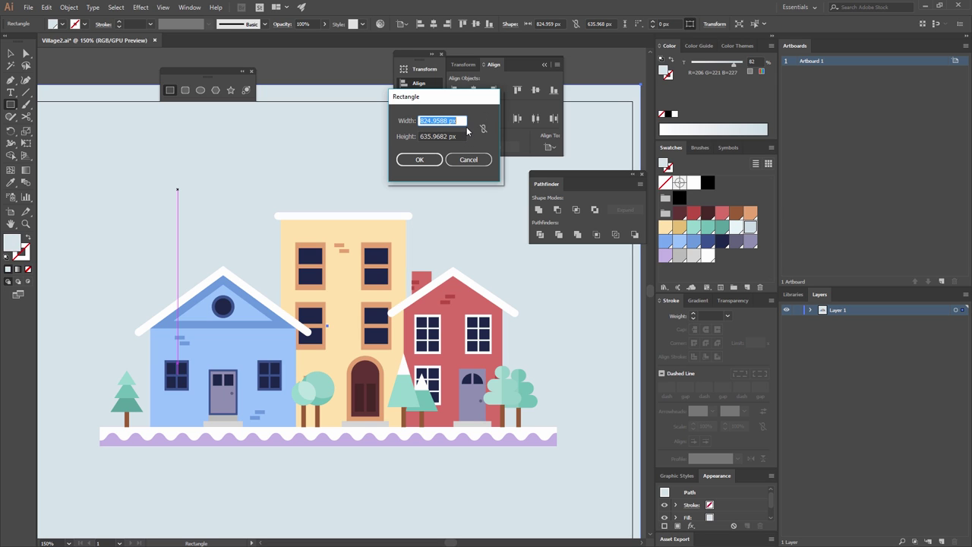
type("50")
key("Tab")
type("20")
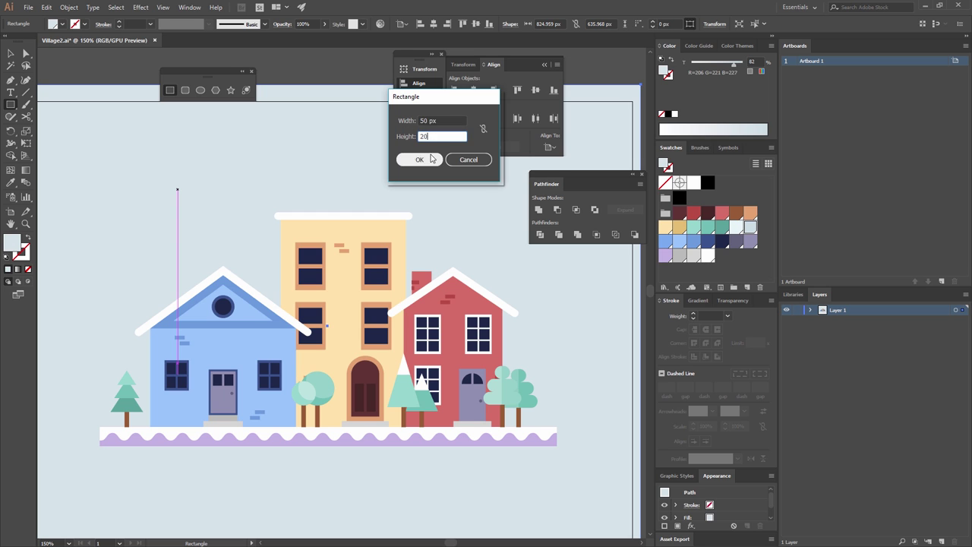
left_click(417, 159)
- Round the small rectangle's corners to 10 px so it forms a capsule and fill it white
key("a")
left_click_drag(208, 197, 194, 203)
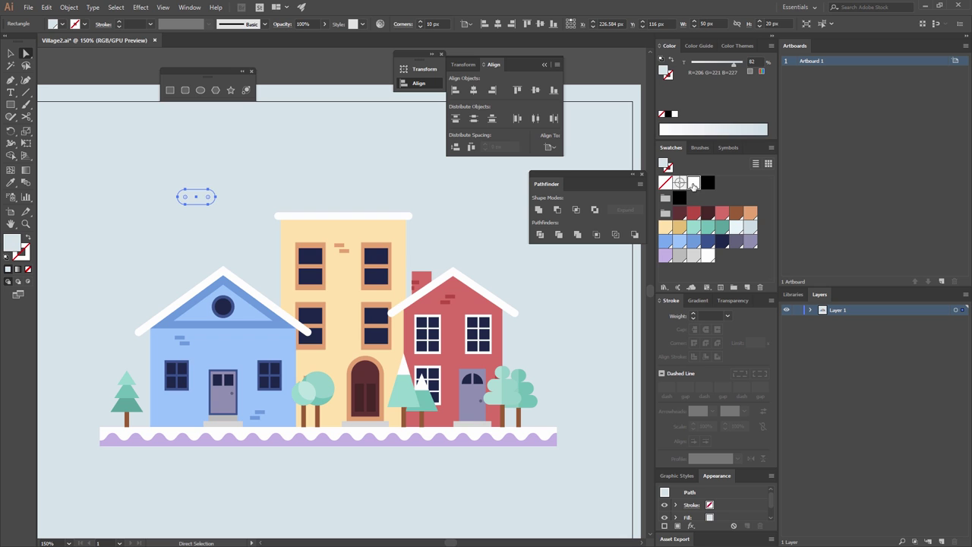
left_click(694, 185)
- Duplicate the white capsule into a staggered two-part cloud above the blue house and a single cloud beside its left eave
key("v")
left_click(198, 206)
left_click_drag(199, 206, 216, 187)
left_click(251, 159)
left_click(308, 133)
left_click(226, 199)
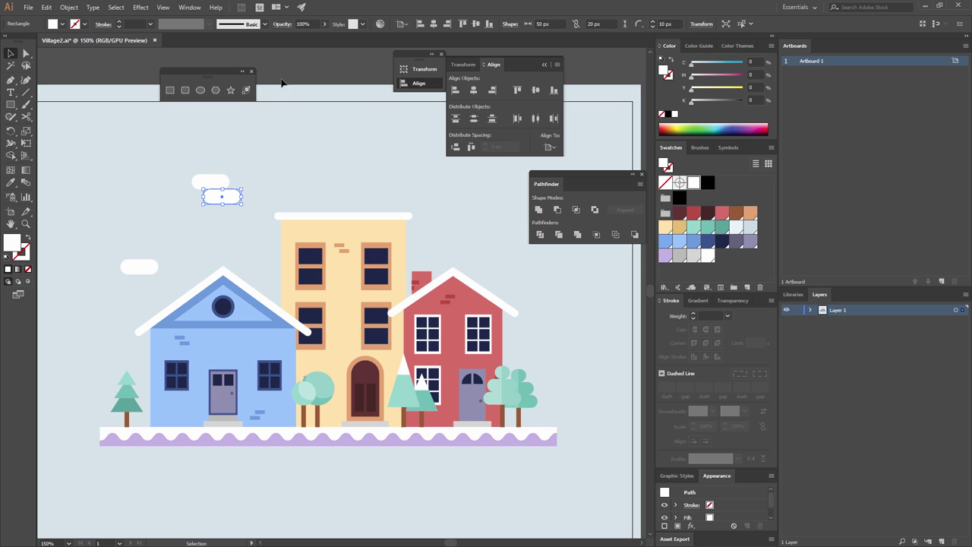
- Copy the capsules into a single cloud above the yellow house and a staggered two-part cloud above the red house
left_click_drag(227, 196, 441, 199, "alt")
scroll(482, 198, "right", 2)
scroll(482, 197, "up", 1)
left_click_drag(363, 217, 377, 195)
left_click(368, 216, "shift")
left_click(362, 218)
left_click(455, 147)
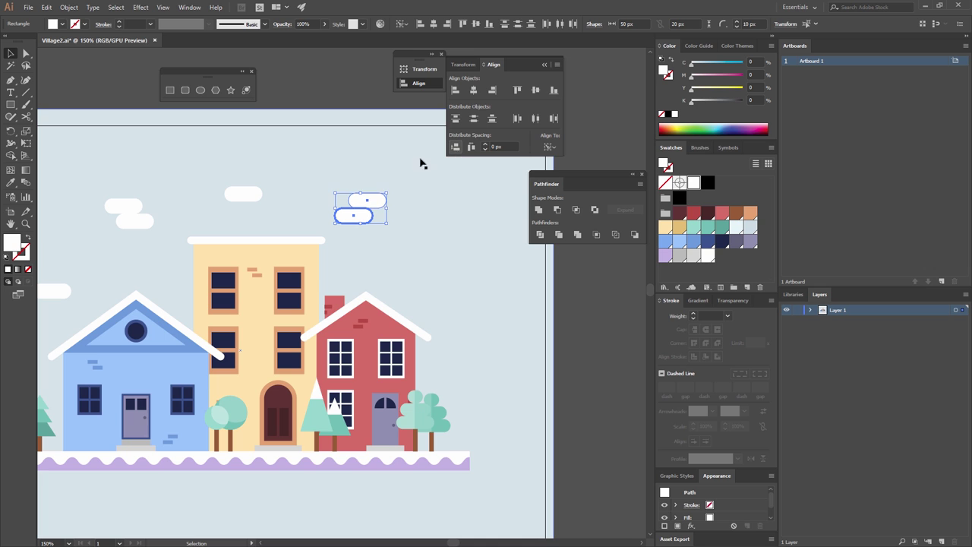
- Try to lengthen the upper capsule of the cloud above the red house by moving its right end
left_click(393, 208)
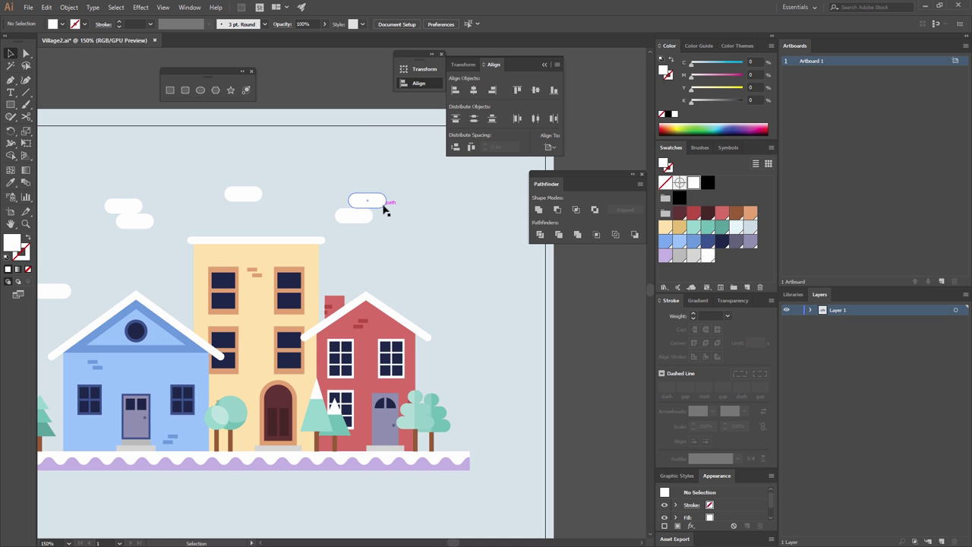
key("a")
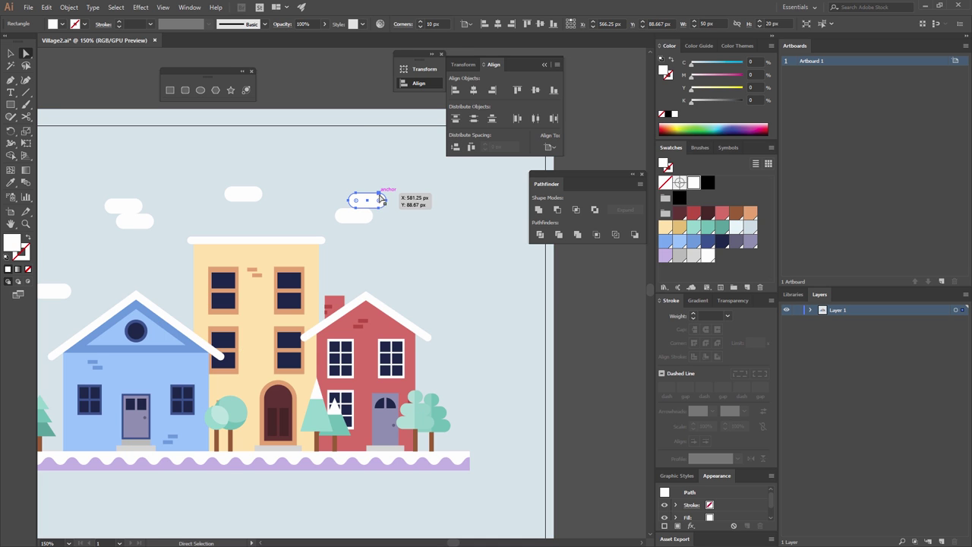
left_click(381, 212)
left_click_drag(386, 201, 393, 205)
key("ctrl+z")
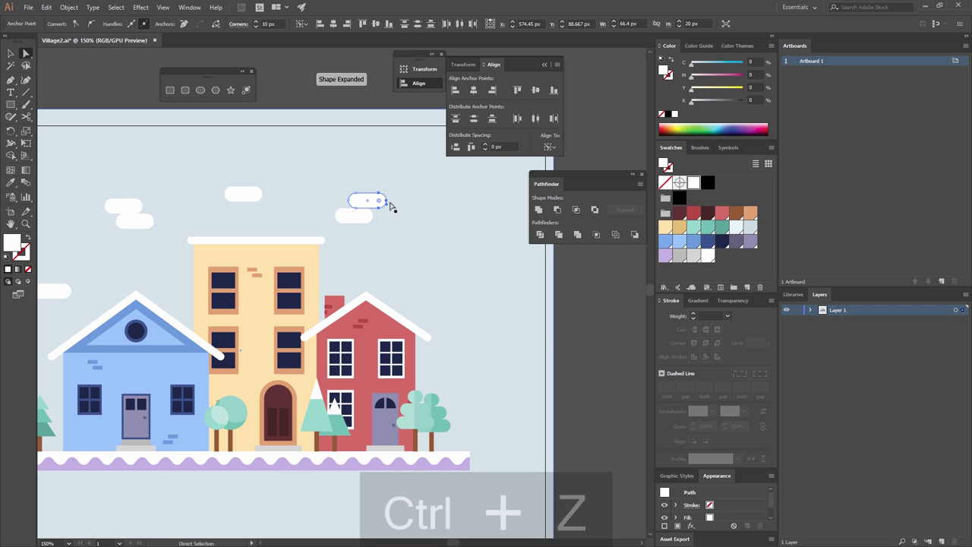
key("v")
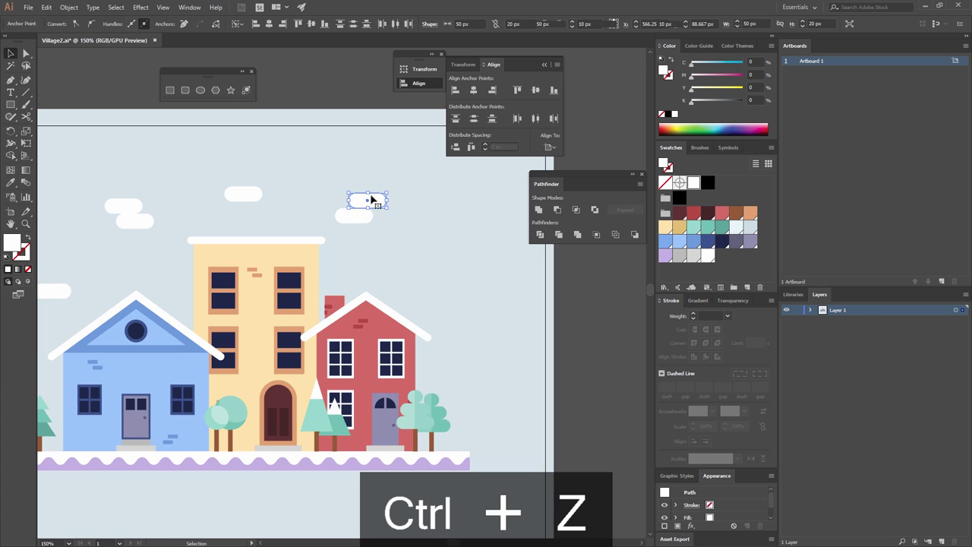
- Isolate the upper capsule above the red house, lengthen it by moving its right end outward, and leave isolation
double_click(378, 202)
key("a")
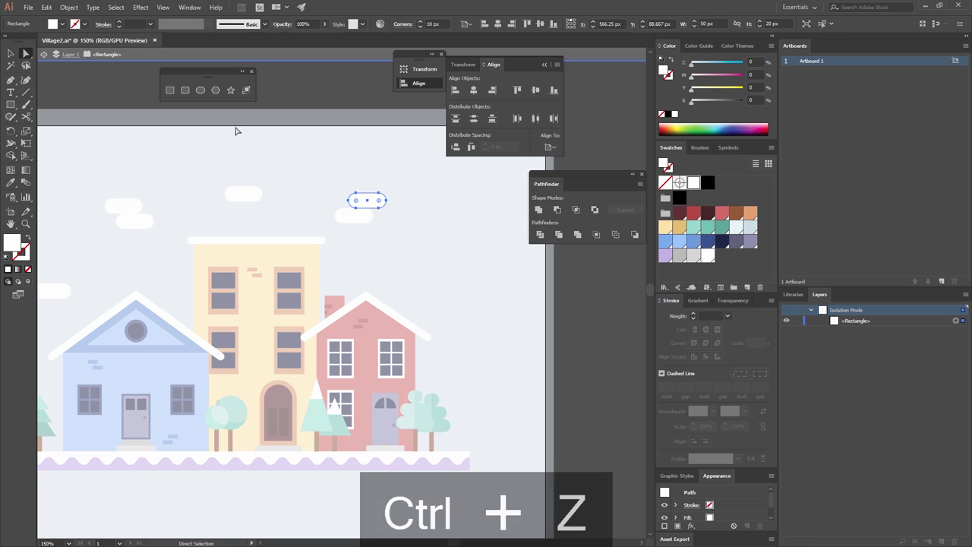
left_click_drag(405, 232, 392, 201)
double_click(342, 95)
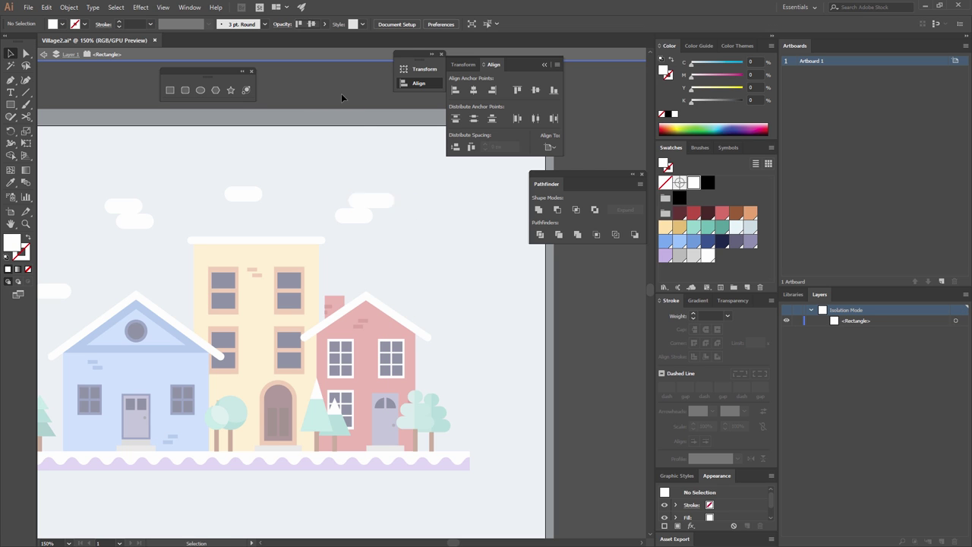
- Copy the single cloud above the yellow house to the right of the red house and shorten the copy from its right end
left_click_drag(246, 205, 461, 297)
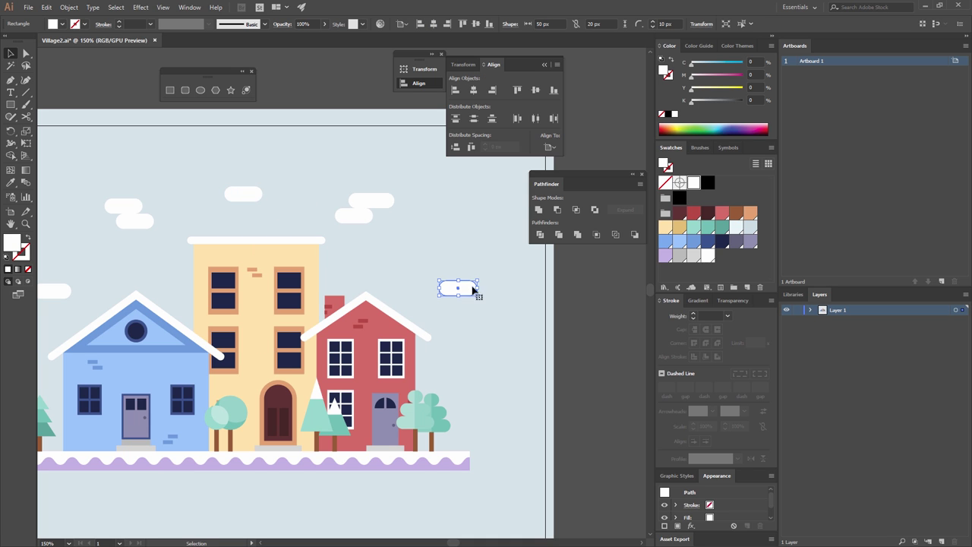
double_click(465, 289)
left_click_drag(386, 226, 503, 326)
left_click(489, 250)
key("a")
mouse_move(465, 297)
left_mouse_down()
mouse_move(454, 287)
mouse_move(460, 293)
left_mouse_up()
key("ctrl+z")
key("ctrl+z")
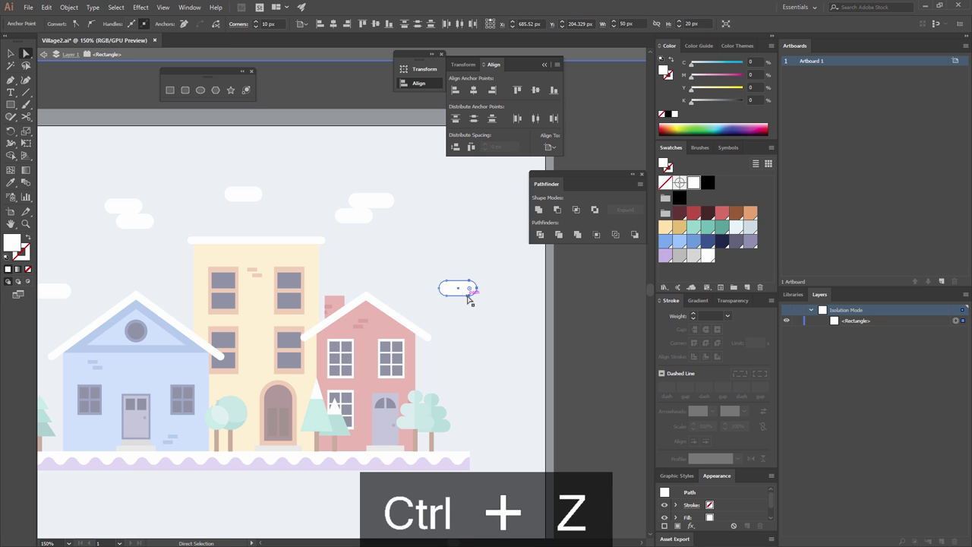
left_click_drag(468, 298, 457, 294)
left_click(467, 261)
key("v")
key("Escape")
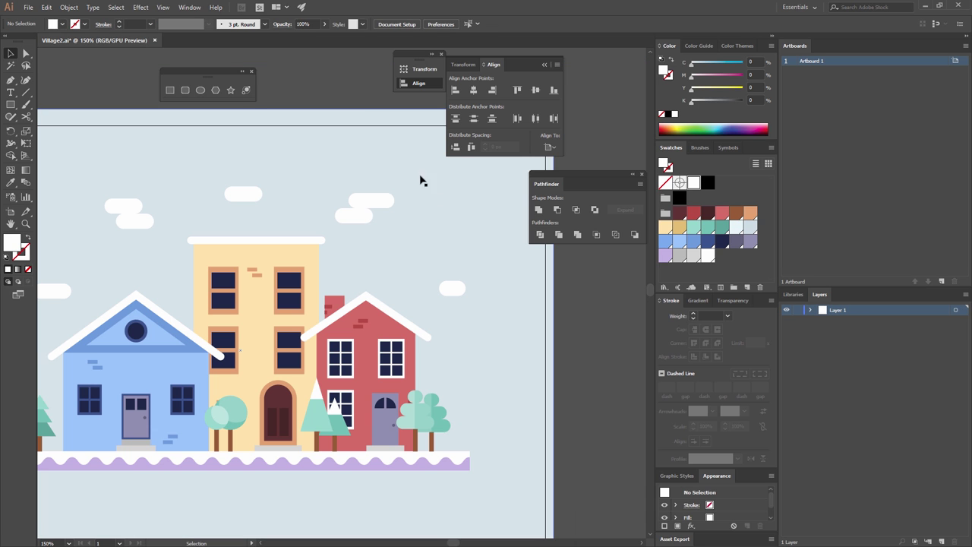
- Draw two white circles, 37 × 37 px and 32 × 32 px, in the sky to the right of the clouds
left_click(201, 90)
left_click(447, 191)
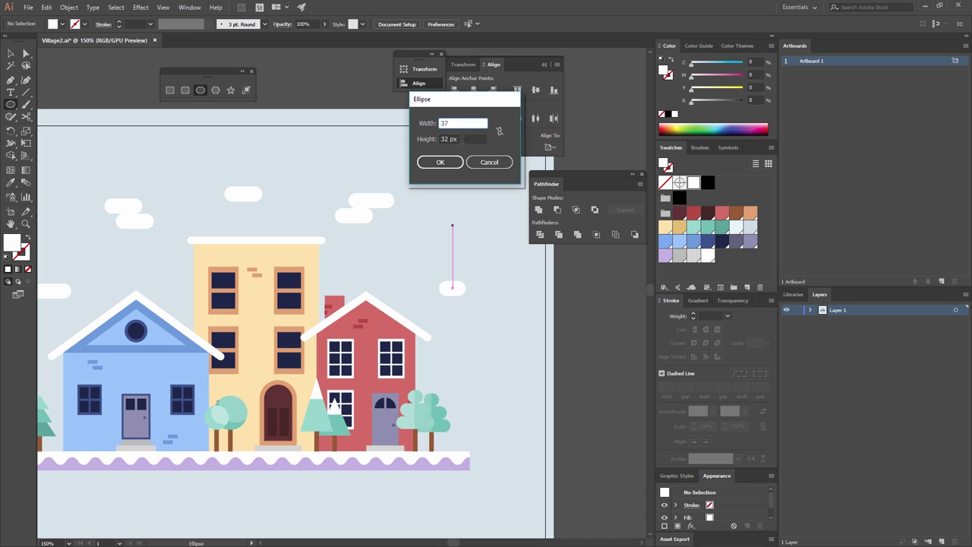
key("Tab")
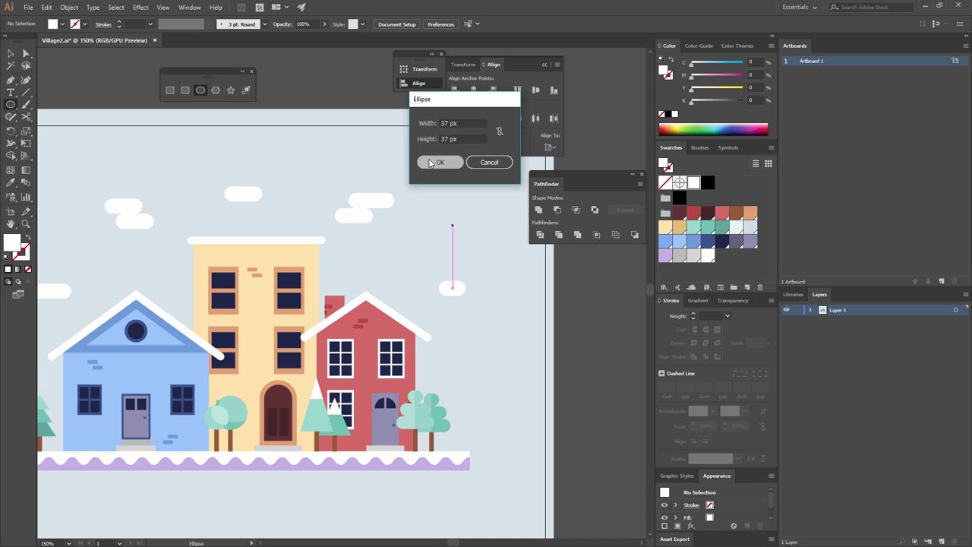
left_click(425, 162)
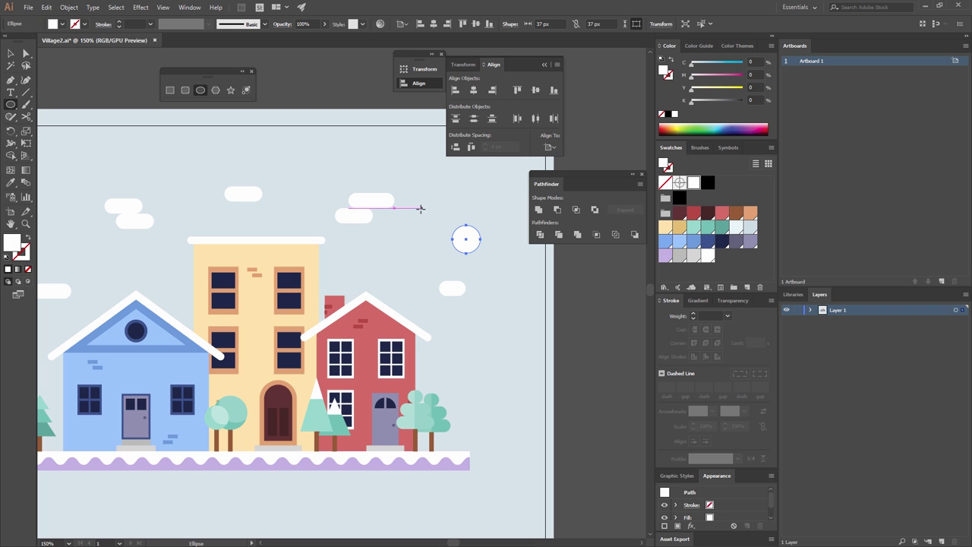
left_click(420, 203)
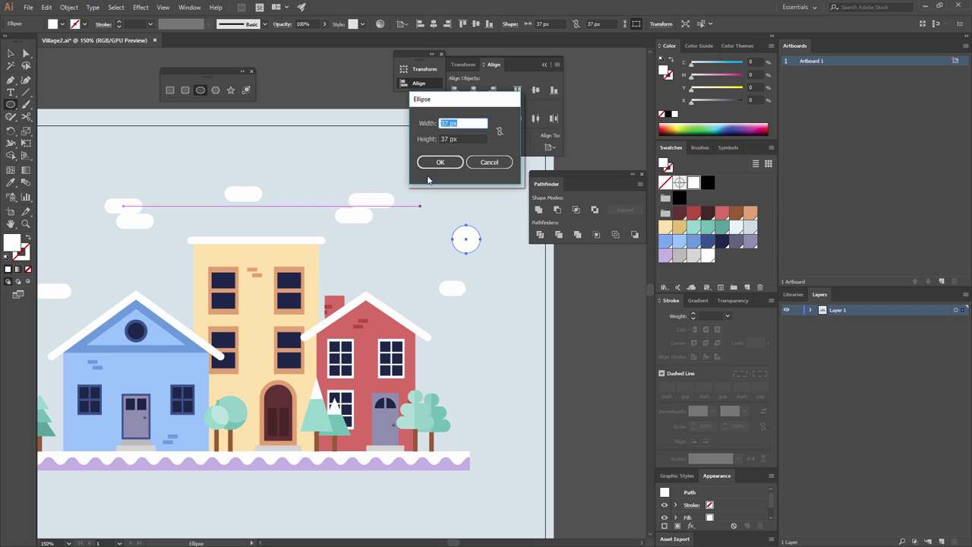
key("Tab")
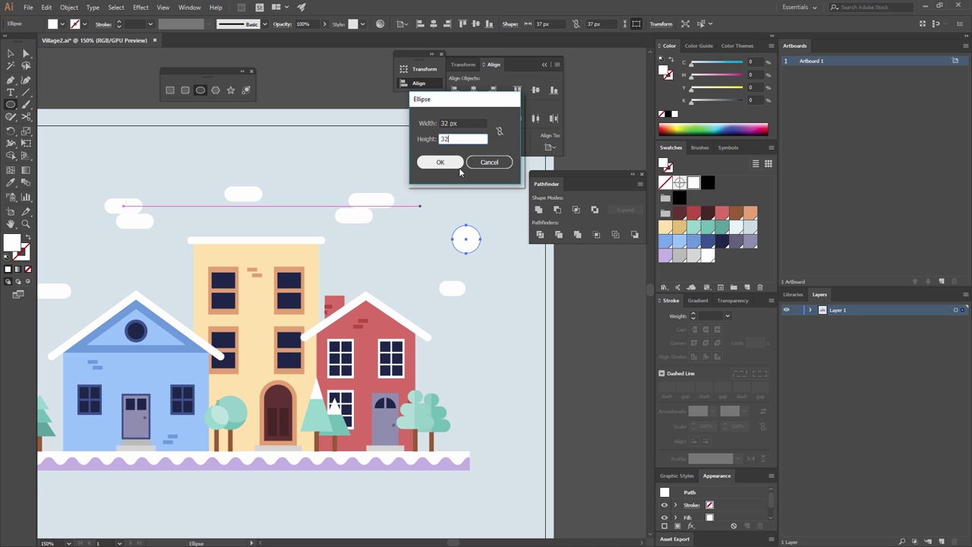
left_click(440, 162)
- Subtract the 32 px circle from the upper right of the 37 px circle and place the resulting crescent moon above the red house
left_click(11, 53)
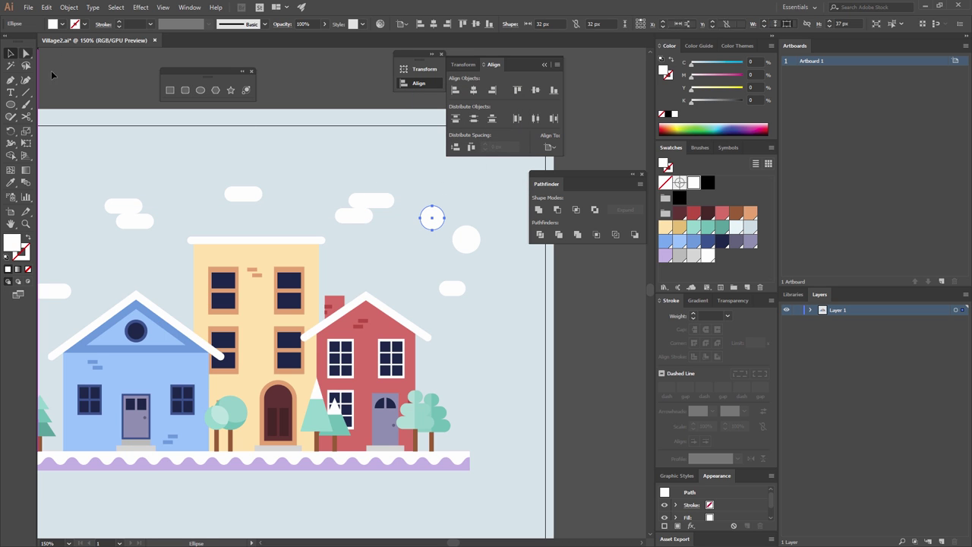
left_click_drag(432, 218, 471, 234)
left_click(465, 245, "shift")
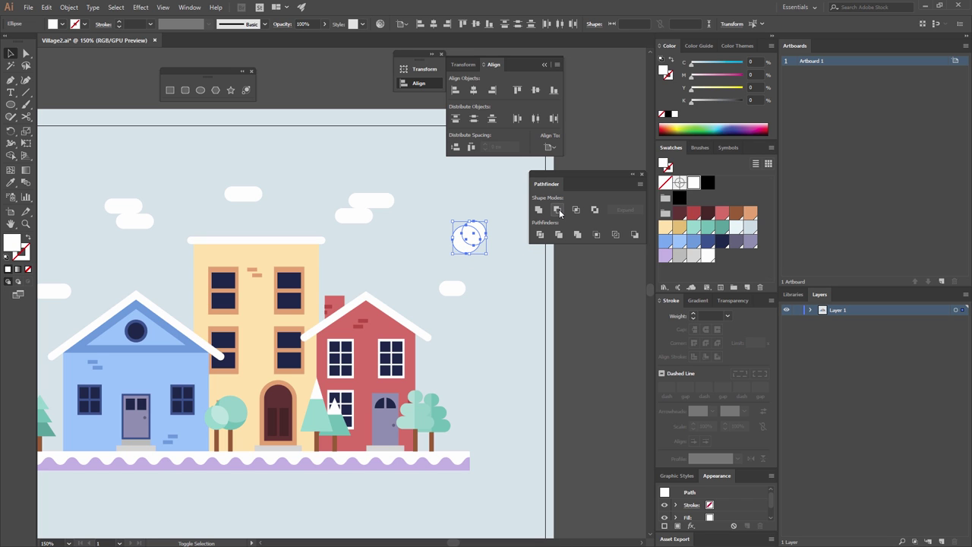
left_click(558, 212)
left_click_drag(474, 254, 422, 263)
- Group all artwork except the background rectangle, align the group vertically to the artboard's center, and clear the selection
scroll(486, 284, "down", 2)
scroll(486, 284, "left", 3)
key("ctrl+minus")
key("ctrl+minus")
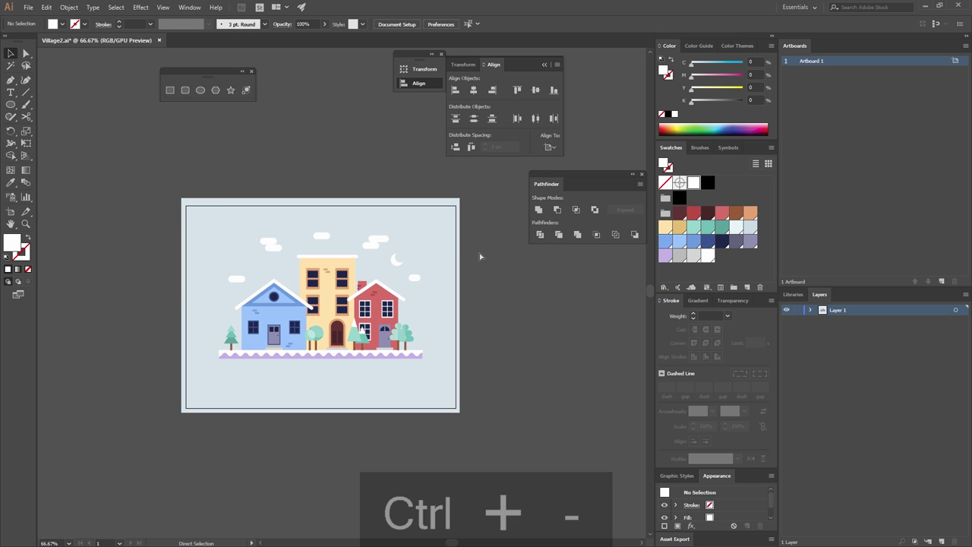
scroll(479, 258, "left", 2)
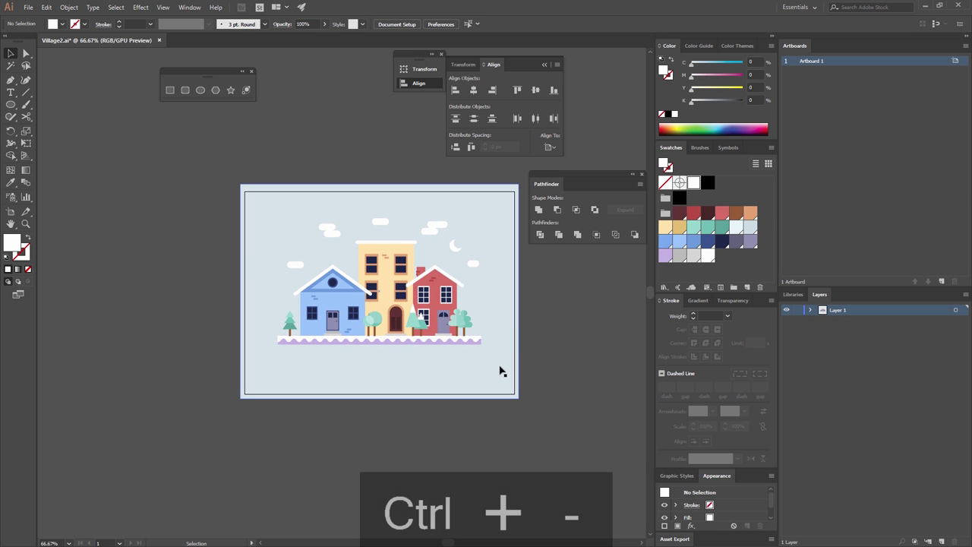
left_click_drag(549, 410, 441, 346)
key("ctrl+a")
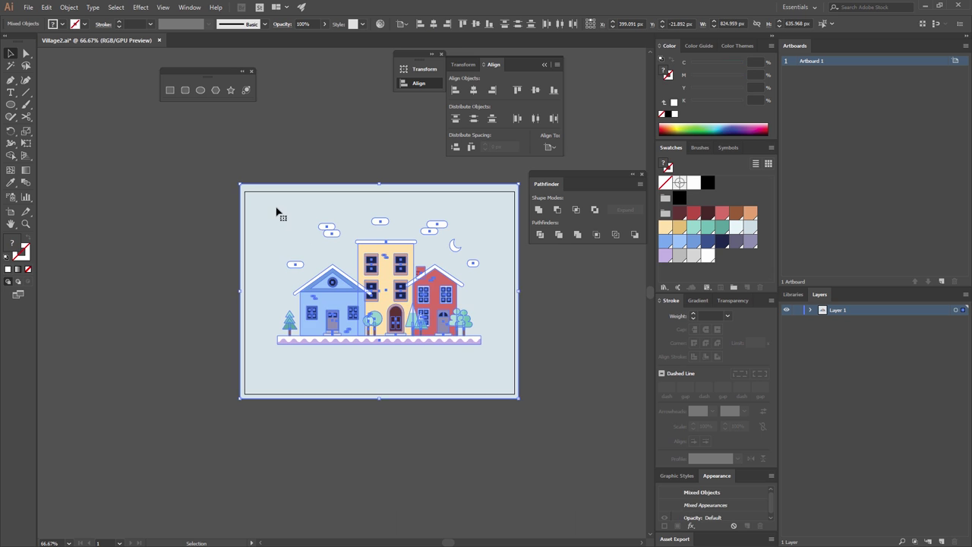
left_click(278, 212, "shift")
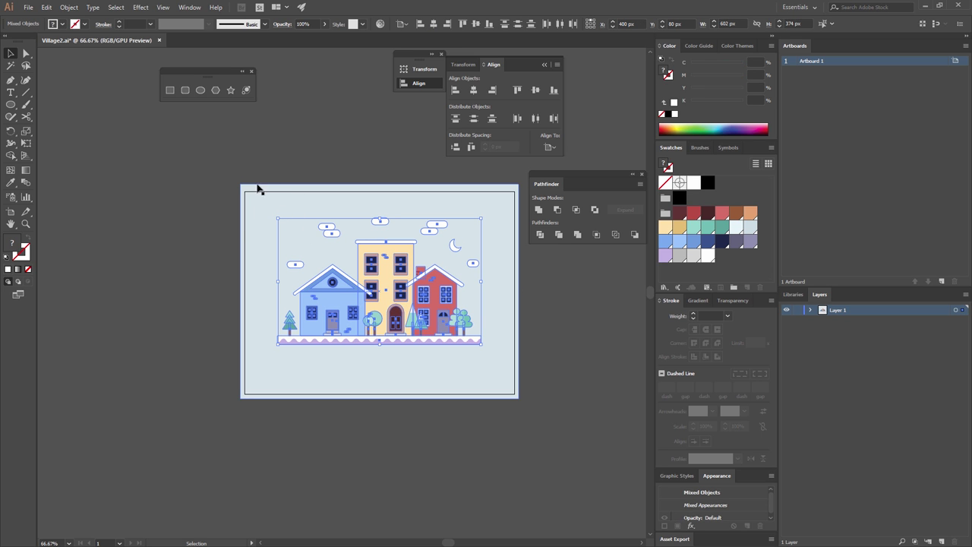
key("ctrl+g")
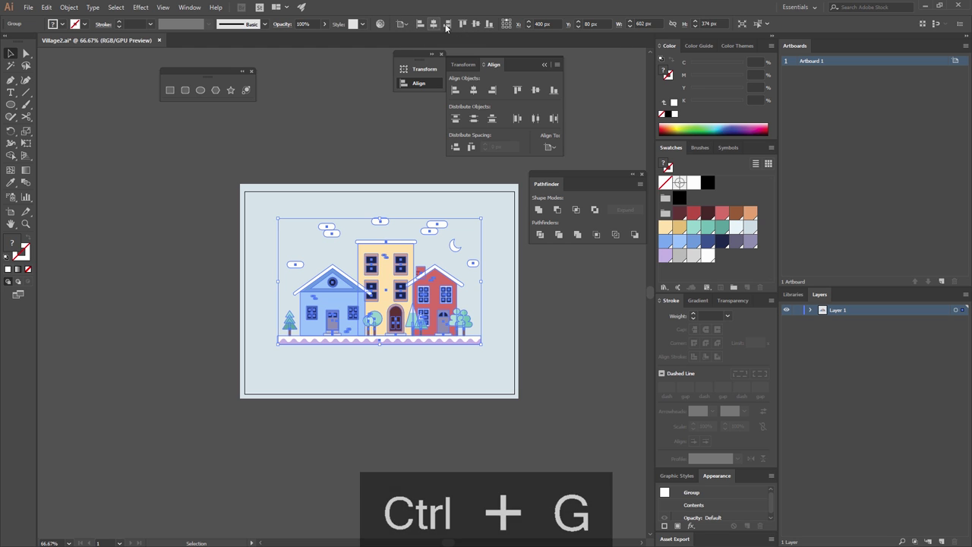
left_click(475, 24)
left_click(373, 116)
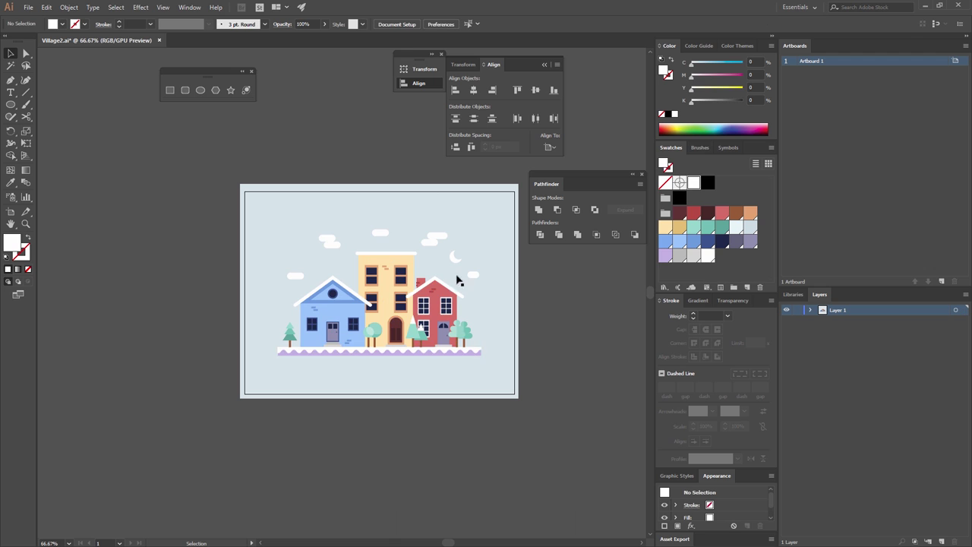